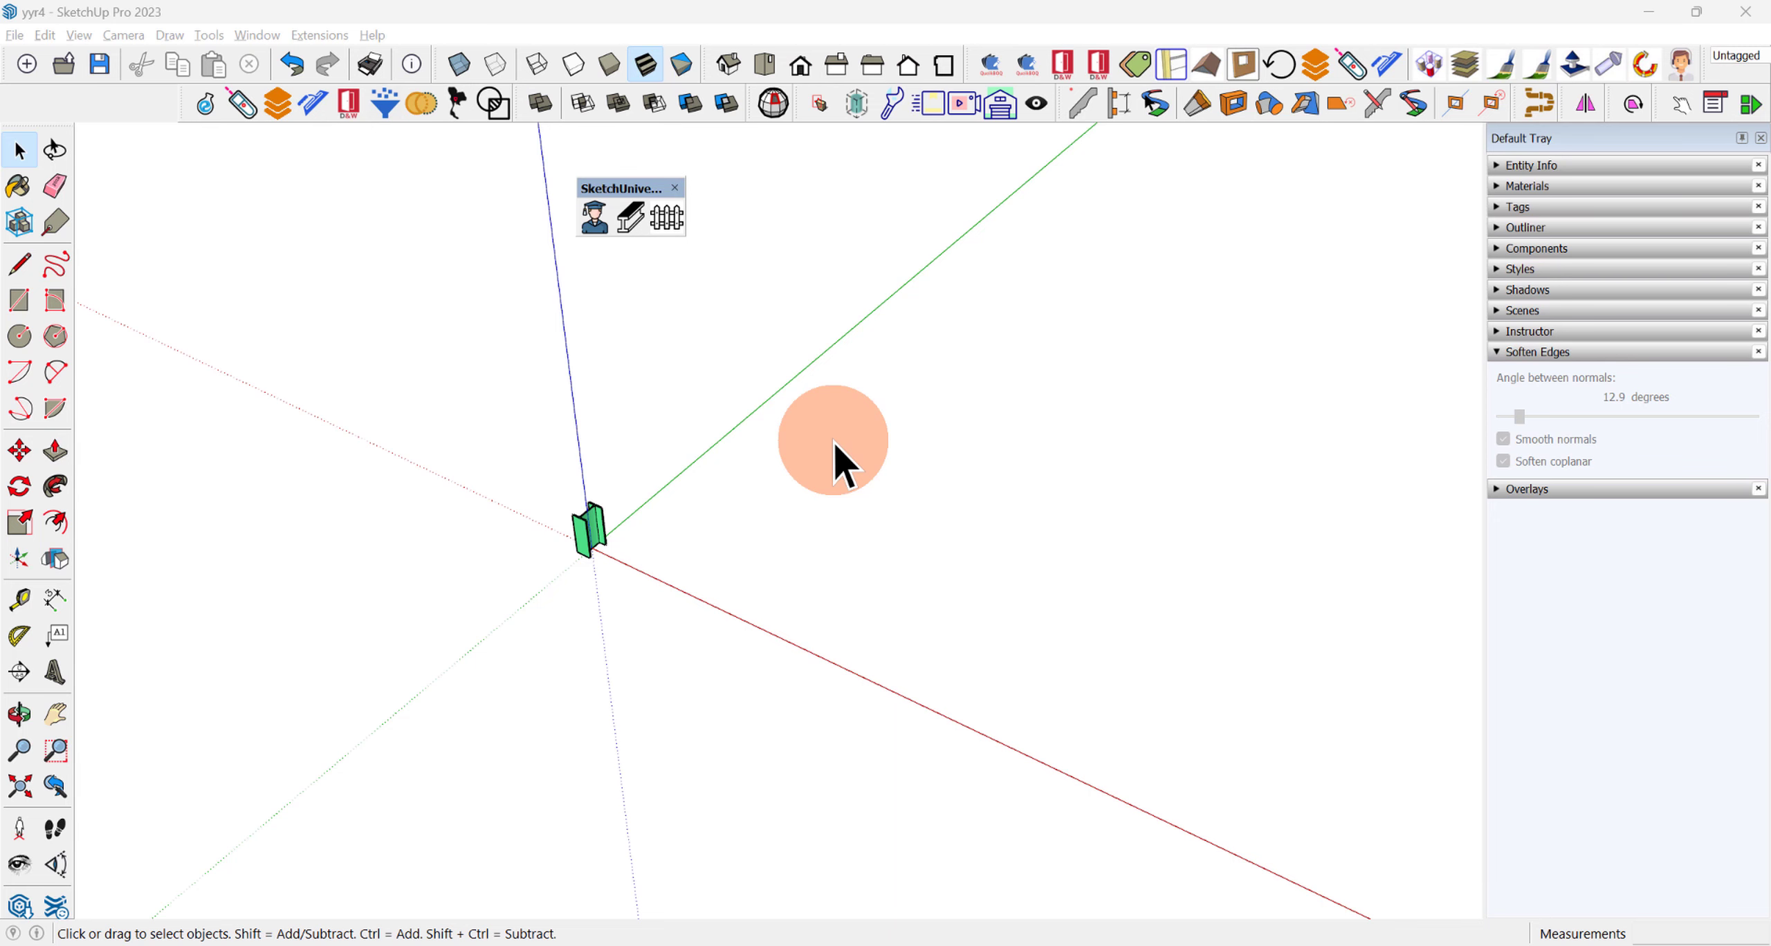
# Step: Load the column's H-300x200x9x14x18 profile into Profile Maker and pin it for reuse
pyautogui.click(631, 218)
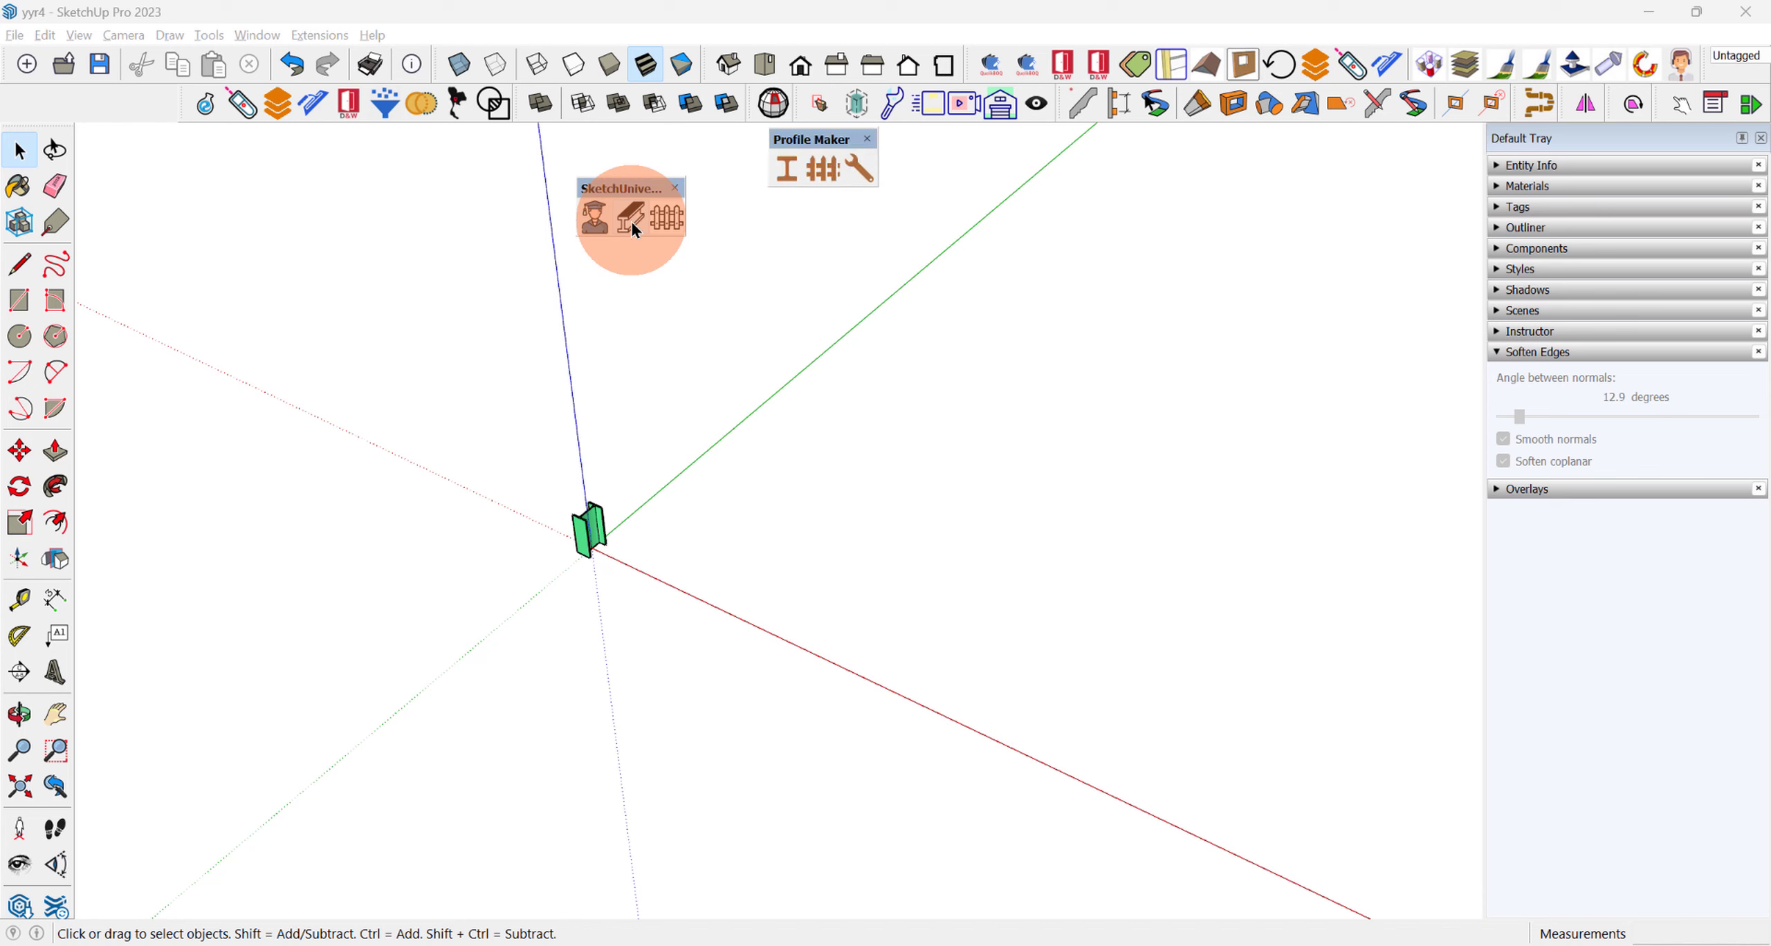
pyautogui.moveTo(782, 142); pyautogui.dragTo(1040, 177)
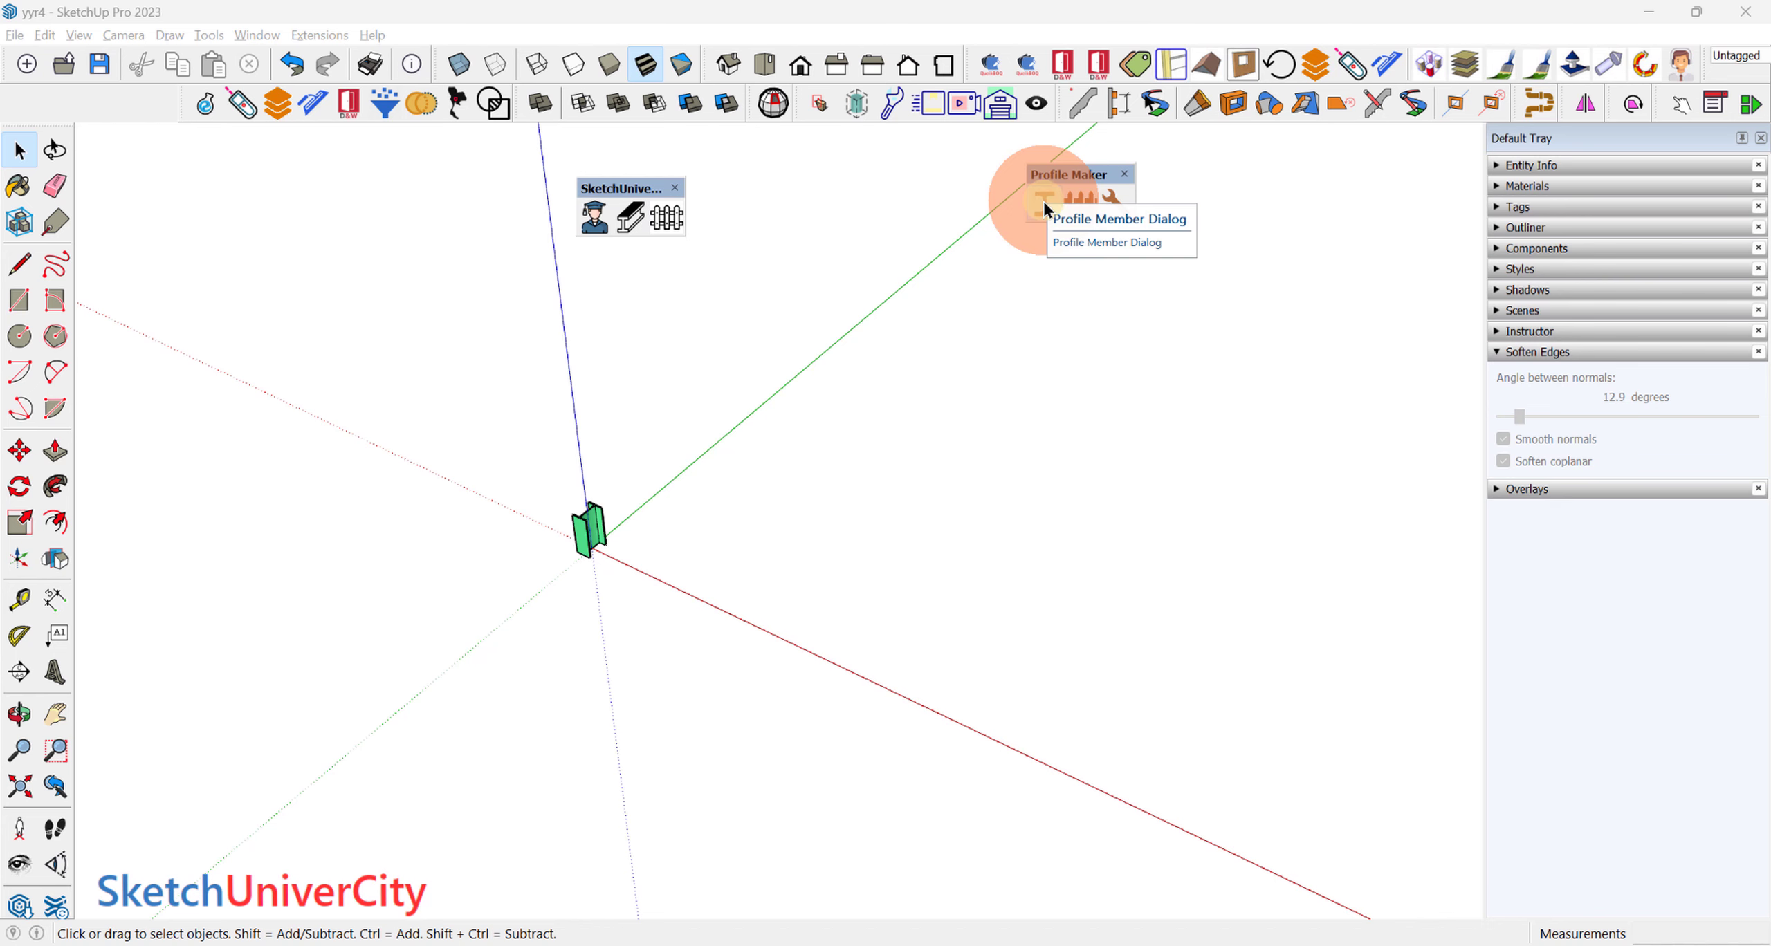
pyautogui.click(1045, 206)
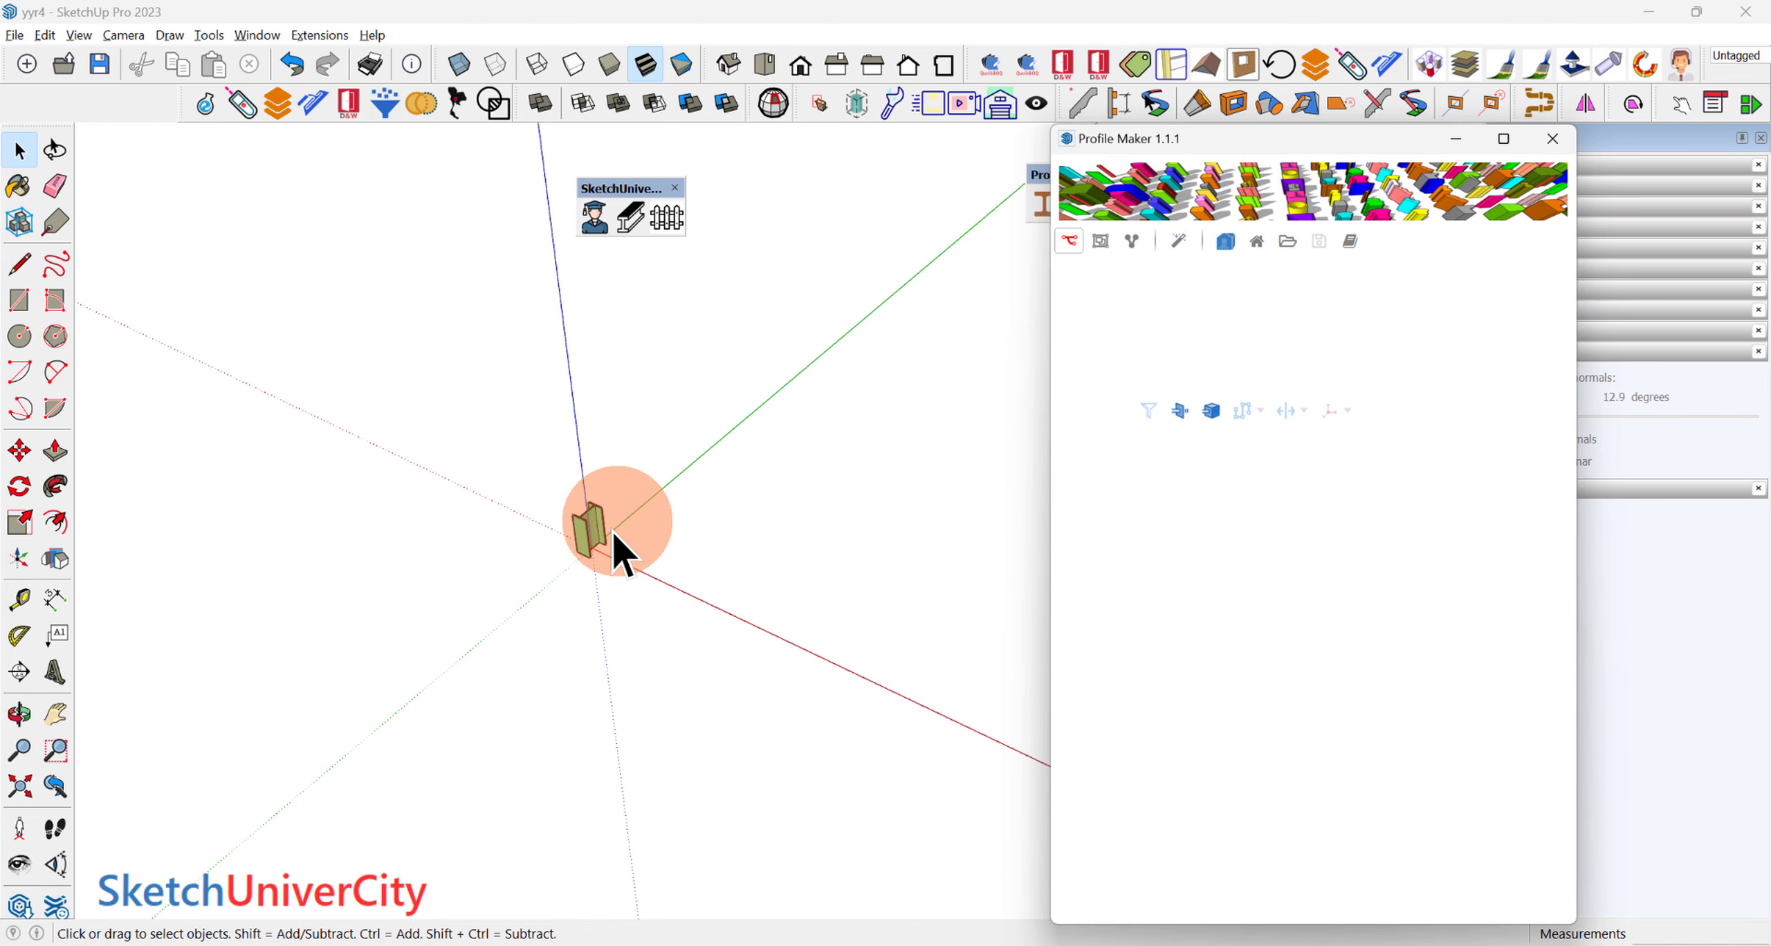
pyautogui.click(593, 546)
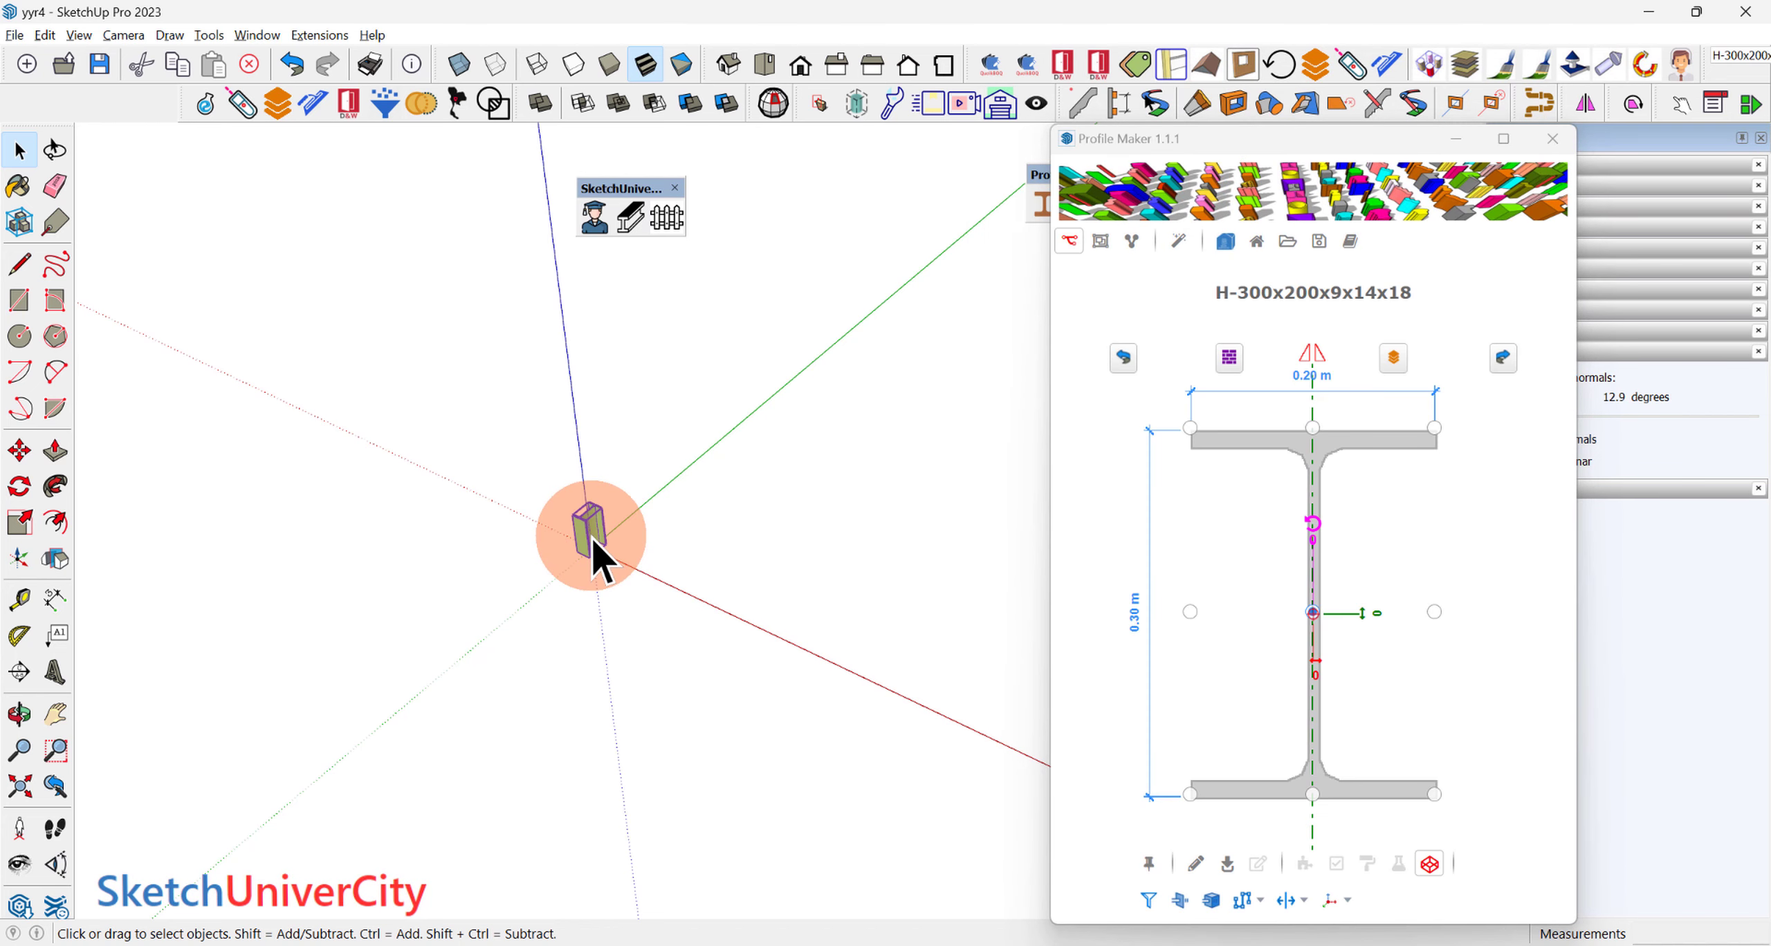
pyautogui.click(1150, 866)
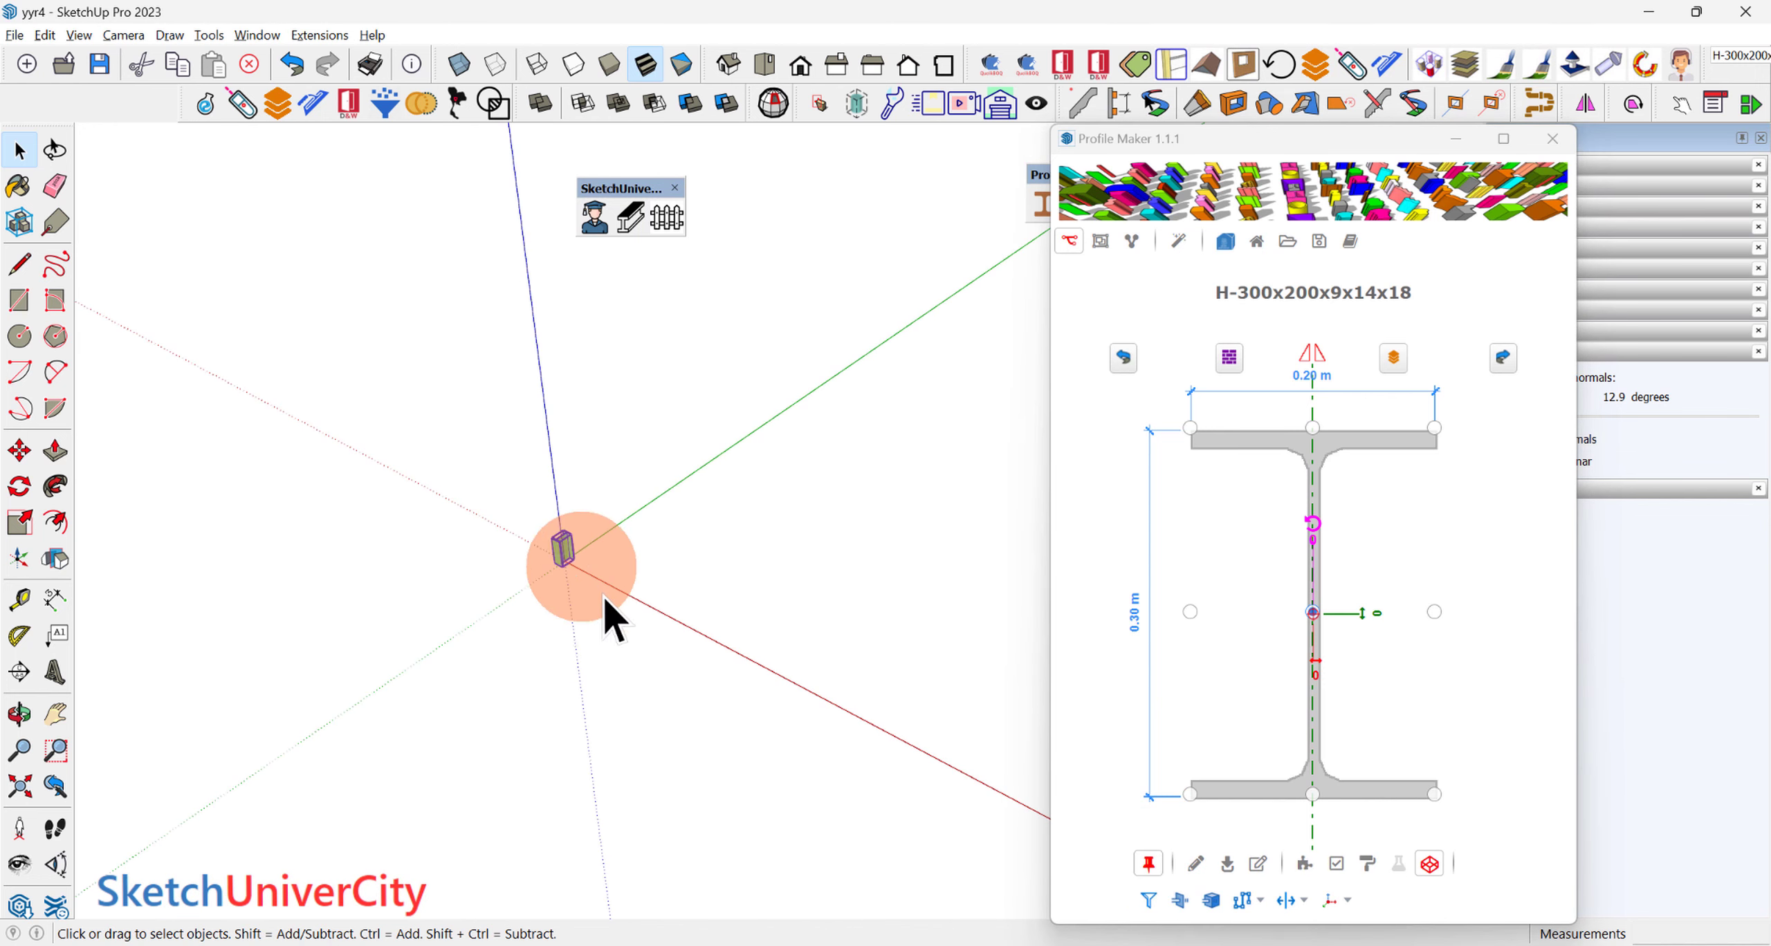
pyautogui.click(1196, 864)
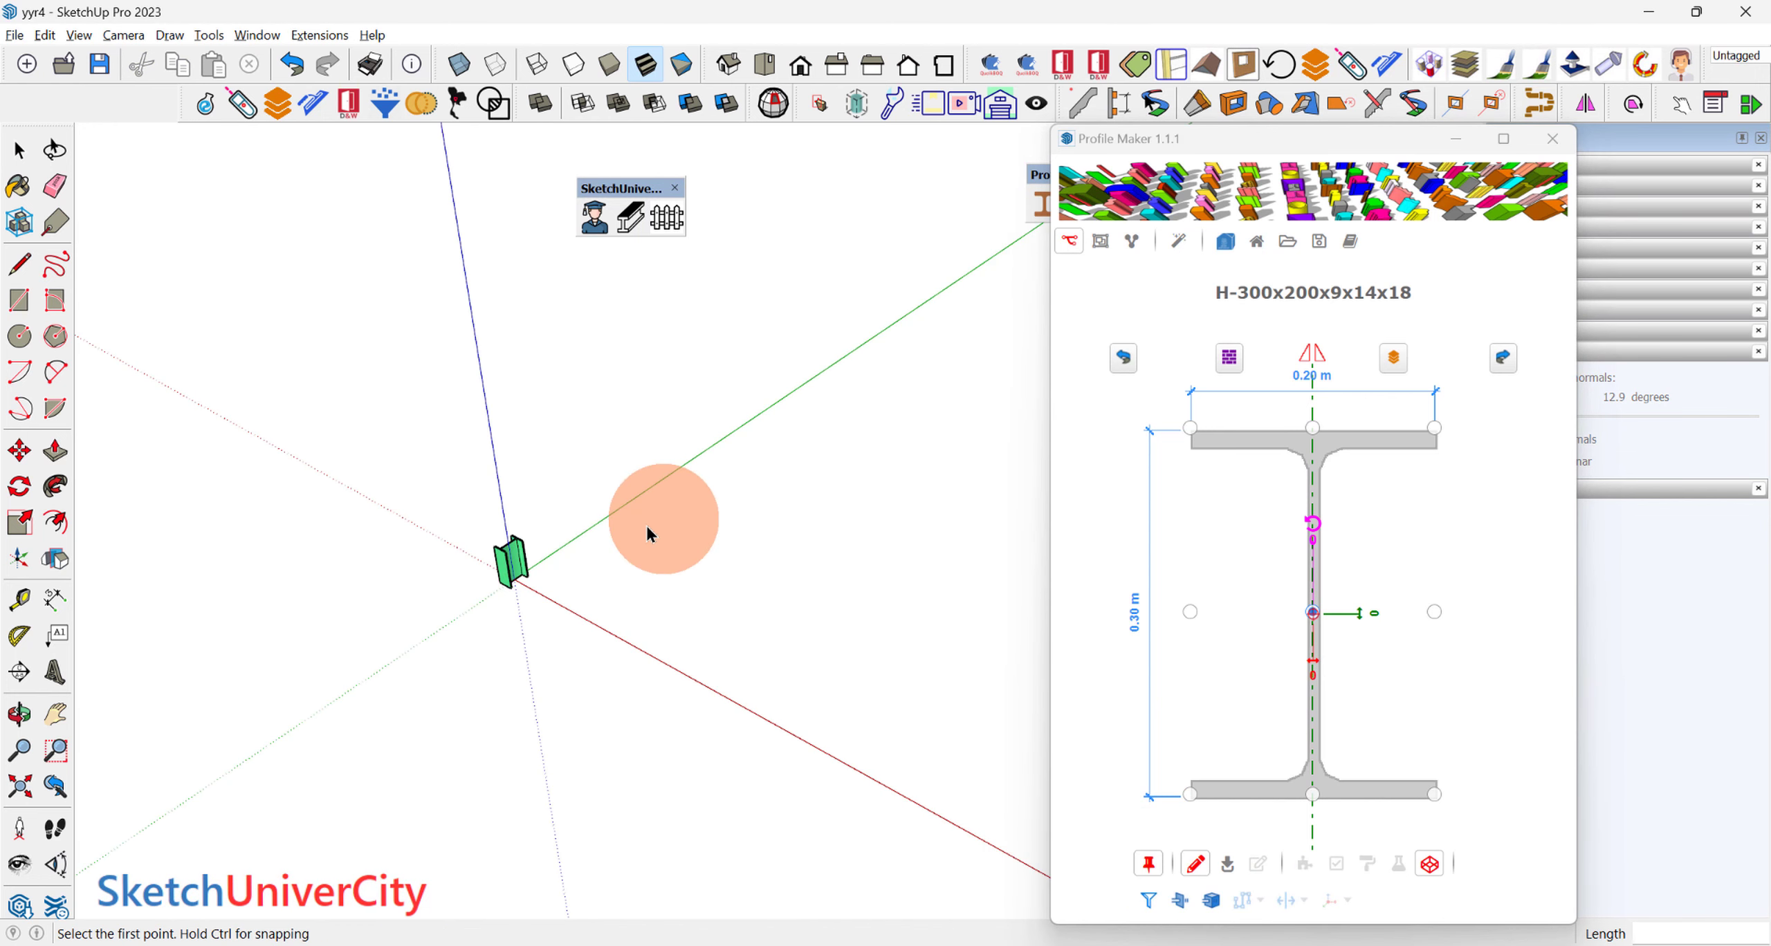
# Step: Draw a straight H-300x200x9x14x18 beam beside the column, parallel to the green axis
pyautogui.click(572, 587)
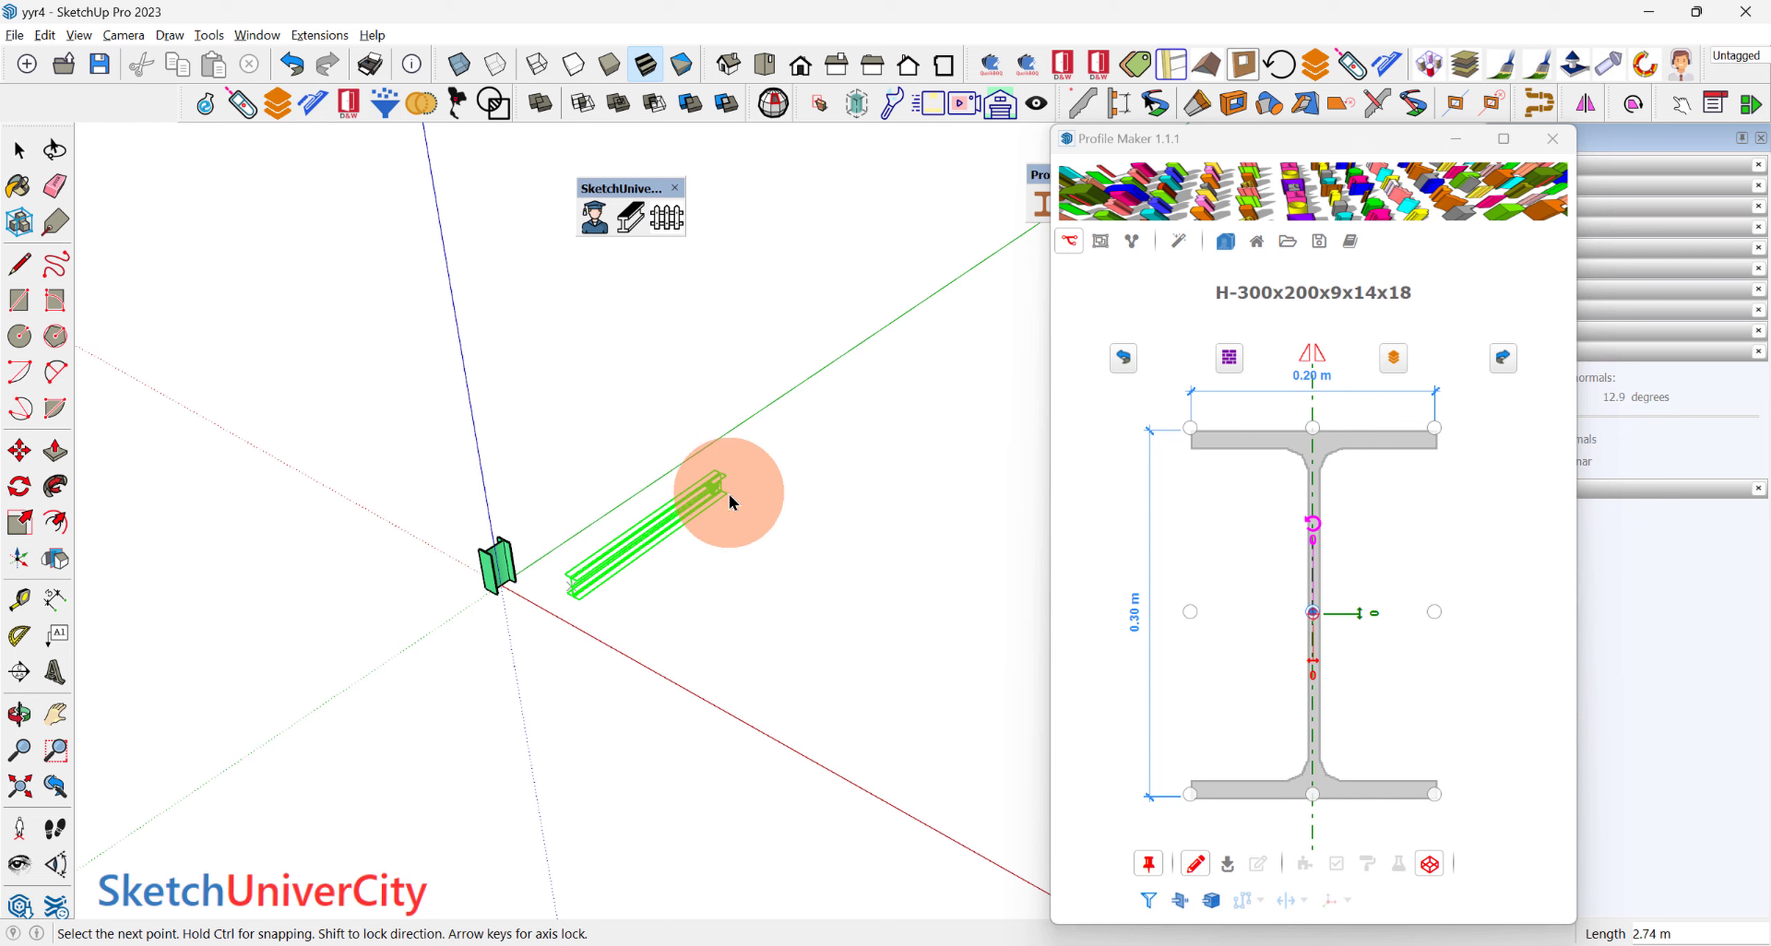
pyautogui.click(730, 499)
pyautogui.scroll(3, 728, 545)
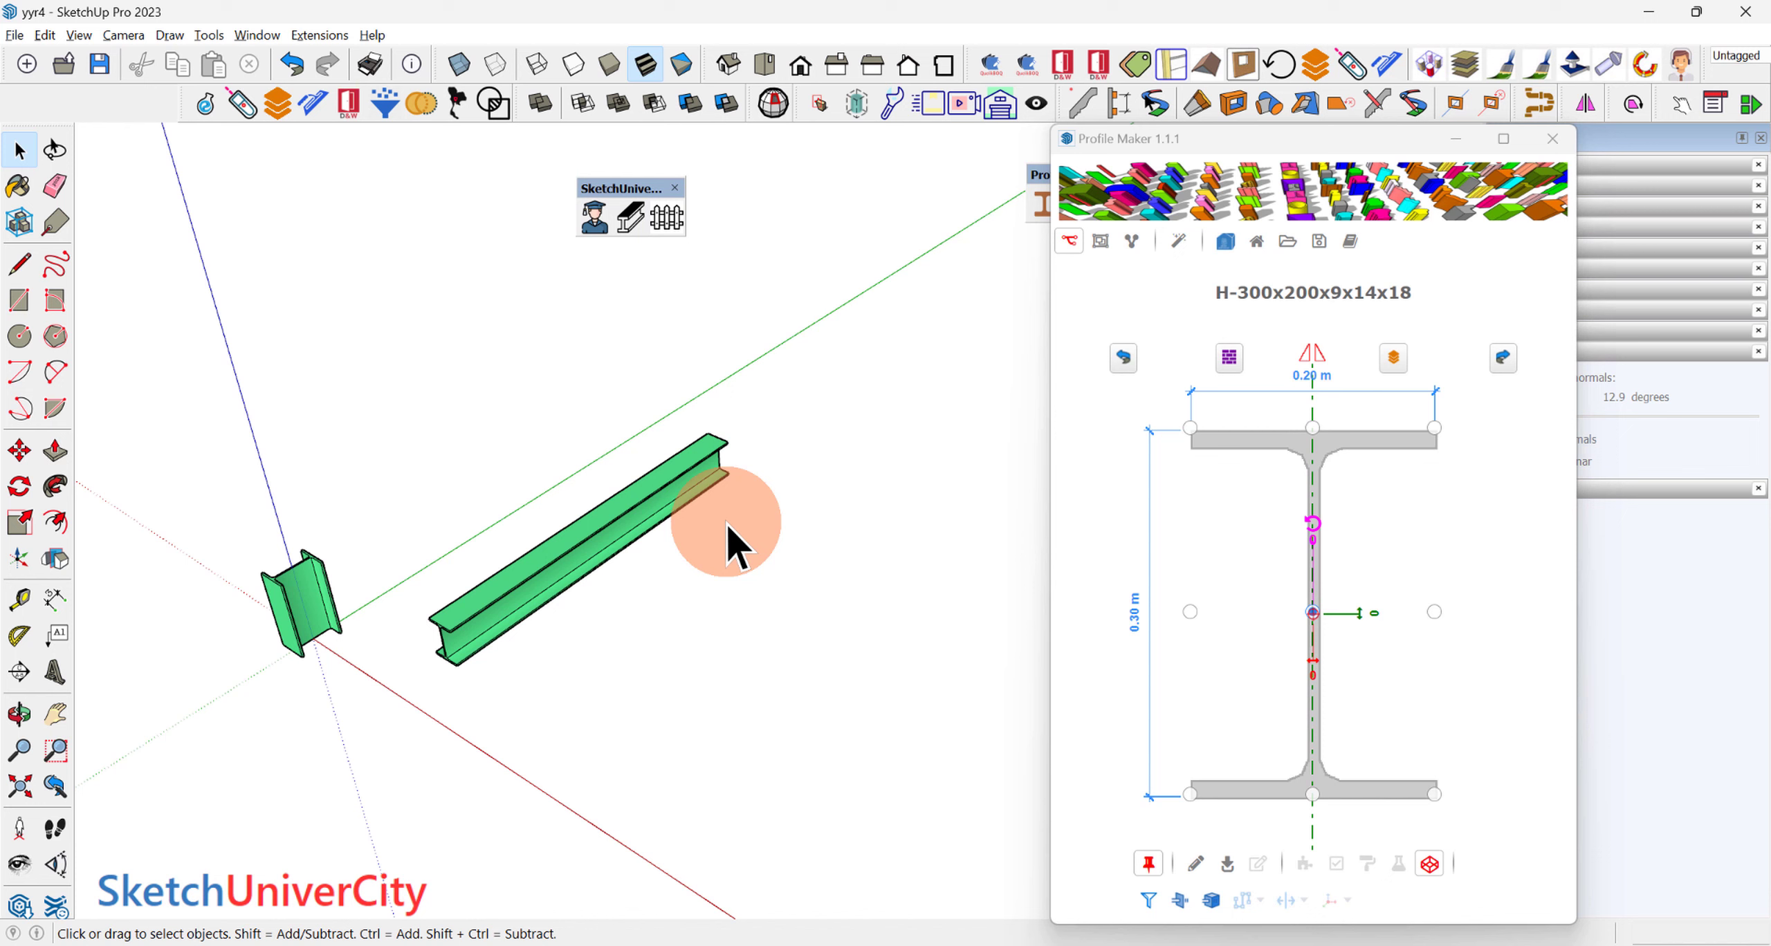
pyautogui.moveTo(722, 468)
pyautogui.mouseDown()
pyautogui.moveTo(925, 573)
pyautogui.moveTo(1128, 411)
pyautogui.mouseUp()
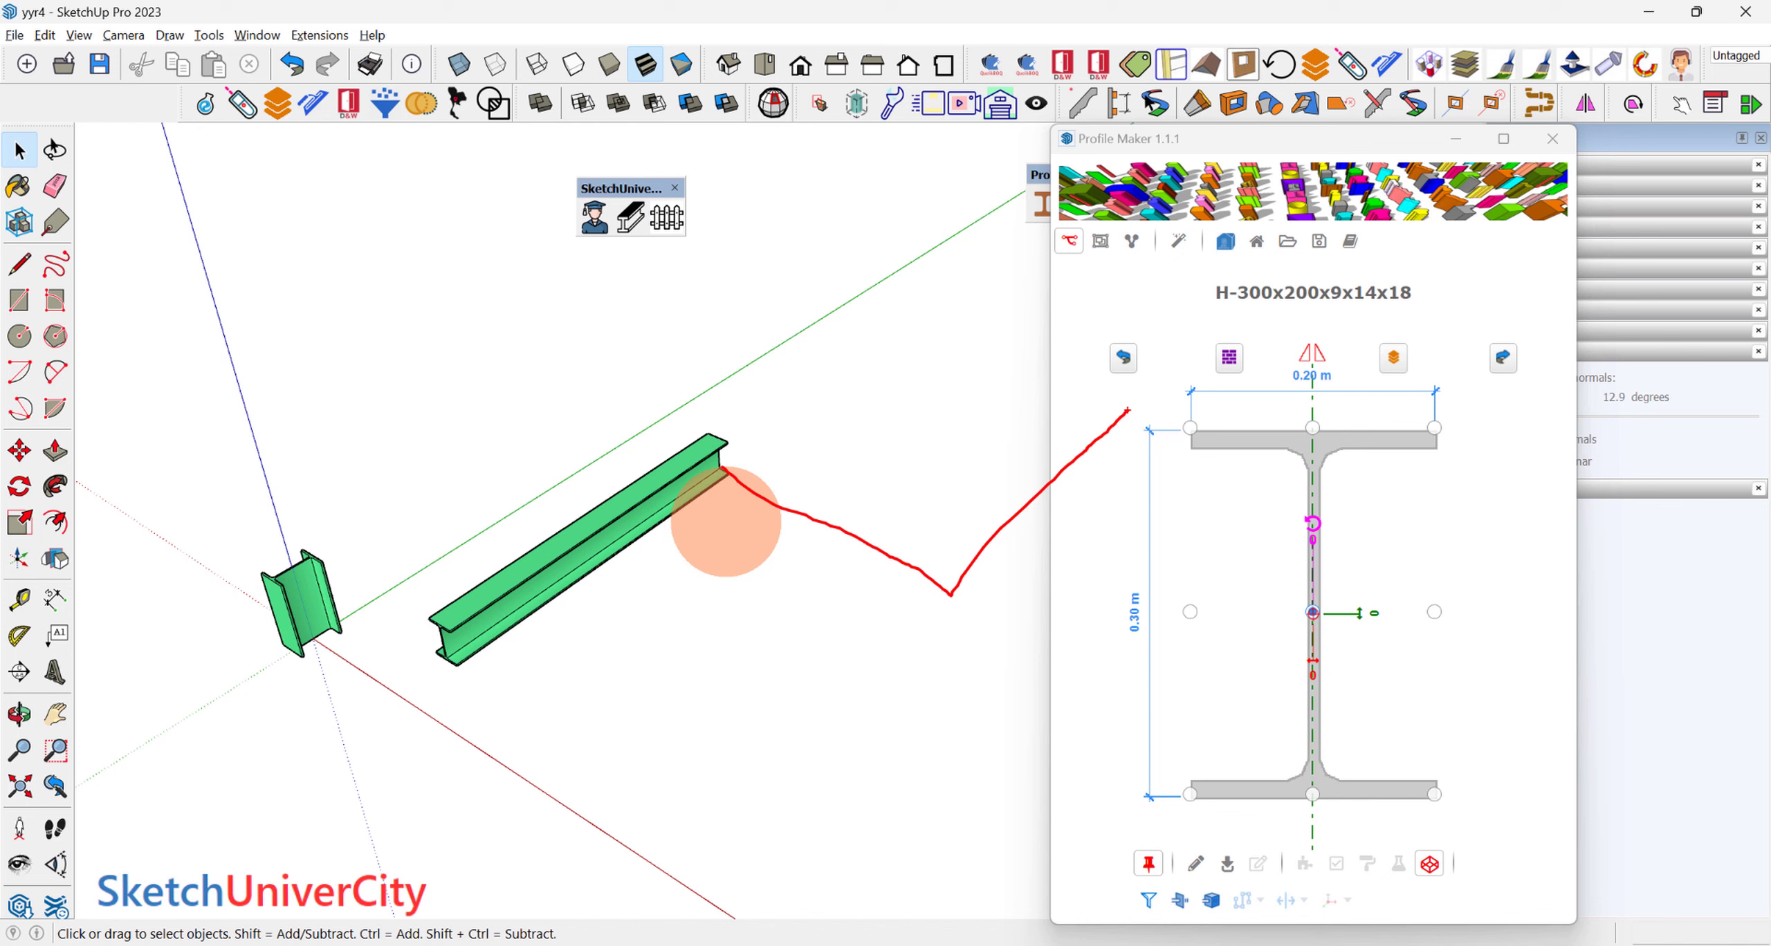
pyautogui.click(833, 685)
pyautogui.moveTo(834, 688)
pyautogui.mouseDown(button='middle')
pyautogui.moveTo(704, 613)
pyautogui.moveTo(798, 467)
pyautogui.moveTo(749, 516)
pyautogui.mouseUp(button='middle')
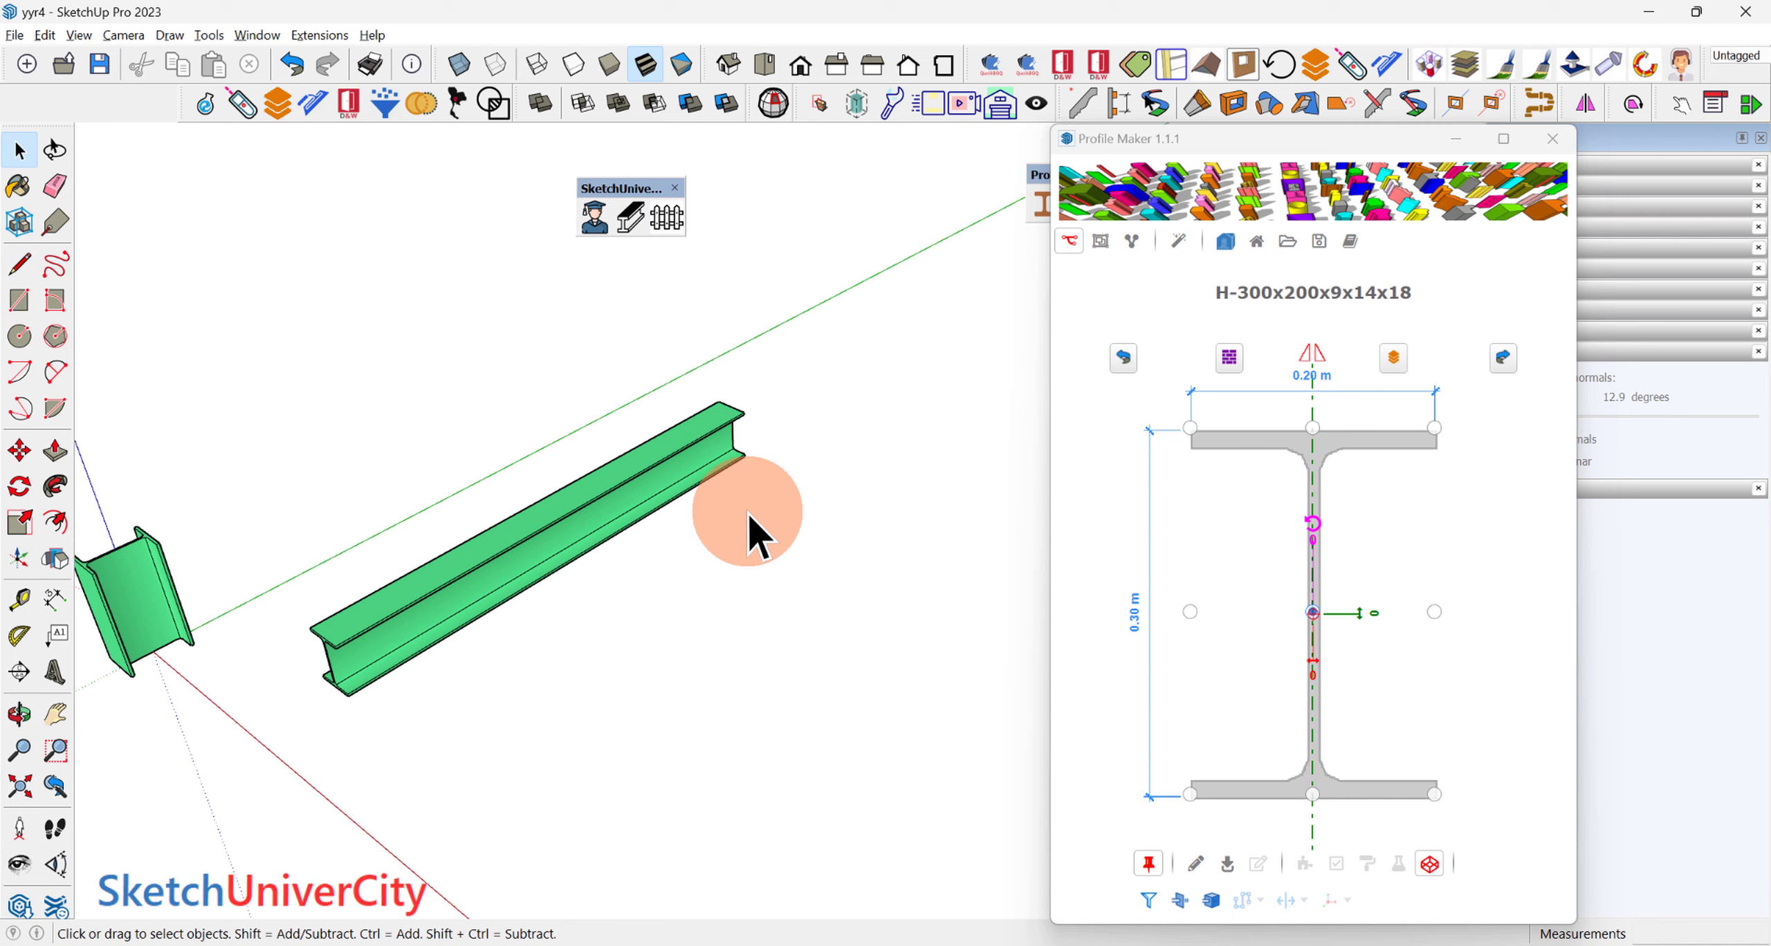
pyautogui.click(1176, 243)
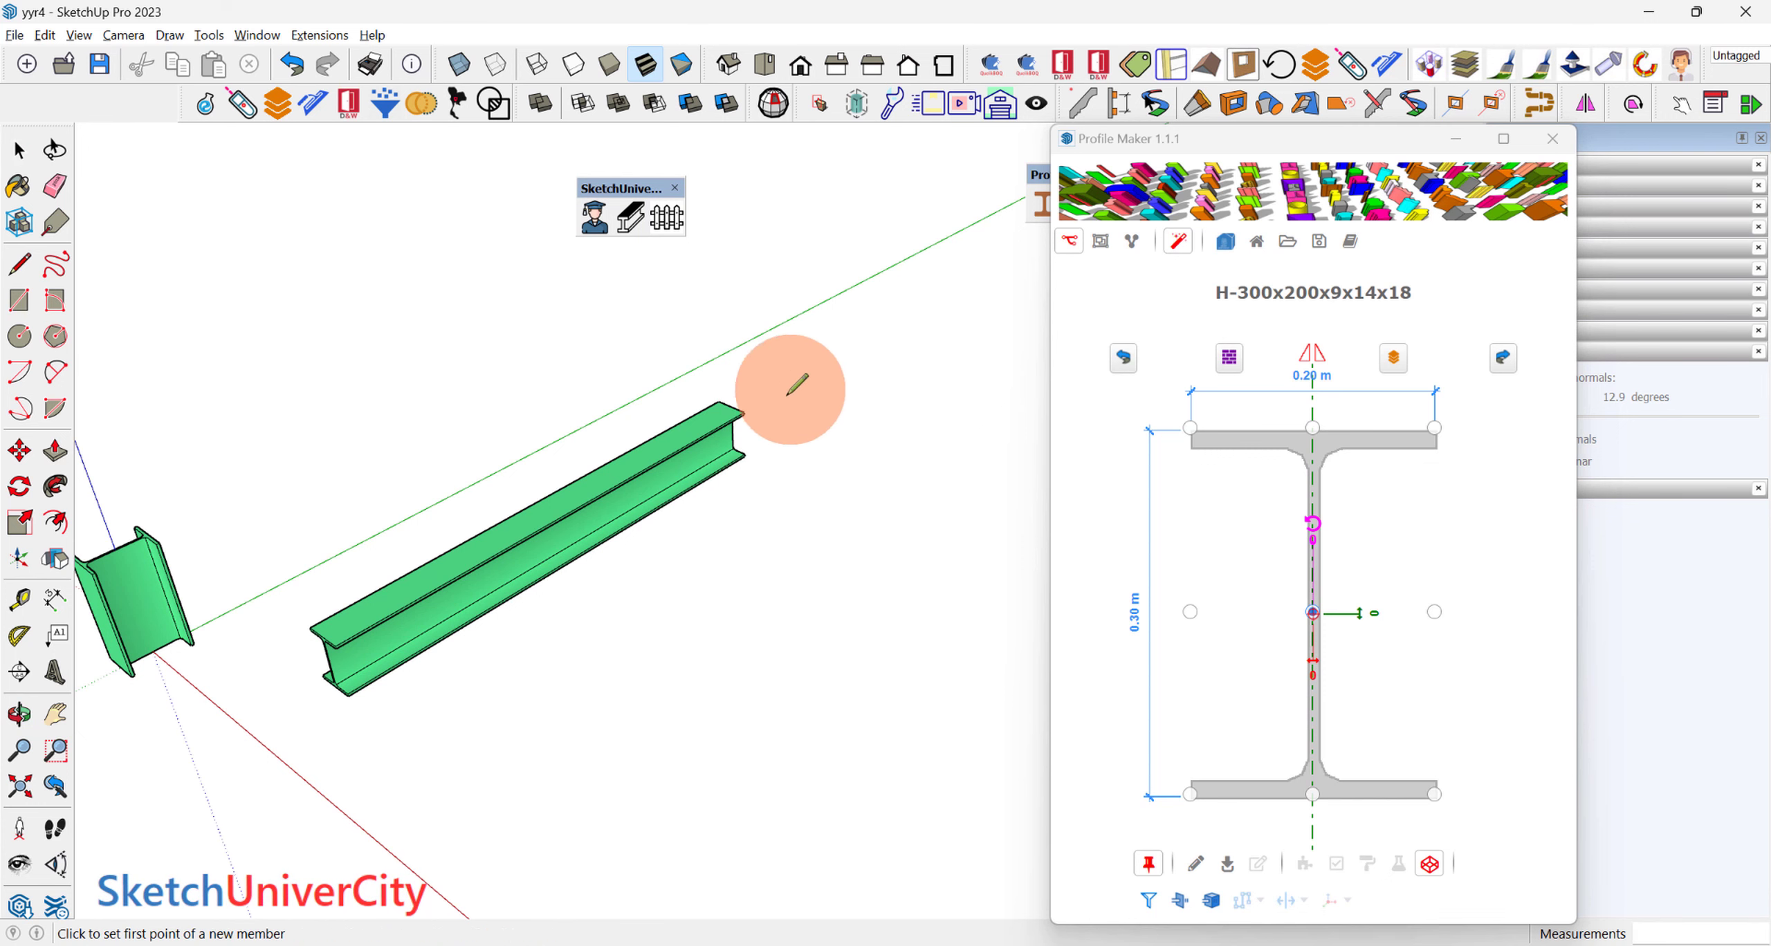
# Step: Extend a bent member from the beam's far end through two corner points
pyautogui.click(730, 429)
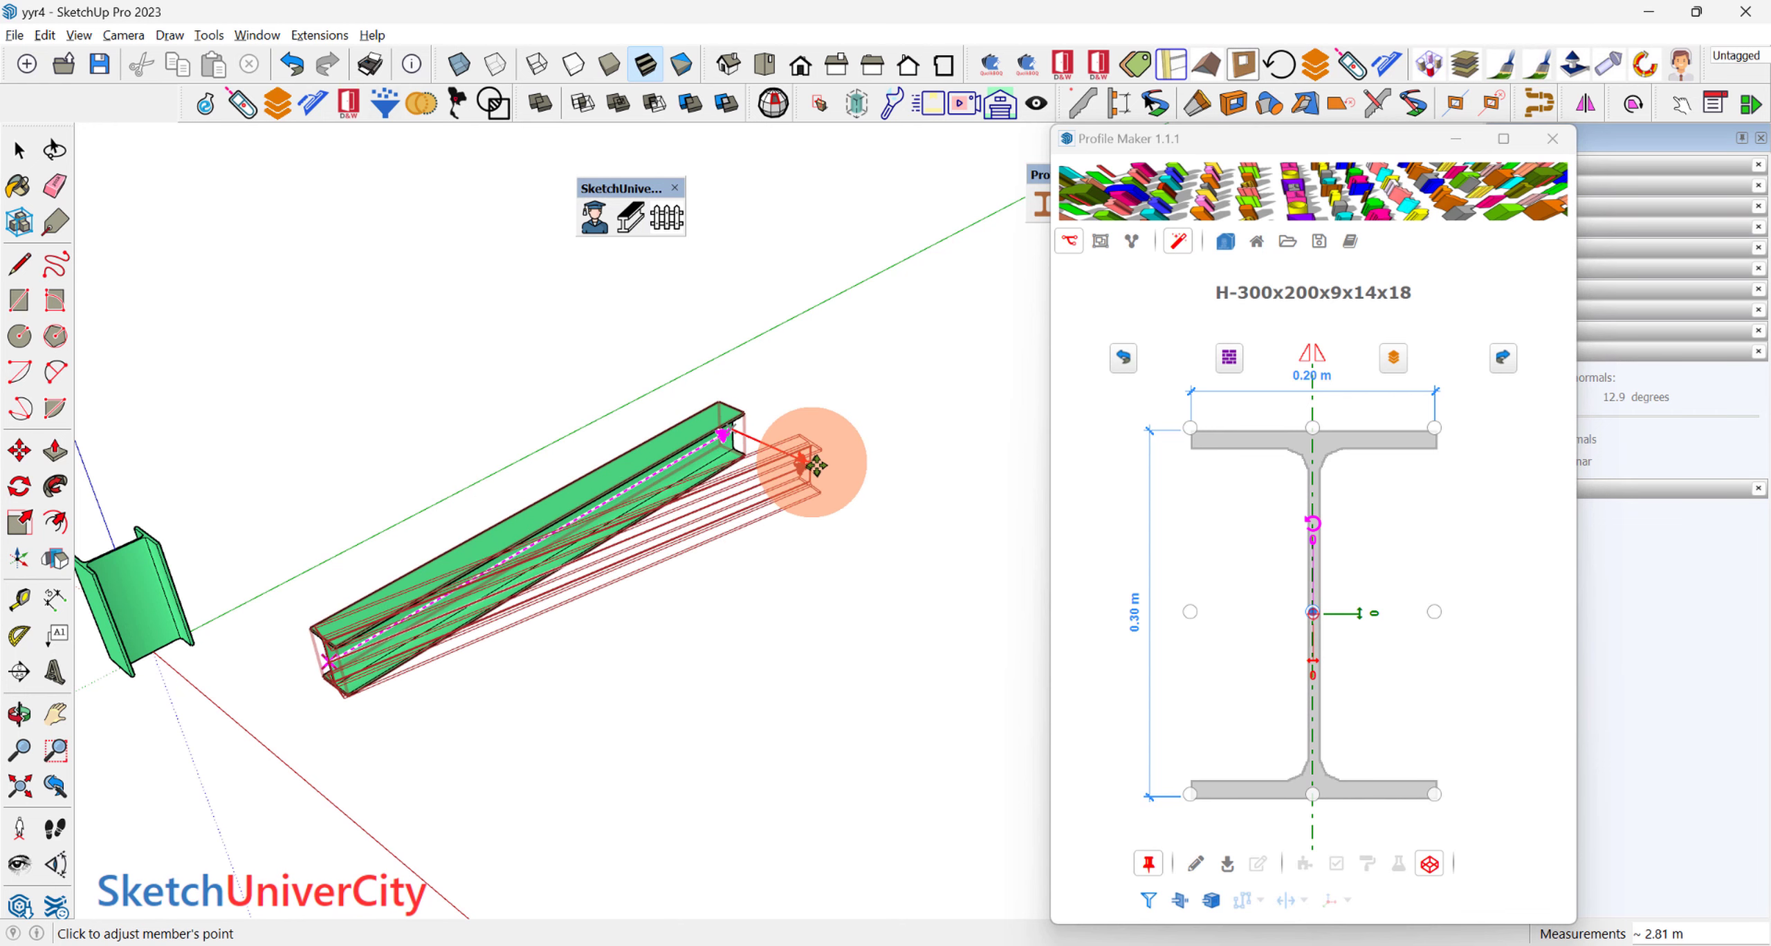
pyautogui.scroll(-3, 811, 462)
pyautogui.scroll(-2, 613, 395)
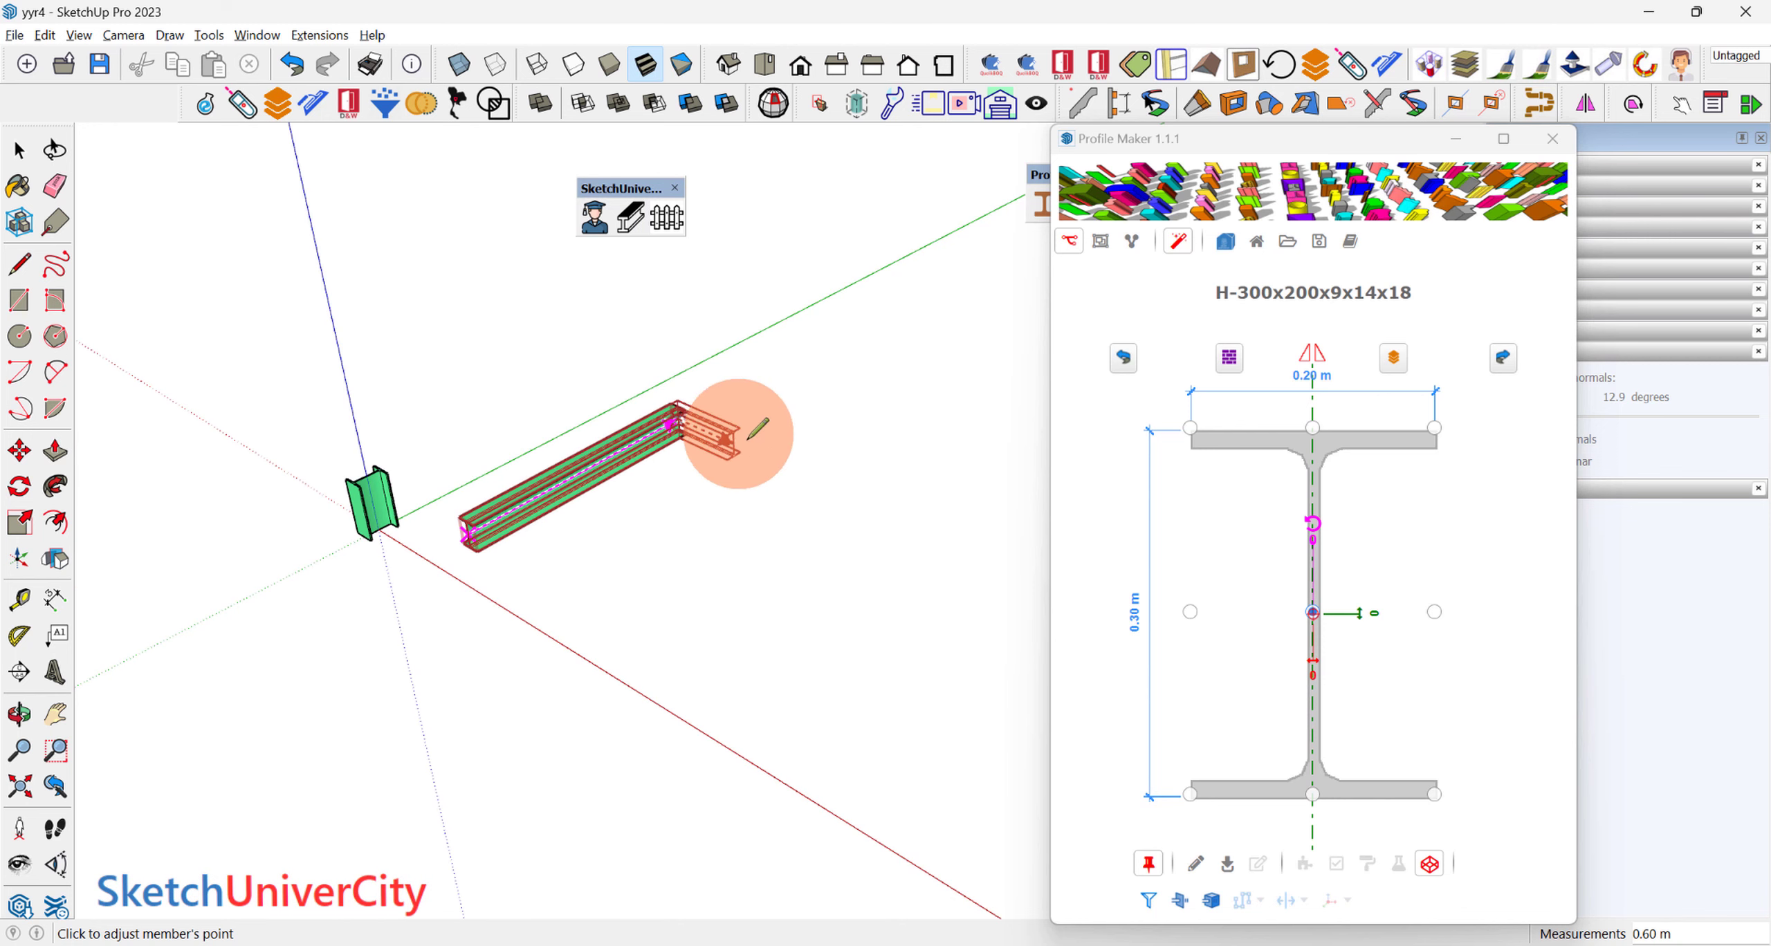
pyautogui.click(815, 472)
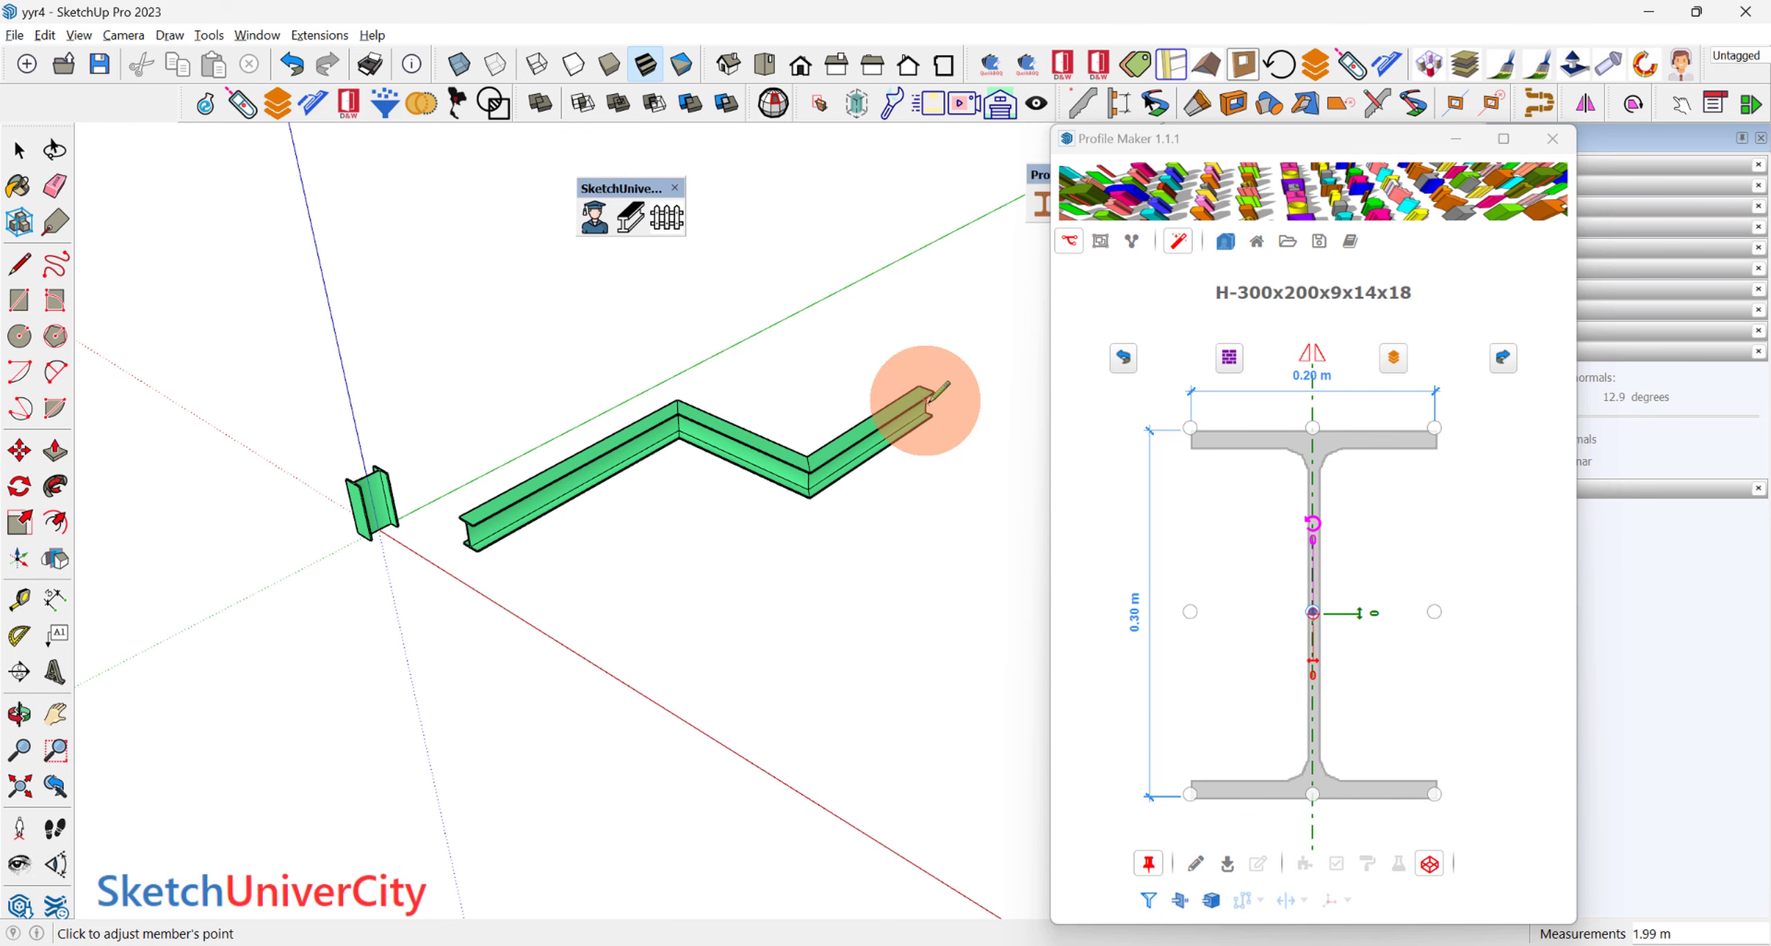
pyautogui.scroll(1, 927, 400)
pyautogui.click(927, 400)
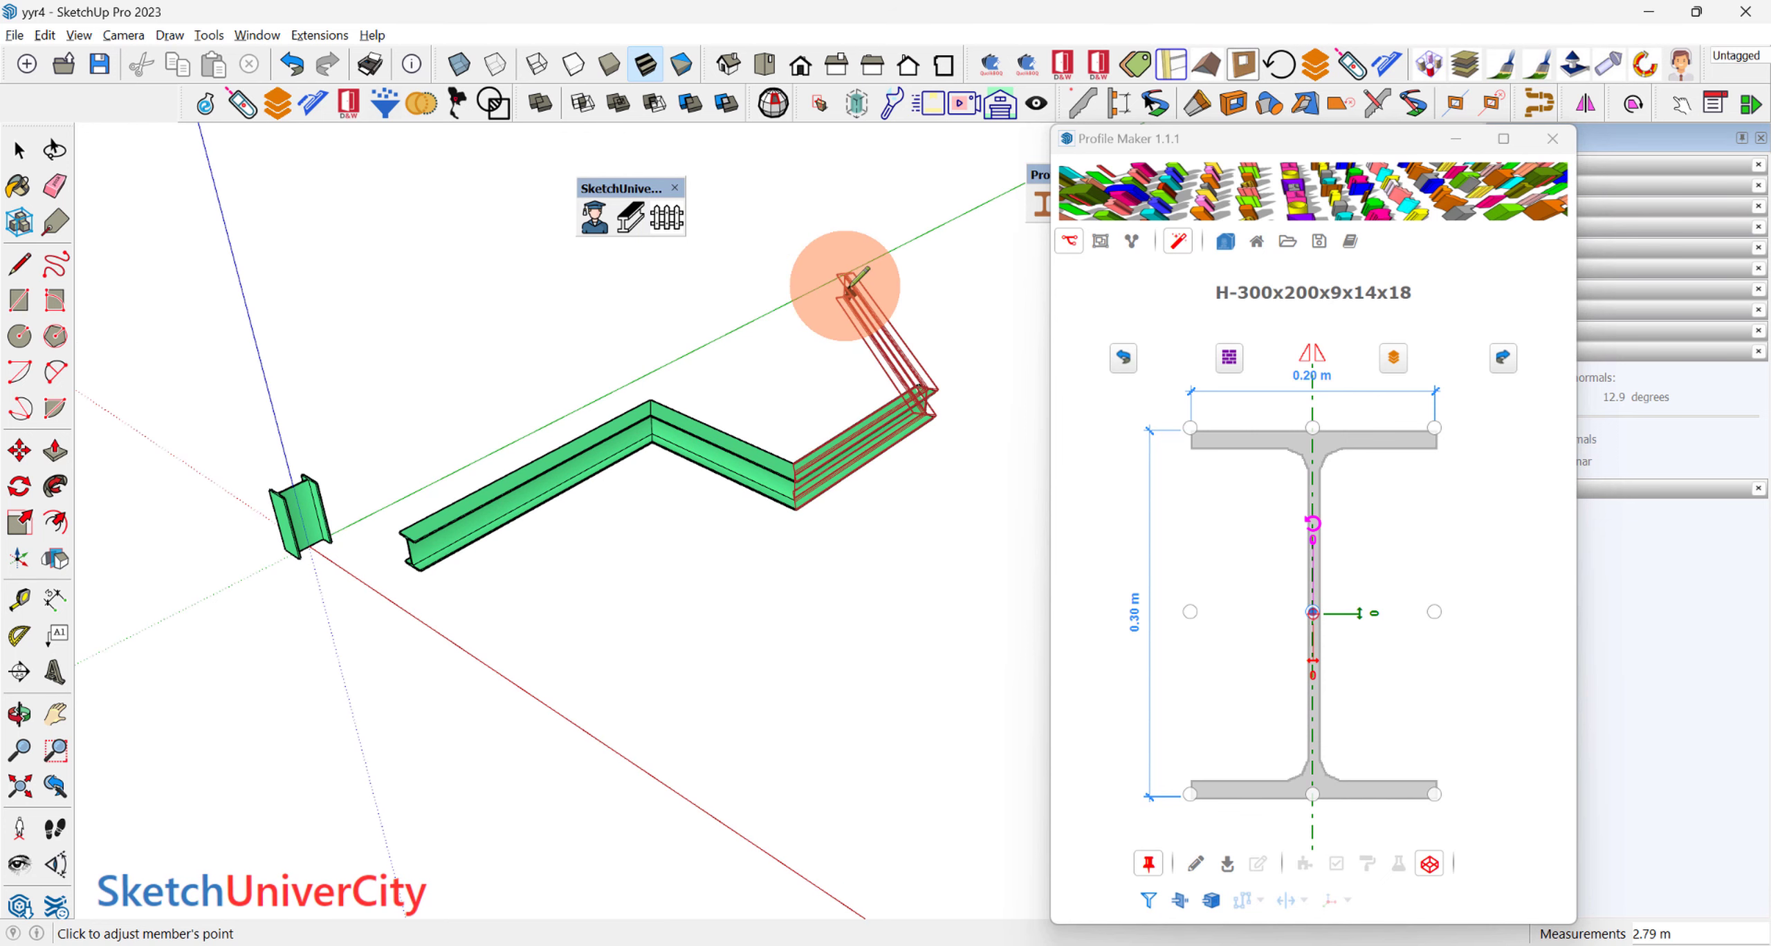
pyautogui.moveTo(851, 284); pyautogui.dragTo(812, 436, button='middle')
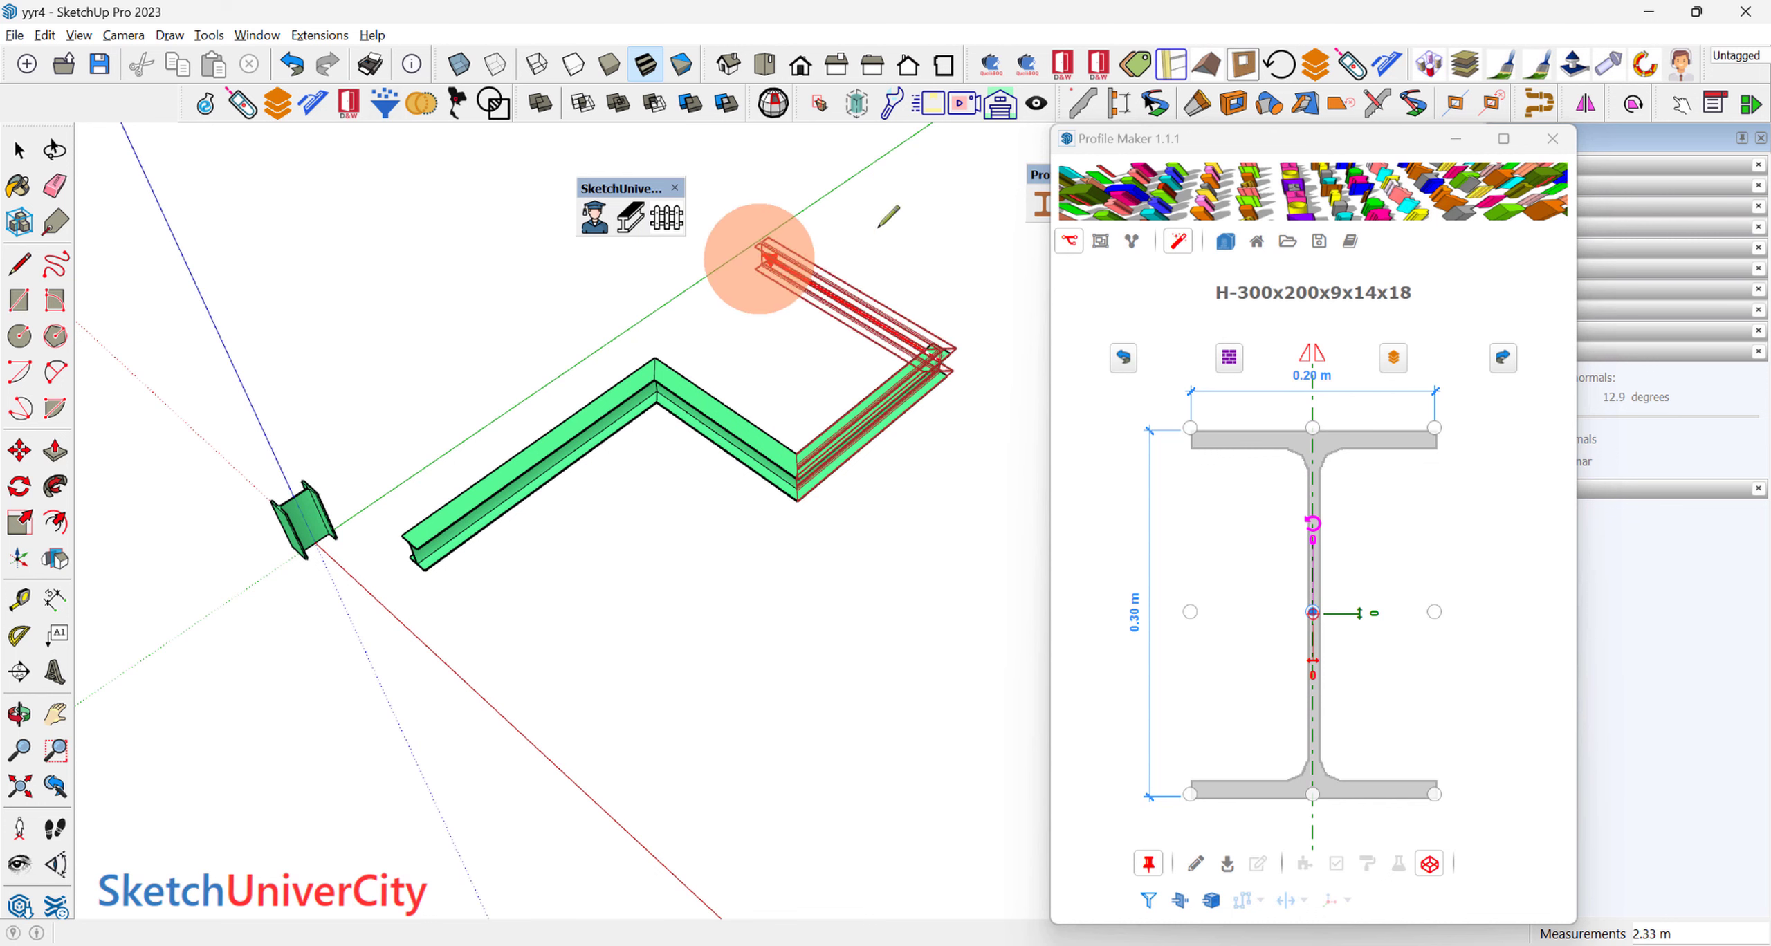
pyautogui.press('Return')
# Step: Orbit around the finished zigzag beam to inspect it from several angles
pyautogui.moveTo(902, 205); pyautogui.dragTo(699, 316, button='middle')
pyautogui.moveTo(545, 474); pyautogui.dragTo(899, 277)
pyautogui.moveTo(529, 295); pyautogui.dragTo(777, 476)
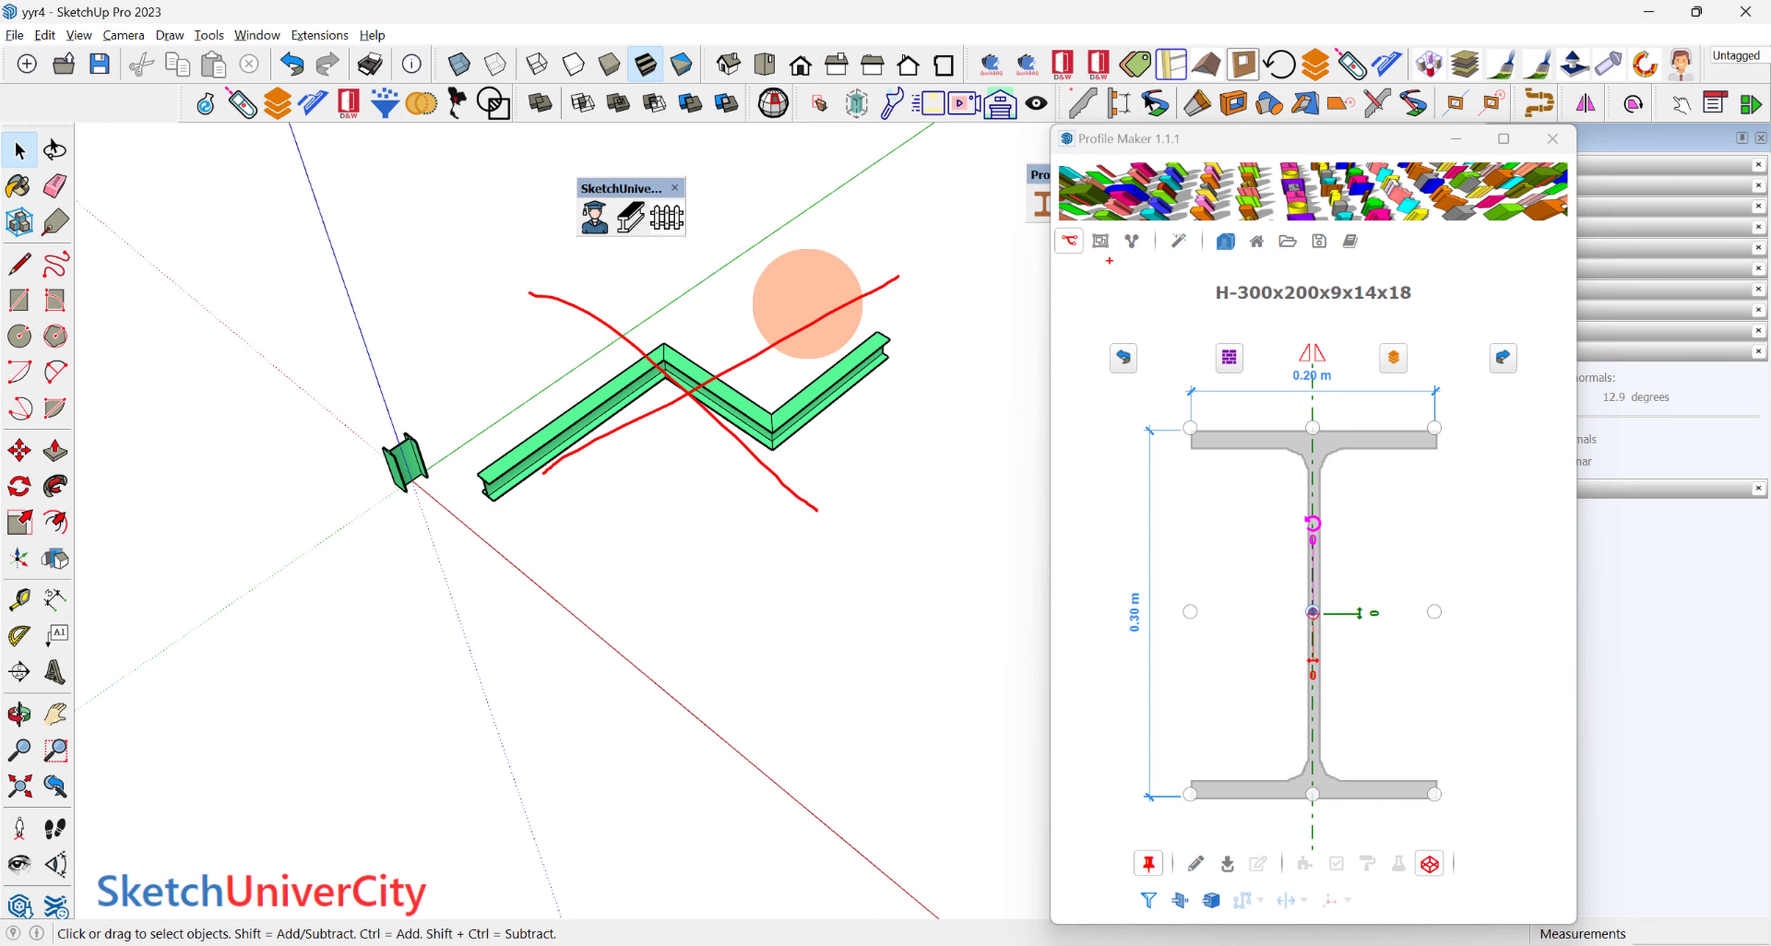
pyautogui.press('Escape')
pyautogui.moveTo(652, 624)
pyautogui.mouseDown(button='middle')
pyautogui.moveTo(680, 408)
pyautogui.moveTo(700, 455)
pyautogui.mouseUp(button='middle')
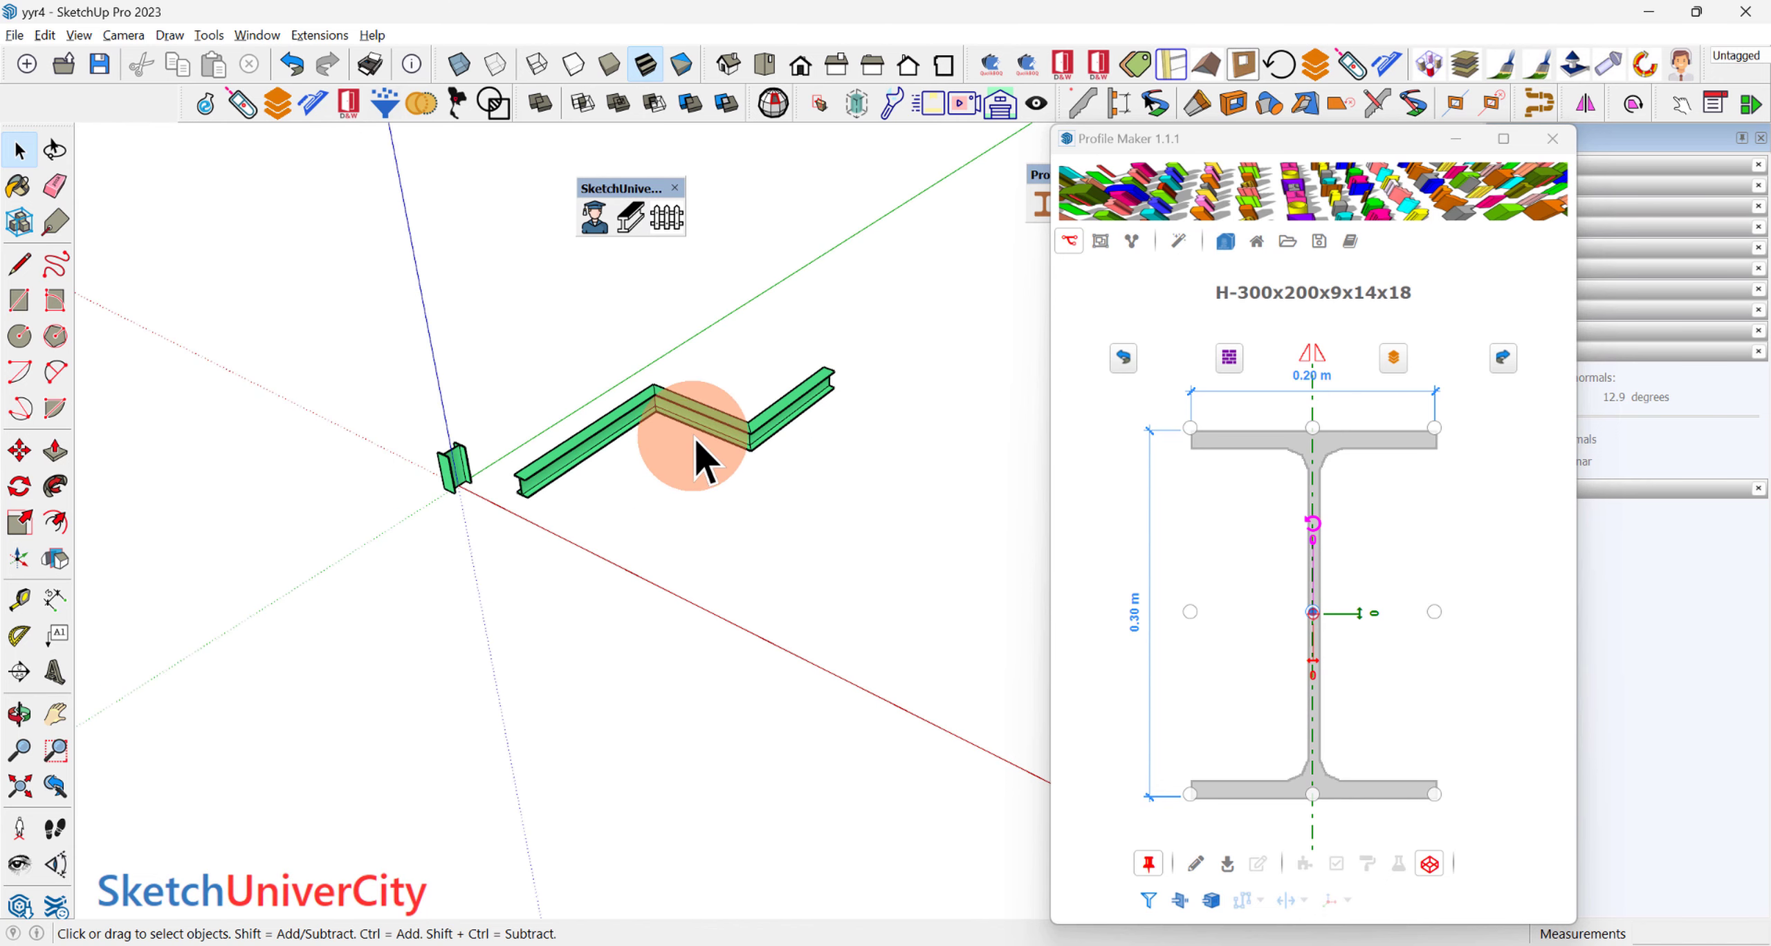
pyautogui.press('e')
pyautogui.scroll(3, 759, 462)
# Step: Erase the bent beam and draw a new straight beam with the pinned profile
pyautogui.click(740, 420)
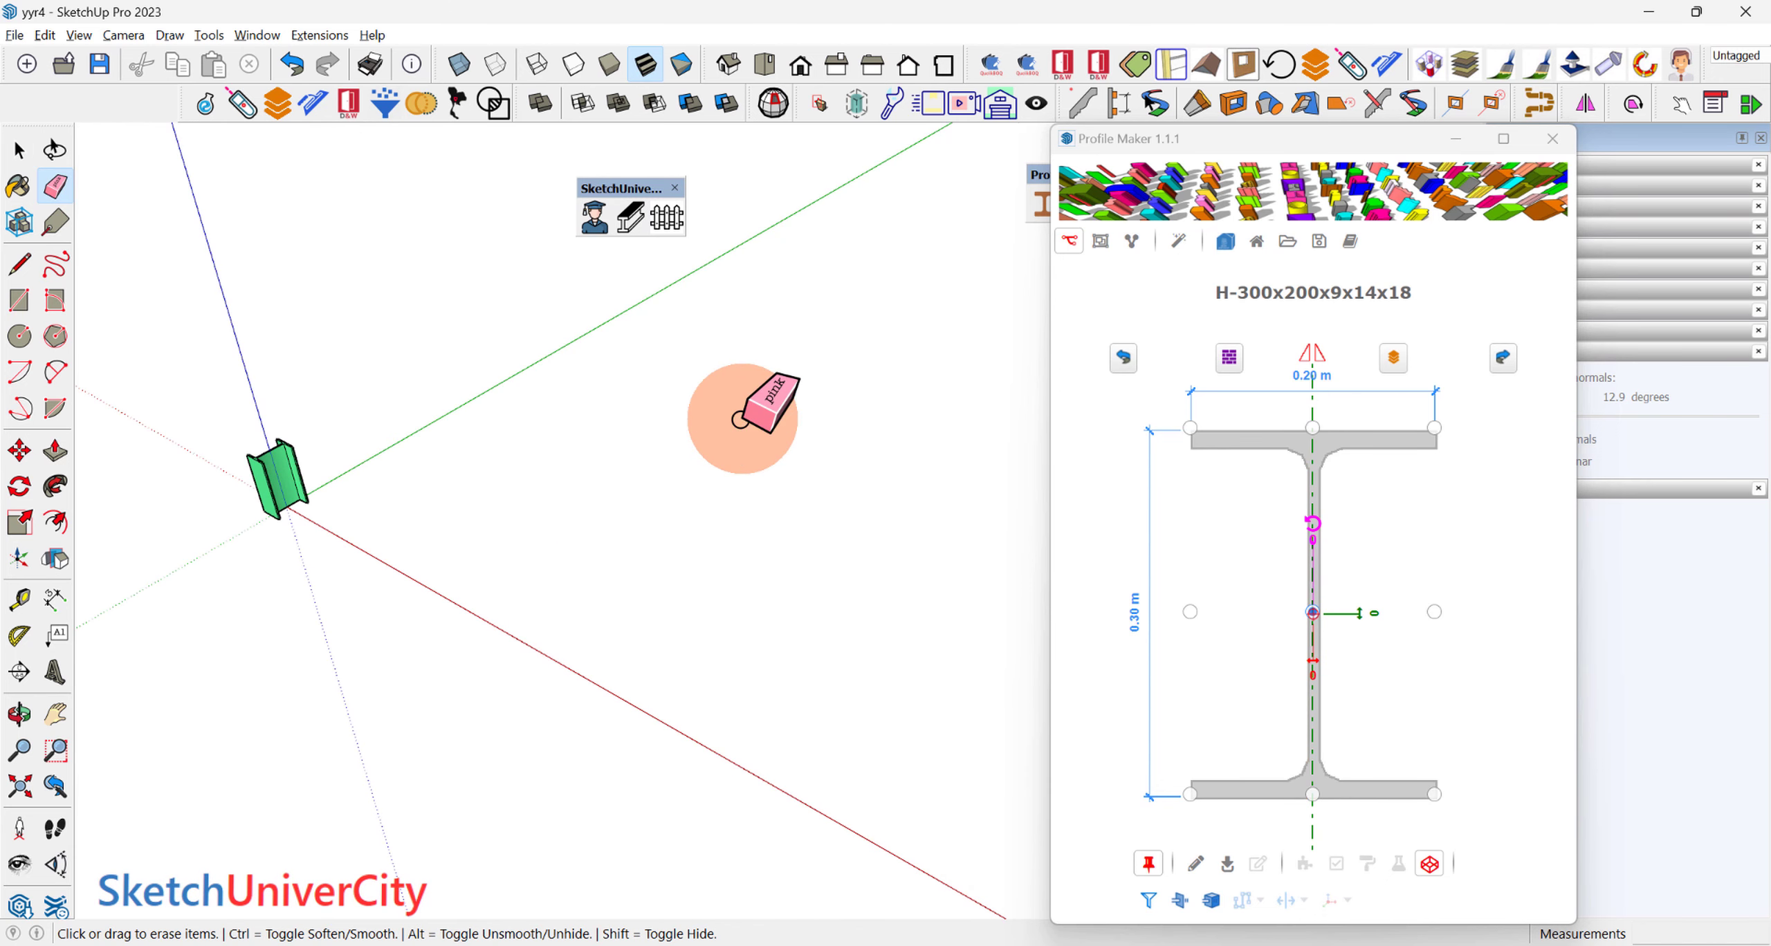
pyautogui.click(1196, 864)
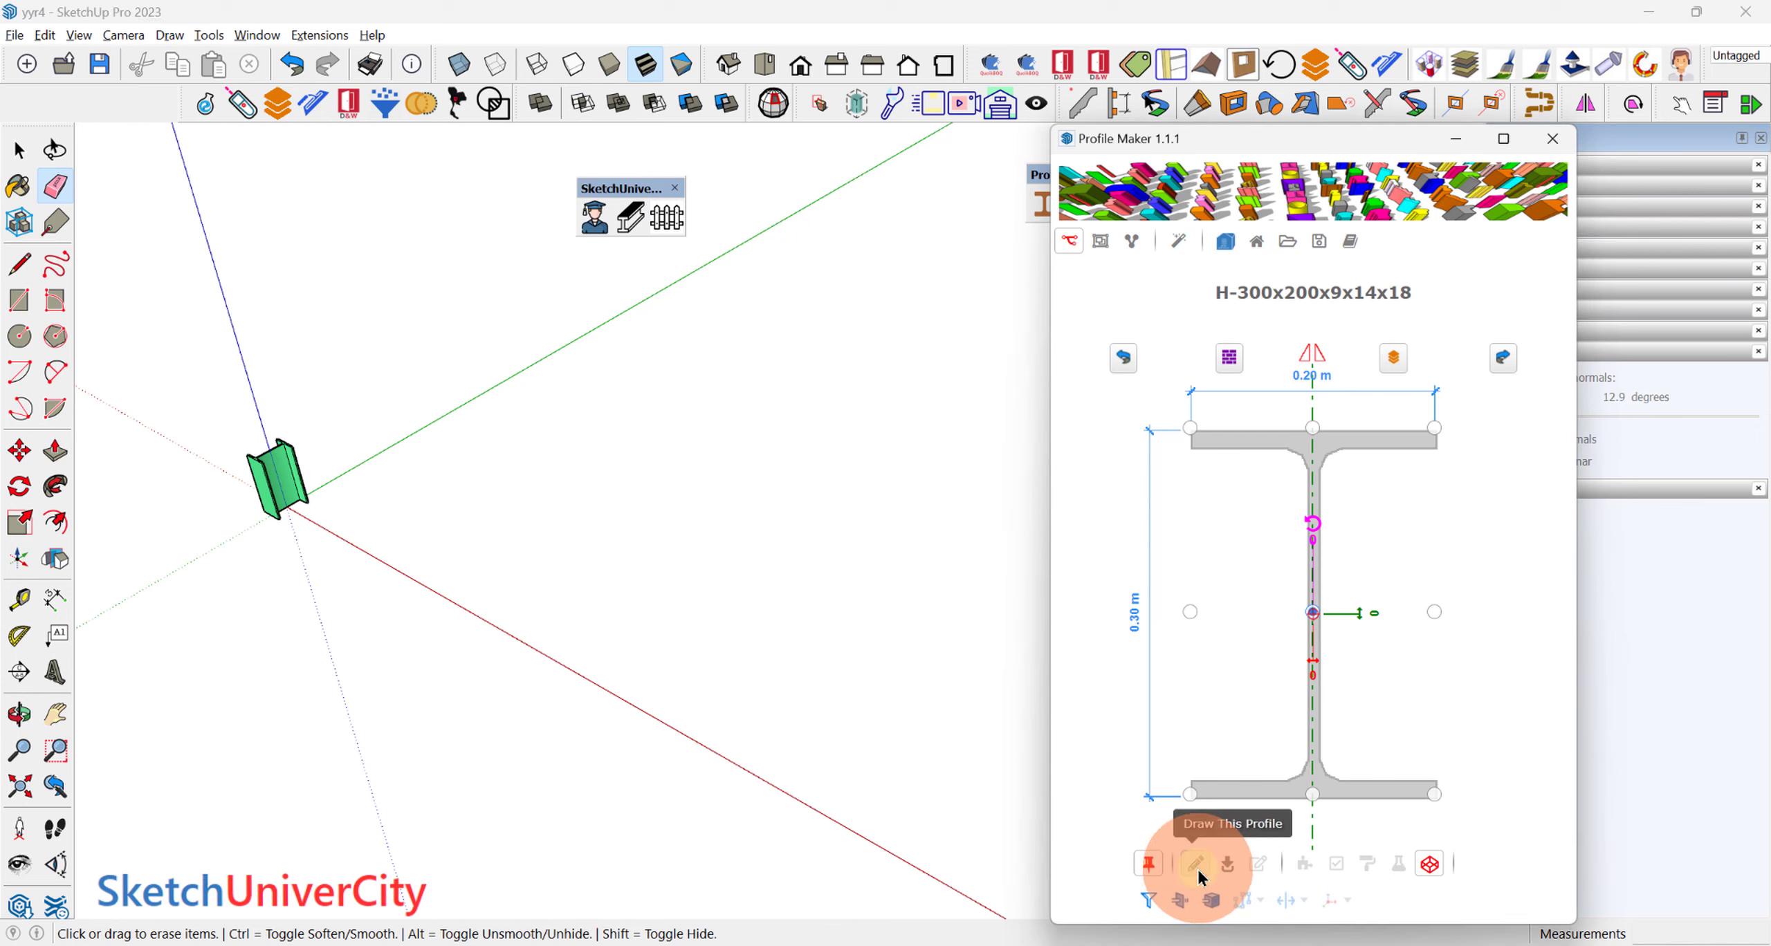
pyautogui.click(435, 529)
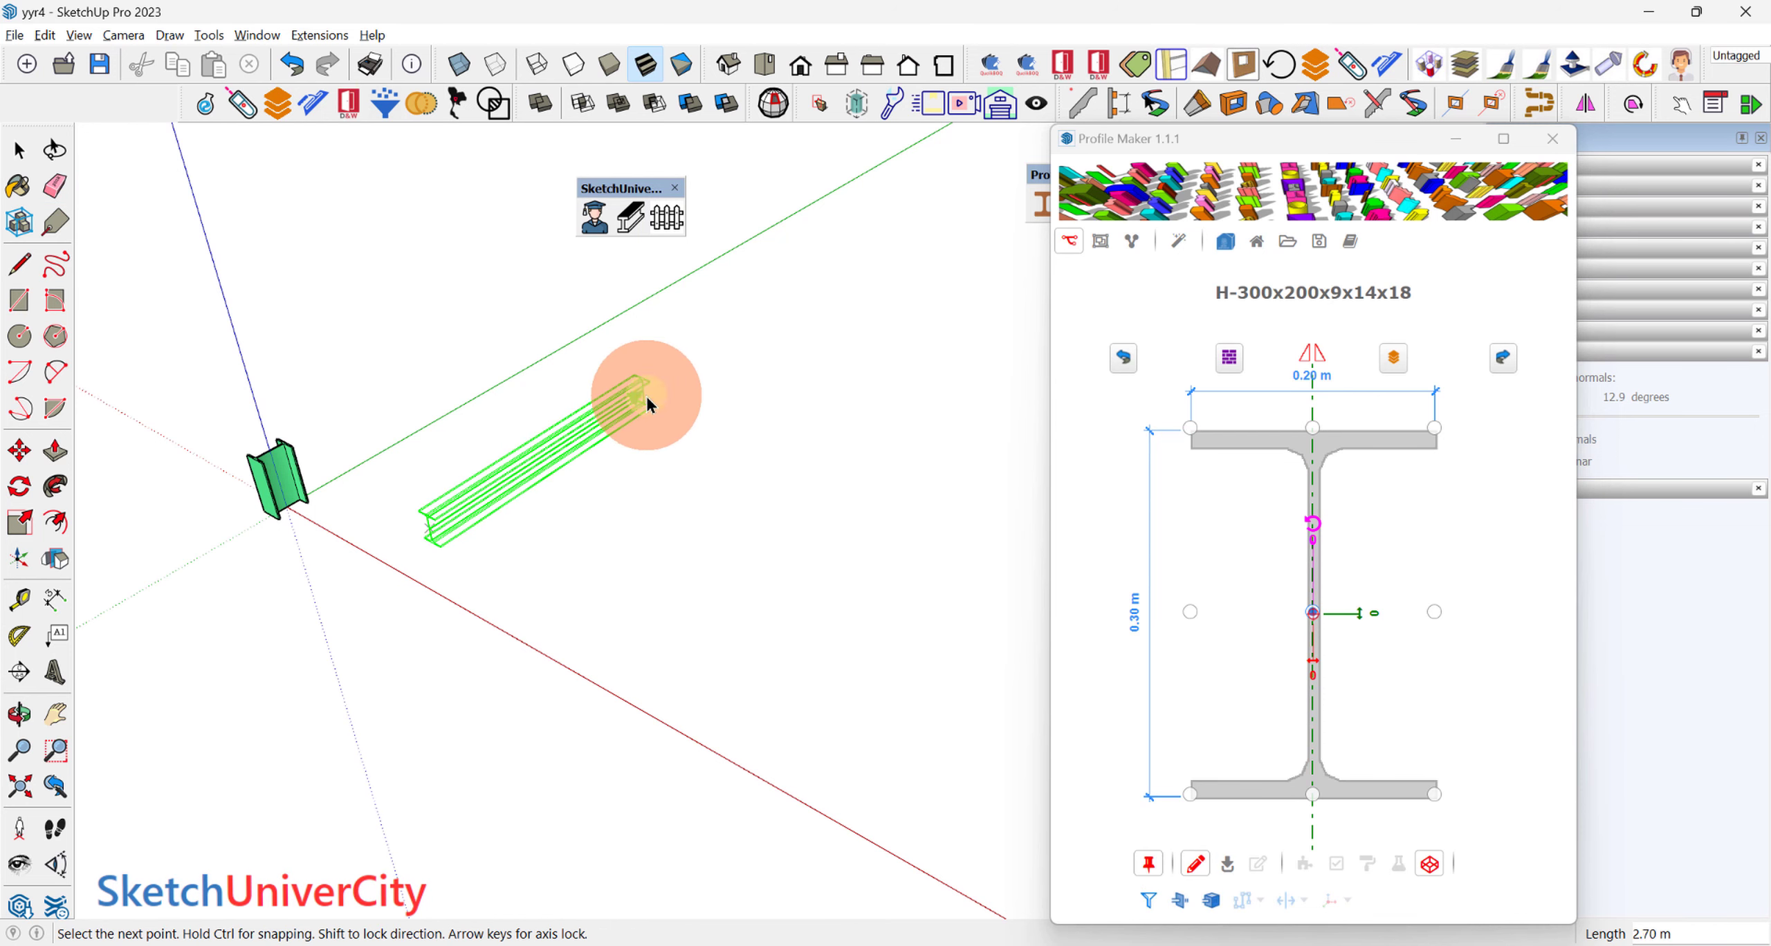
pyautogui.click(641, 402)
# Step: Turn off Profile Maker's click-edit mode and orbit around the column and beam
pyautogui.scroll(2, 466, 411)
pyautogui.scroll(1, 467, 411)
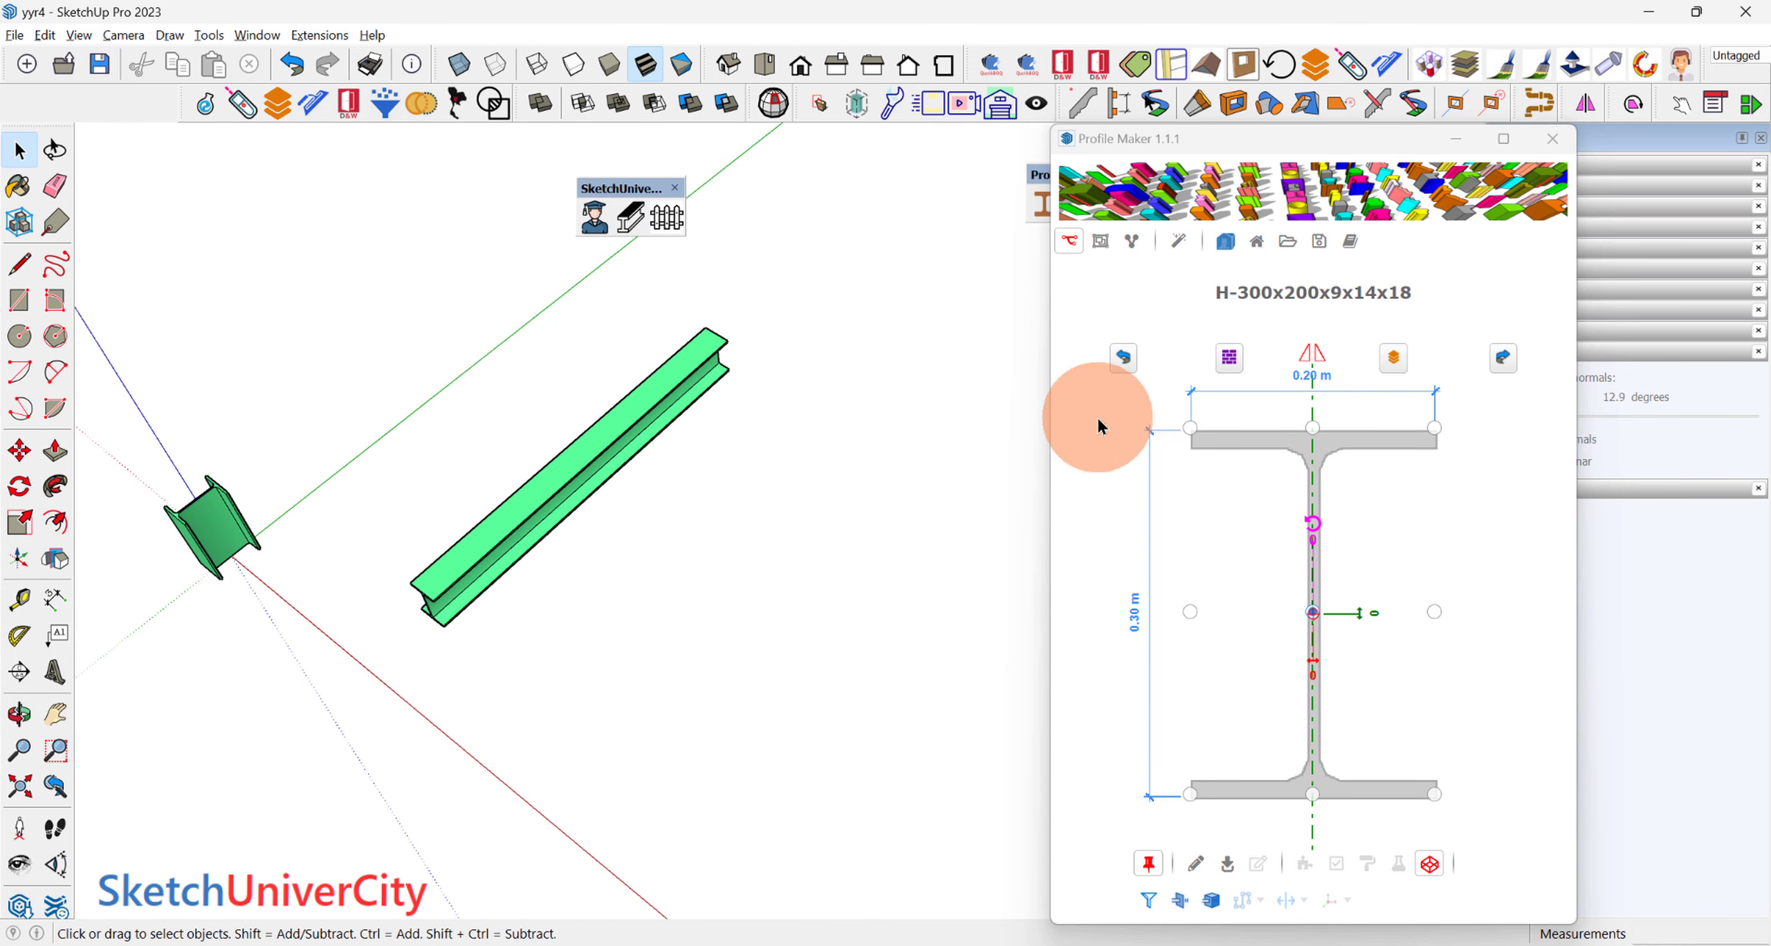
pyautogui.click(1070, 252)
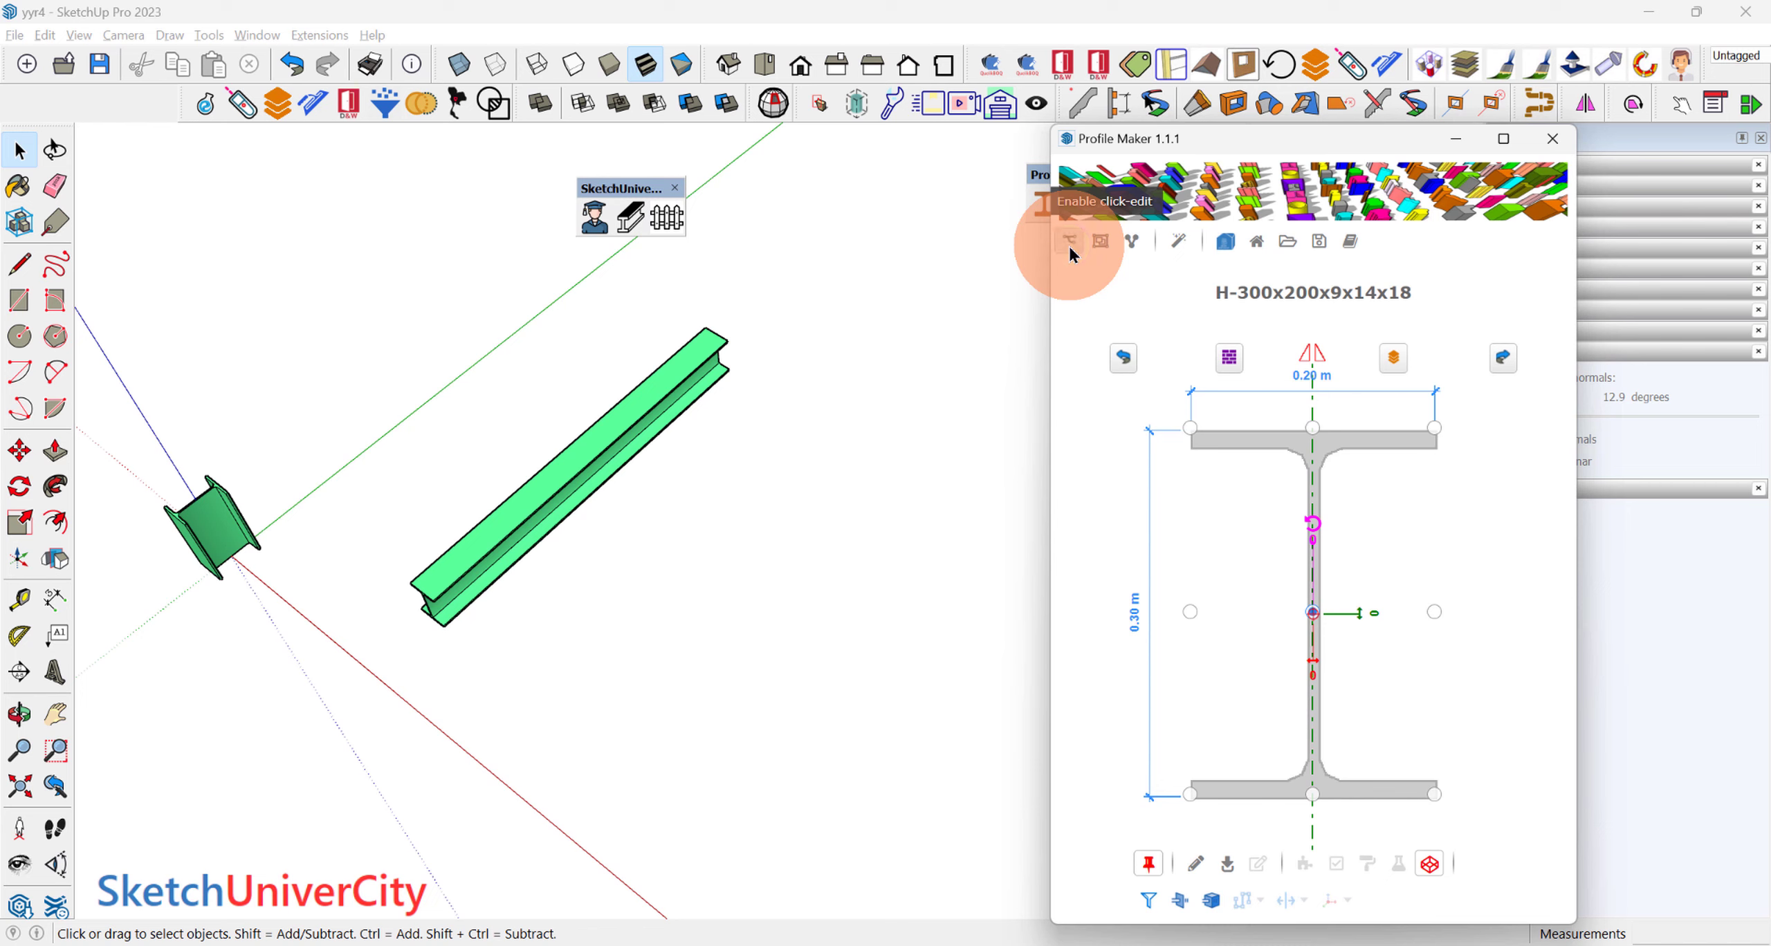
pyautogui.moveTo(861, 542)
pyautogui.mouseDown(button='middle')
pyautogui.moveTo(681, 427)
pyautogui.moveTo(763, 463)
pyautogui.moveTo(465, 340)
pyautogui.moveTo(521, 426)
pyautogui.mouseUp(button='middle')
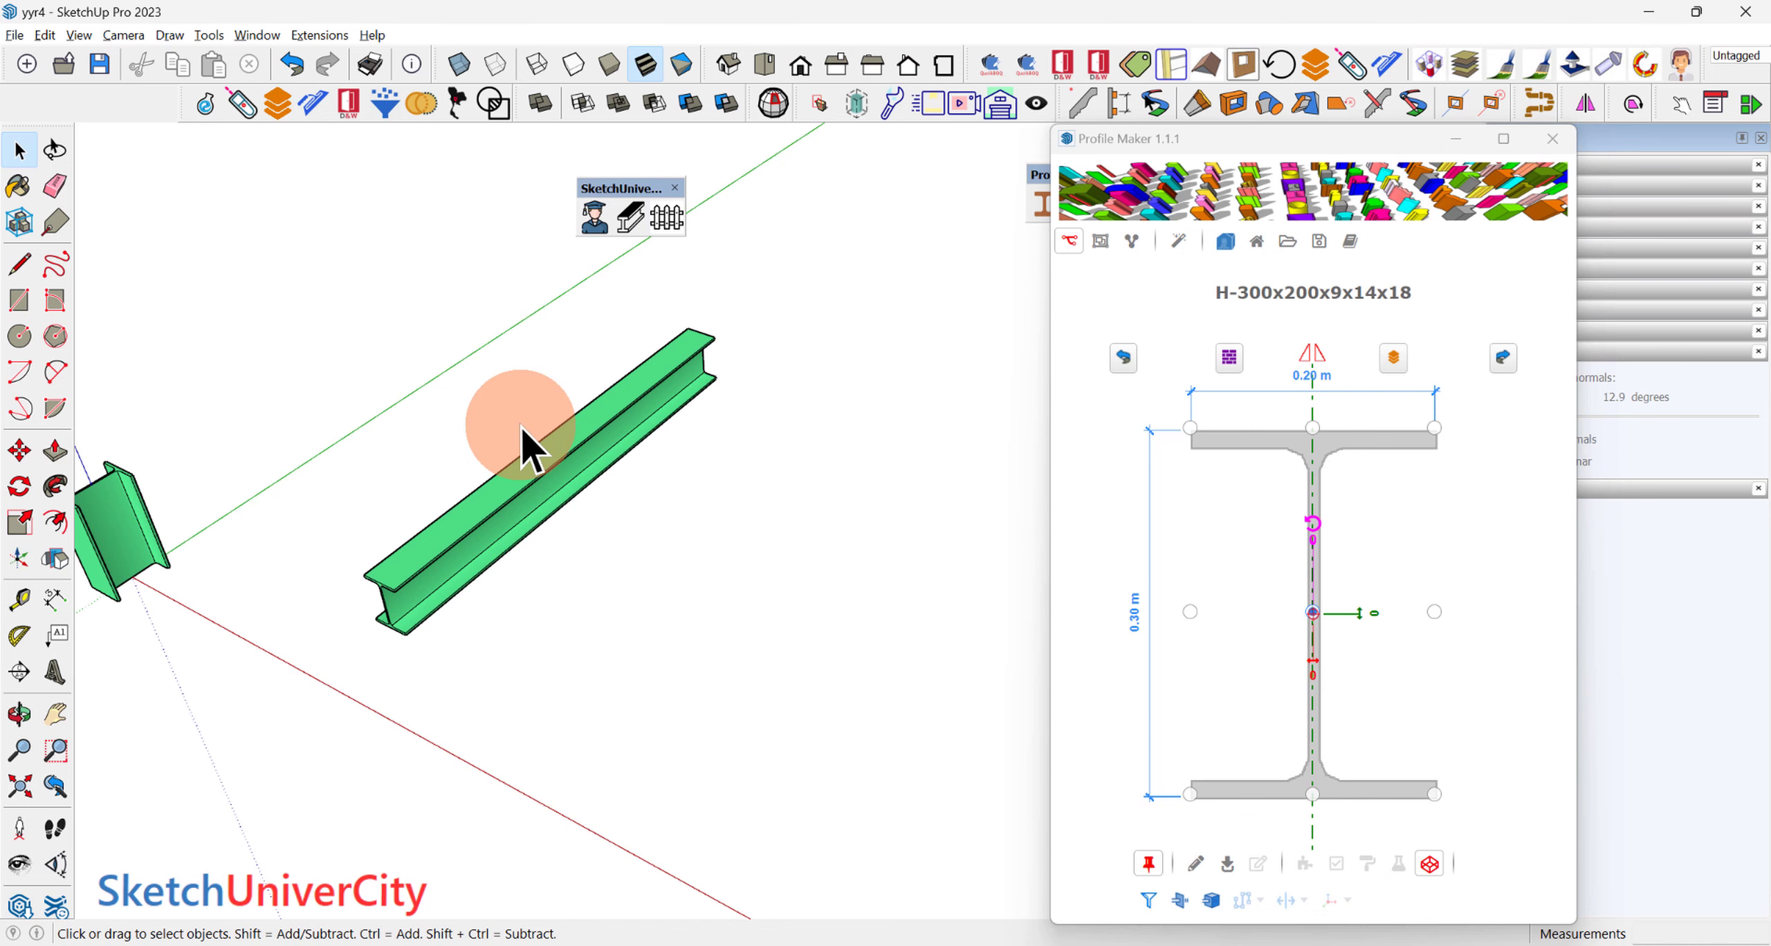
# Step: Open the beam's editable path and show the Styles panel with VBO_ProfileMaker_EditPath applied
pyautogui.doubleClick(590, 429)
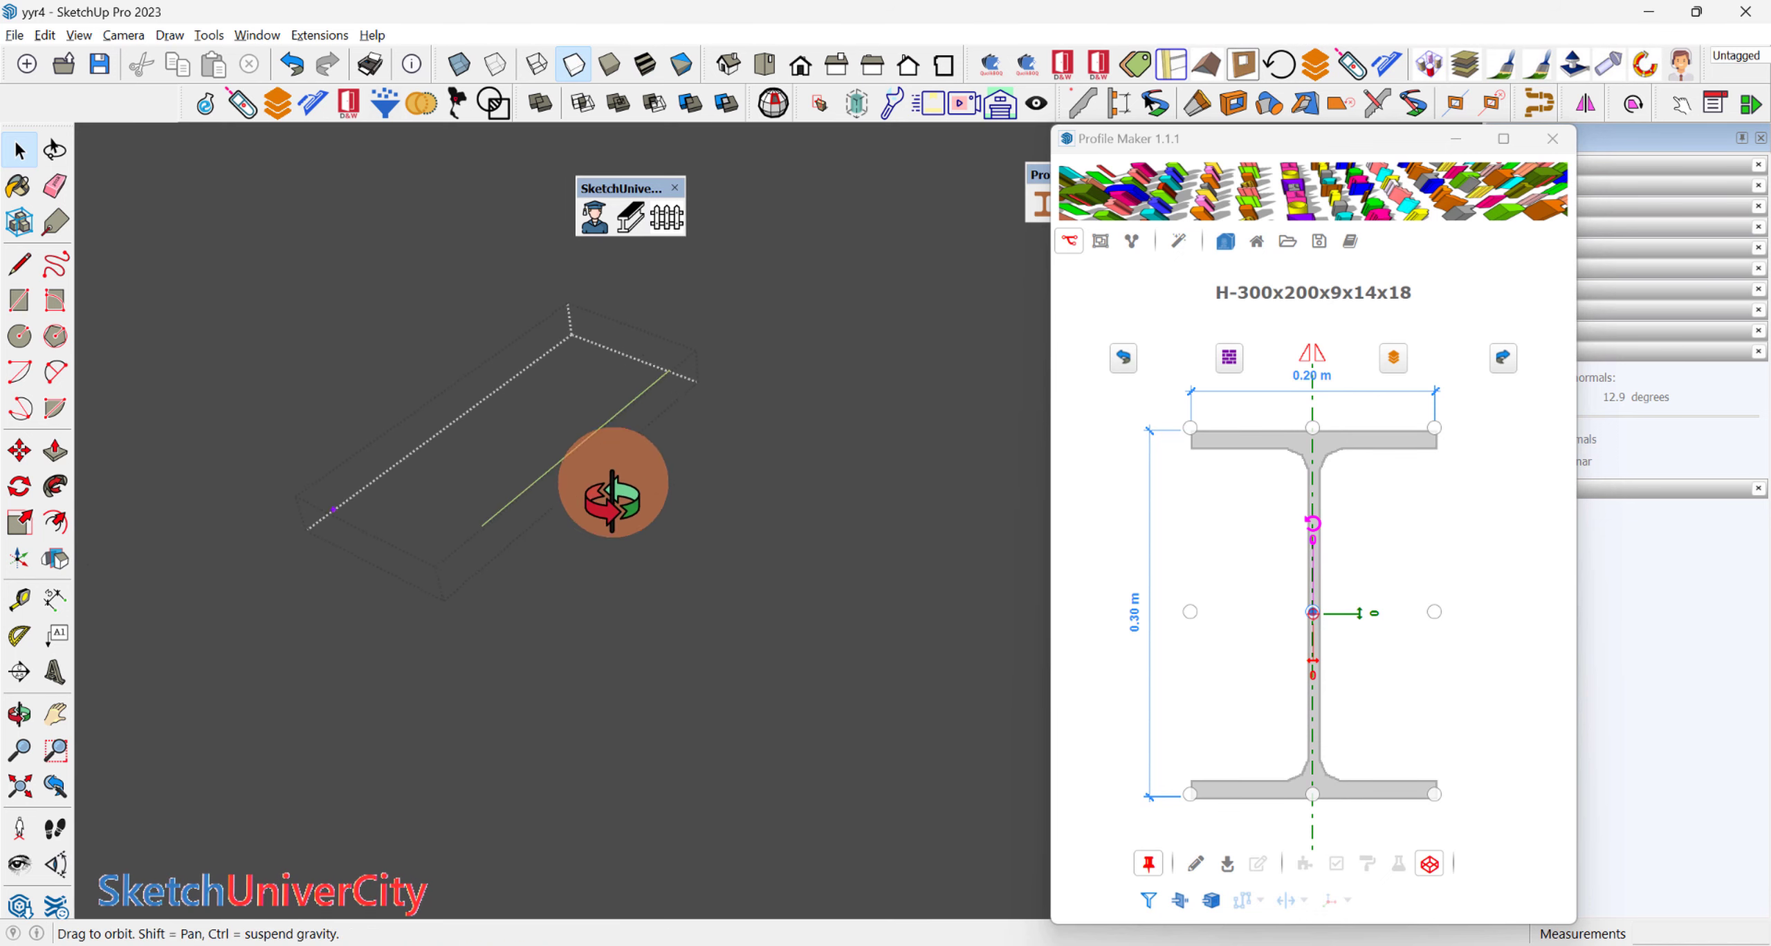
pyautogui.moveTo(600, 502)
pyautogui.mouseDown(button='middle')
pyautogui.moveTo(554, 426)
pyautogui.moveTo(490, 488)
pyautogui.mouseUp(button='middle')
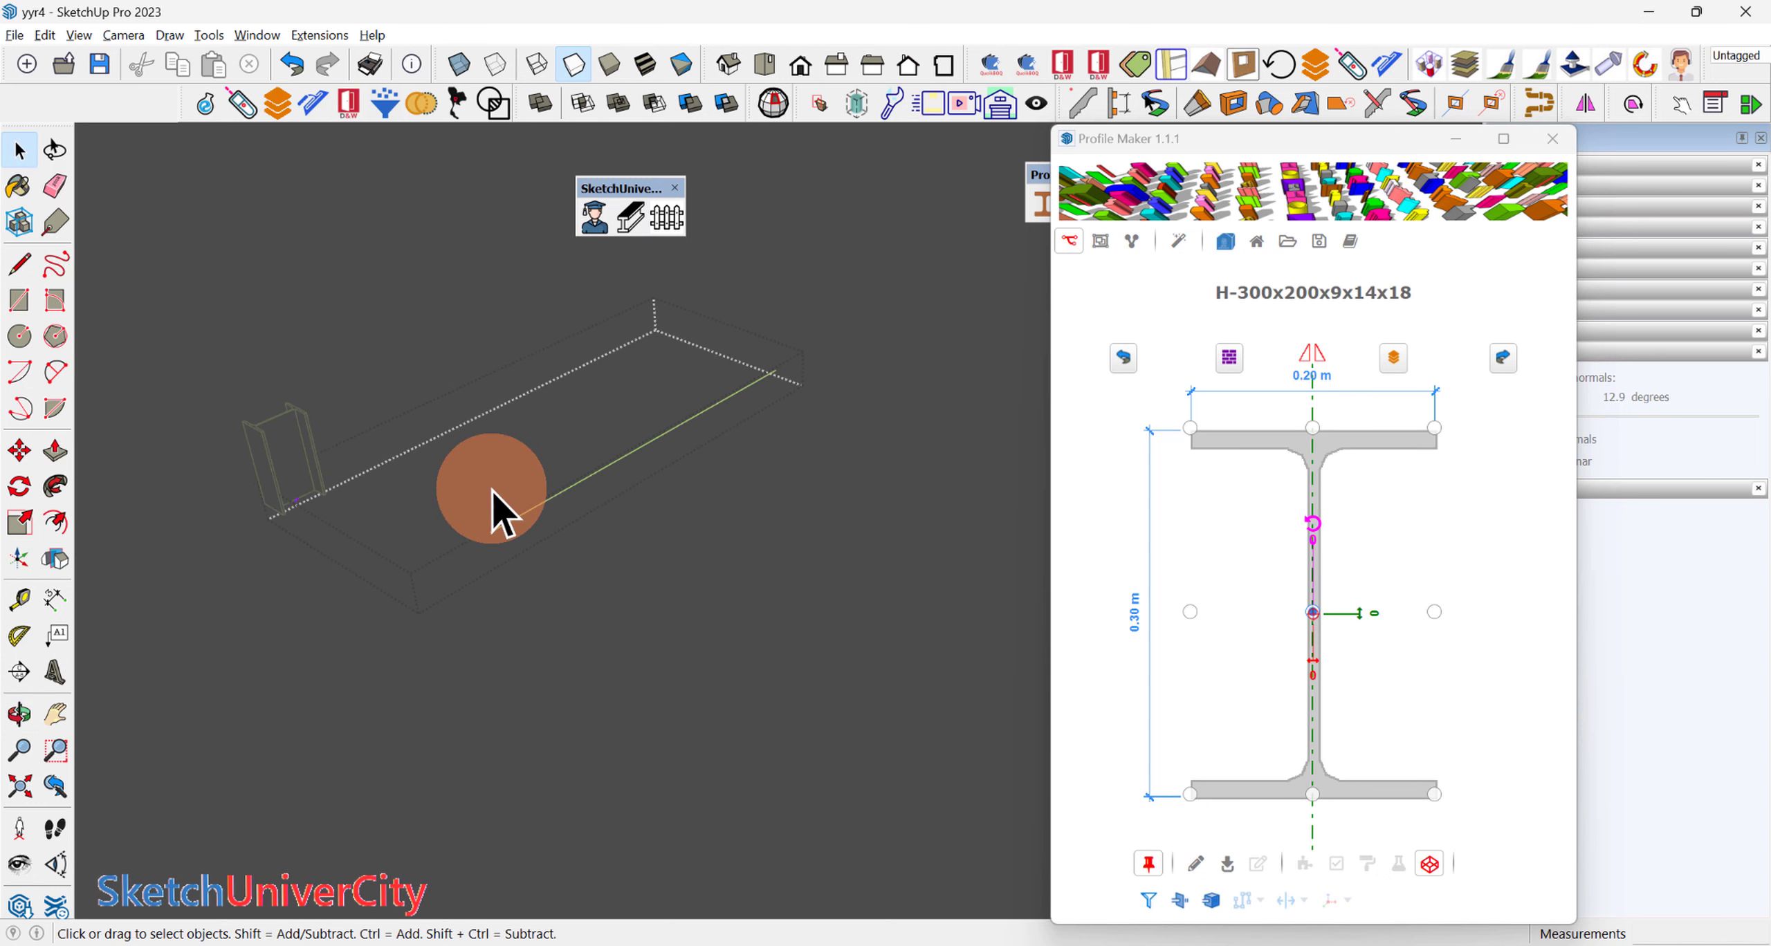
pyautogui.moveTo(1174, 138); pyautogui.dragTo(1029, 364)
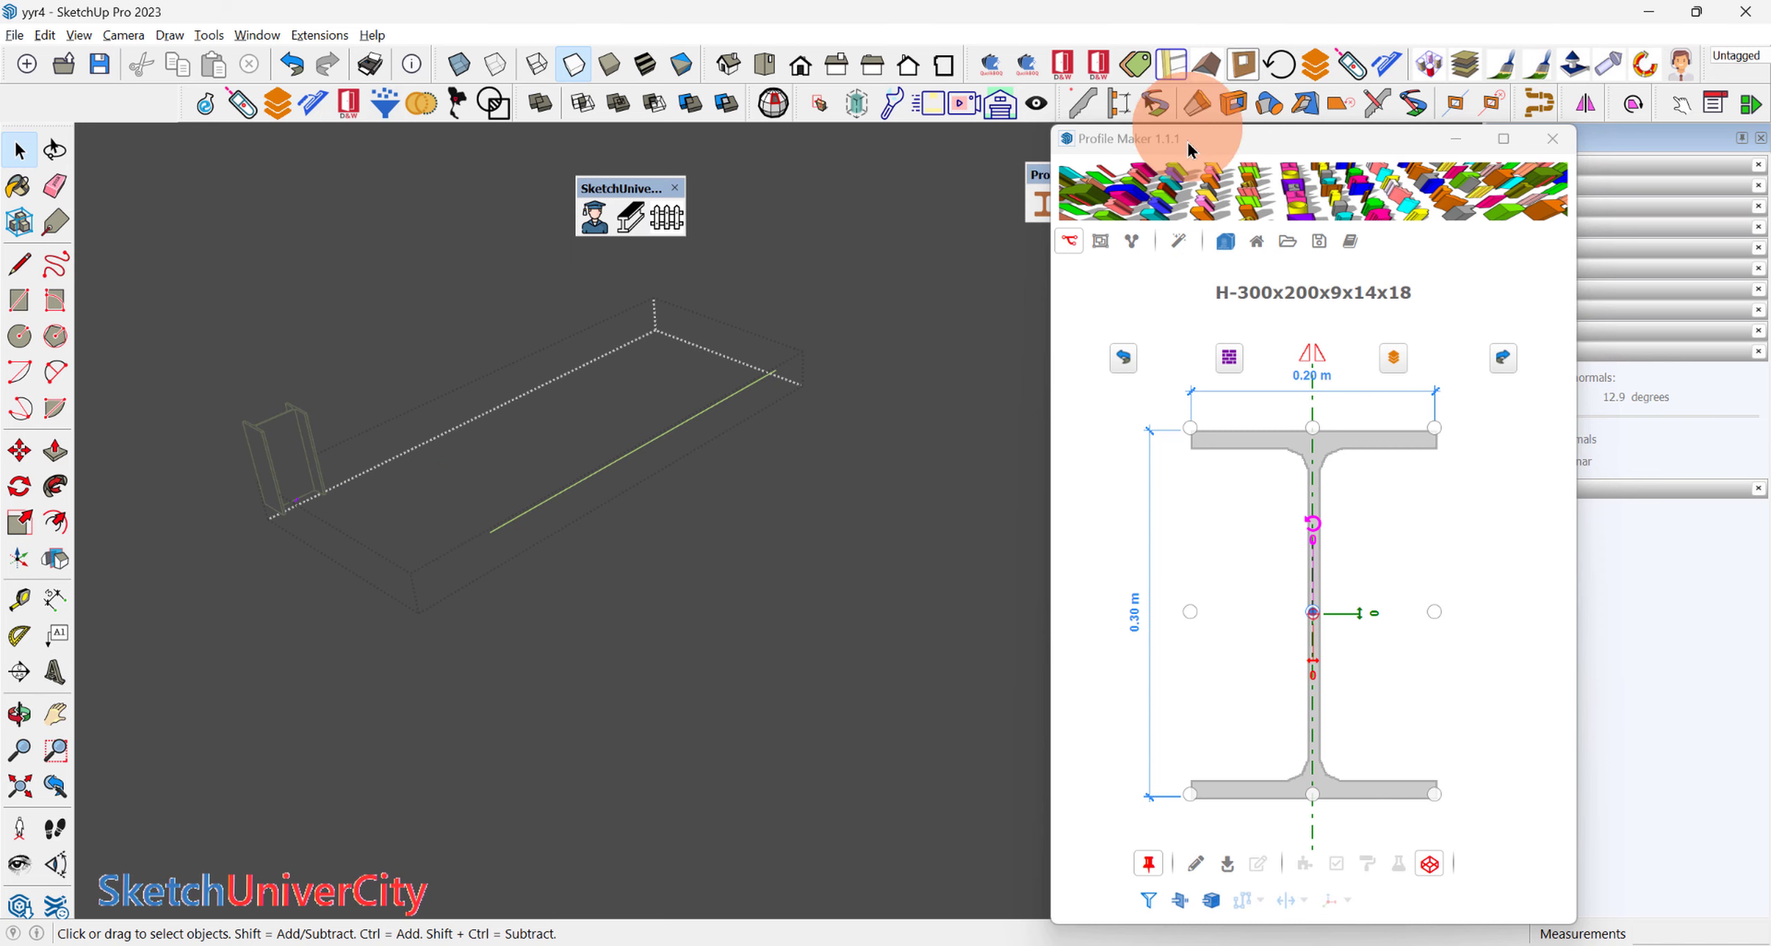
pyautogui.moveTo(864, 372)
pyautogui.mouseDown(button='middle')
pyautogui.moveTo(712, 474)
pyautogui.moveTo(768, 336)
pyautogui.mouseUp(button='middle')
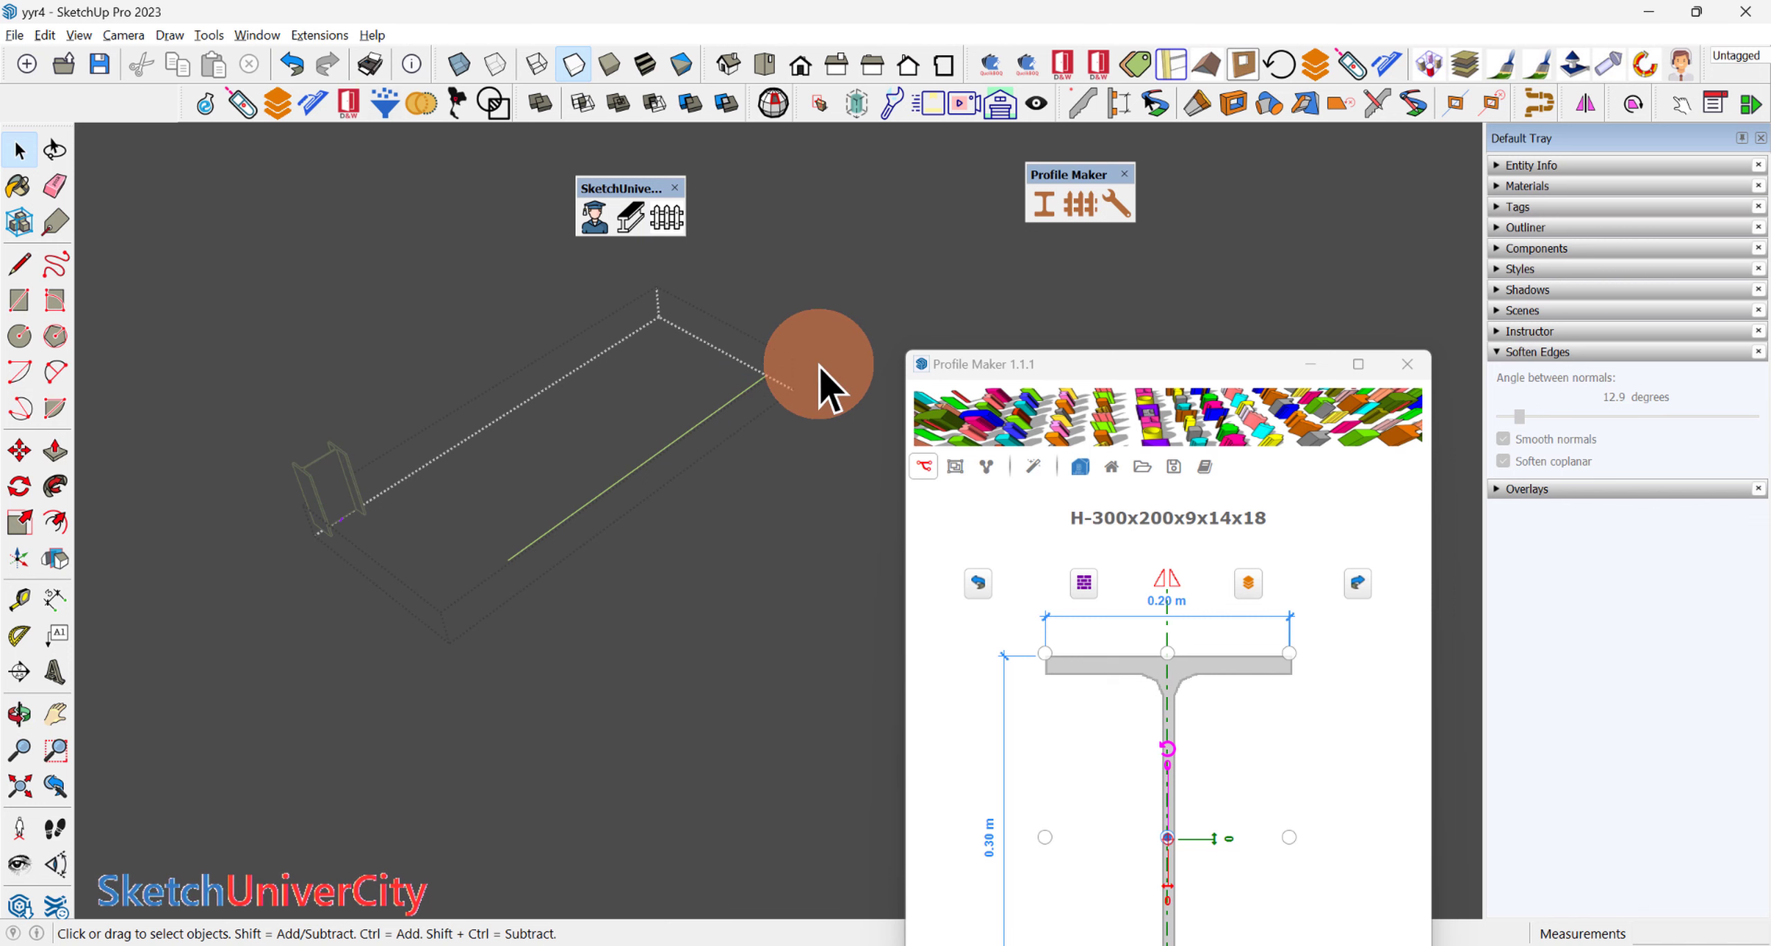
pyautogui.moveTo(1008, 364); pyautogui.dragTo(926, 342)
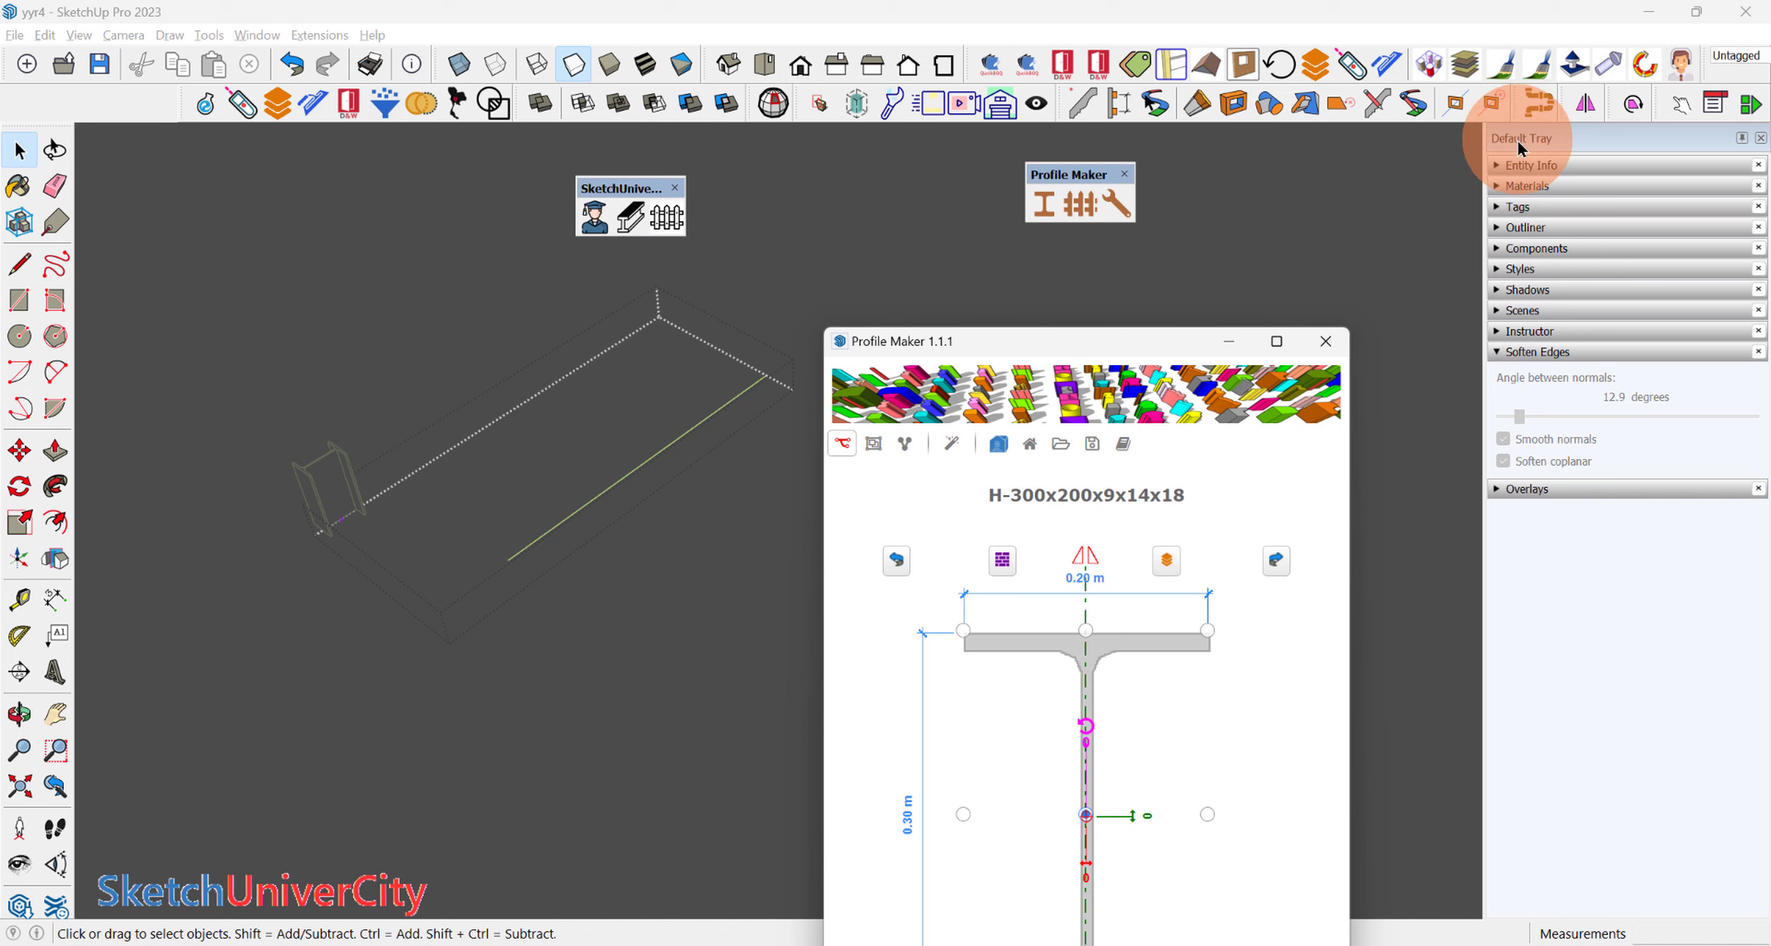
pyautogui.click(1512, 269)
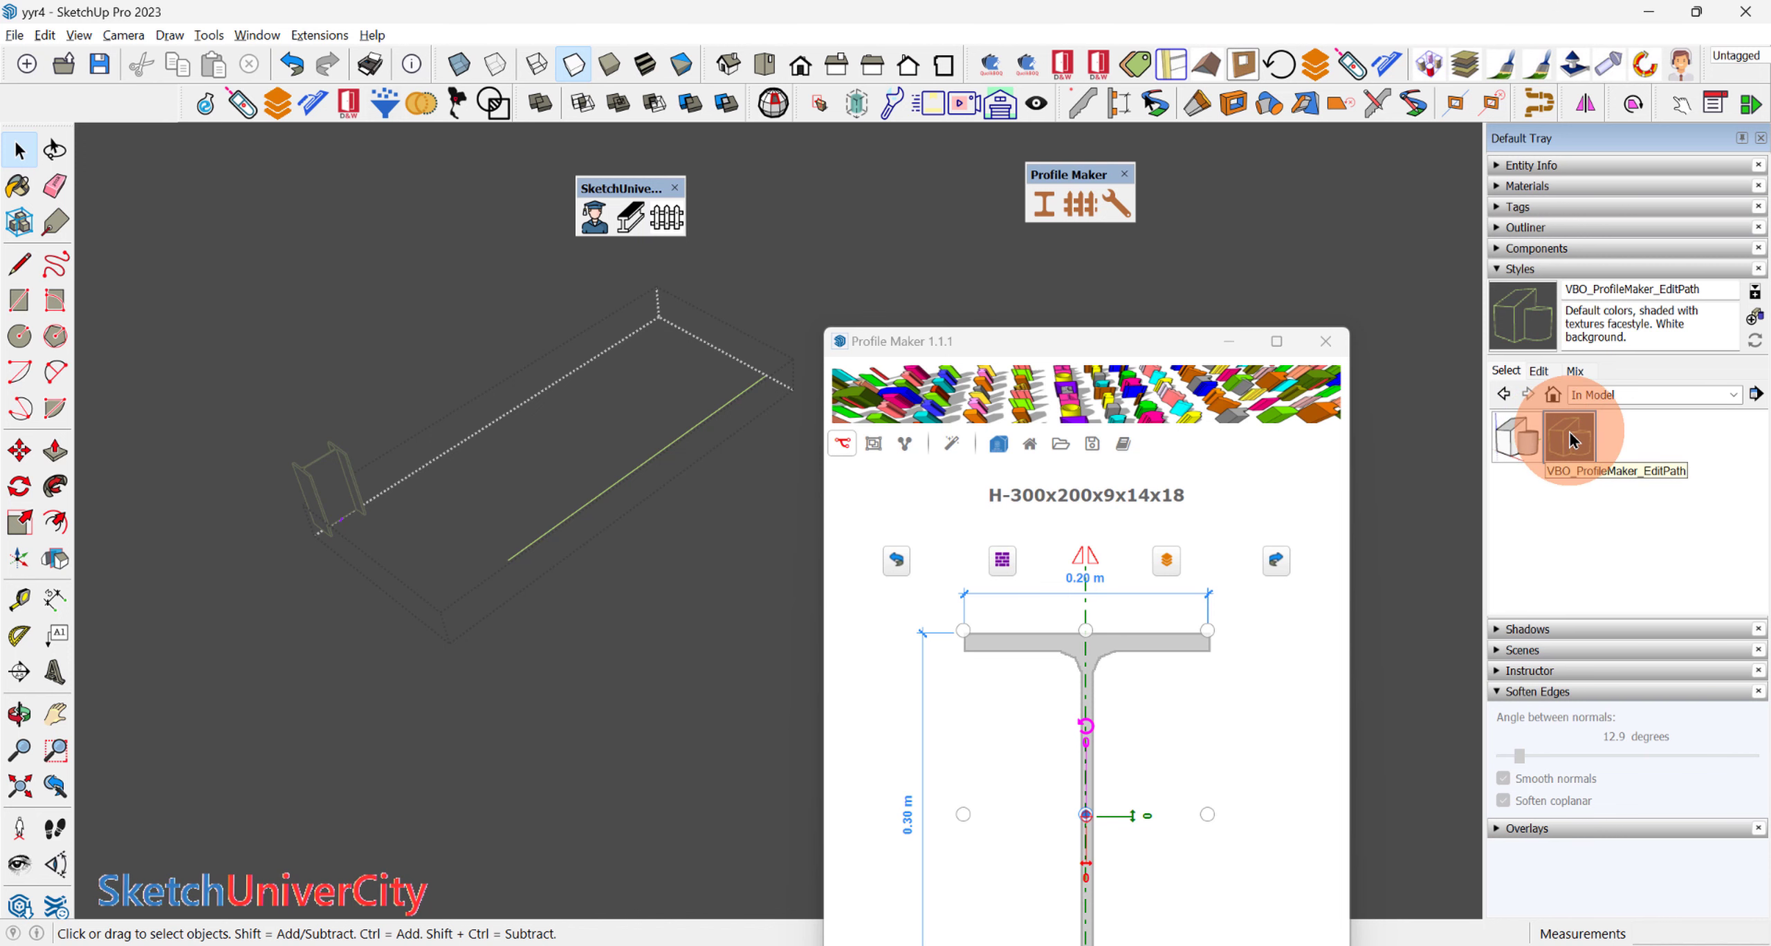
pyautogui.moveTo(1127, 342); pyautogui.dragTo(1250, 313)
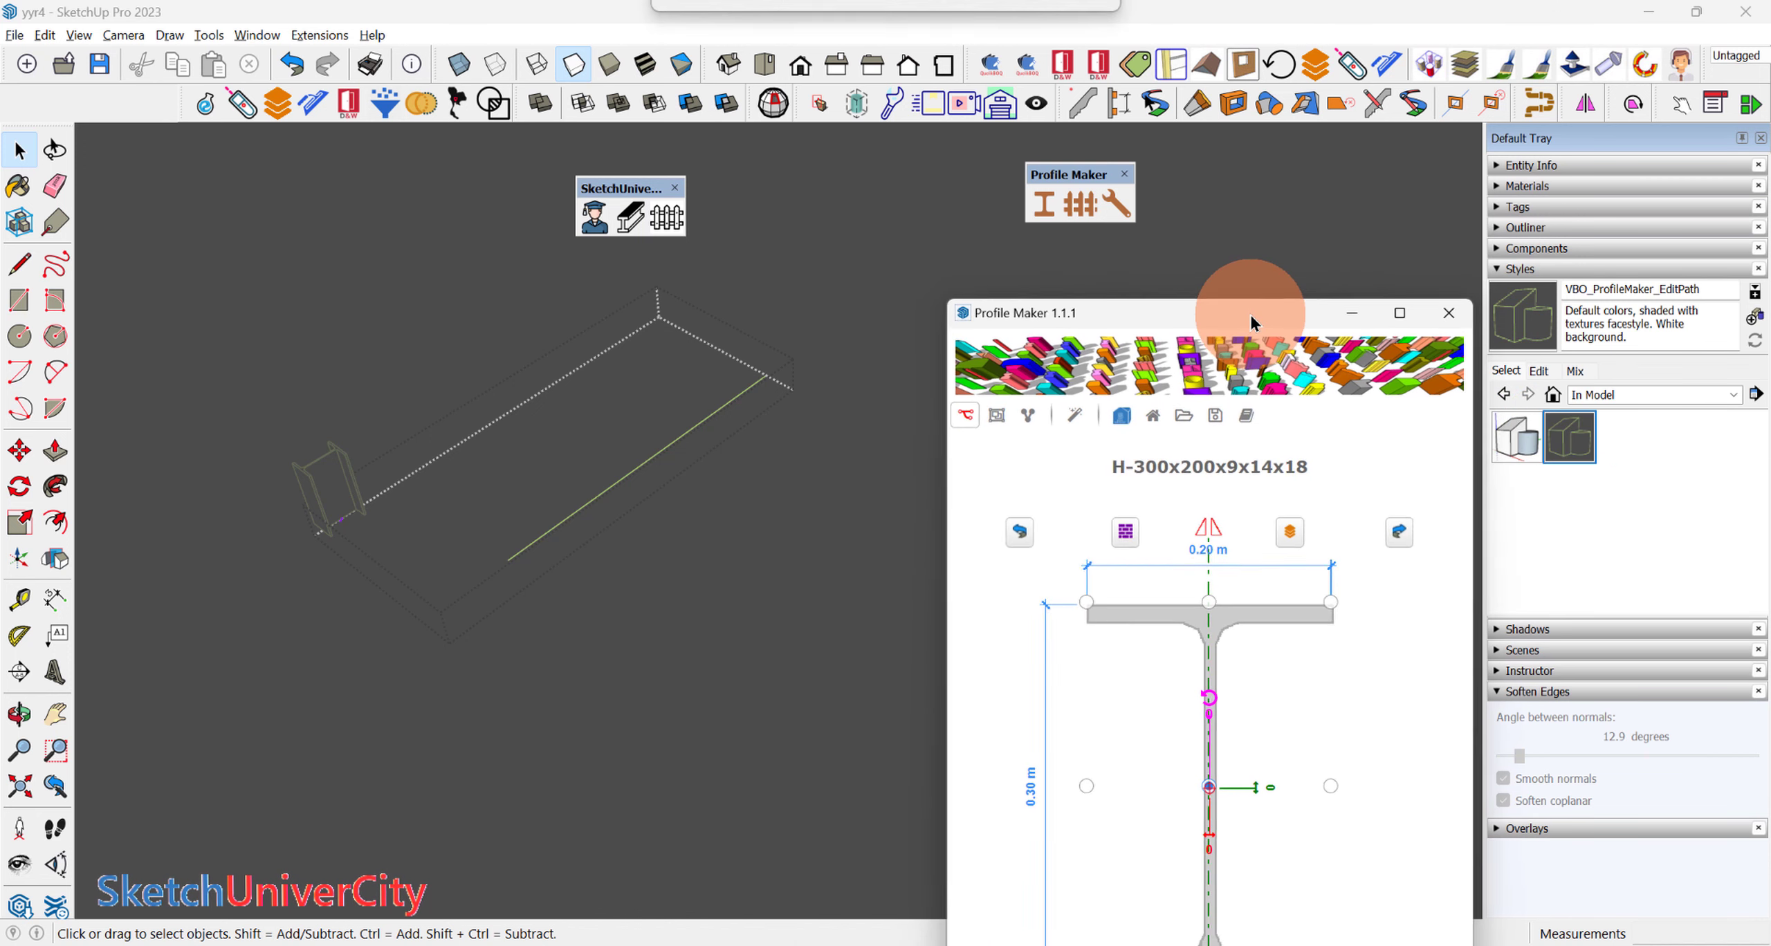
# Step: Draw a 2.22 m line from the path end so the beam rebuilds with a zigzag
pyautogui.moveTo(720, 434); pyautogui.dragTo(723, 467, button='middle')
pyautogui.scroll(2, 830, 356)
pyautogui.scroll(2, 821, 335)
pyautogui.press('l')
pyautogui.click(658, 395)
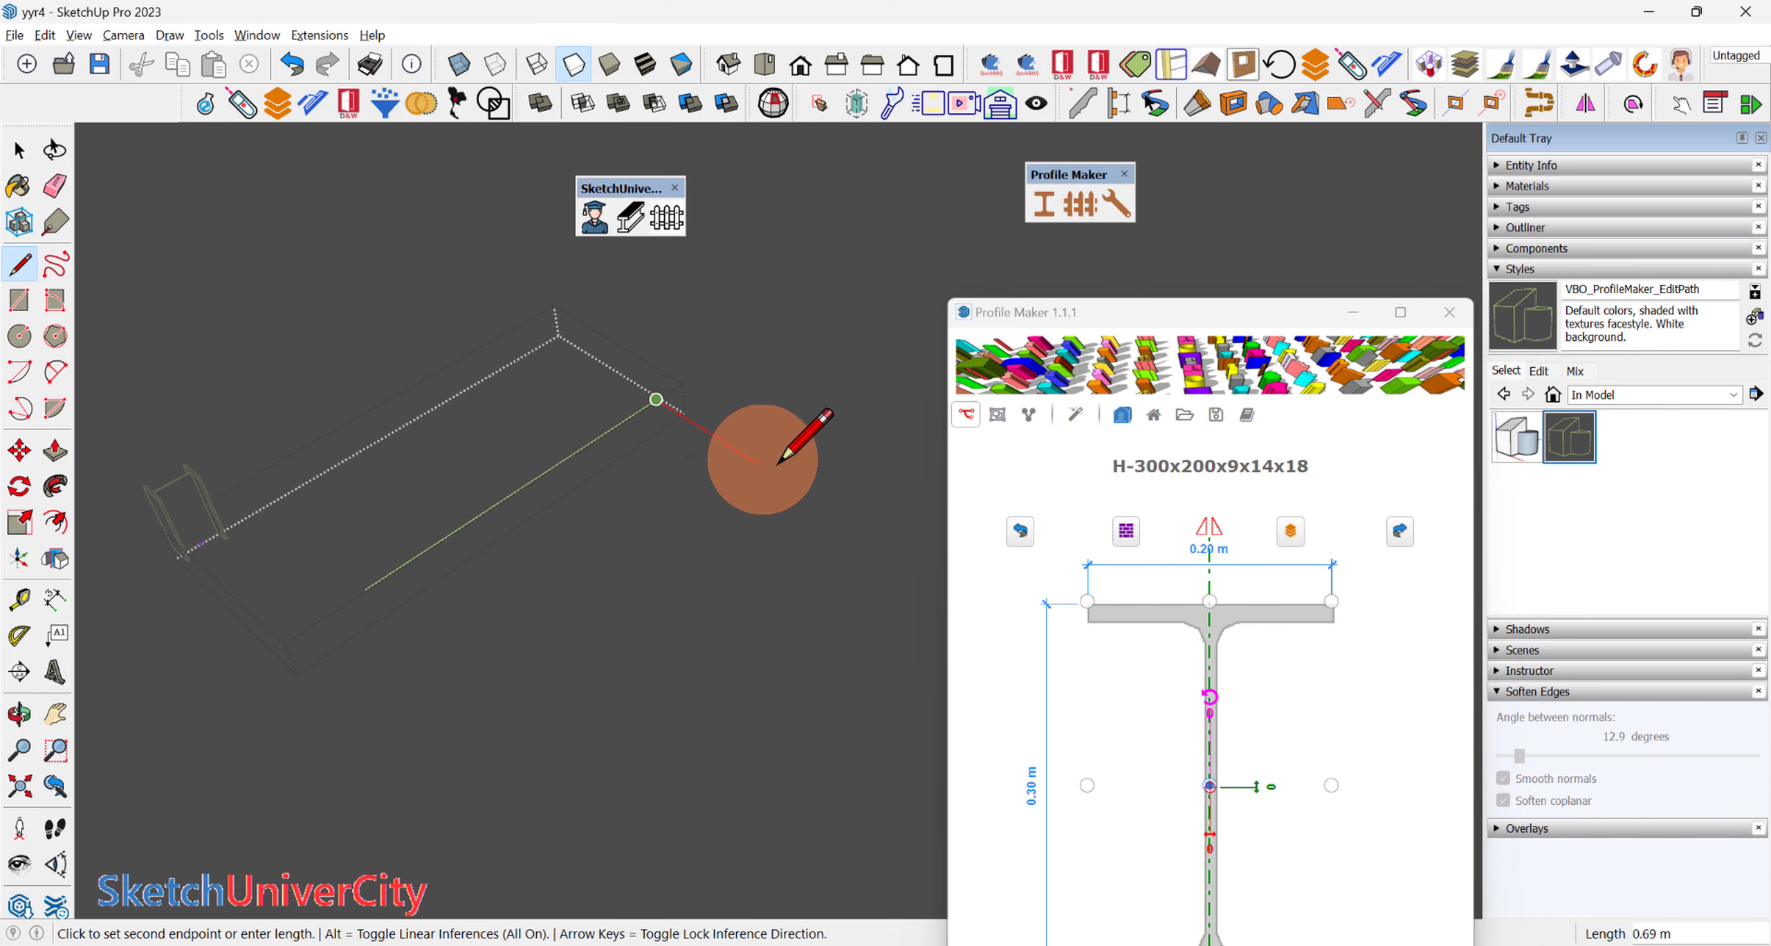
pyautogui.scroll(-2, 762, 460)
pyautogui.click(707, 412)
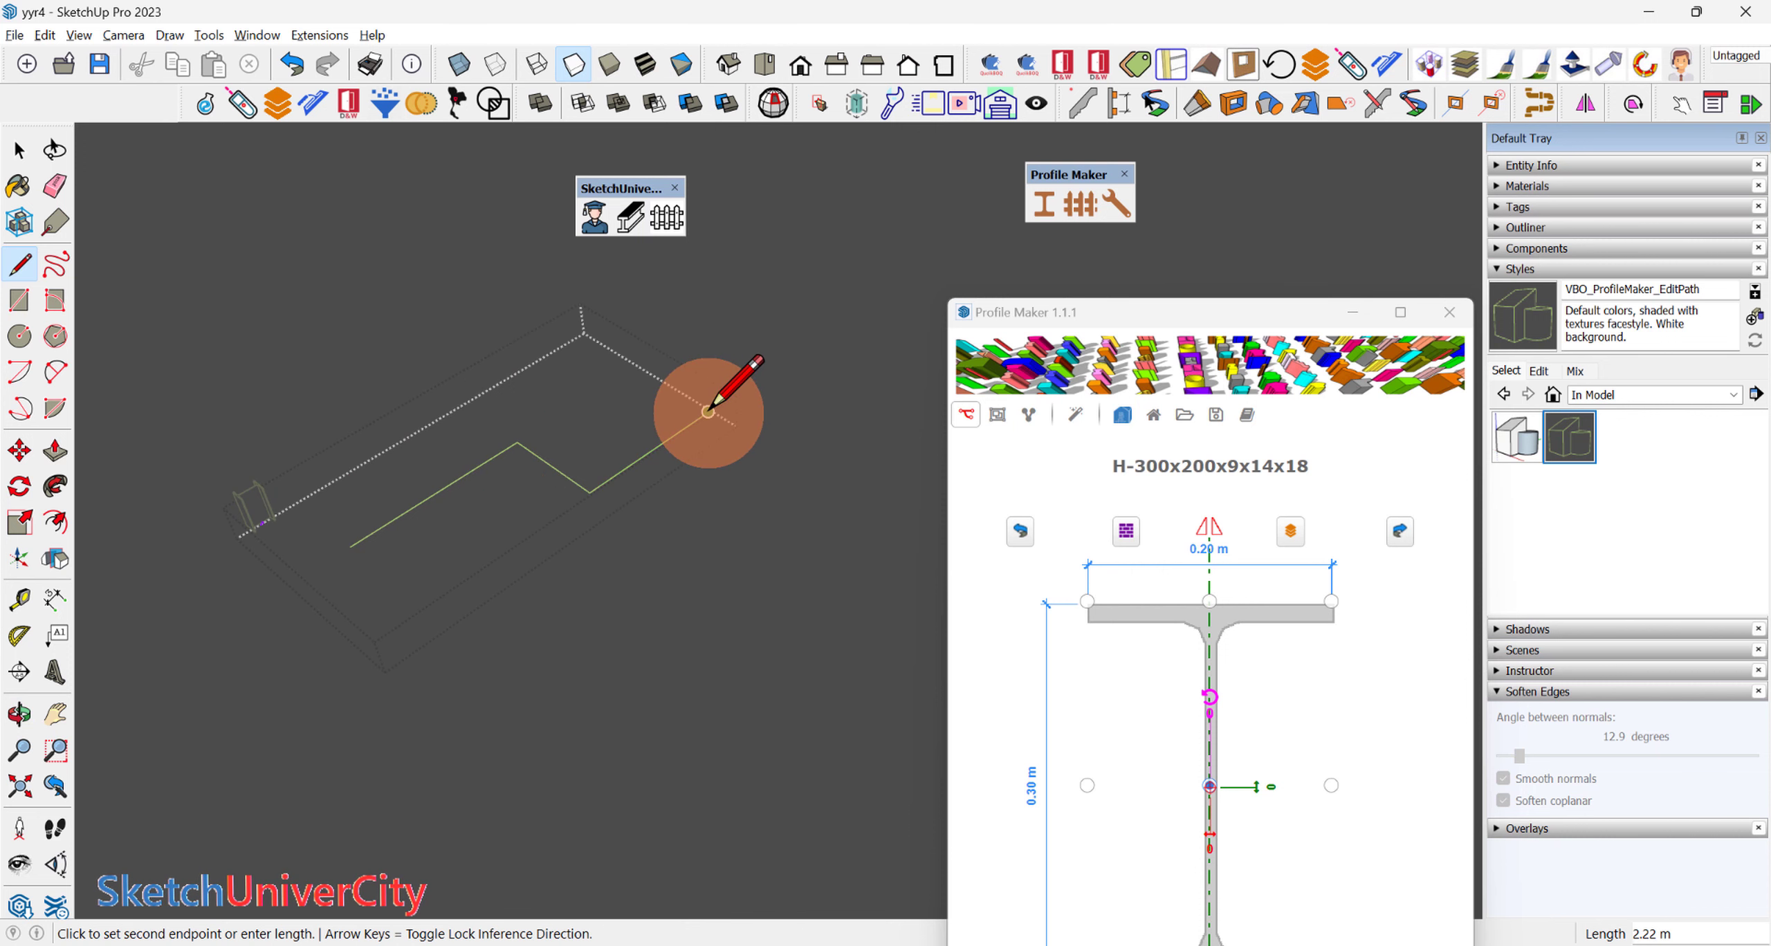
pyautogui.press('space')
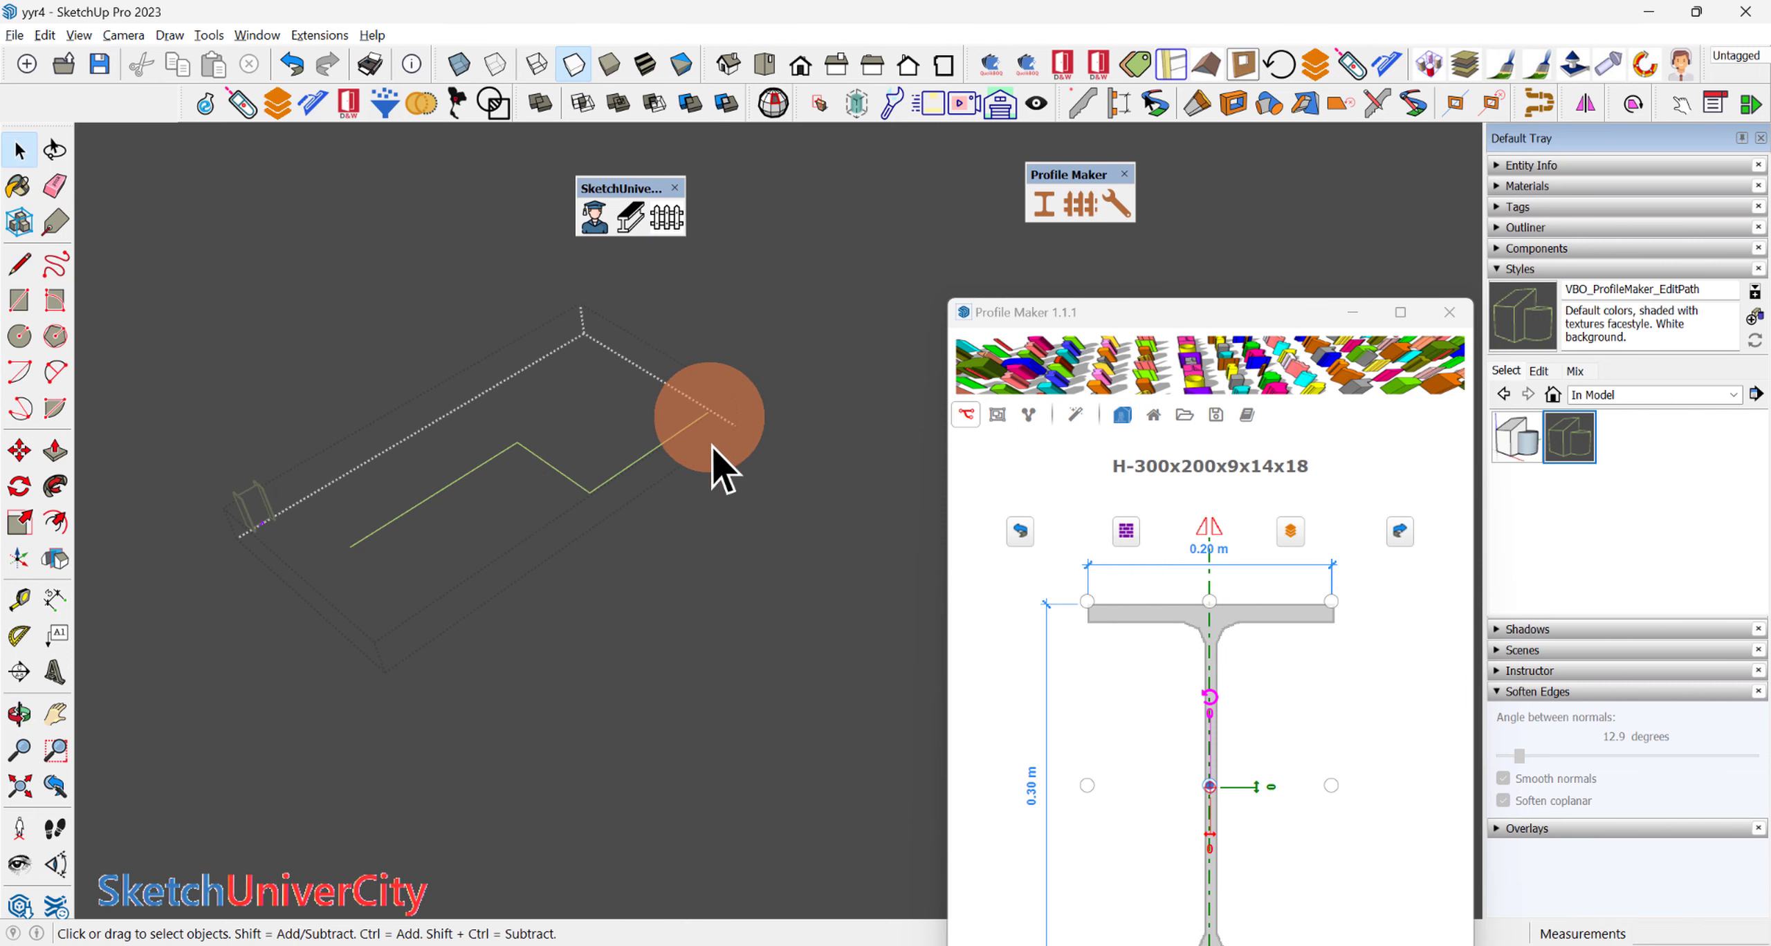
pyautogui.click(676, 593)
pyautogui.scroll(2, 587, 472)
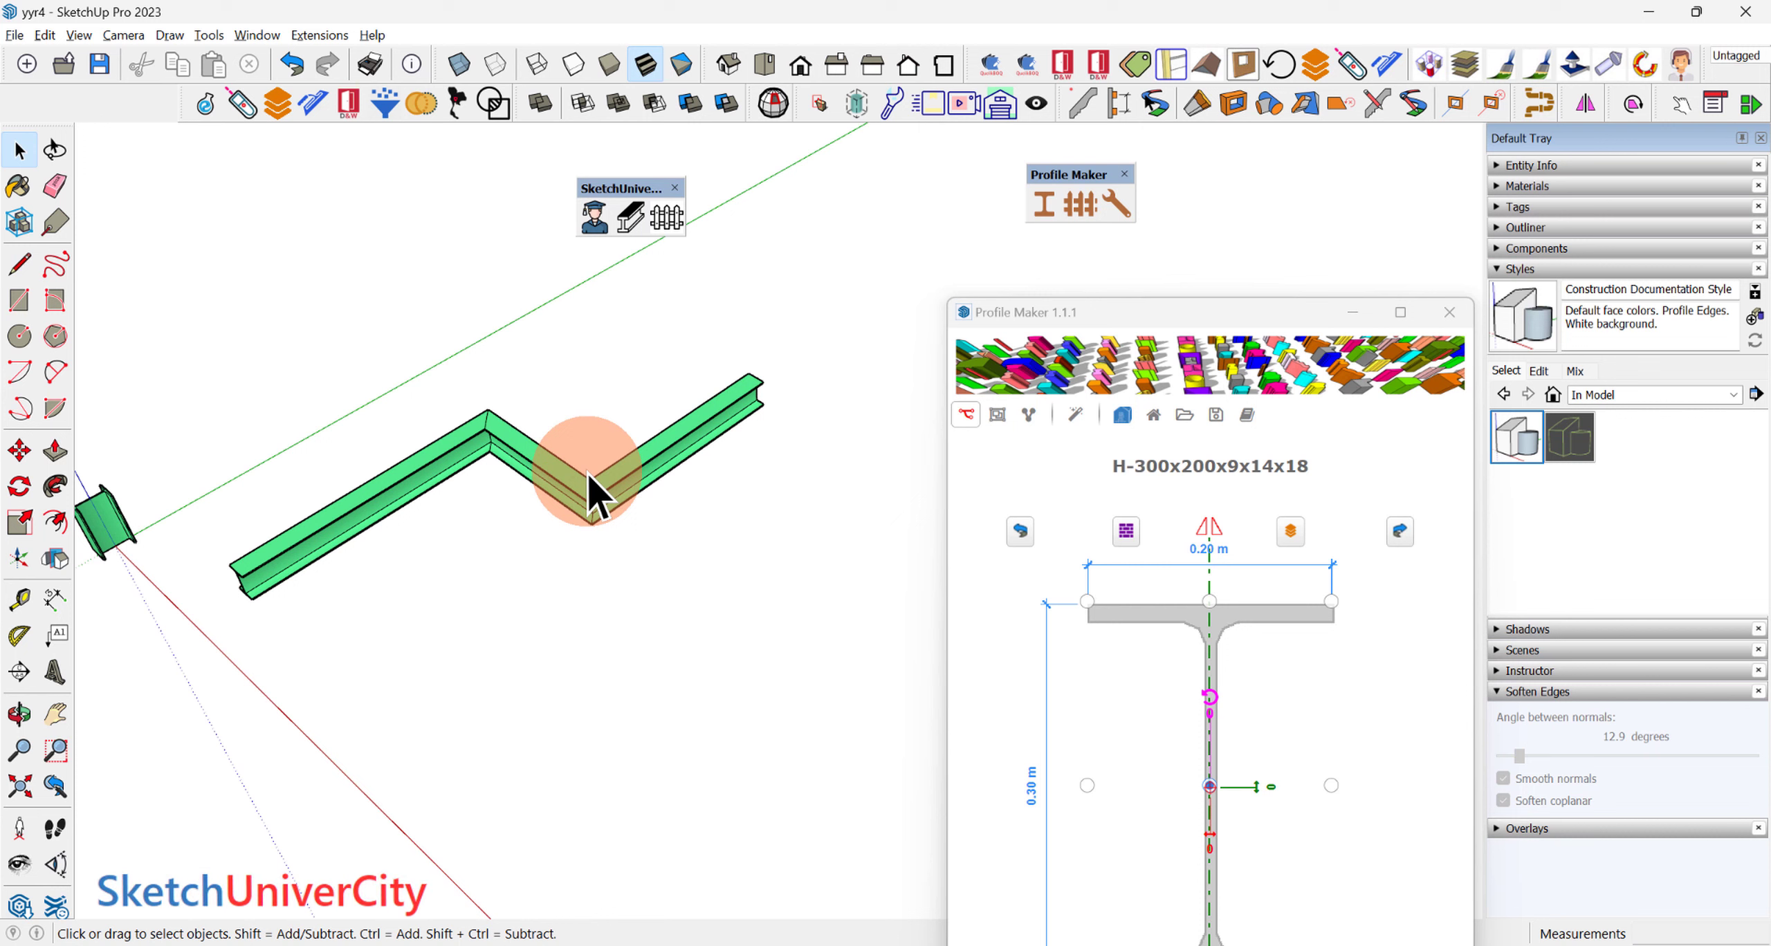
# Step: Add a path line, erase the upper-right segment, rebuild the beam, then erase it
pyautogui.doubleClick(587, 472)
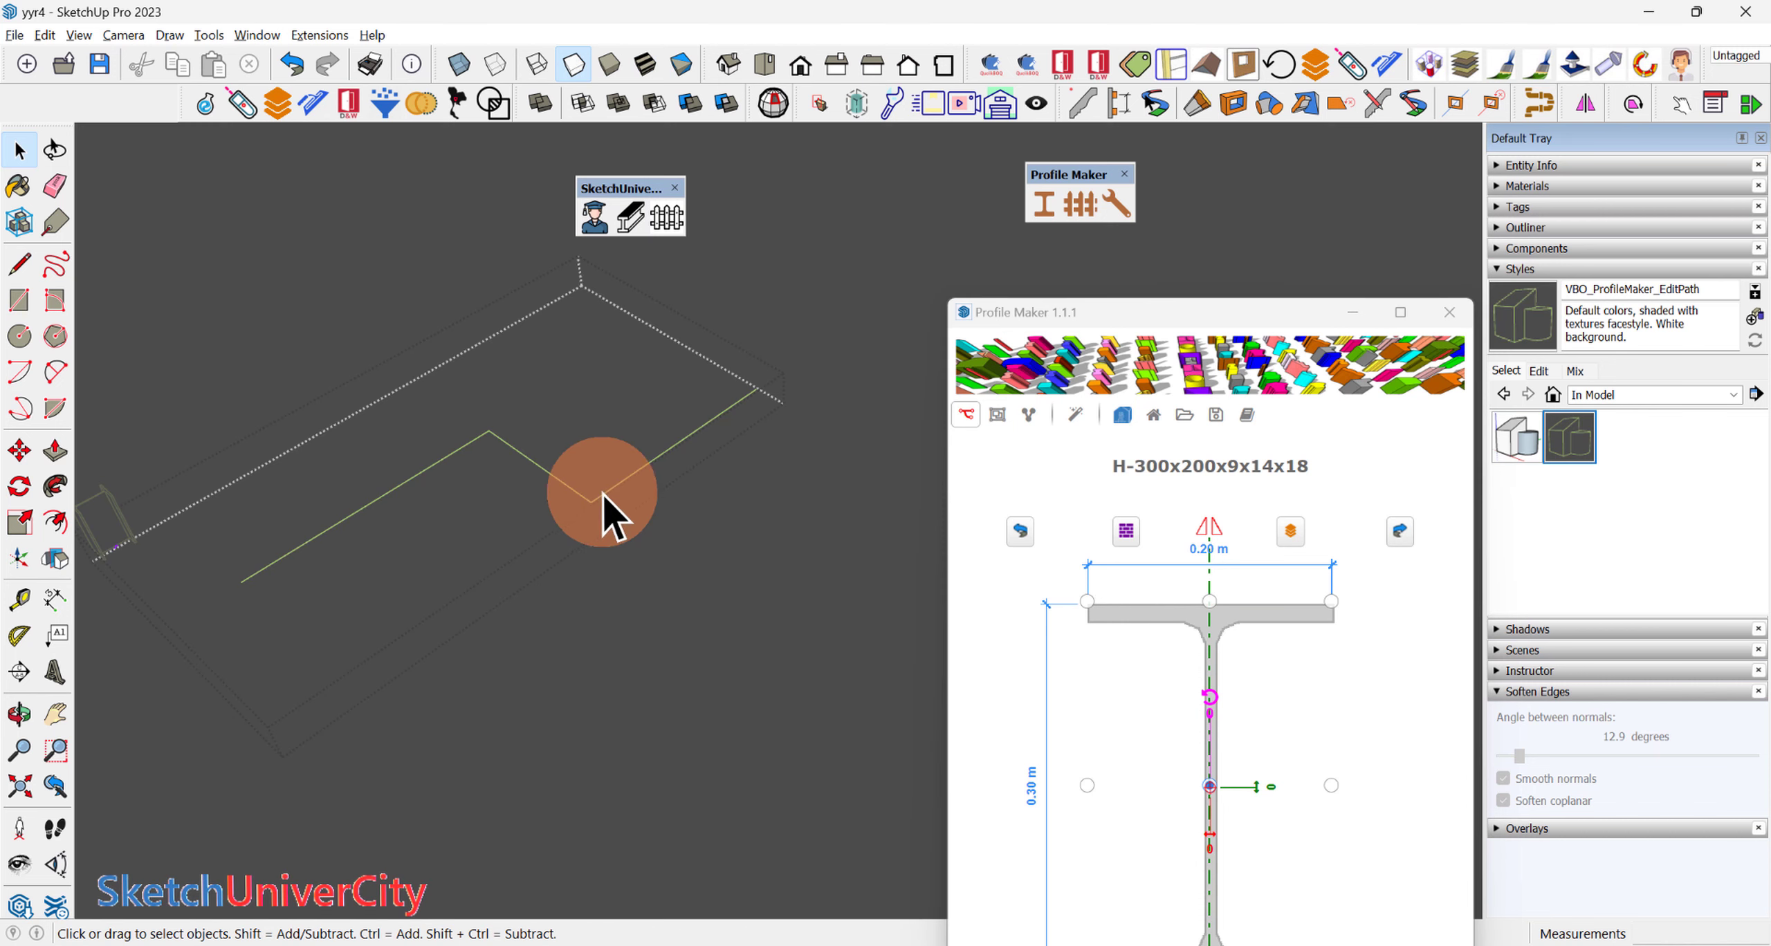
pyautogui.moveTo(567, 483); pyautogui.dragTo(619, 457, button='middle')
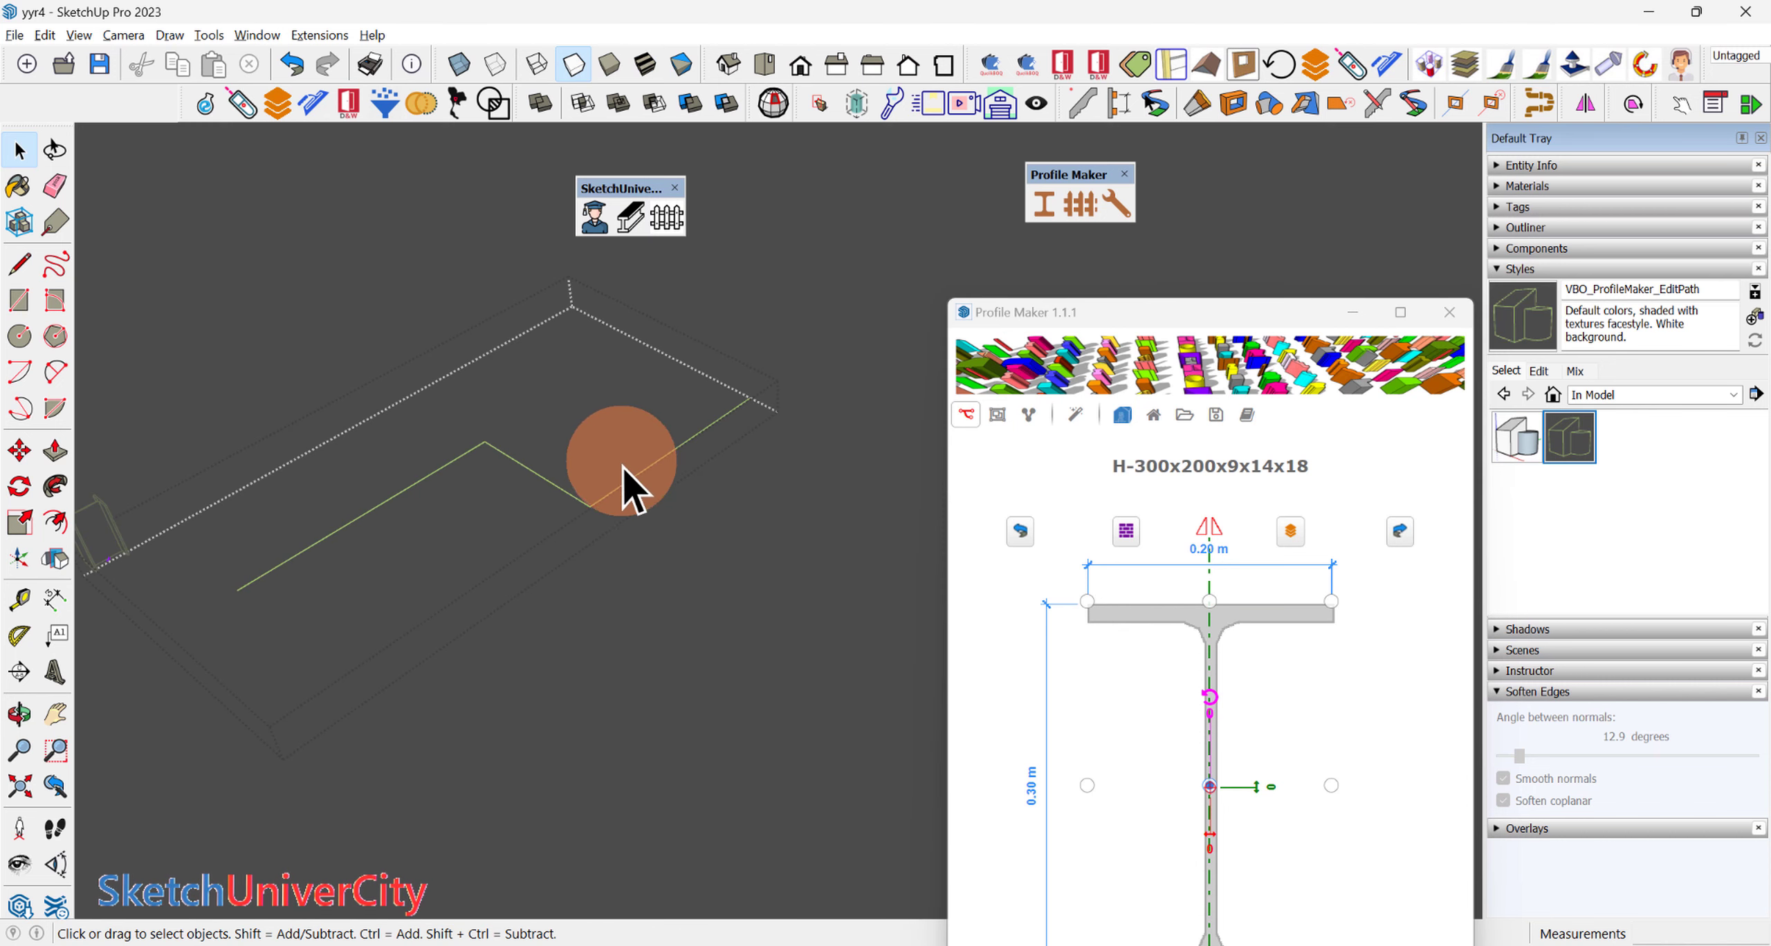
pyautogui.press('l')
pyautogui.click(589, 506)
pyautogui.click(633, 694)
pyautogui.press('e')
pyautogui.click(674, 443)
pyautogui.click(750, 712)
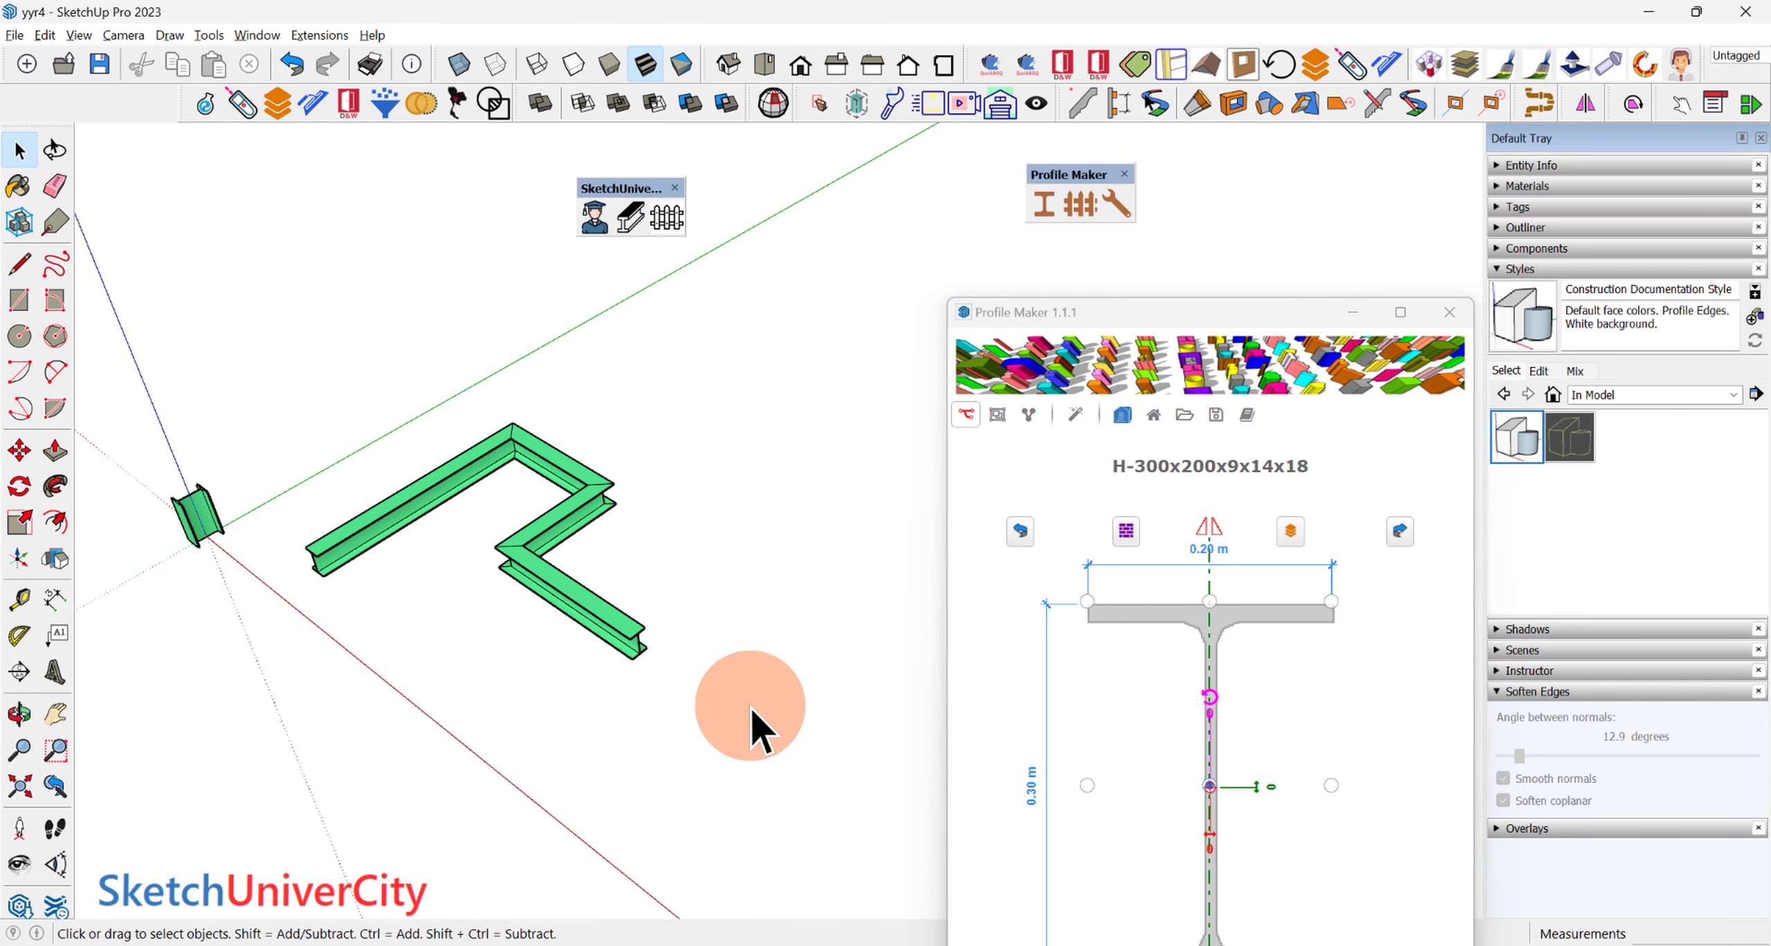
pyautogui.press('e')
pyautogui.click(578, 618)
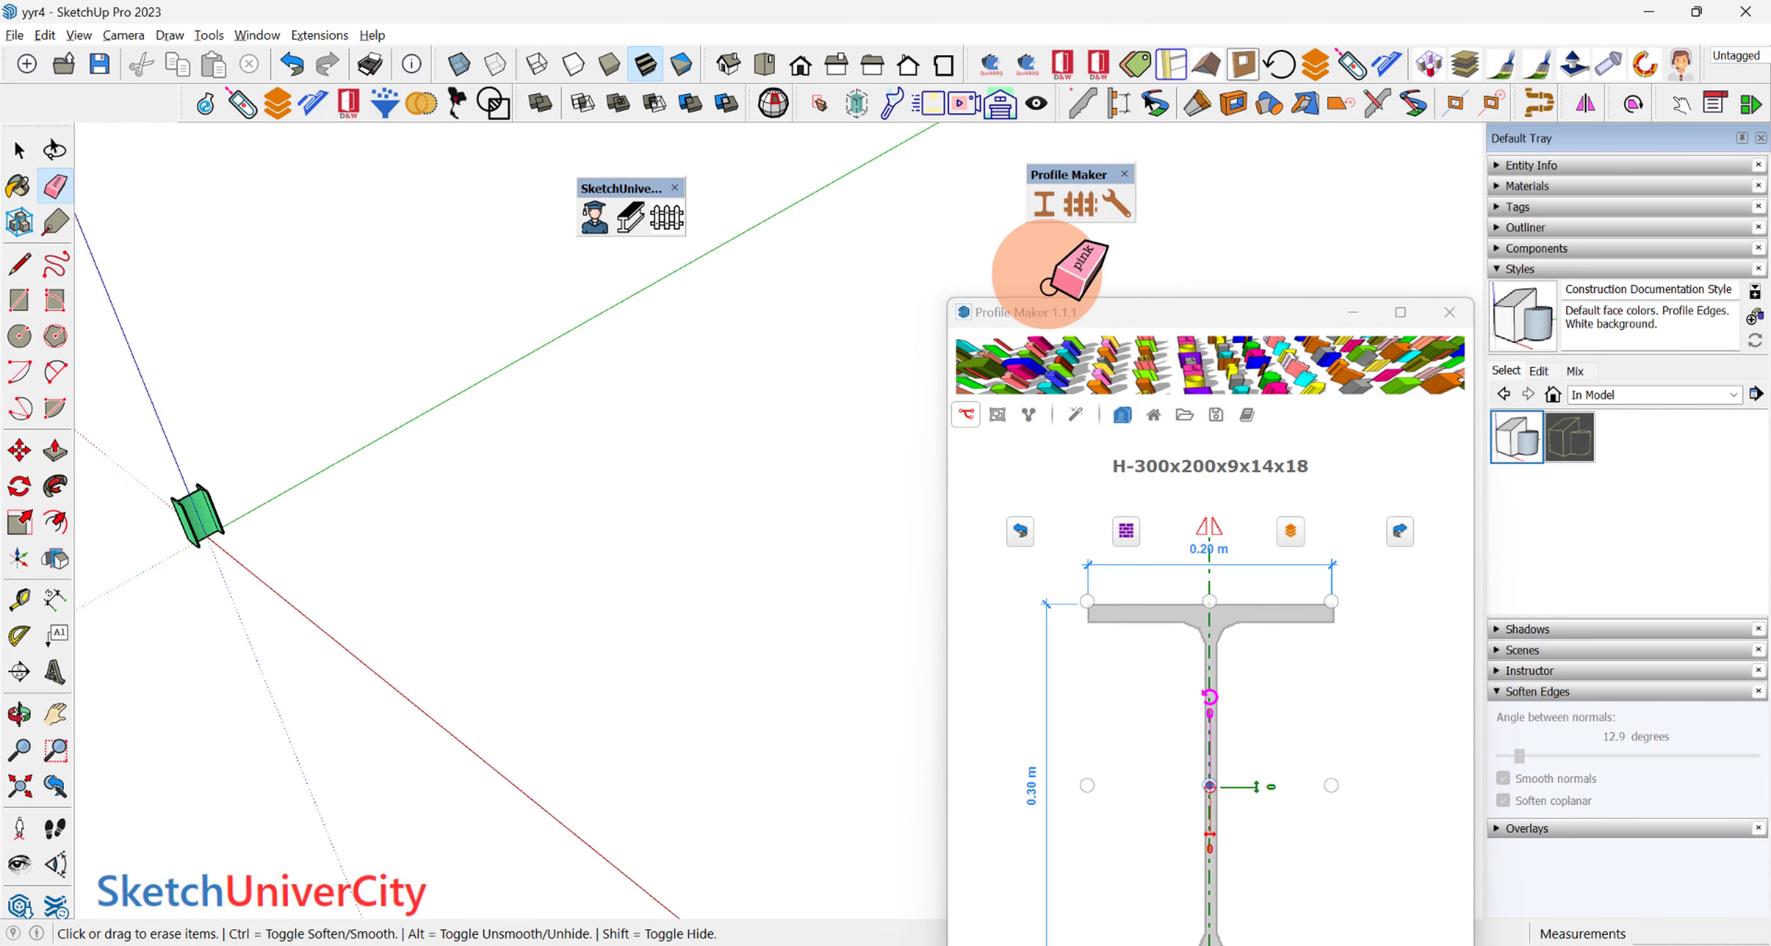
# Step: Draw a new path whose three segments form a U-shaped H-300x200 beam frame
pyautogui.moveTo(1051, 309); pyautogui.dragTo(1048, 143)
pyautogui.click(1090, 871)
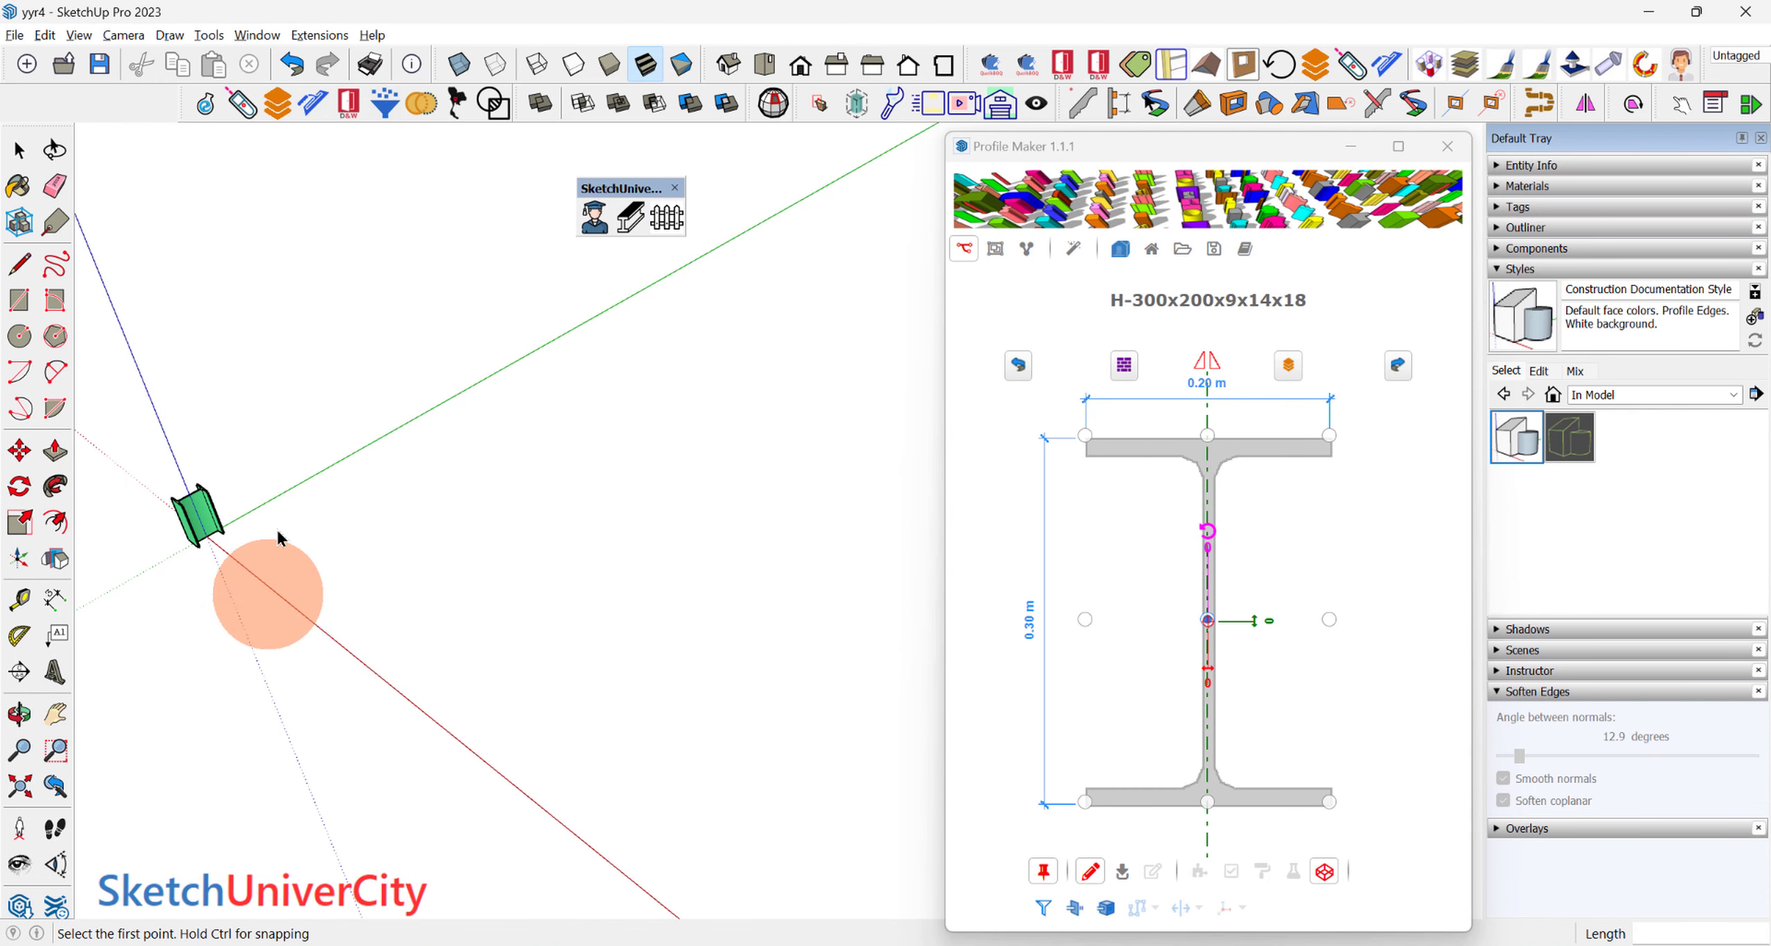
pyautogui.click(308, 524)
pyautogui.scroll(-2, 573, 381)
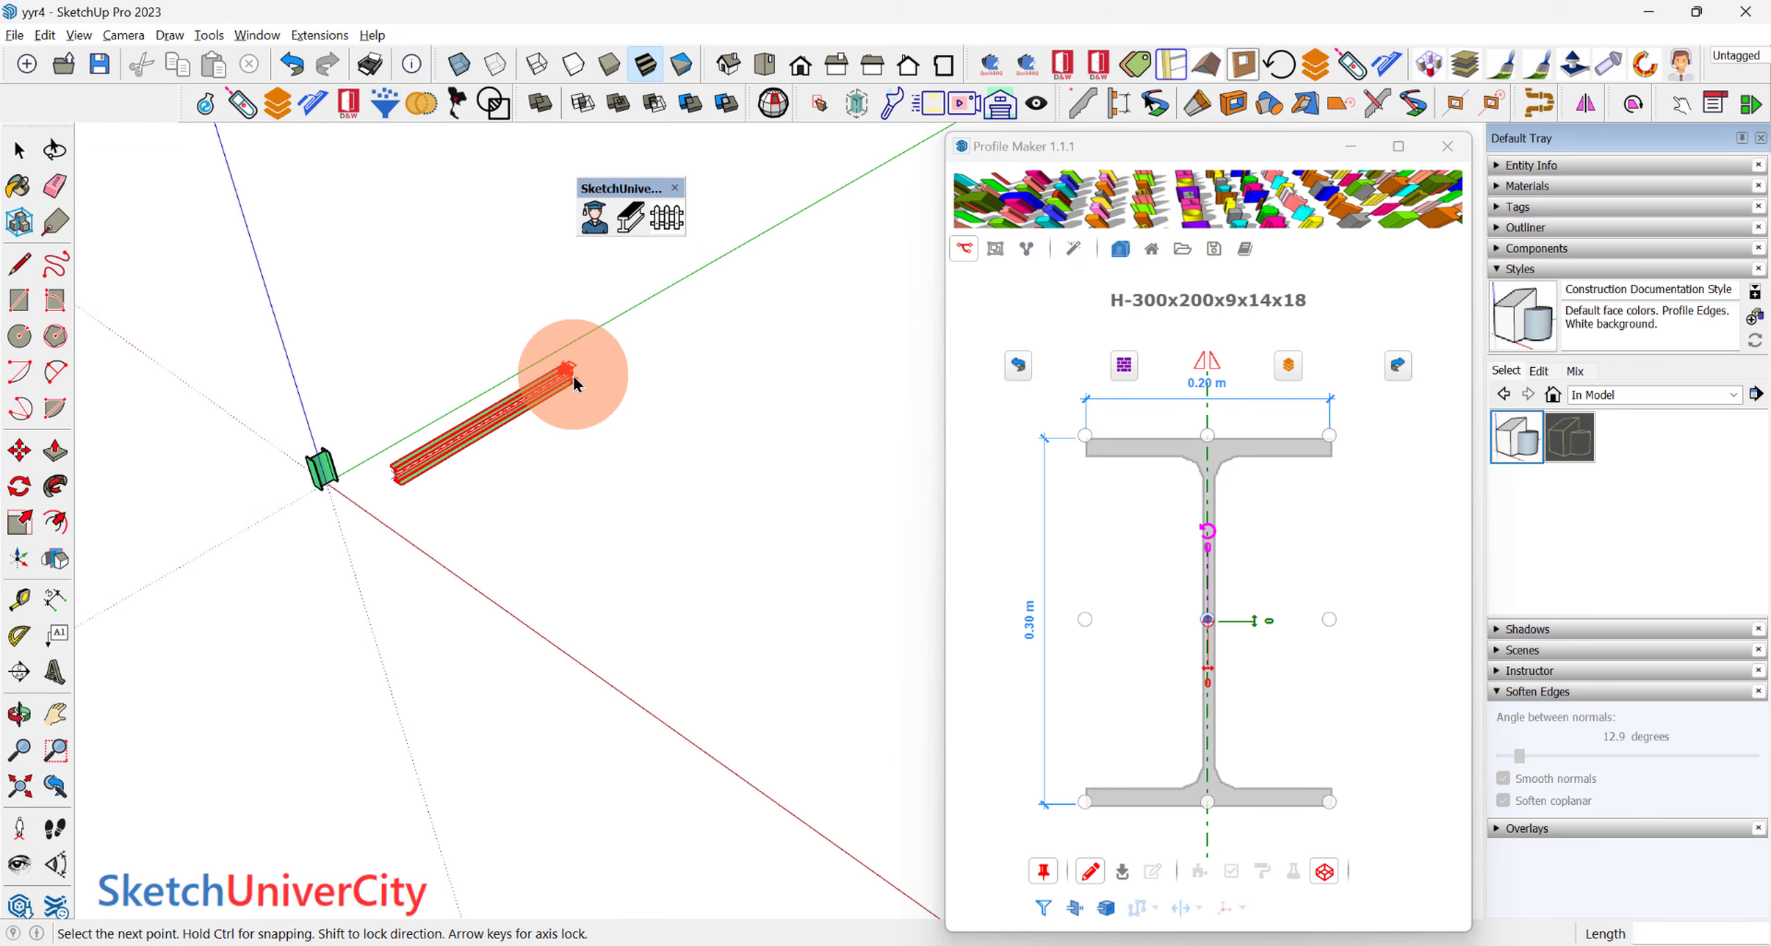
pyautogui.click(571, 368)
pyautogui.click(688, 434)
pyautogui.doubleClick(368, 654)
pyautogui.moveTo(436, 681); pyautogui.dragTo(652, 534, button='middle')
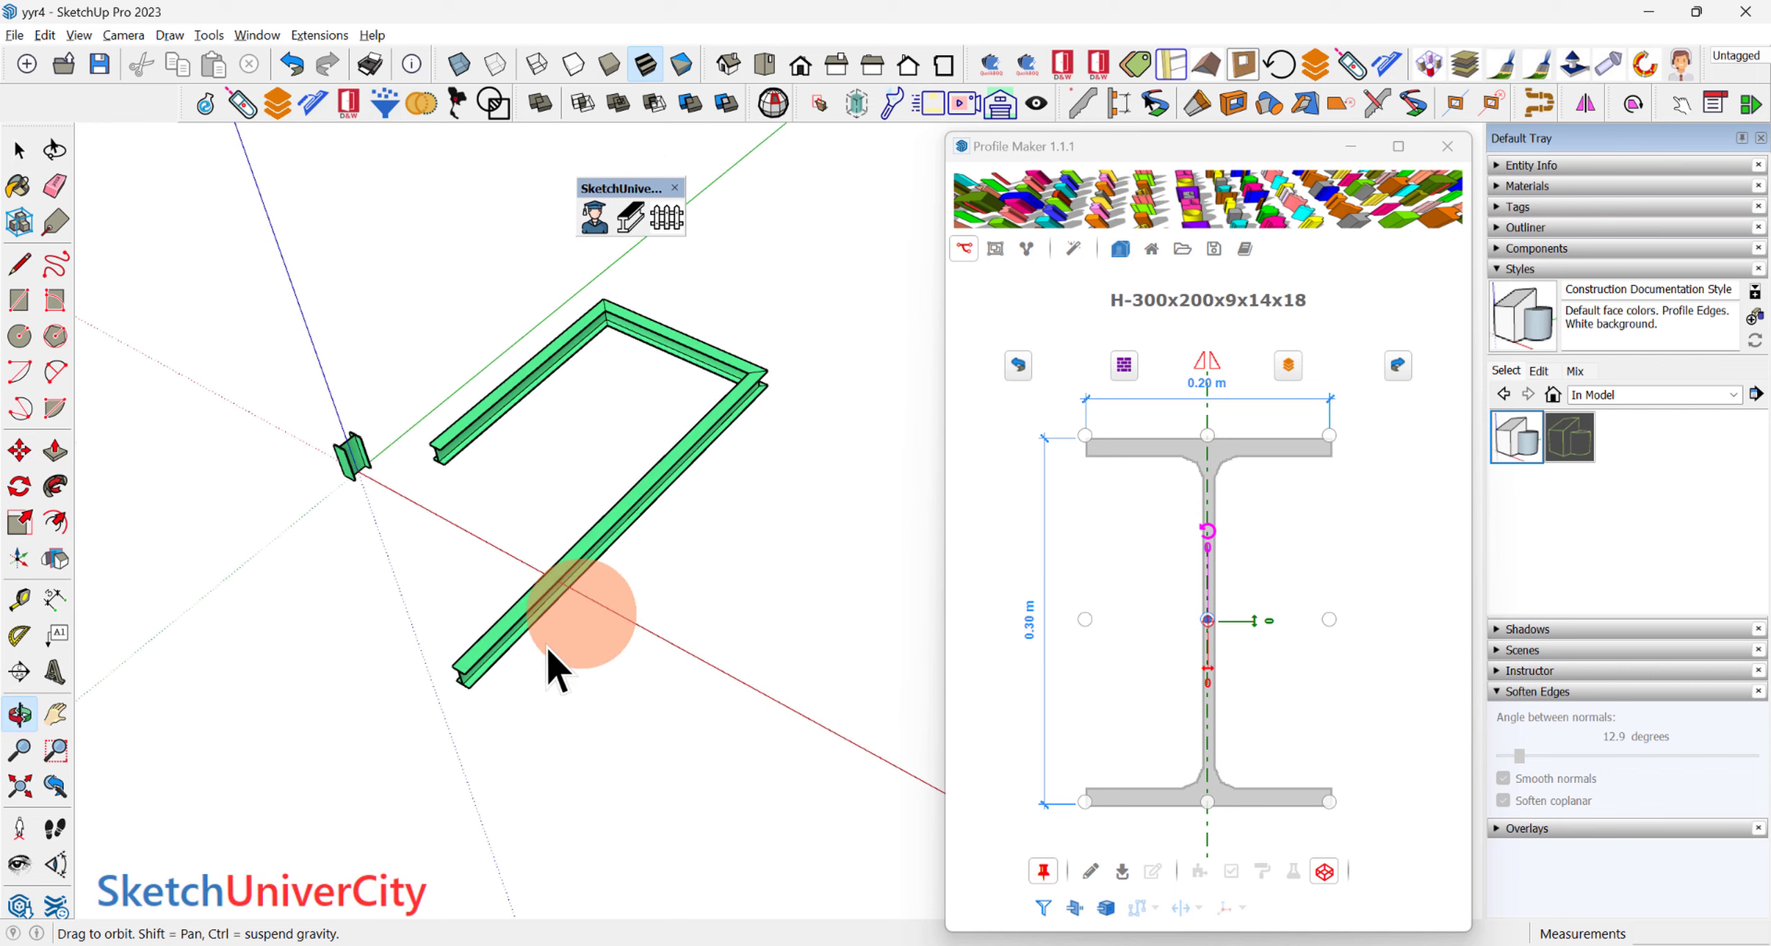
pyautogui.moveTo(553, 664); pyautogui.dragTo(674, 425, button='middle')
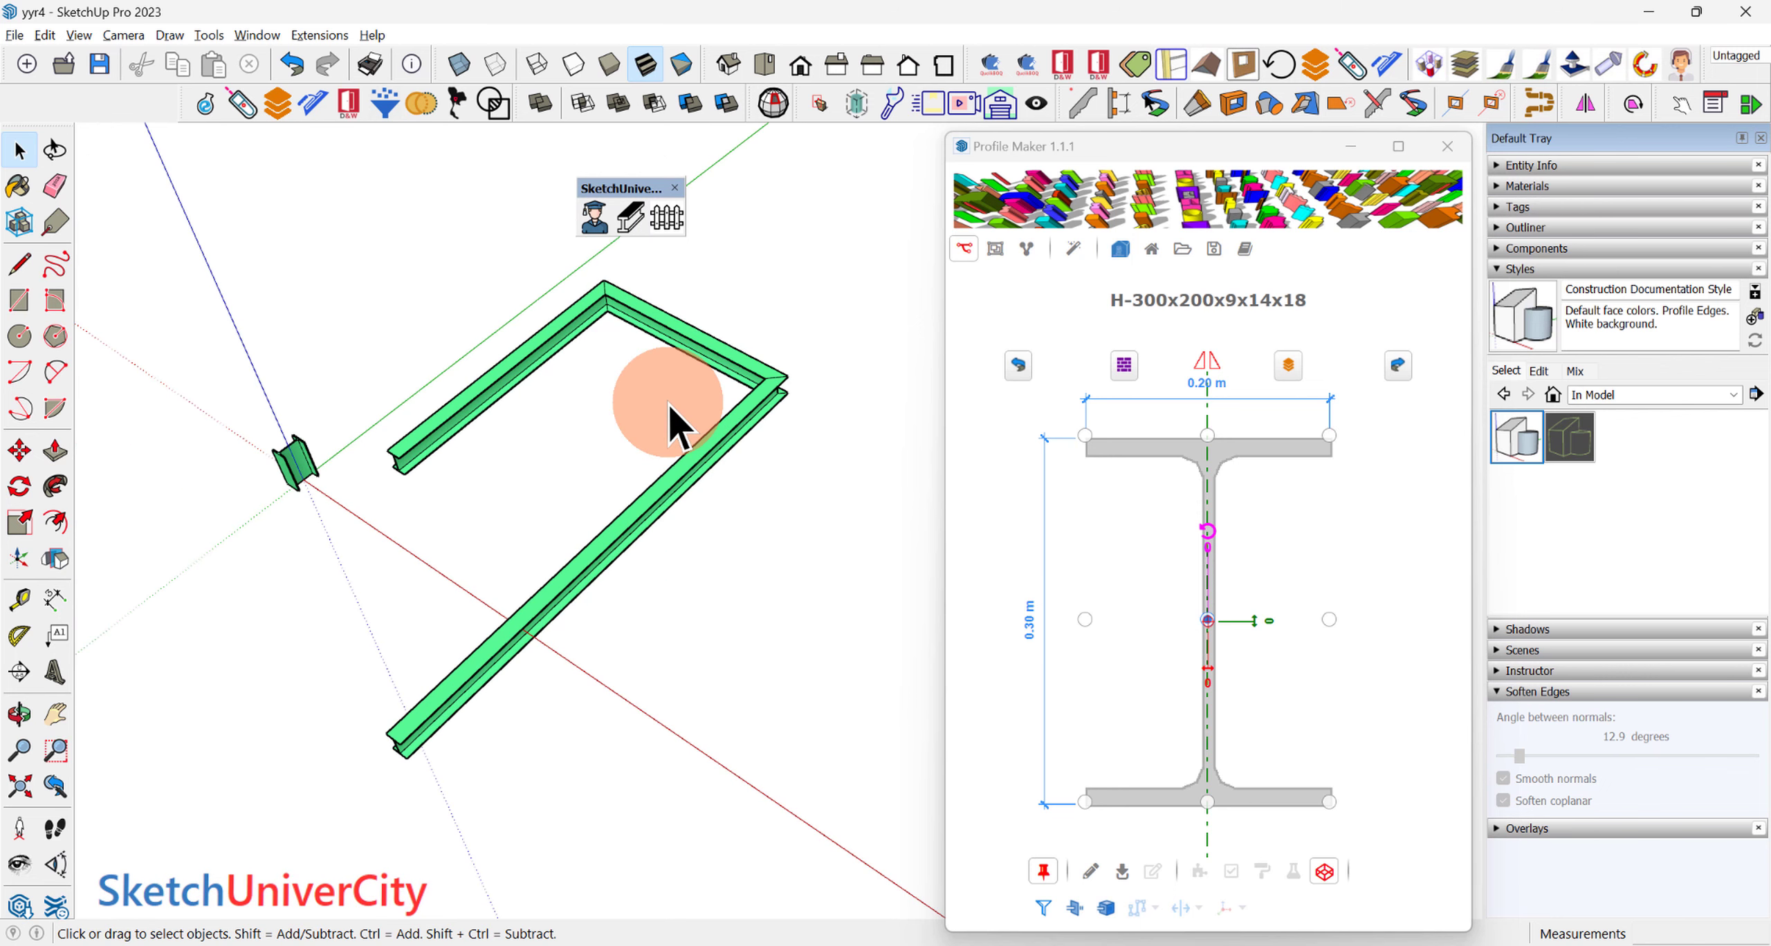
pyautogui.moveTo(546, 328); pyautogui.dragTo(678, 322)
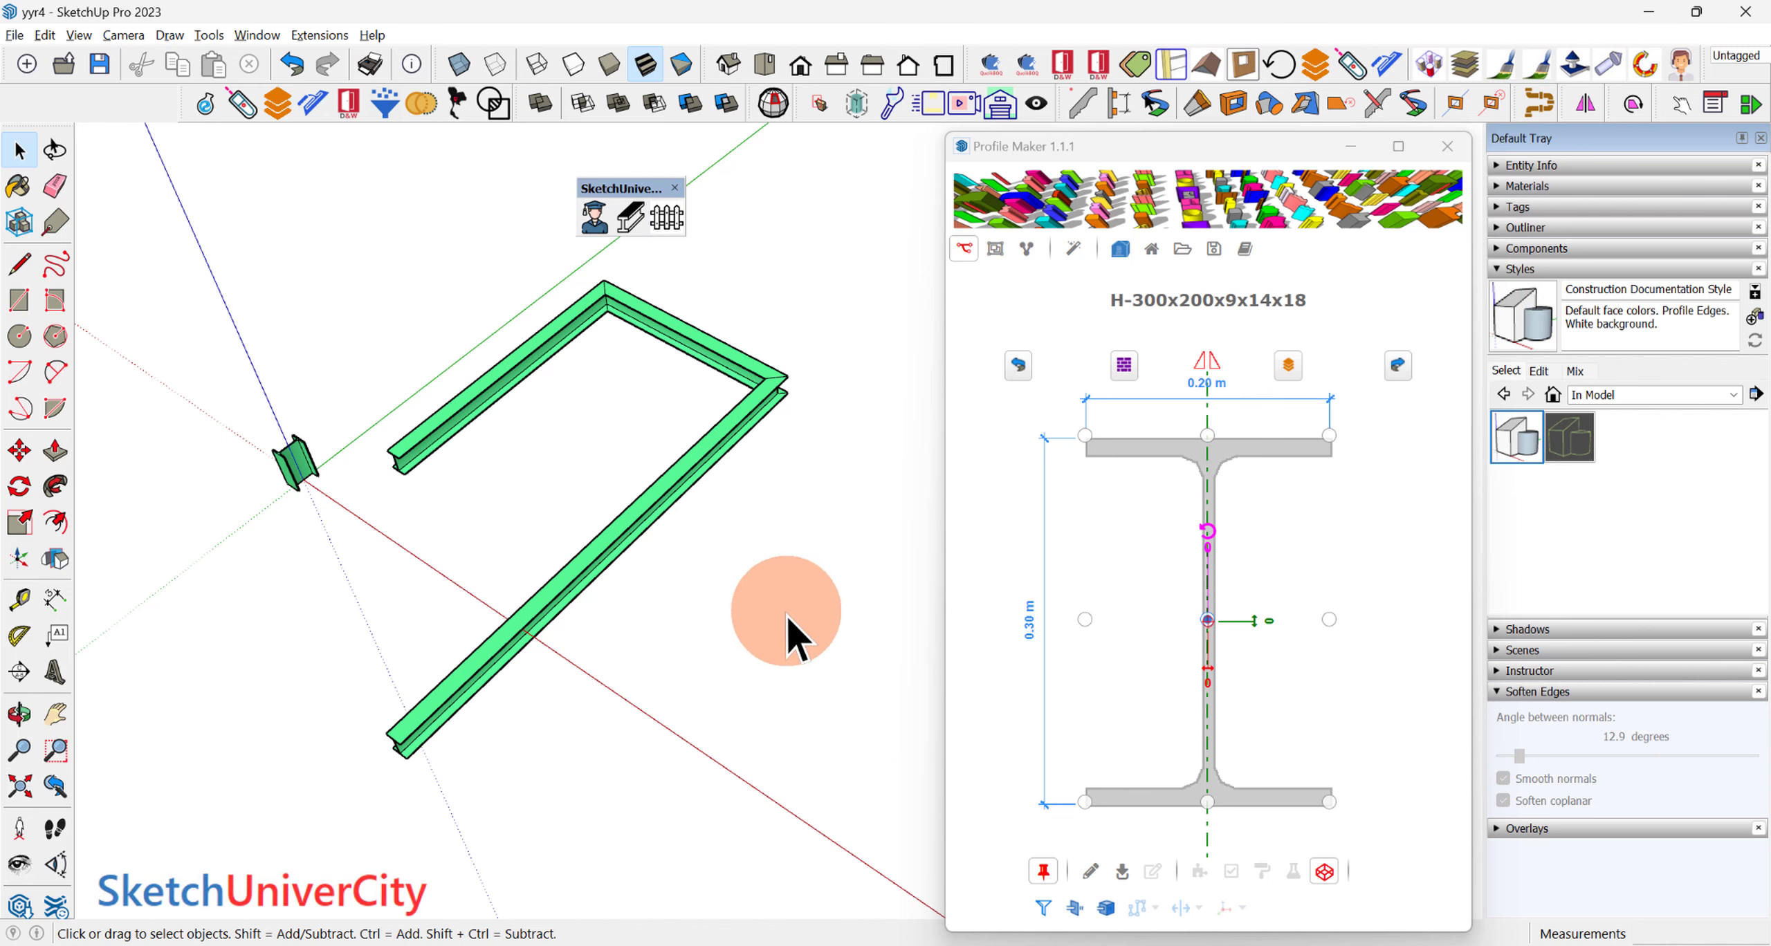
pyautogui.moveTo(786, 594); pyautogui.dragTo(780, 579, button='middle')
pyautogui.scroll(-2, 768, 570)
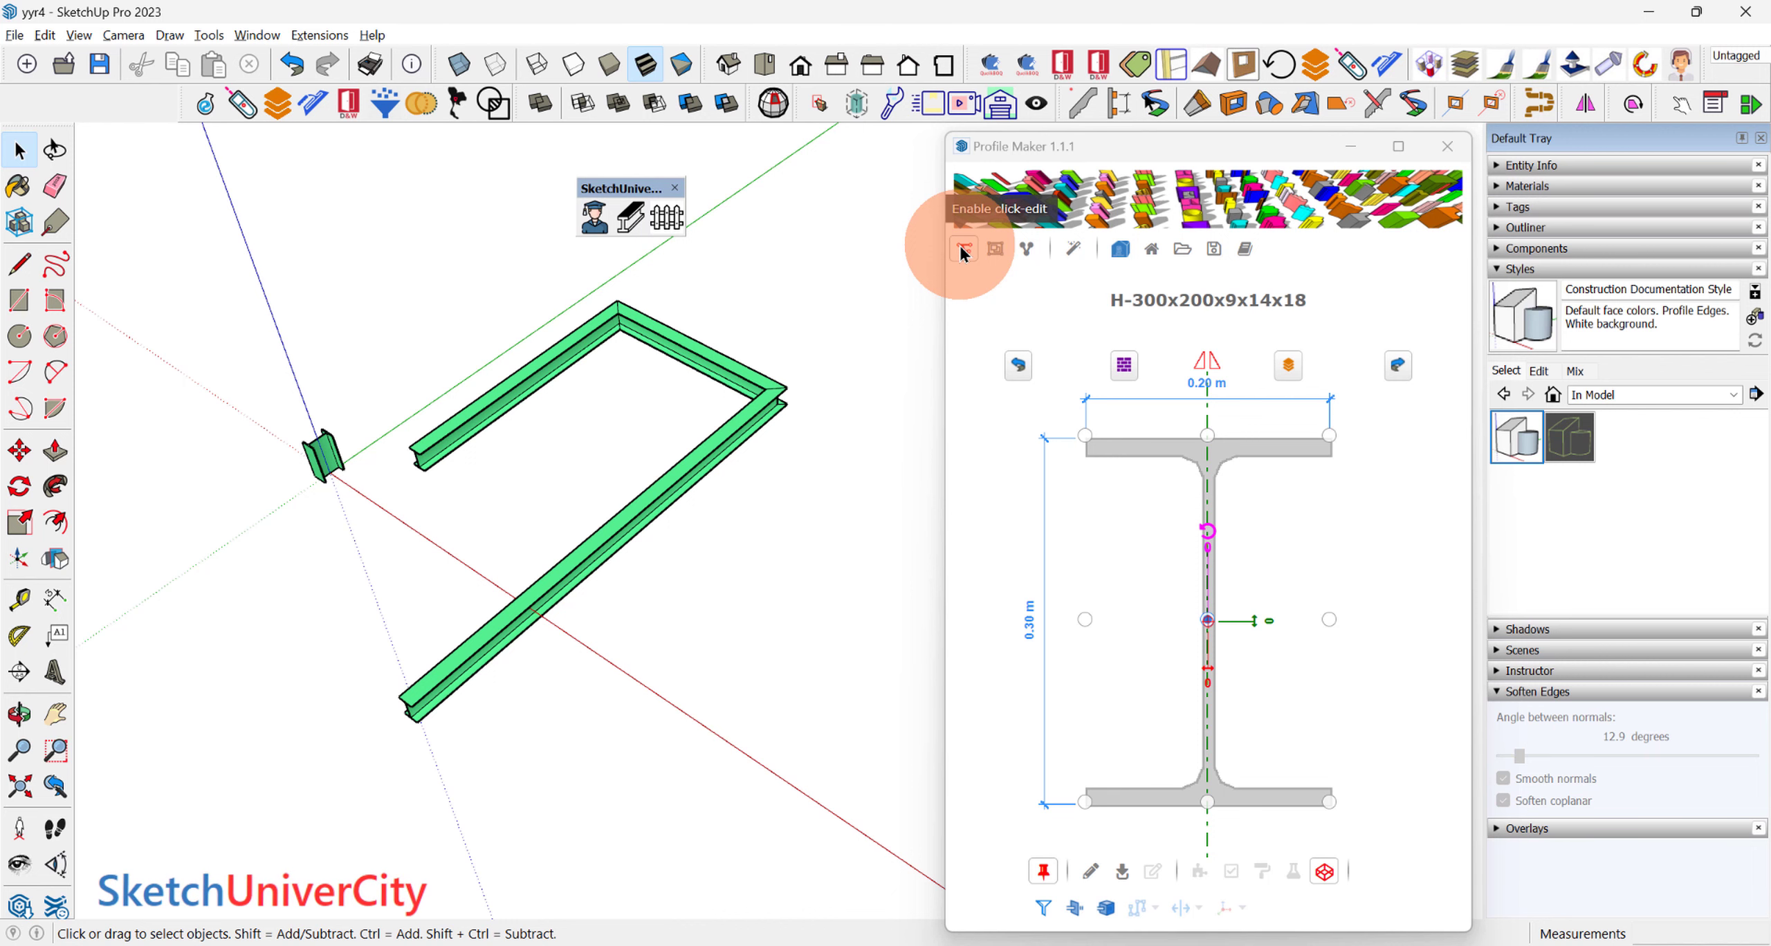
# Step: Enable click-edit mode and open the U-frame's path for editing
pyautogui.click(962, 249)
pyautogui.click(739, 424)
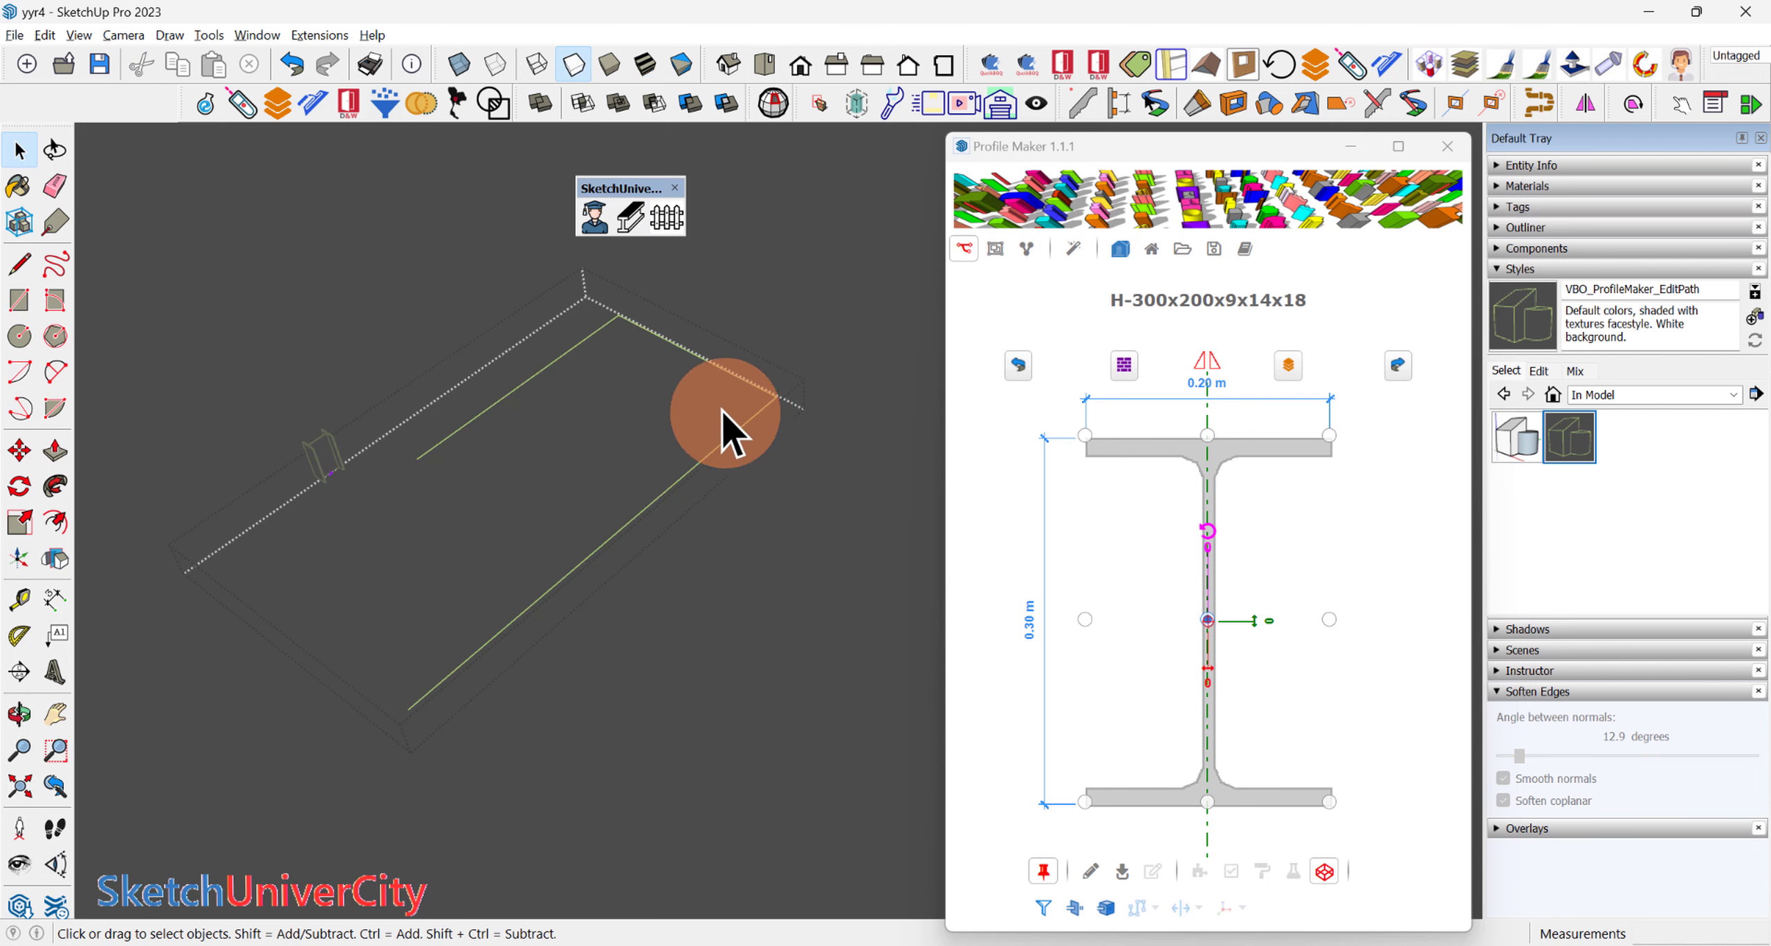
pyautogui.scroll(3, 665, 353)
pyautogui.scroll(1, 575, 342)
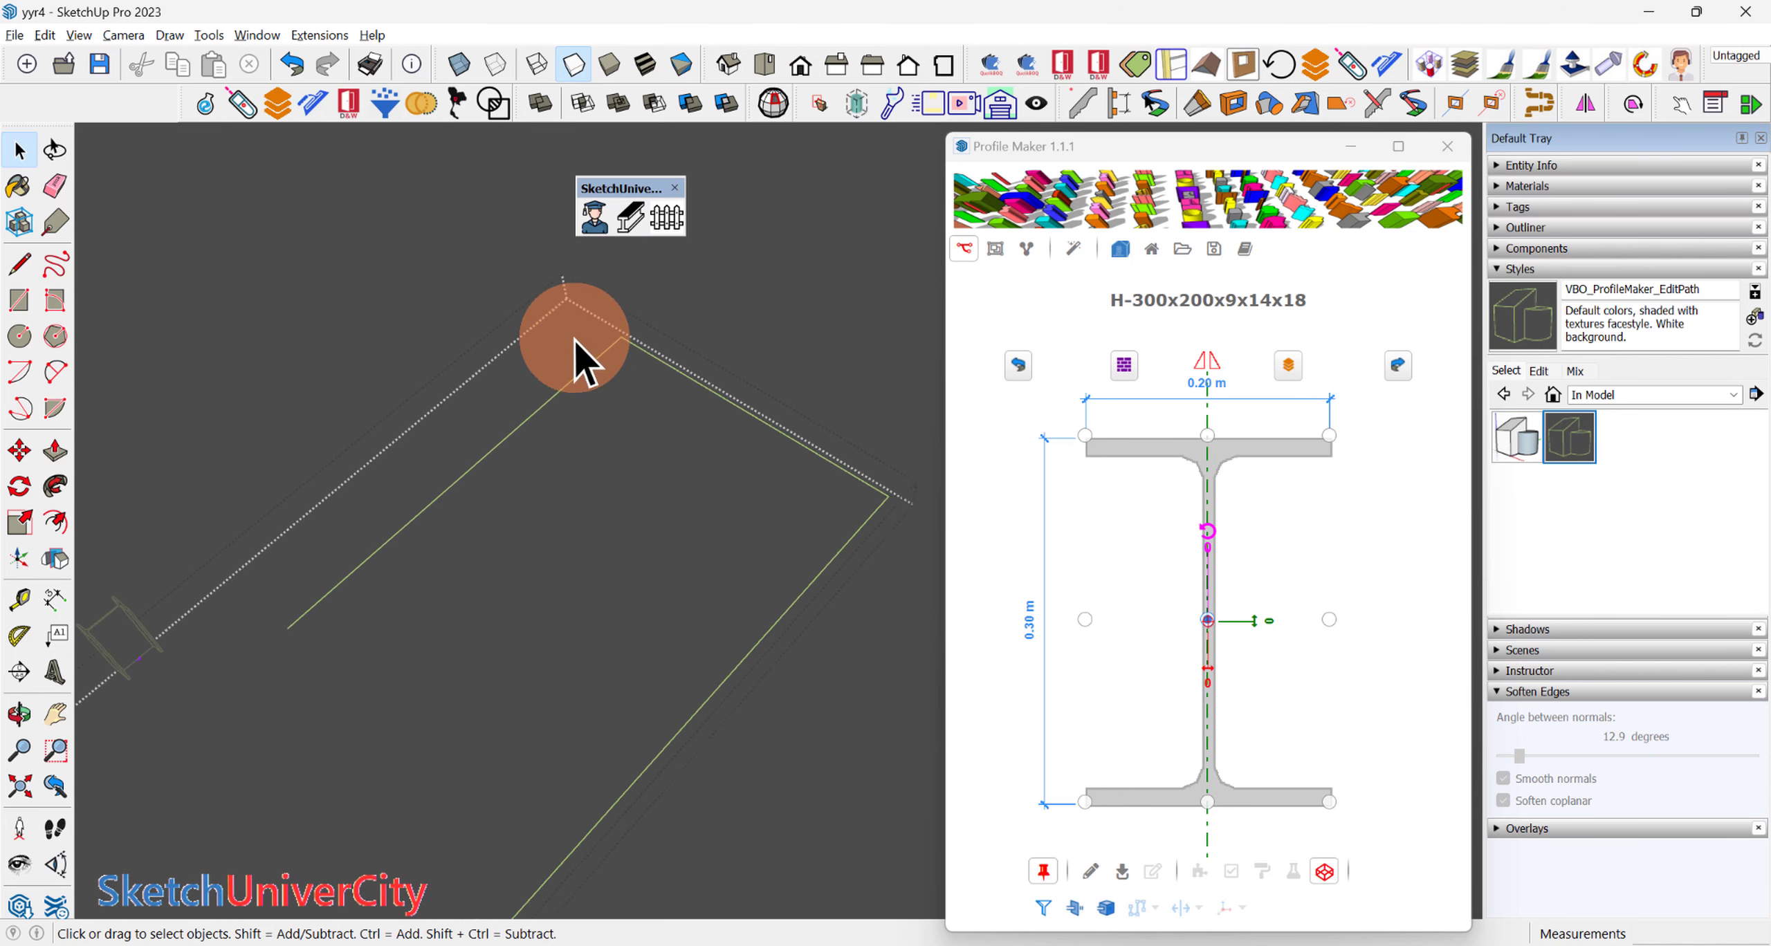
# Step: Fillet the path corners with 2 Point Arcs and rebuild the rounded beam
pyautogui.press('a')
pyautogui.click(564, 396)
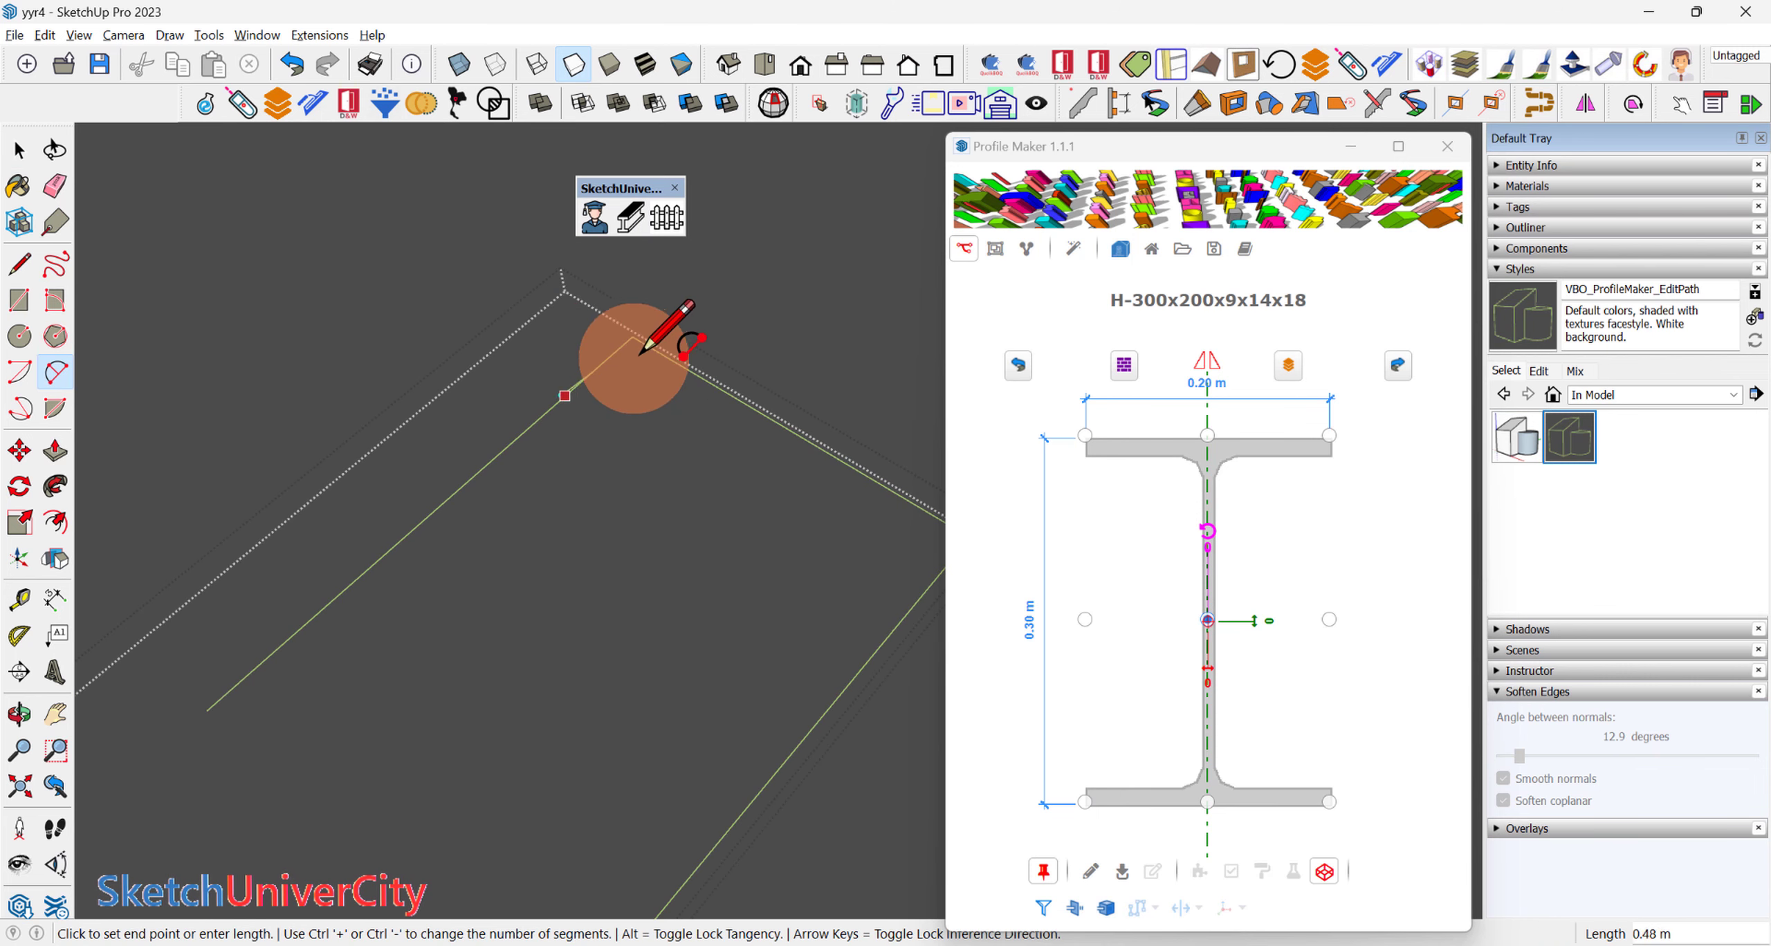
pyautogui.click(705, 379)
pyautogui.moveTo(910, 408); pyautogui.dragTo(734, 440, button='middle')
pyautogui.click(699, 445)
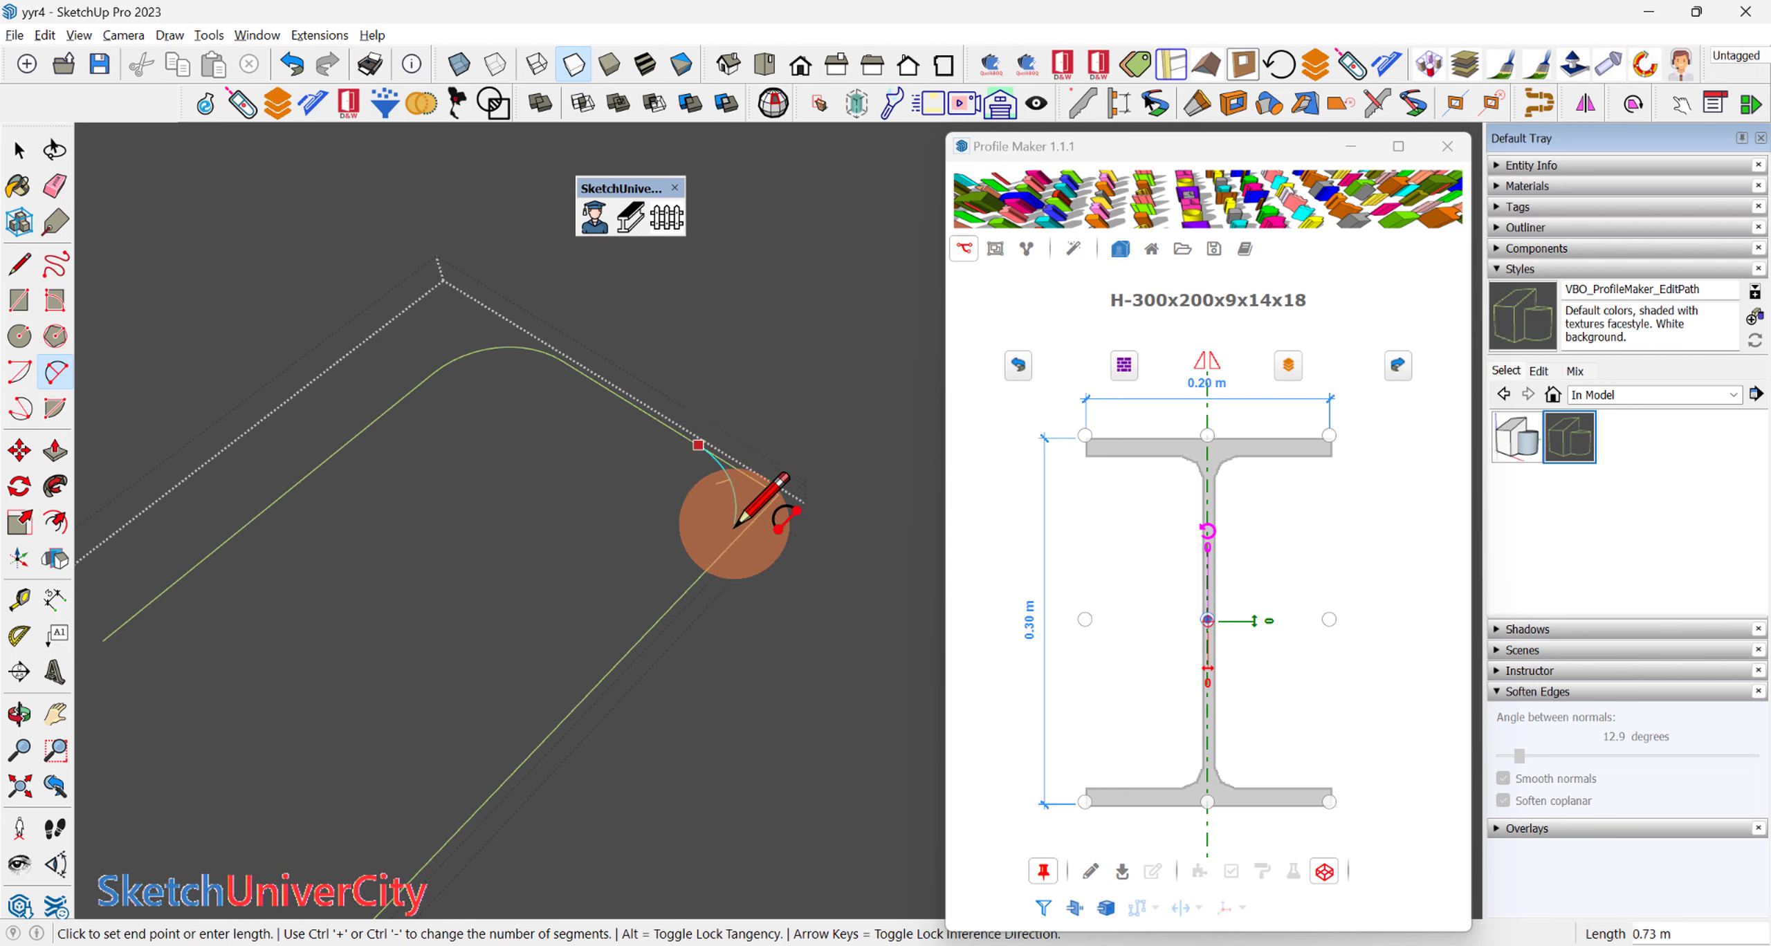
pyautogui.press('space')
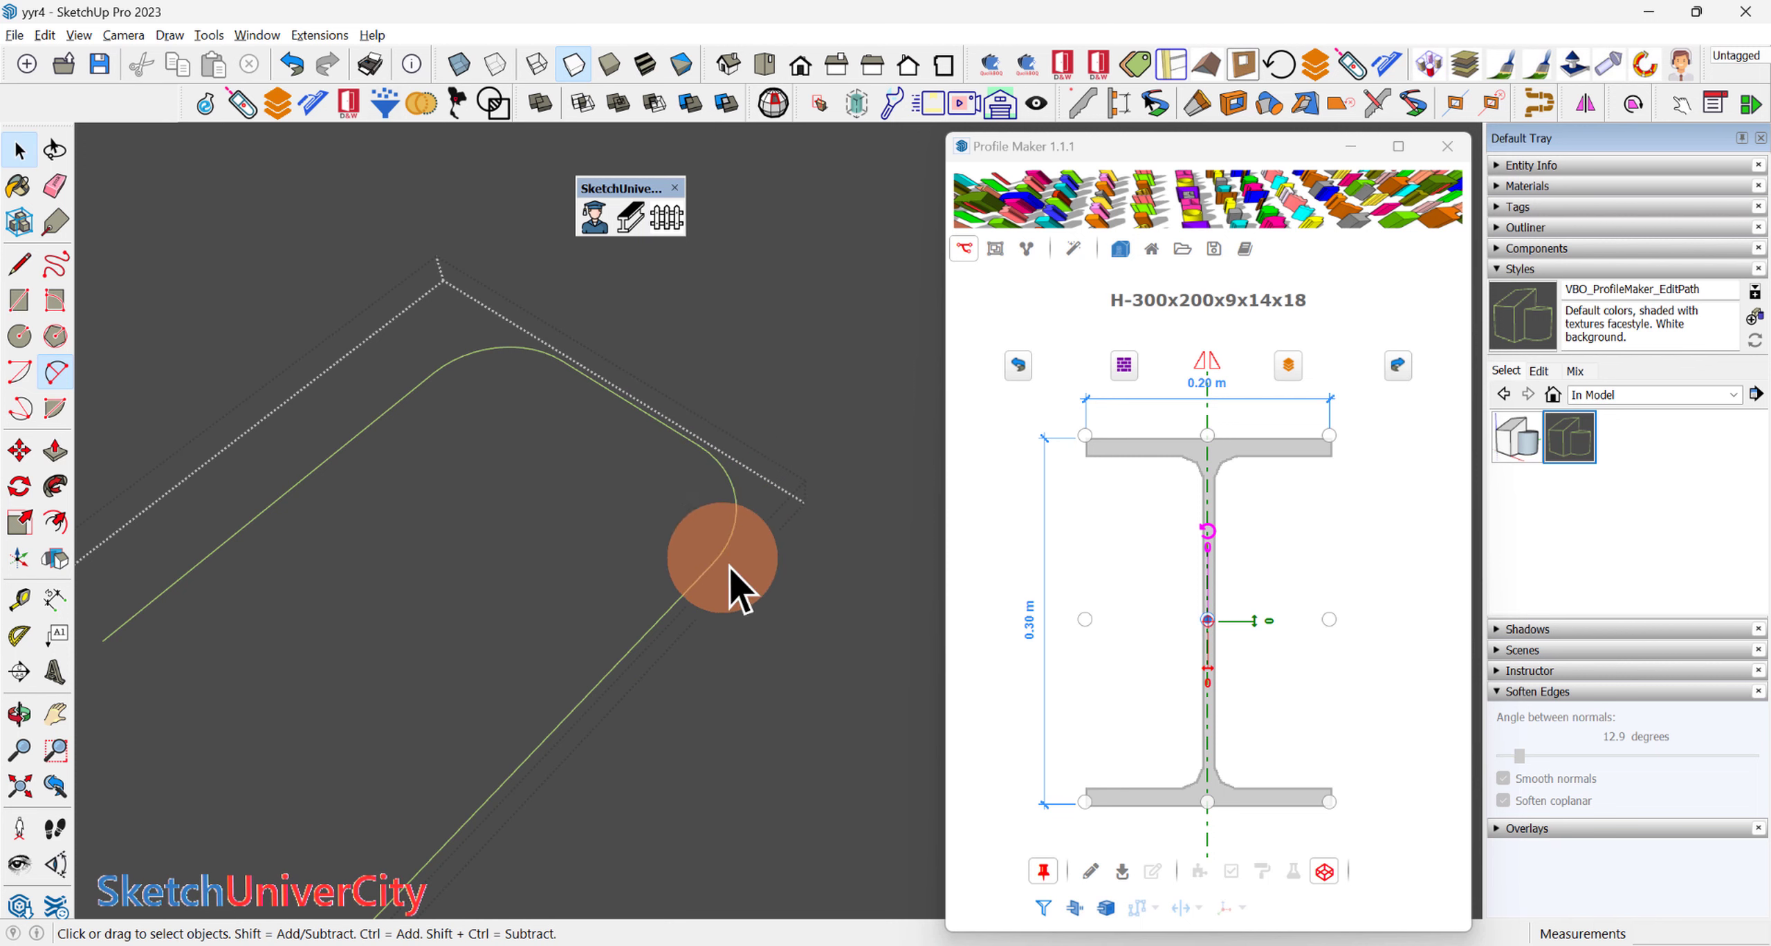
pyautogui.moveTo(728, 565); pyautogui.dragTo(759, 408, button='middle')
pyautogui.click(787, 570)
pyautogui.moveTo(743, 408)
pyautogui.mouseDown(button='middle')
pyautogui.moveTo(704, 578)
pyautogui.moveTo(733, 436)
pyautogui.mouseUp(button='middle')
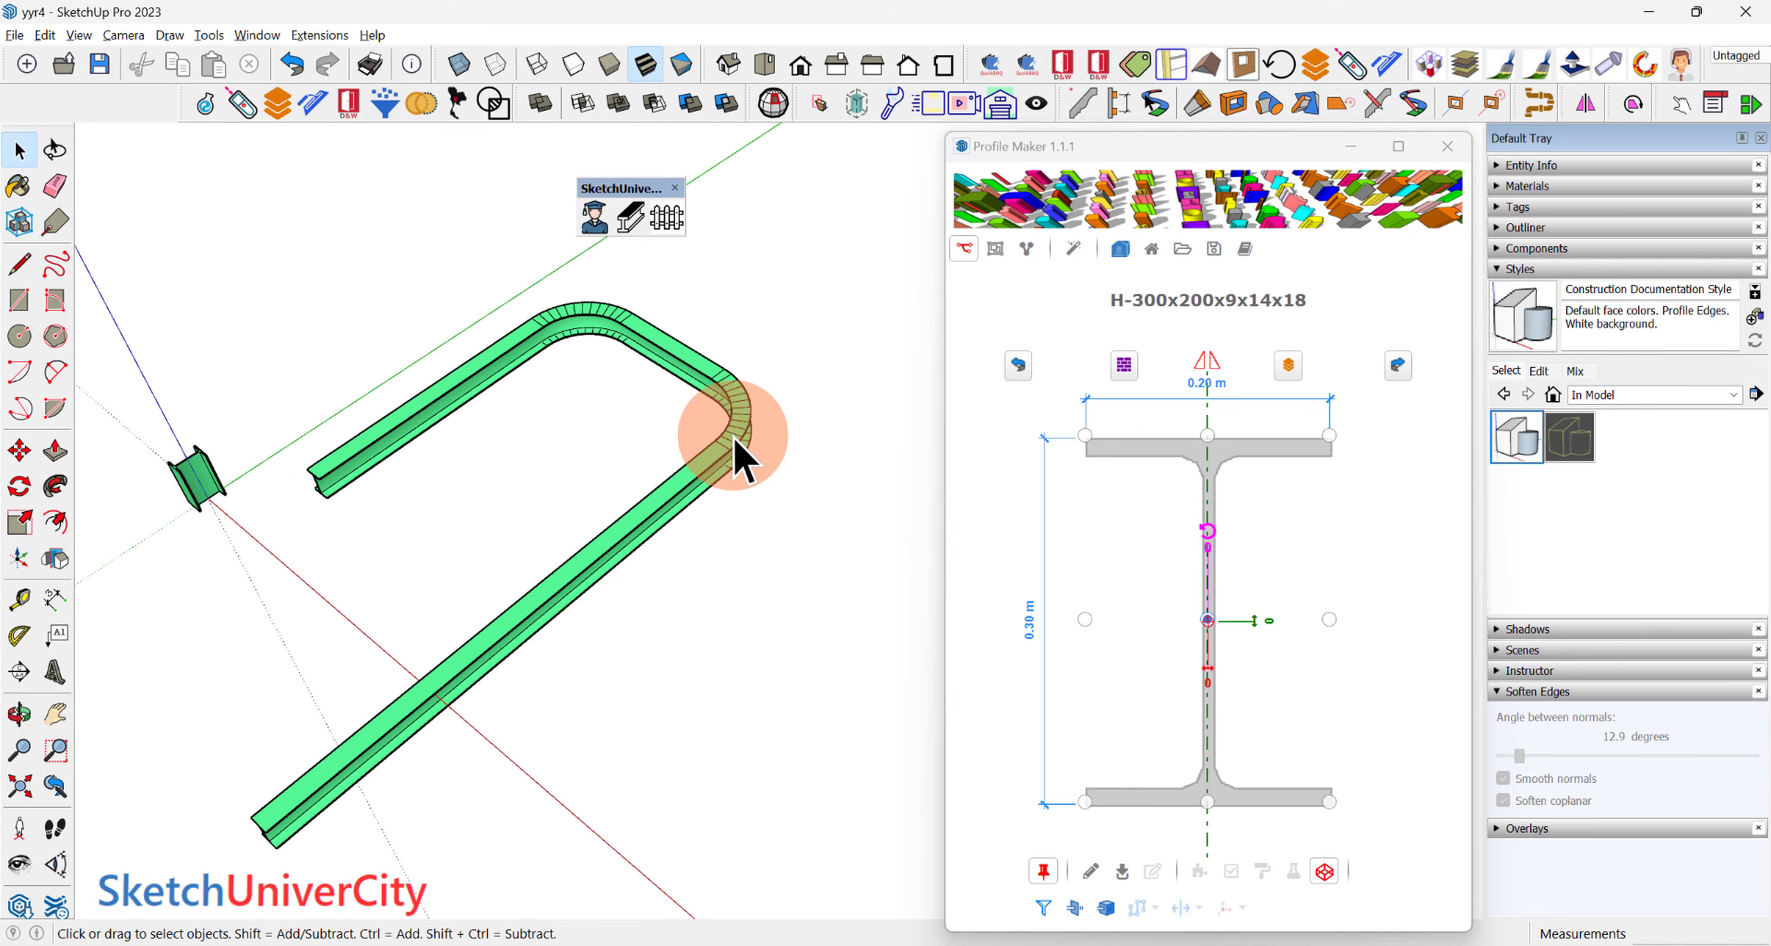
pyautogui.click(734, 436)
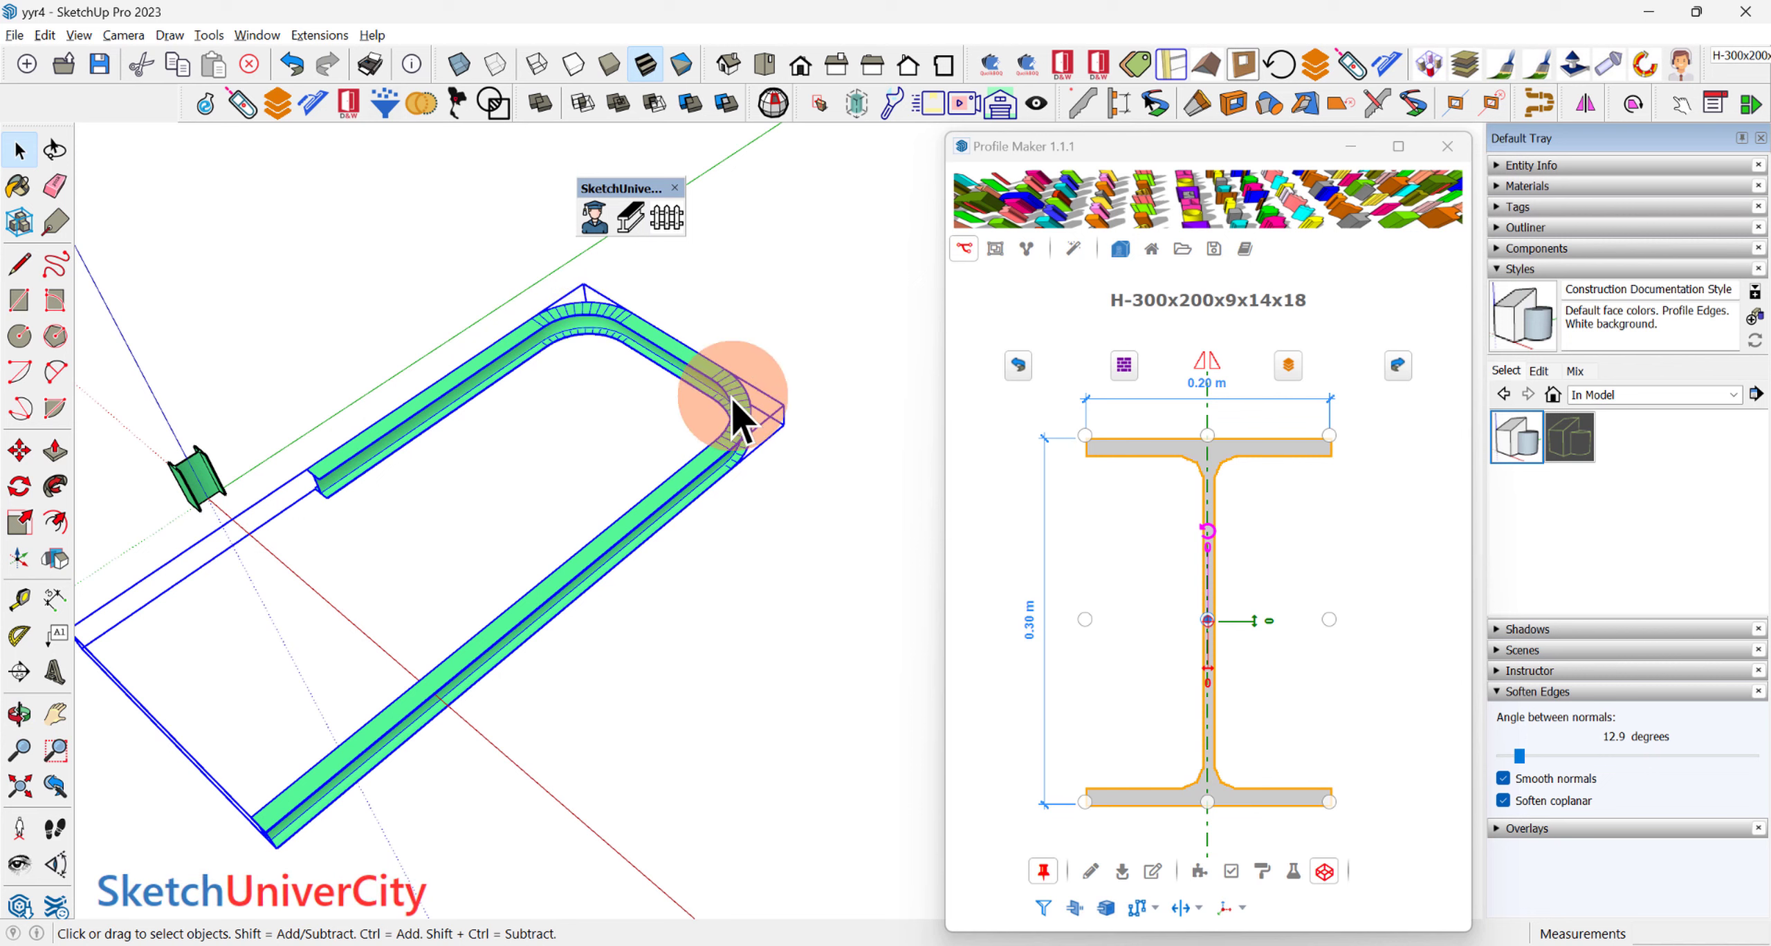
# Step: In the beam's path, draw a new edge to the corner and erase the lower segment
pyautogui.click(1328, 875)
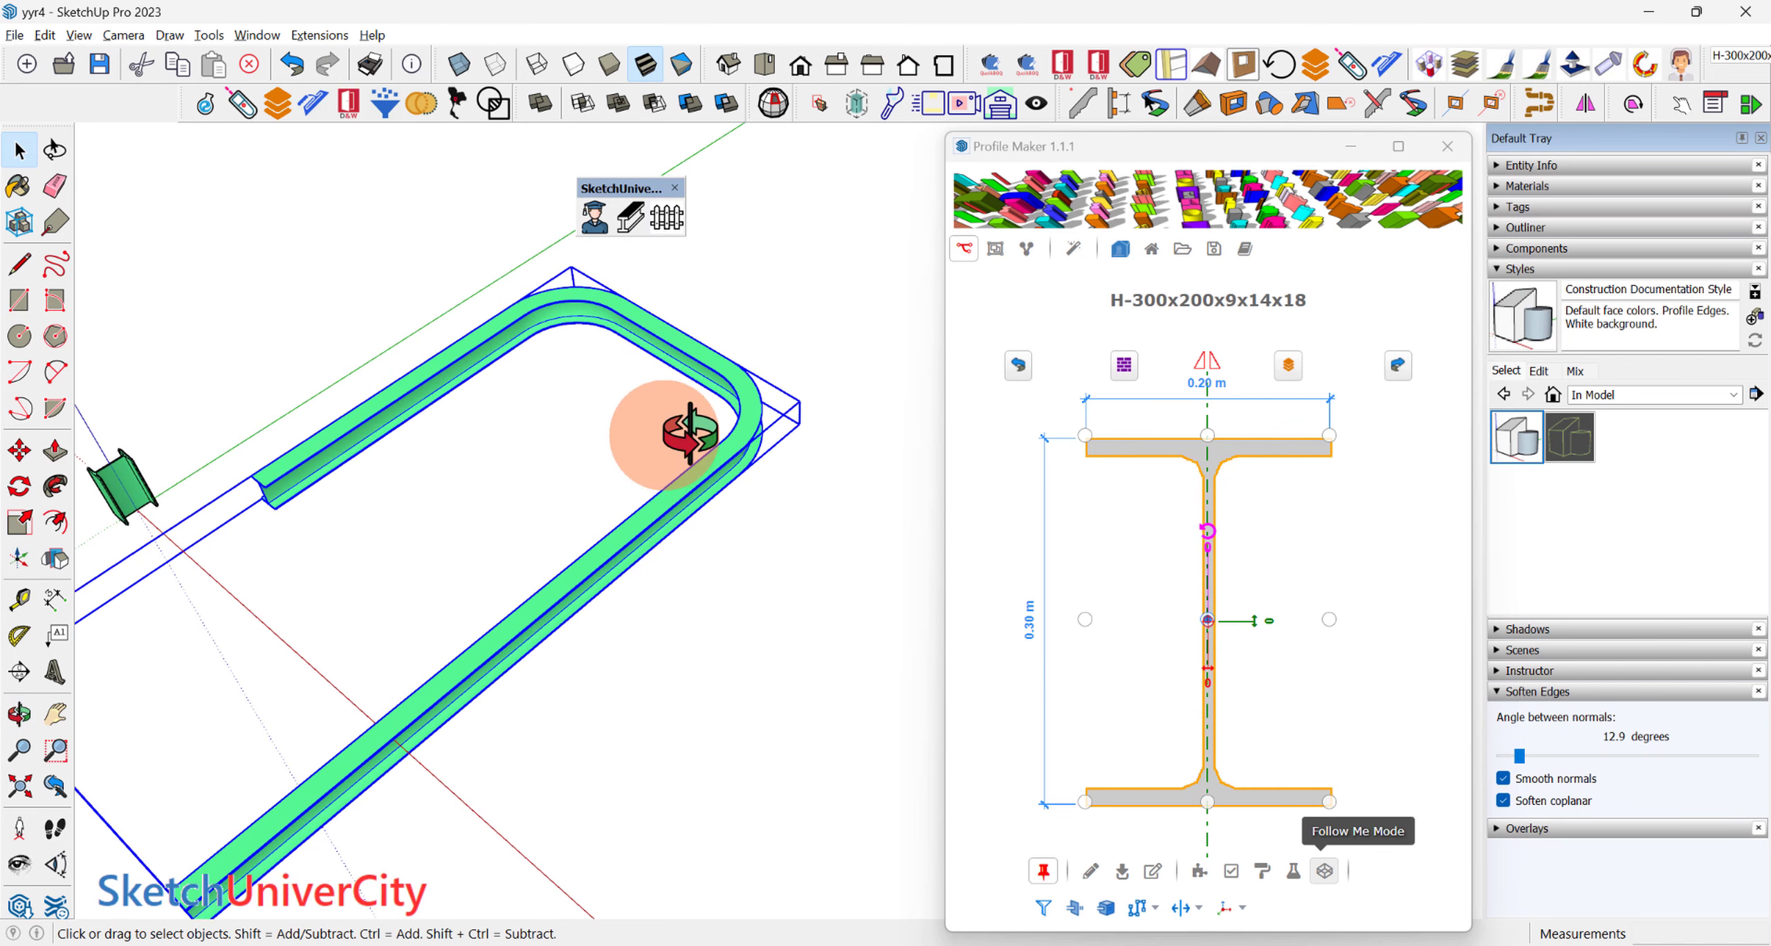
pyautogui.scroll(-5, 644, 435)
pyautogui.doubleClick(570, 447)
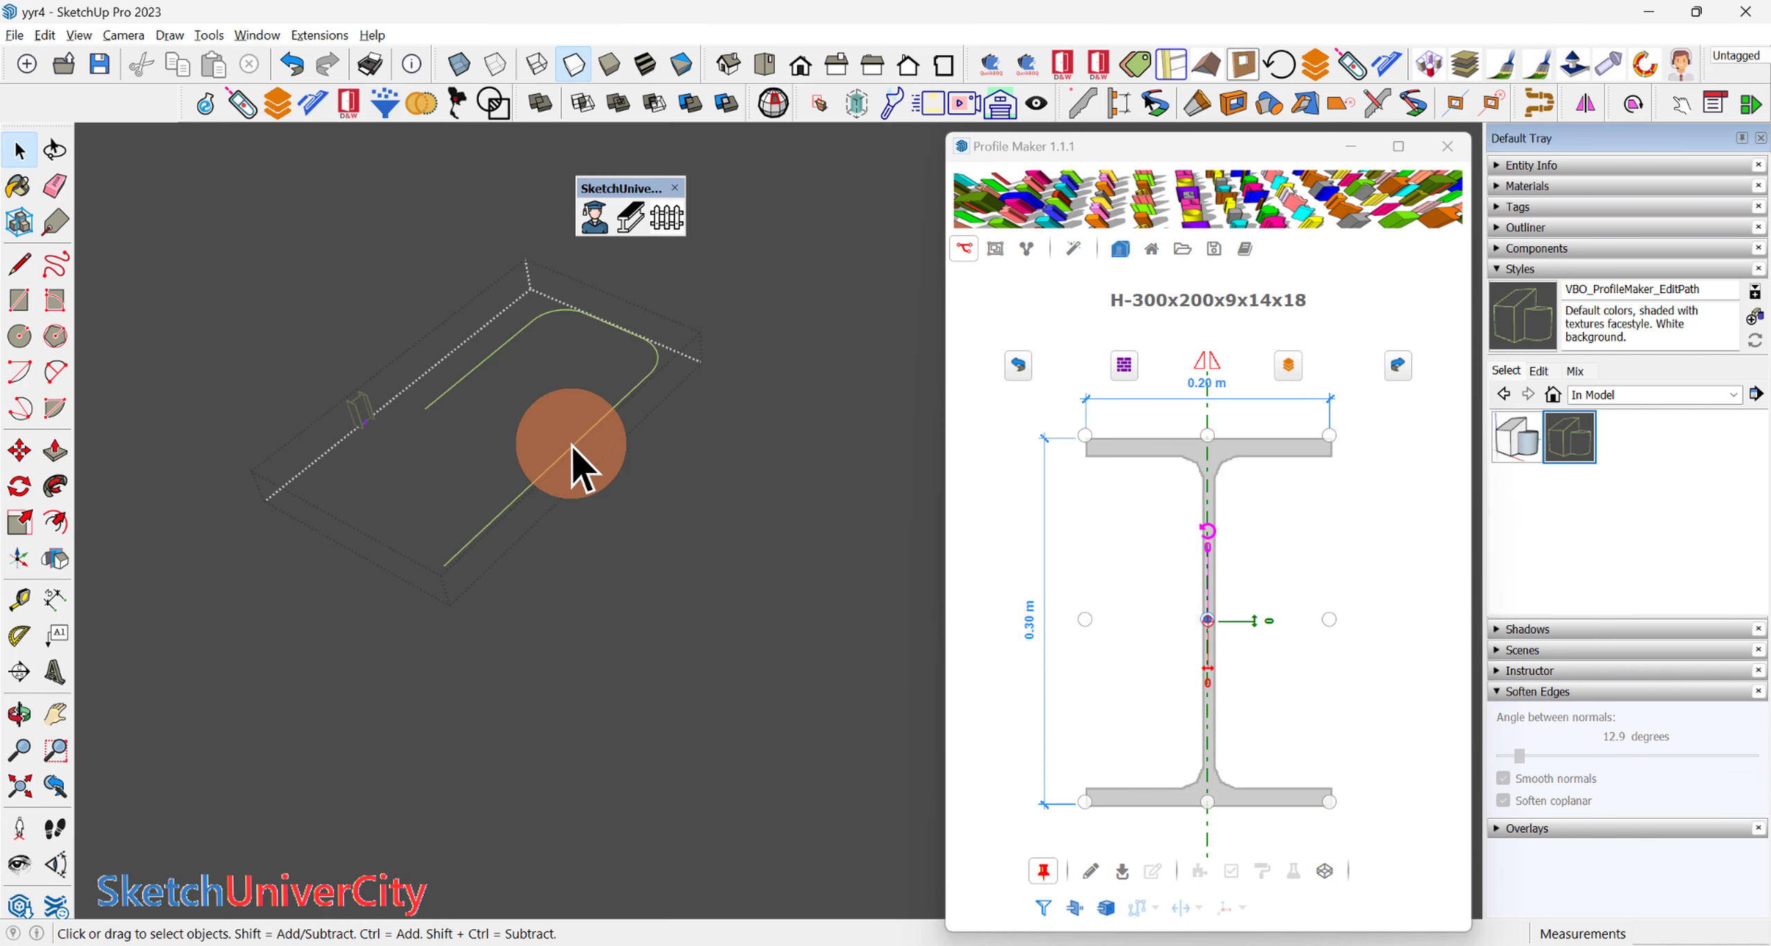
pyautogui.press('l')
pyautogui.click(567, 453)
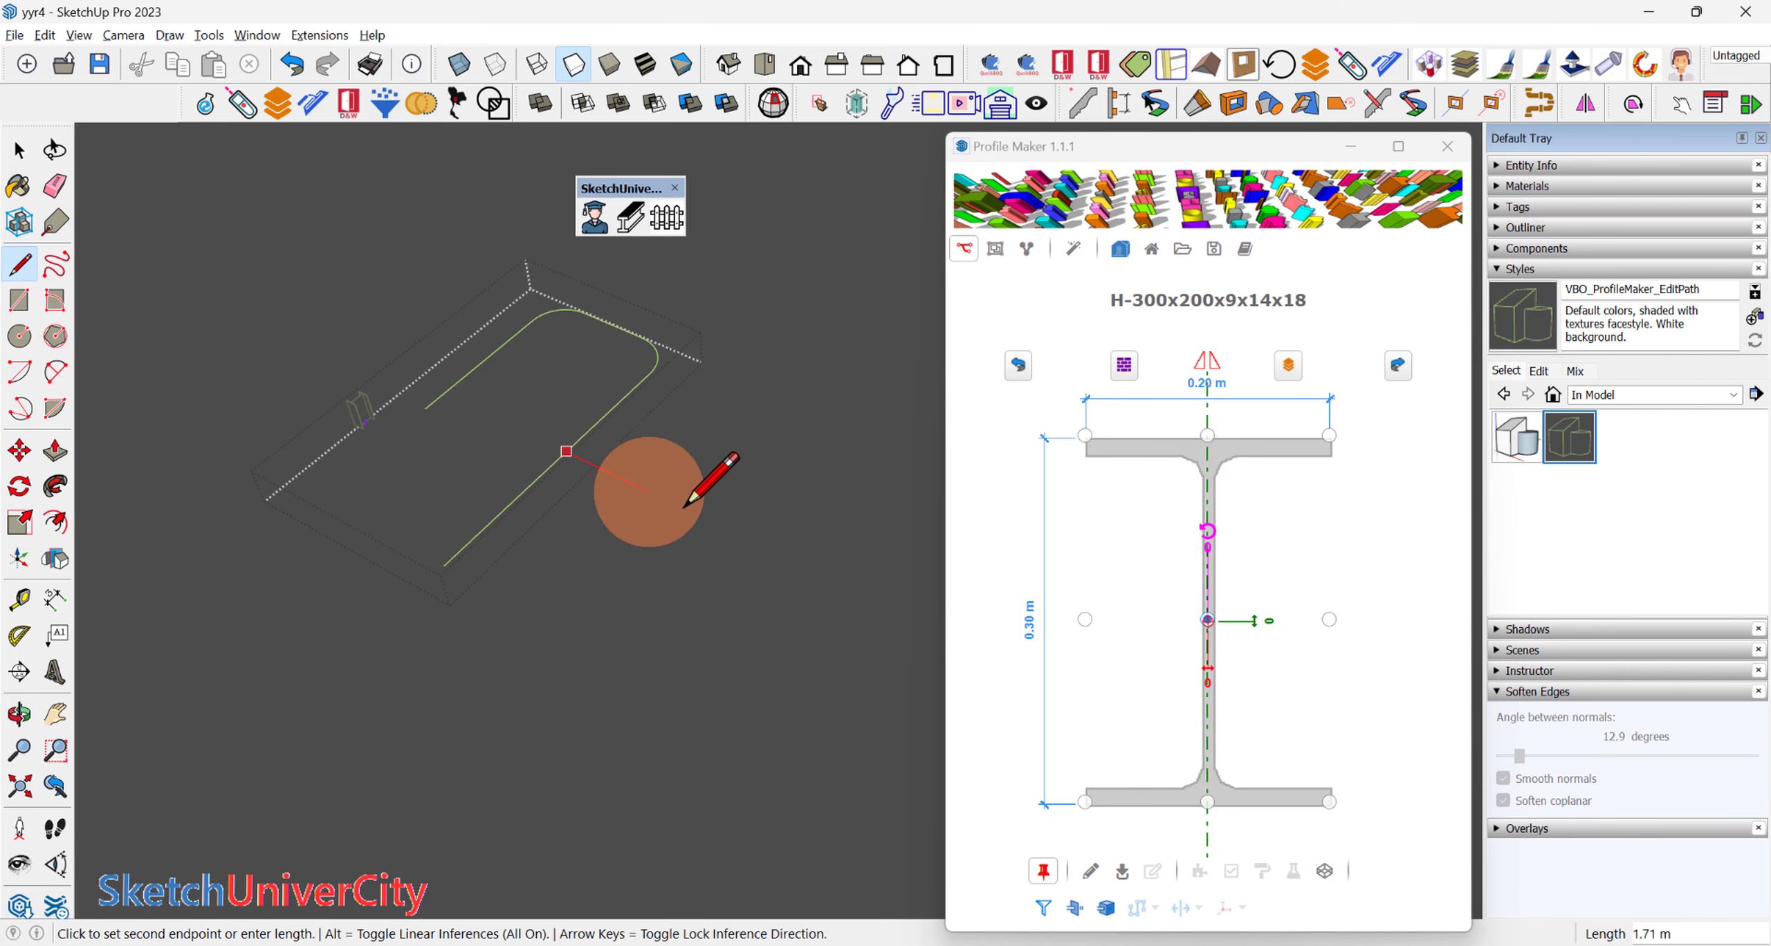
pyautogui.click(731, 531)
pyautogui.press('e')
pyautogui.click(519, 497)
# Step: Add a connecting edge and erase two short corner edges, rebuilding the jogged beam
pyautogui.scroll(2, 623, 429)
pyautogui.scroll(1, 608, 457)
pyautogui.press('l')
pyautogui.click(607, 486)
pyautogui.click(596, 382)
pyautogui.press('e')
pyautogui.moveTo(549, 443); pyautogui.dragTo(577, 407)
pyautogui.press('space')
pyautogui.scroll(-2, 562, 387)
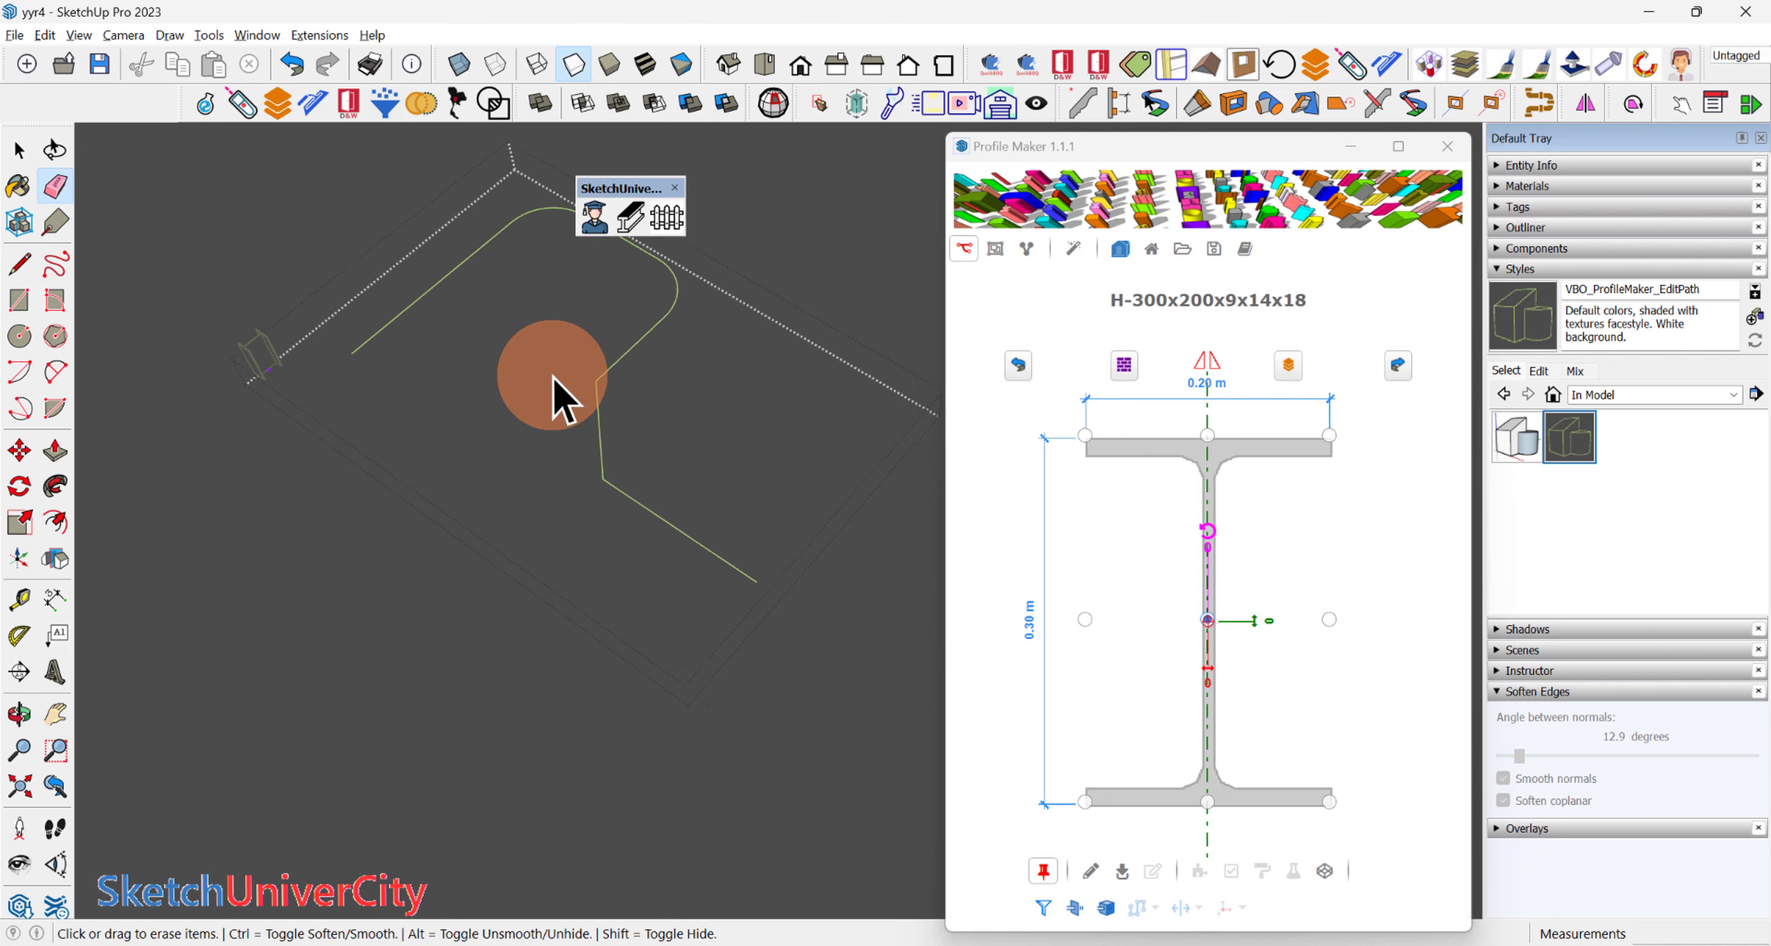
pyautogui.click(518, 669)
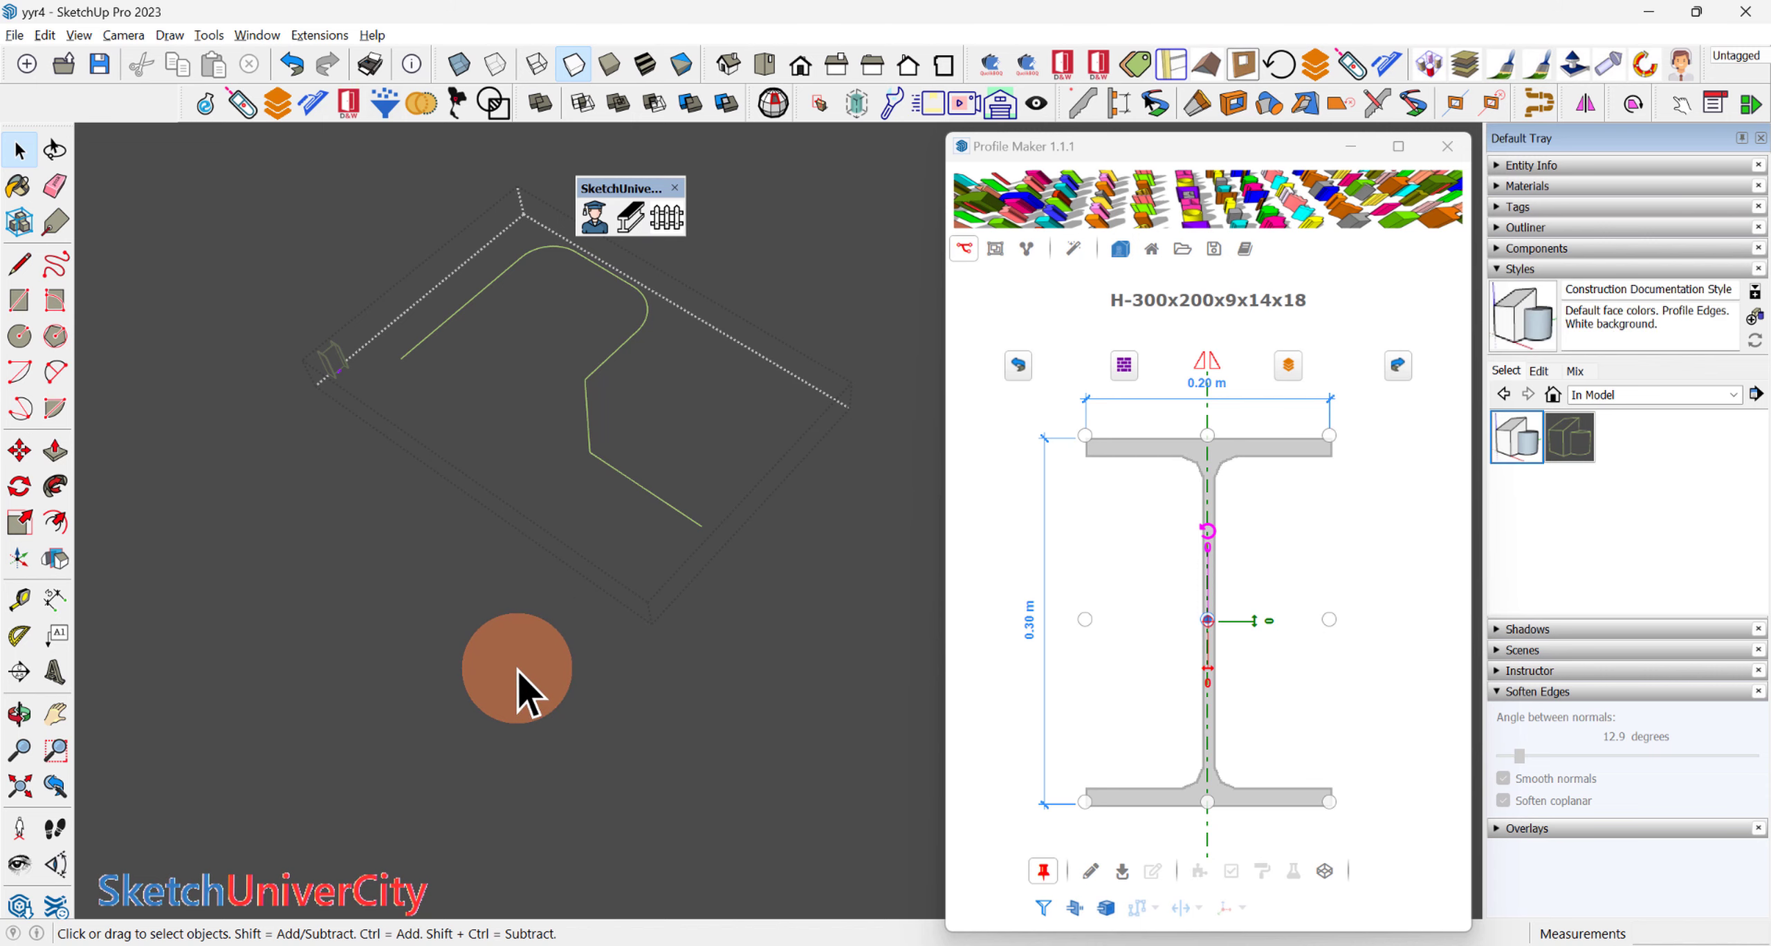
pyautogui.scroll(3, 579, 440)
pyautogui.scroll(2, 584, 449)
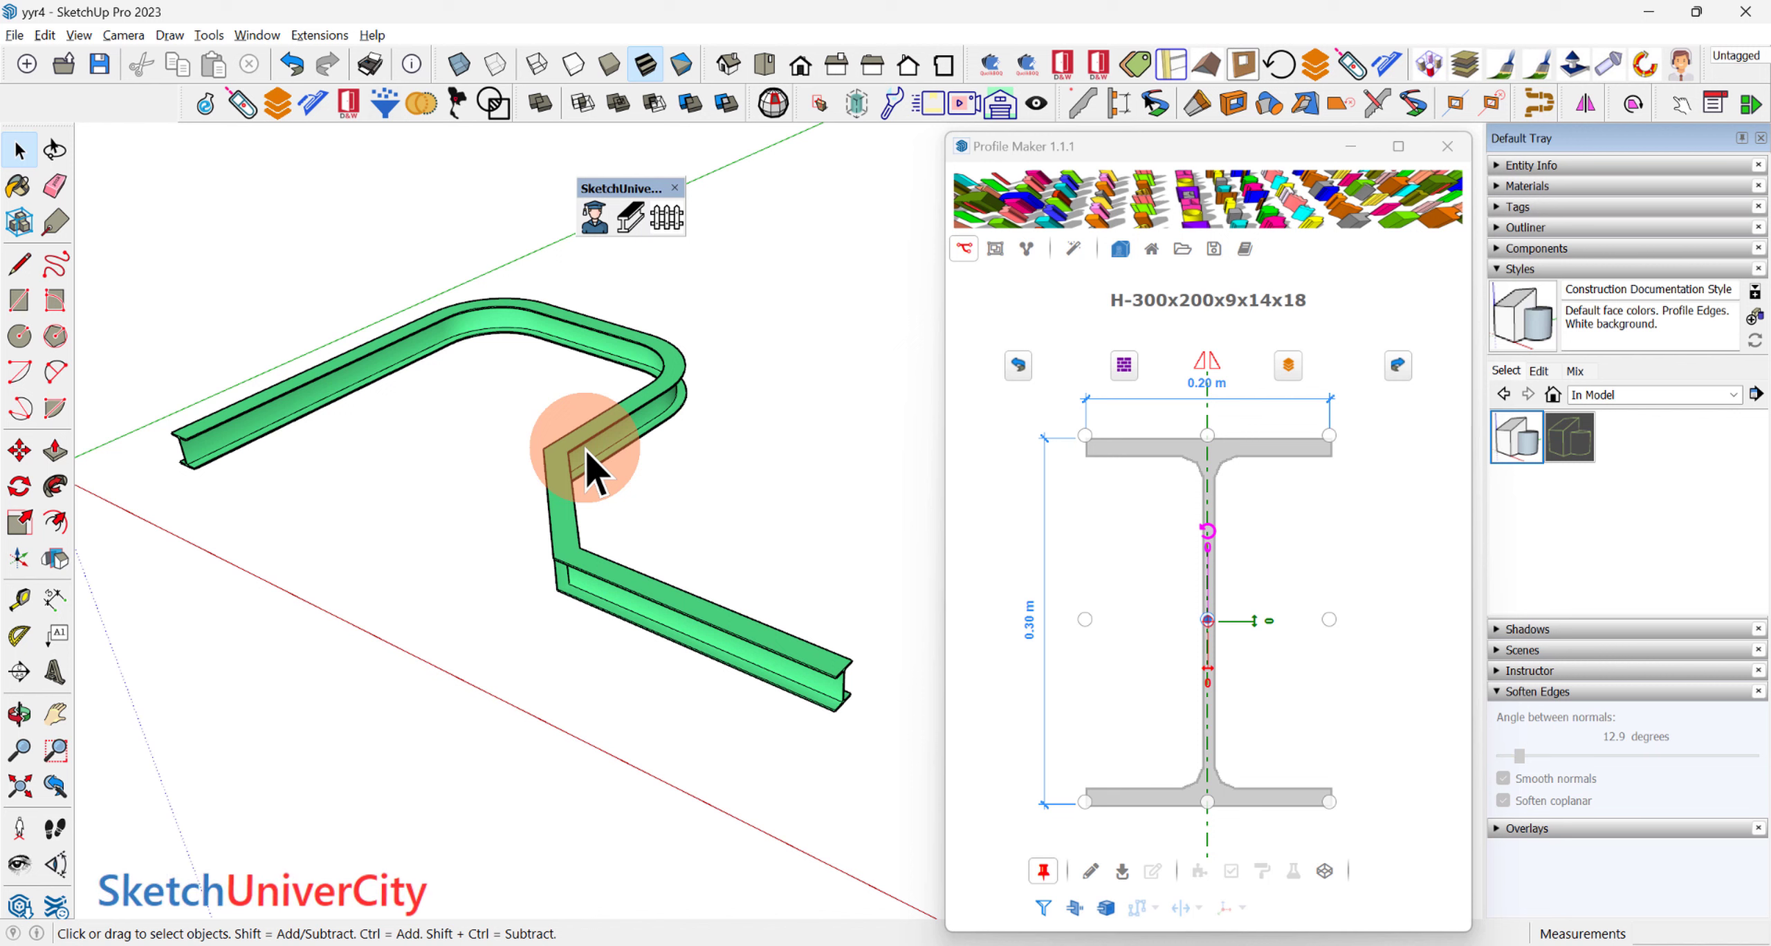
# Step: Erase the bent green H-beam
pyautogui.scroll(-3, 608, 410)
pyautogui.moveTo(607, 578); pyautogui.dragTo(596, 471, button='middle')
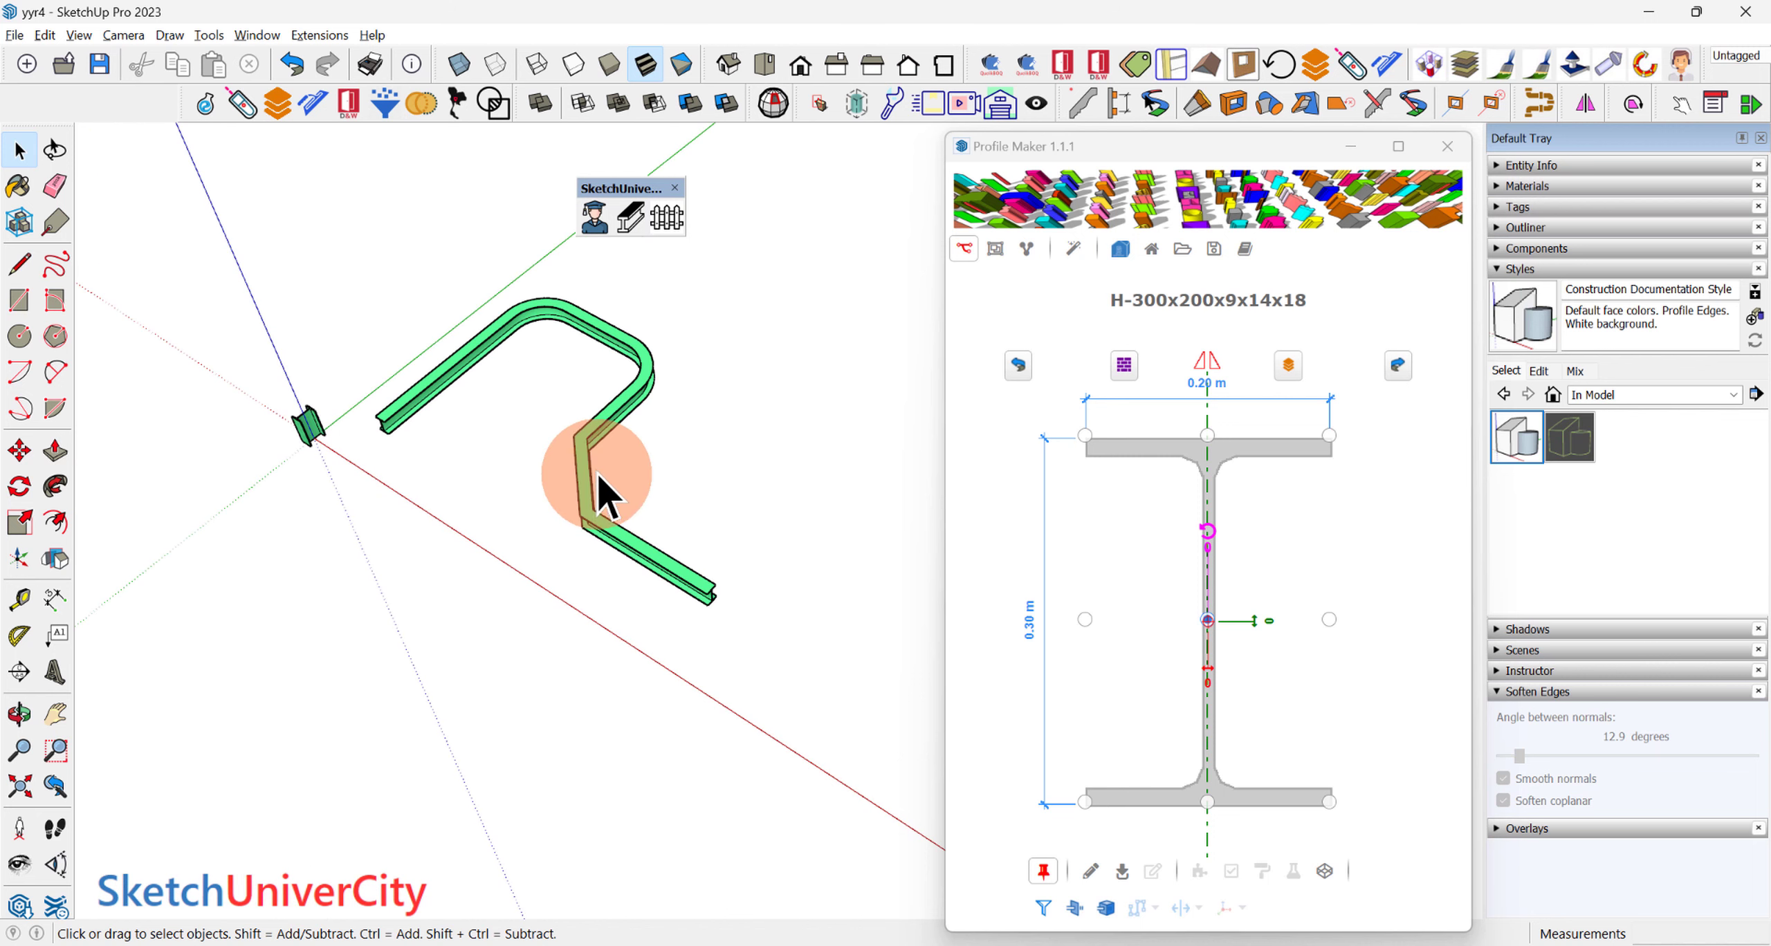
pyautogui.click(608, 433)
pyautogui.moveTo(593, 543); pyautogui.dragTo(565, 476, button='middle')
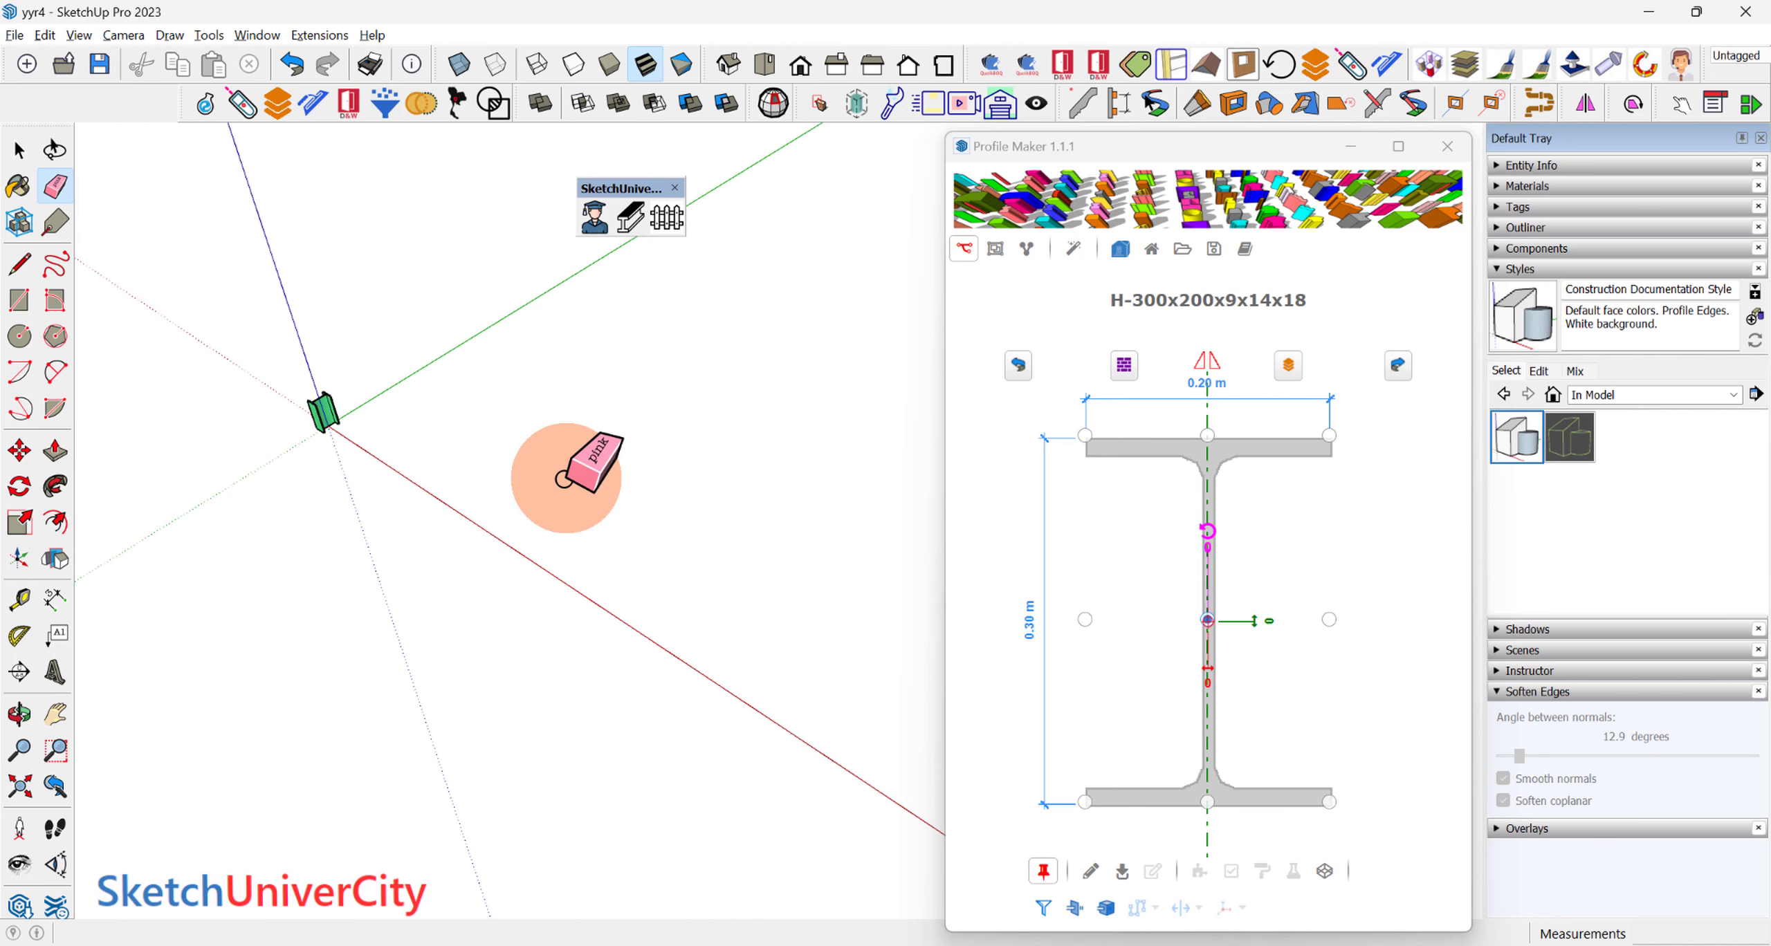
# Step: Draw a new straight H-300x200 beam with Profile Maker
pyautogui.click(1091, 871)
pyautogui.click(467, 459)
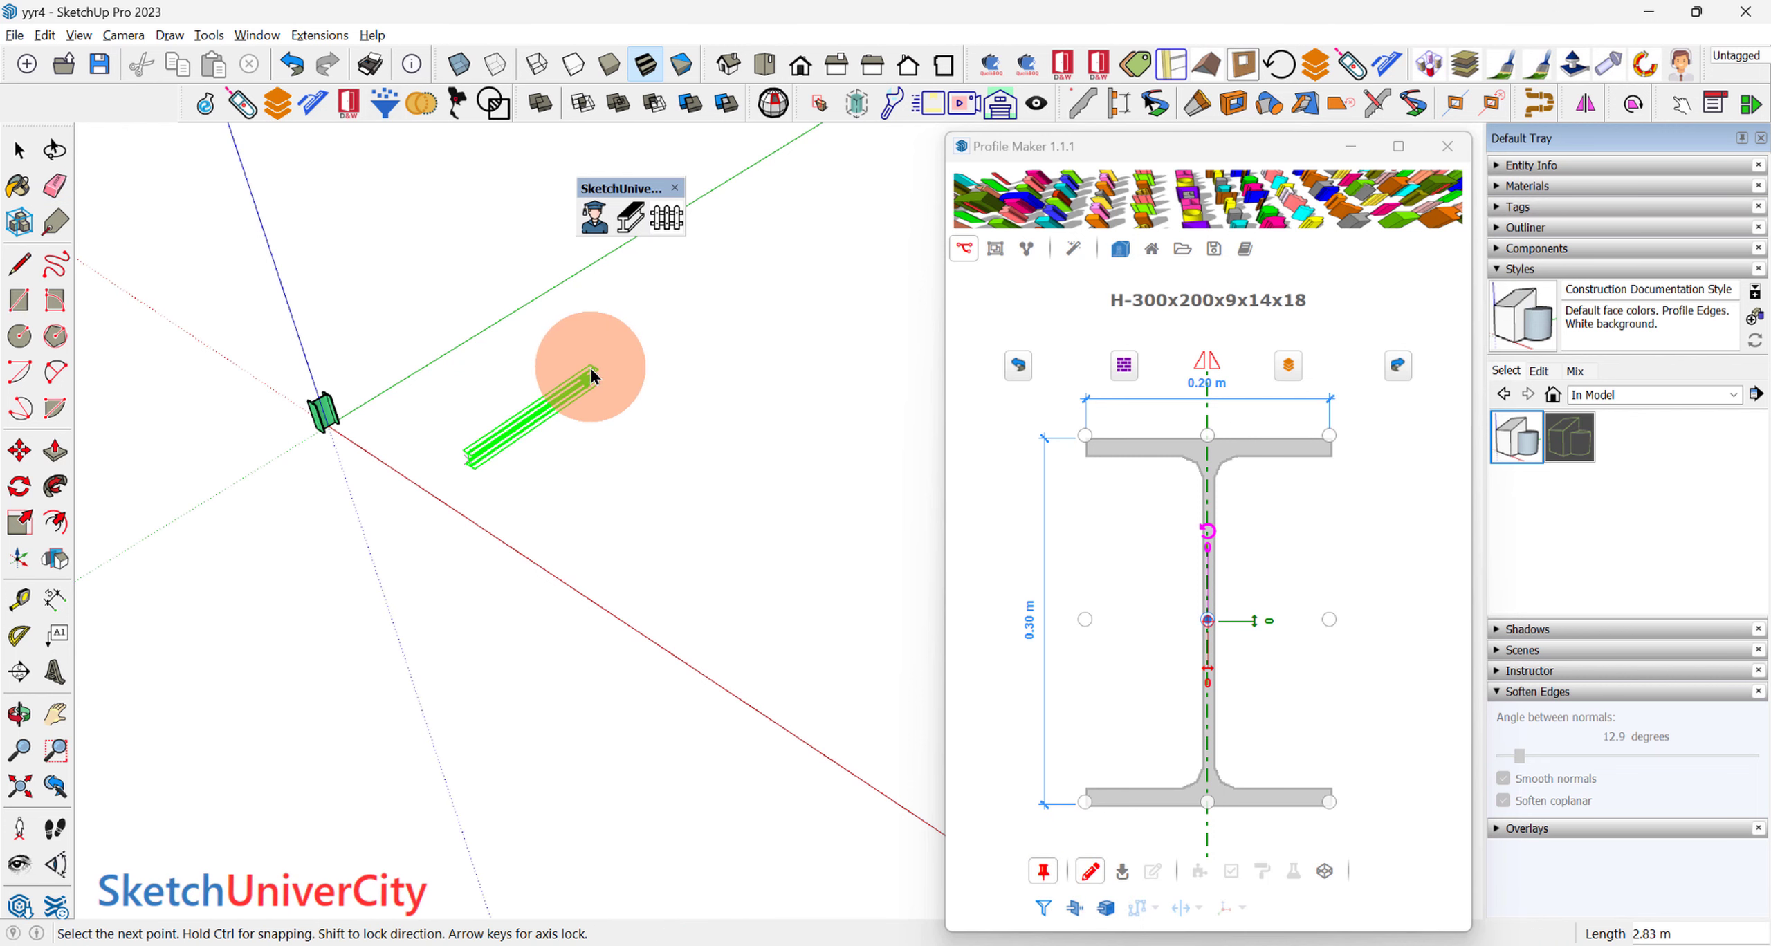
pyautogui.click(595, 370)
# Step: Extend the new beam's path with extra corners into a second stepped run
pyautogui.doubleClick(554, 402)
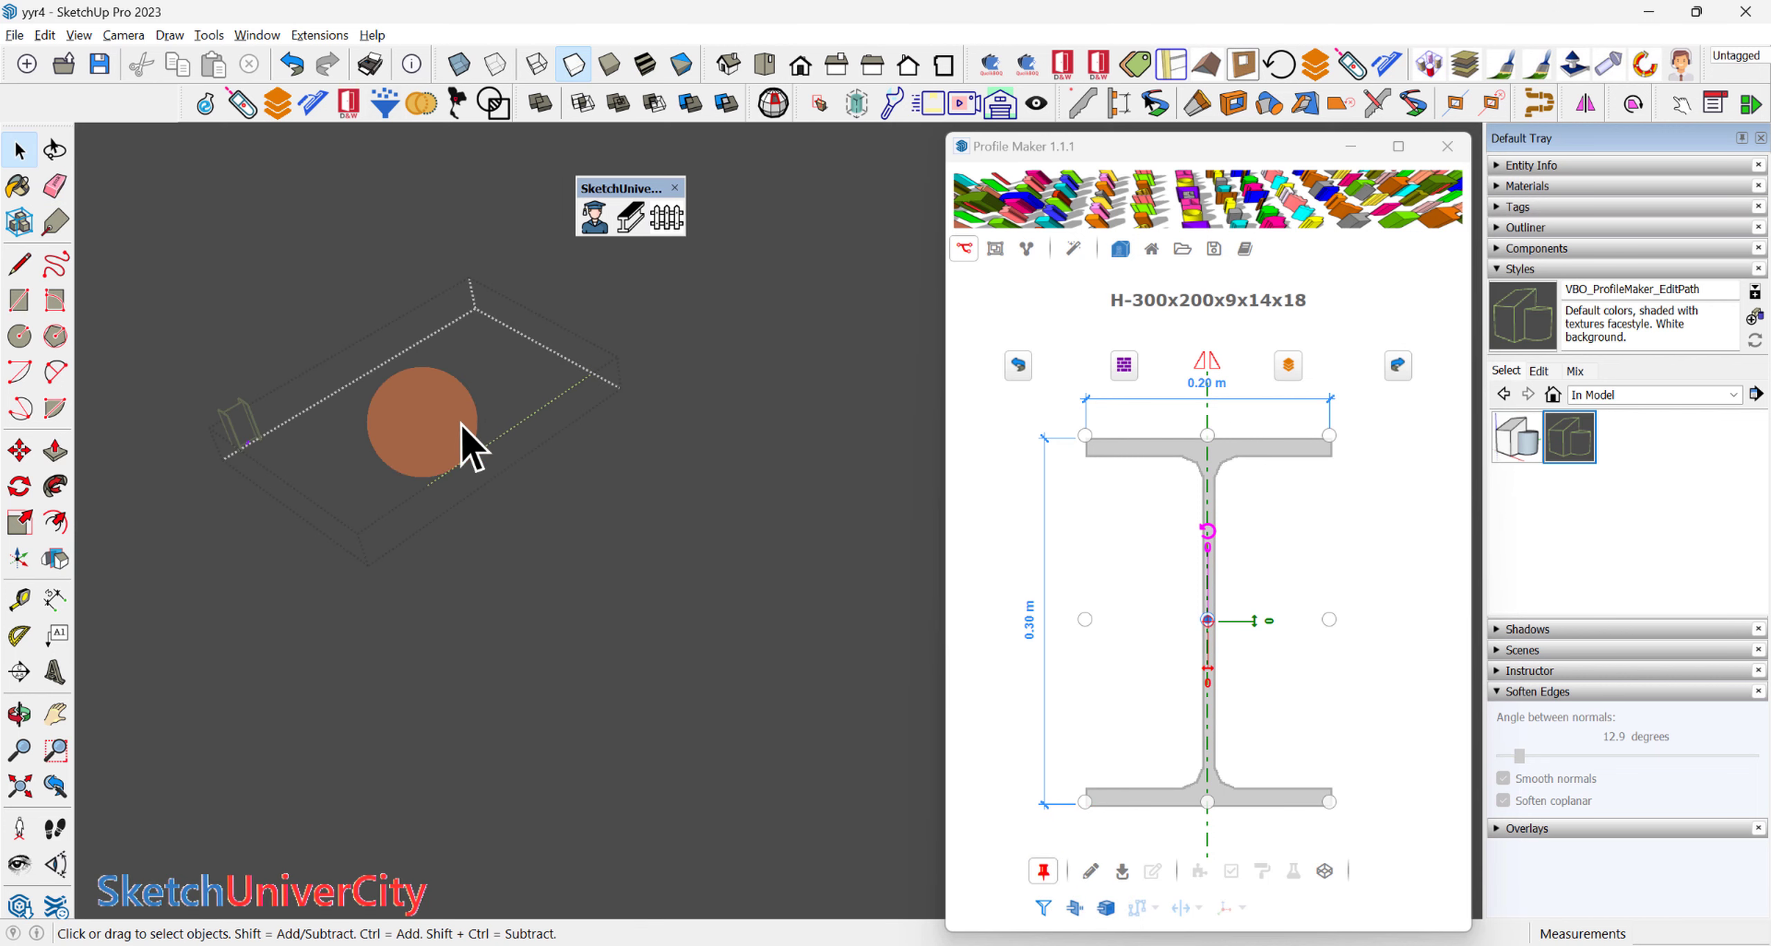
pyautogui.click(589, 365)
pyautogui.scroll(-1, 589, 365)
pyautogui.click(657, 409)
pyautogui.click(702, 372)
pyautogui.click(592, 298)
pyautogui.click(529, 357)
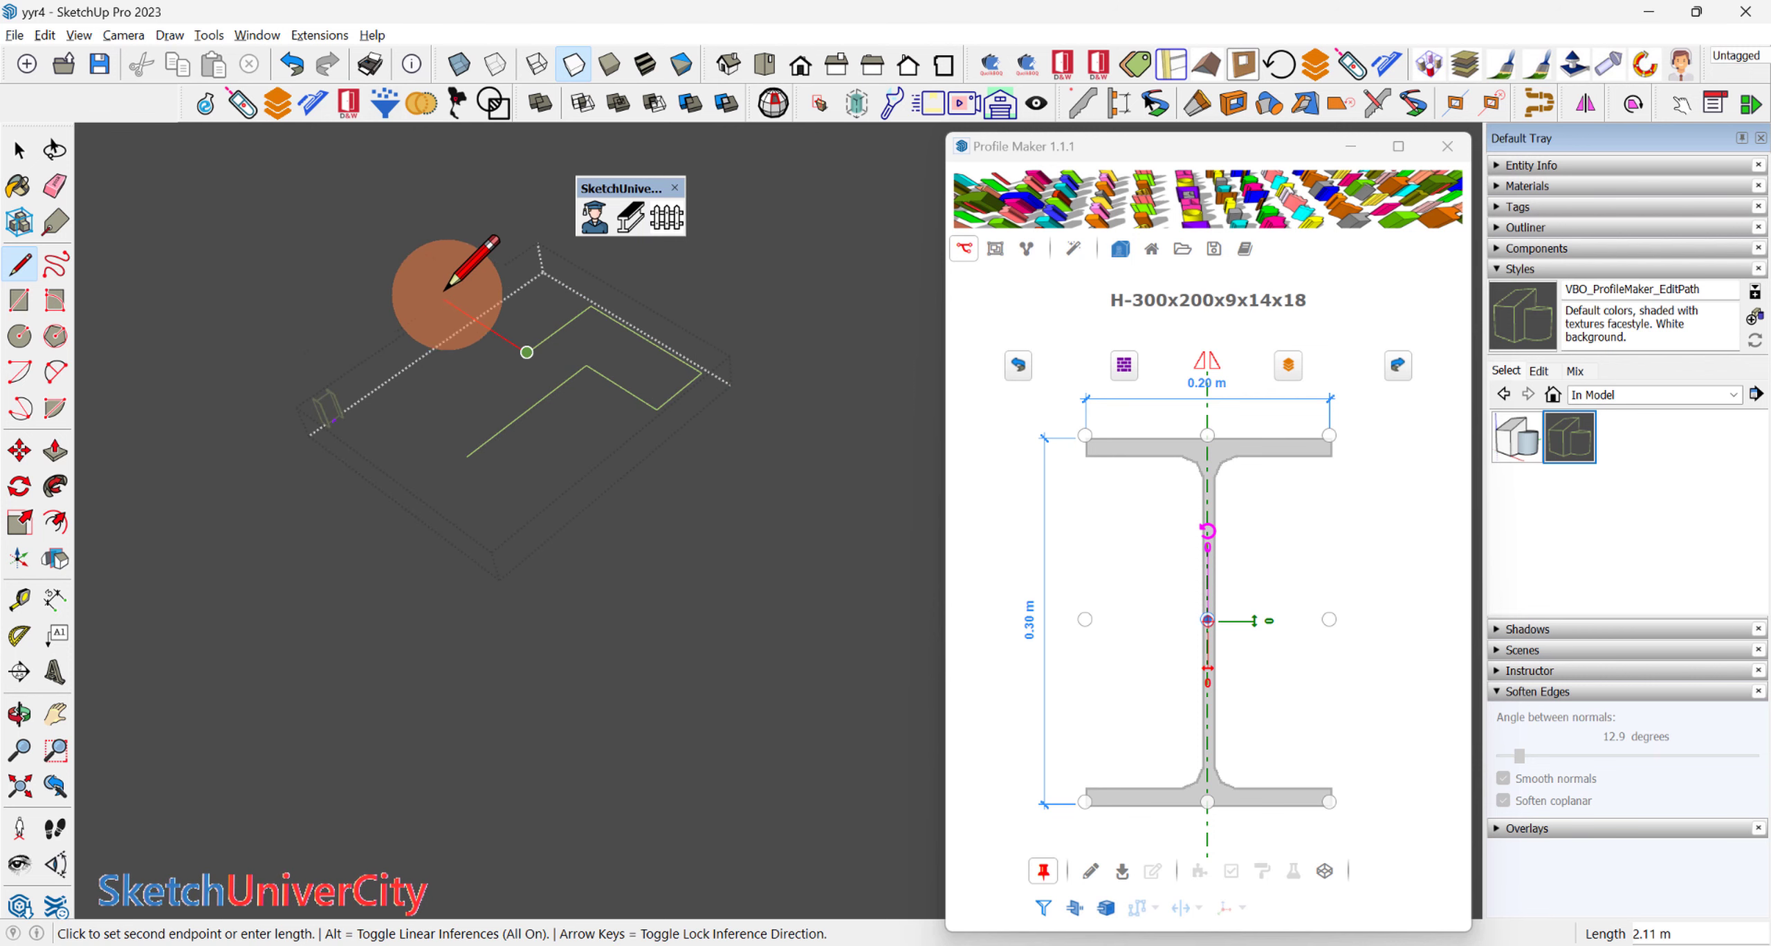
pyautogui.doubleClick(436, 291)
# Step: Add a branch edge to the stepped beam's path, creating a short branch stub
pyautogui.scroll(1, 643, 415)
pyautogui.scroll(-1, 626, 514)
pyautogui.scroll(2, 658, 395)
pyautogui.click(659, 396)
pyautogui.doubleClick(659, 396)
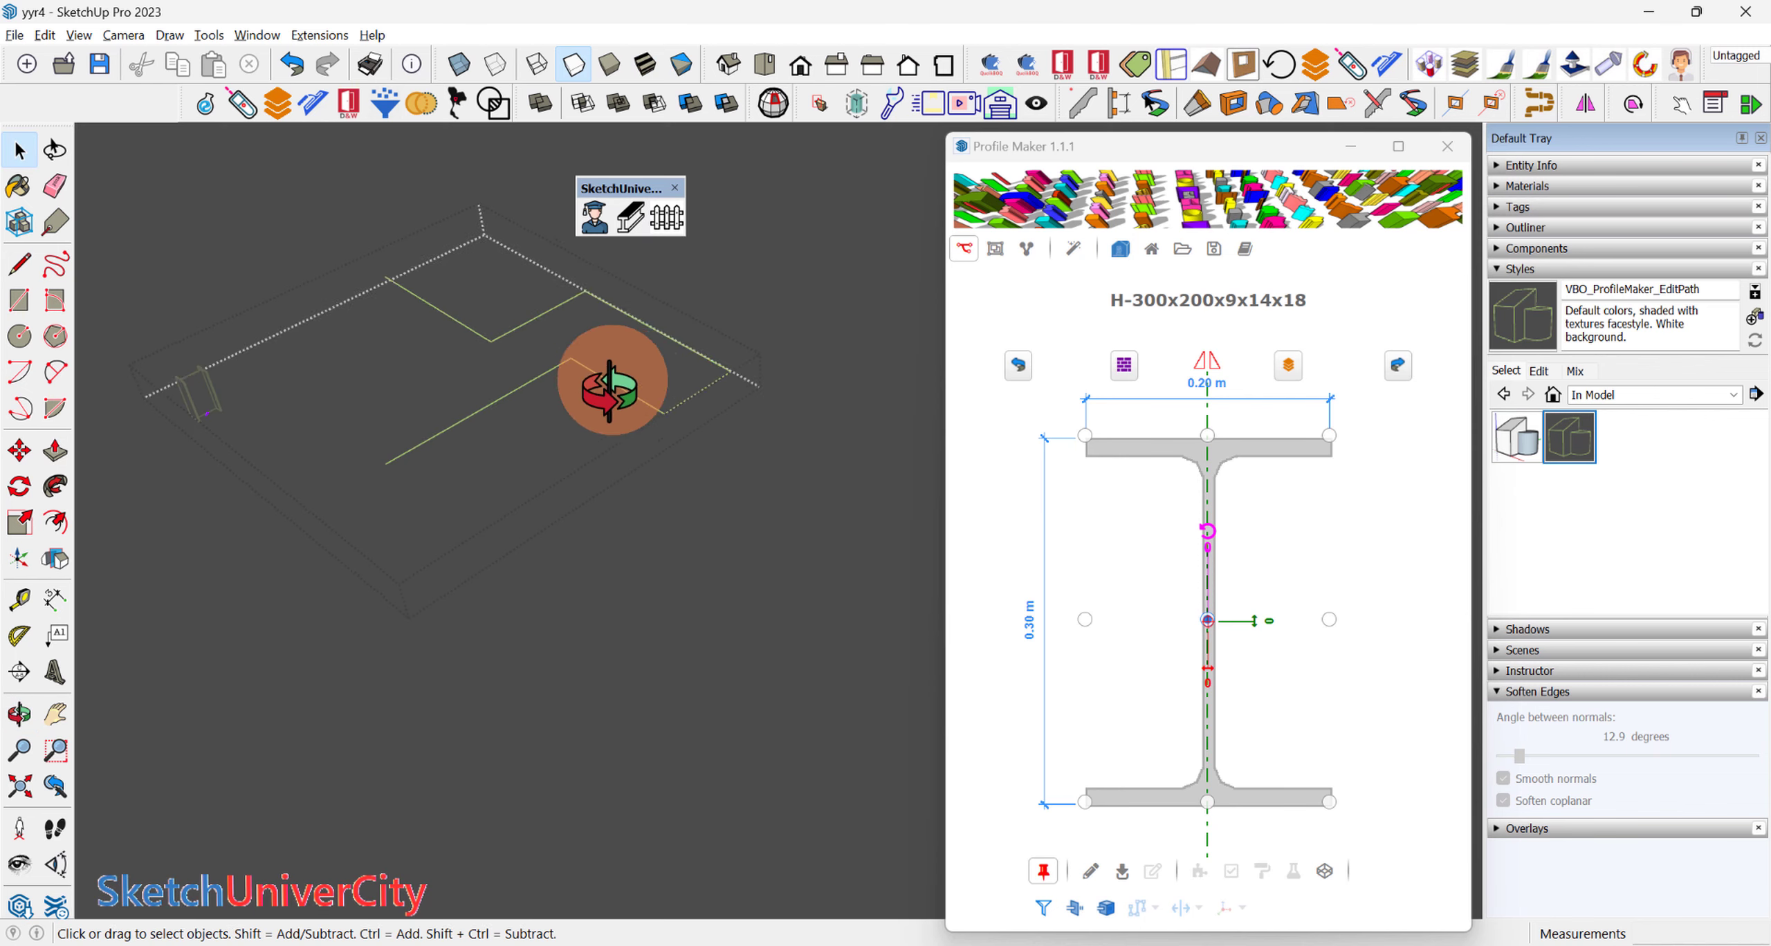
pyautogui.click(449, 426)
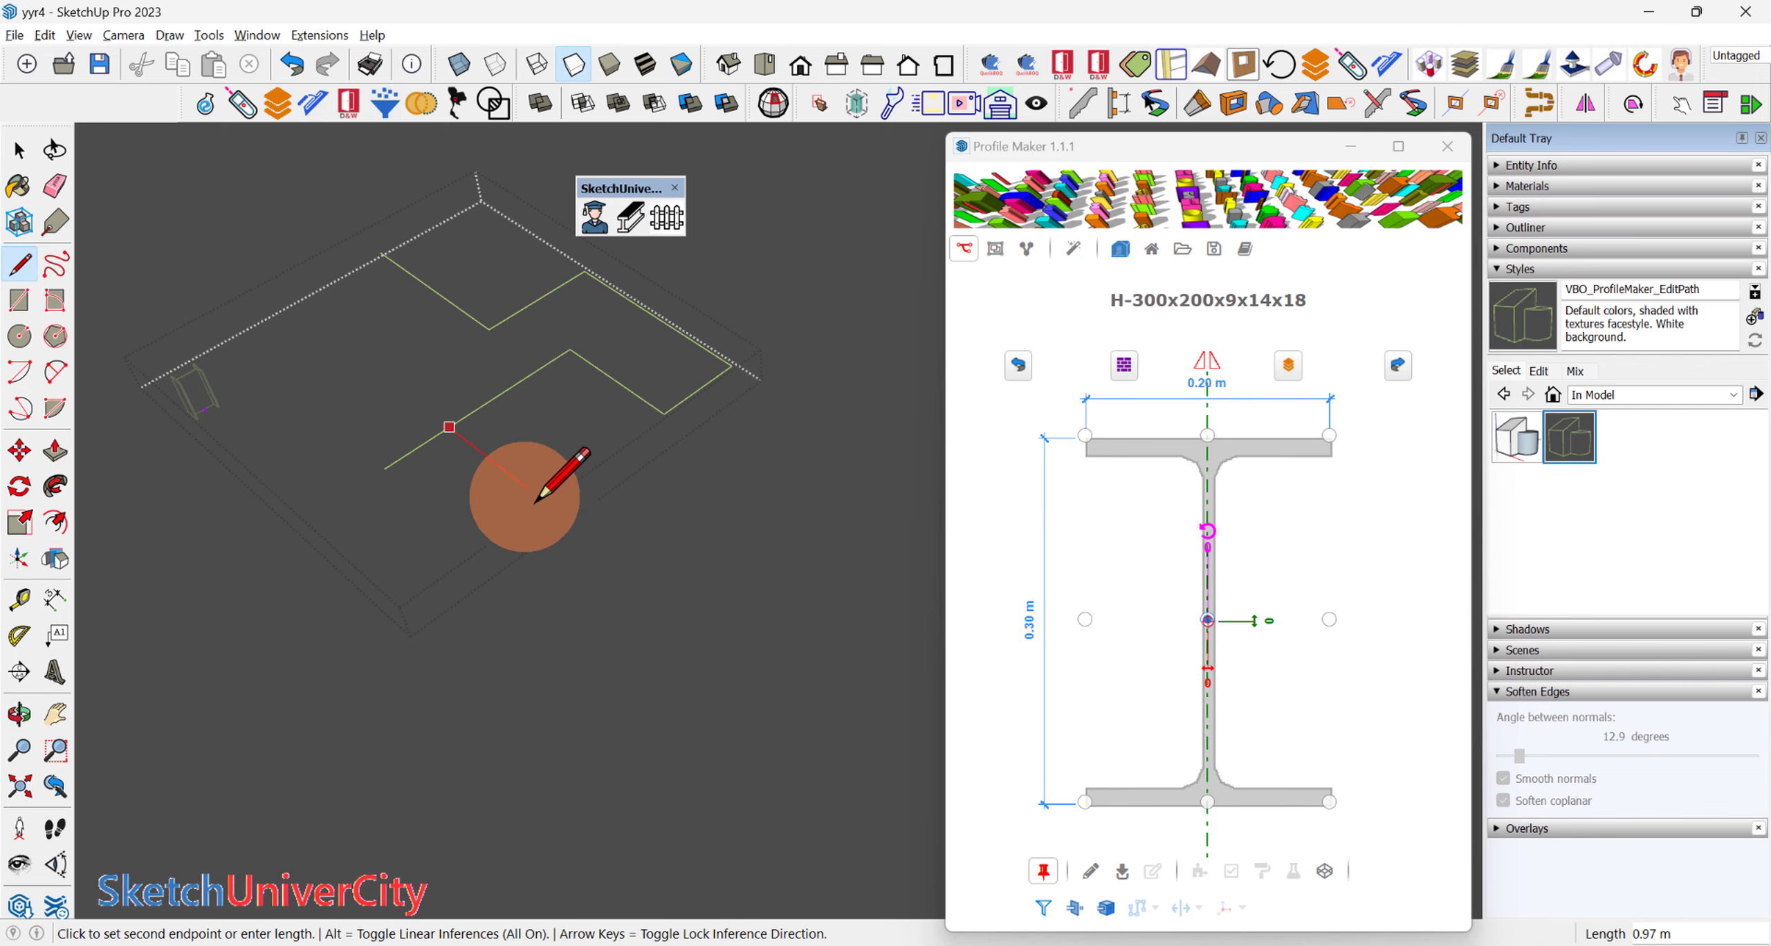
pyautogui.click(543, 500)
# Step: Draw another Line edge from the path's right end for a second stub
pyautogui.moveTo(543, 500)
pyautogui.mouseDown(button='middle')
pyautogui.moveTo(625, 482)
pyautogui.moveTo(689, 385)
pyautogui.moveTo(715, 422)
pyautogui.mouseUp(button='middle')
pyautogui.press('l')
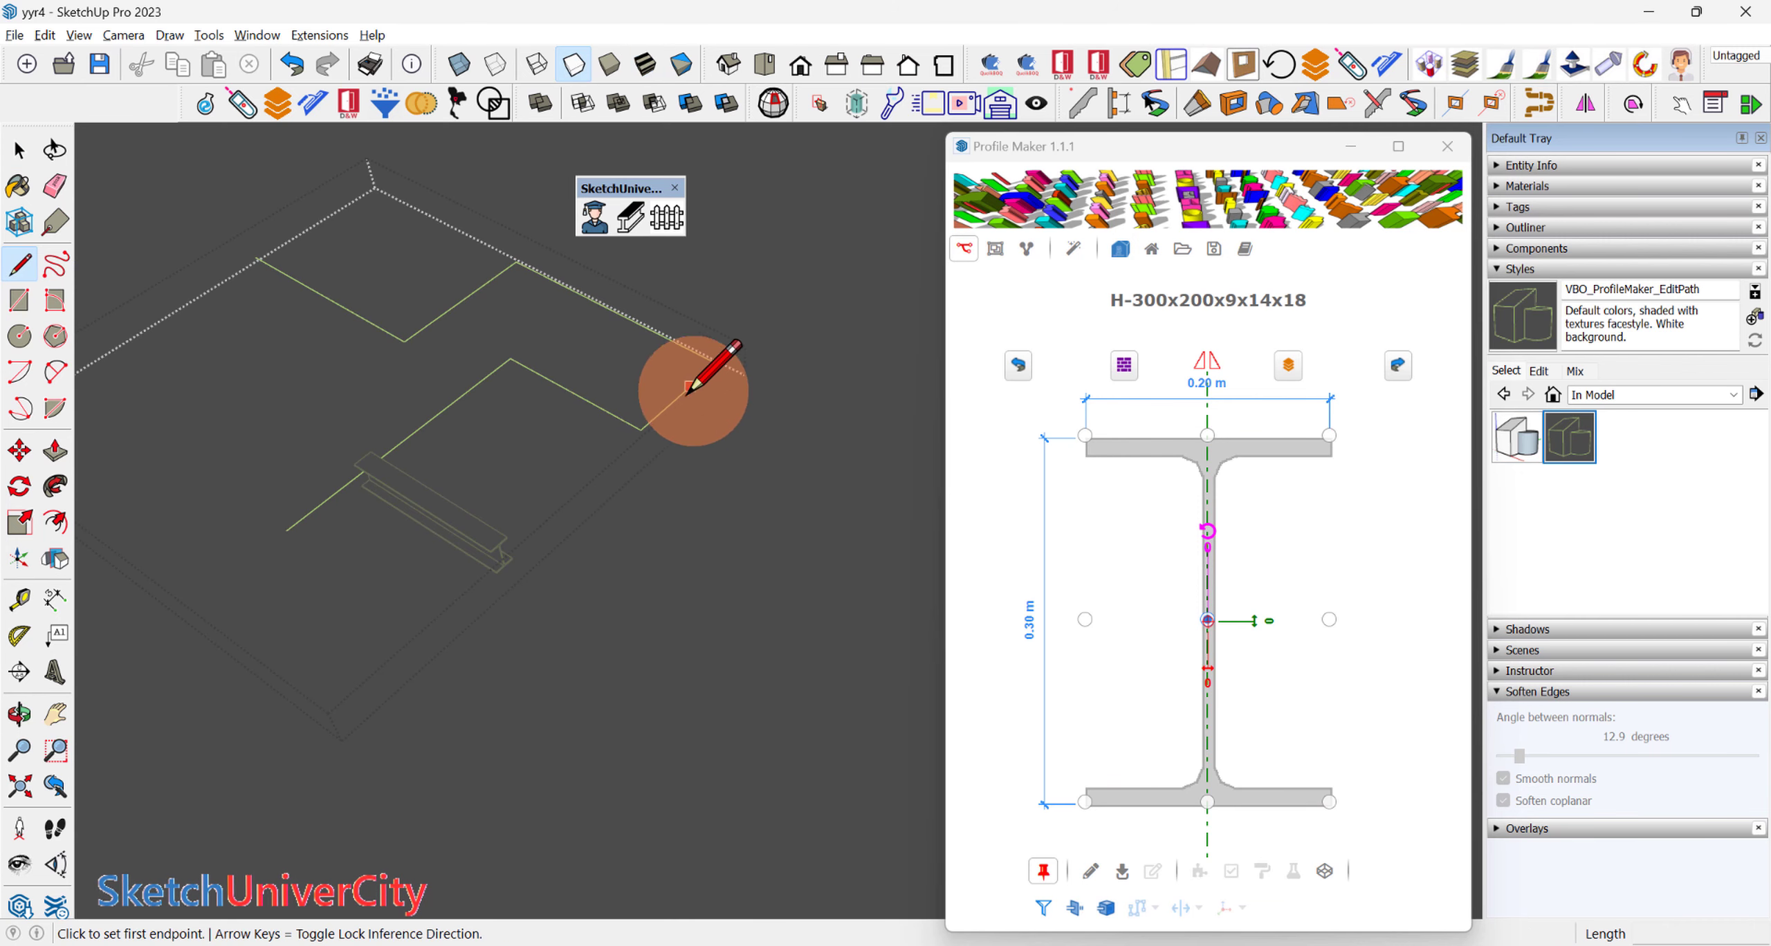
pyautogui.click(681, 398)
pyautogui.click(782, 454)
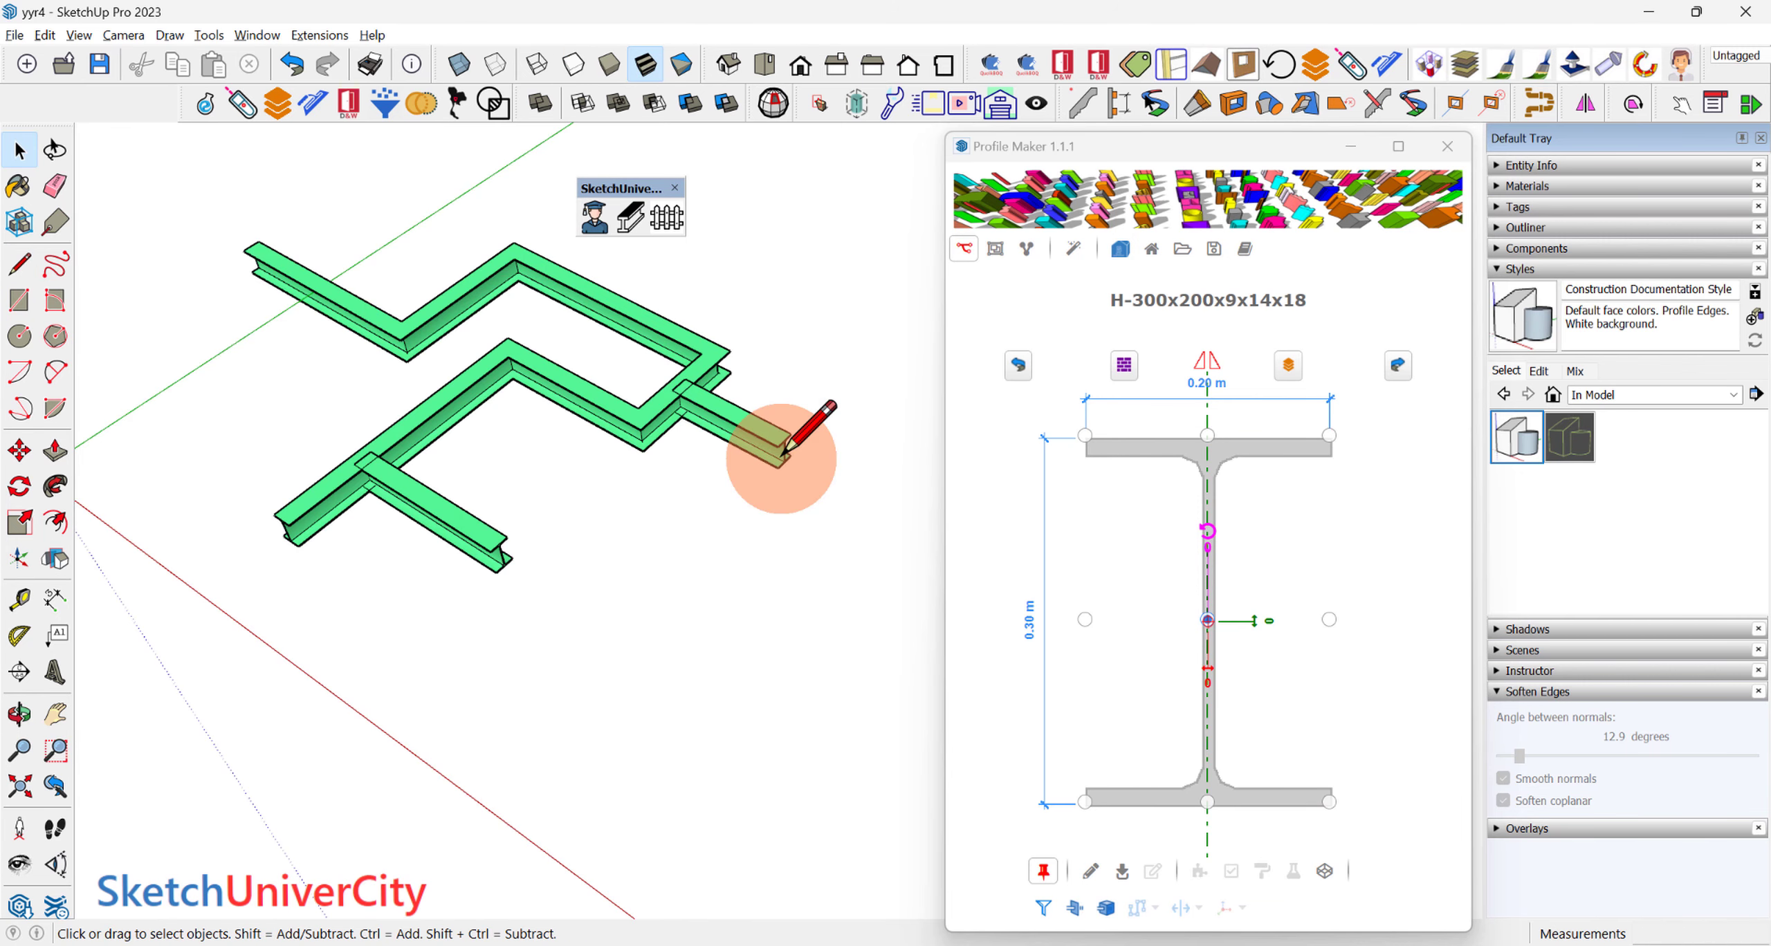
# Step: Draw a long crossing edge beyond the frame's right end to form a cross beam
pyautogui.doubleClick(725, 446)
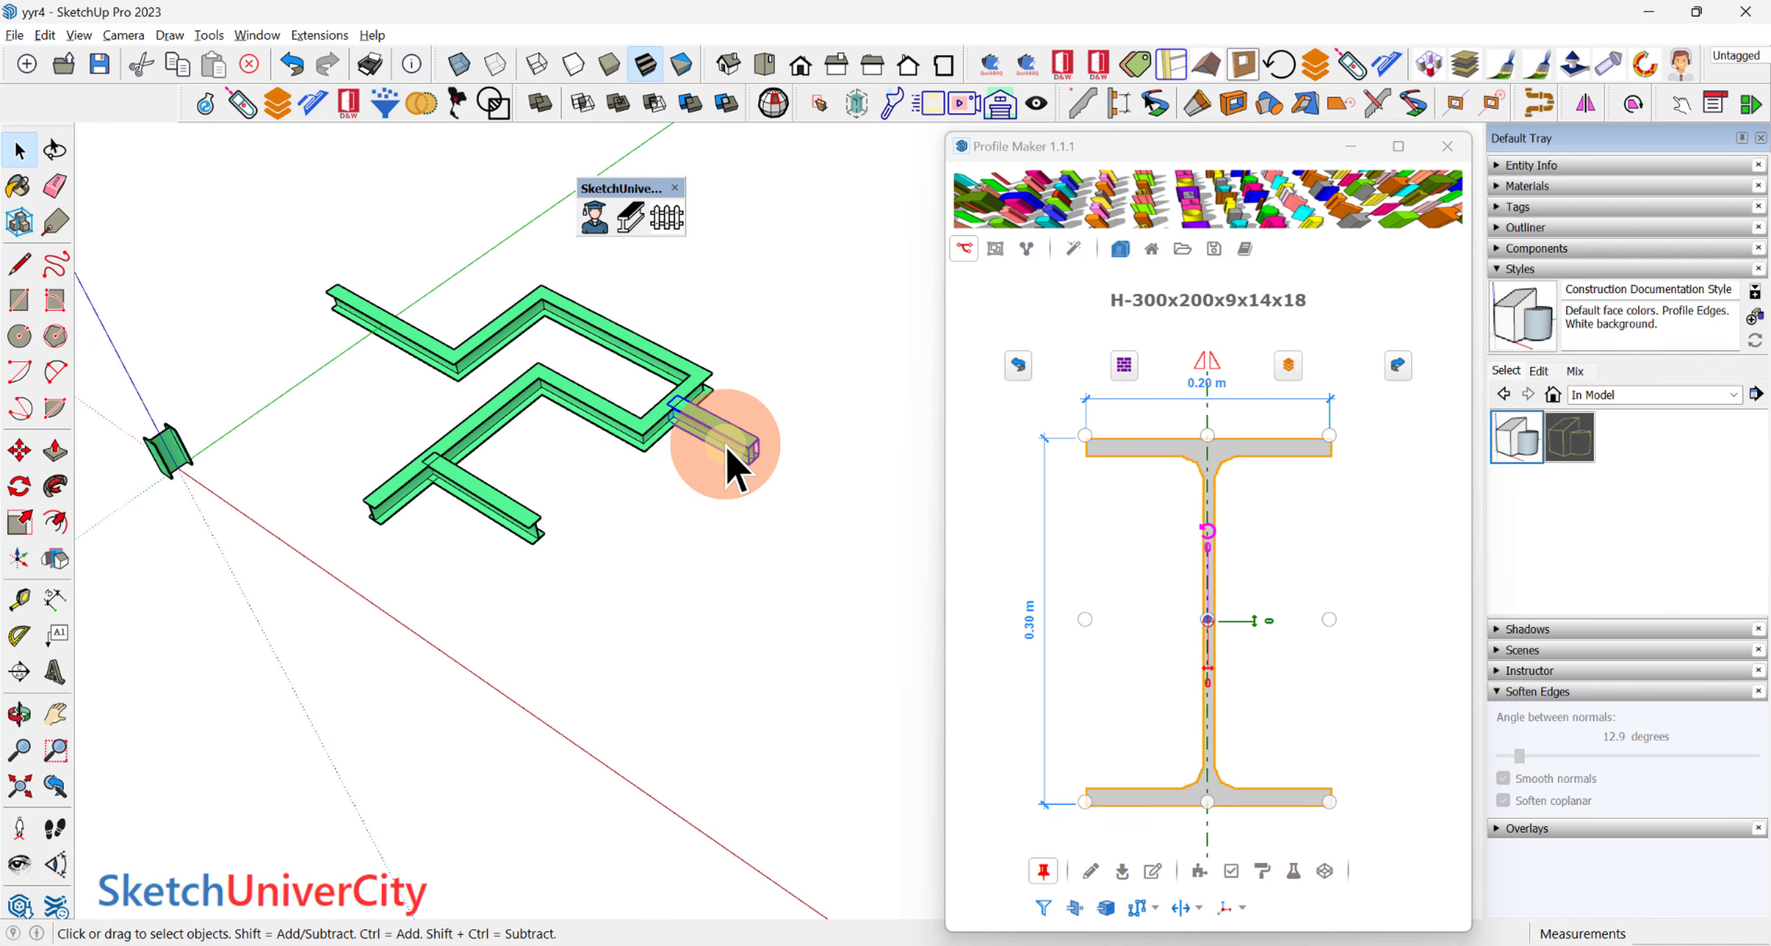
pyautogui.click(821, 386)
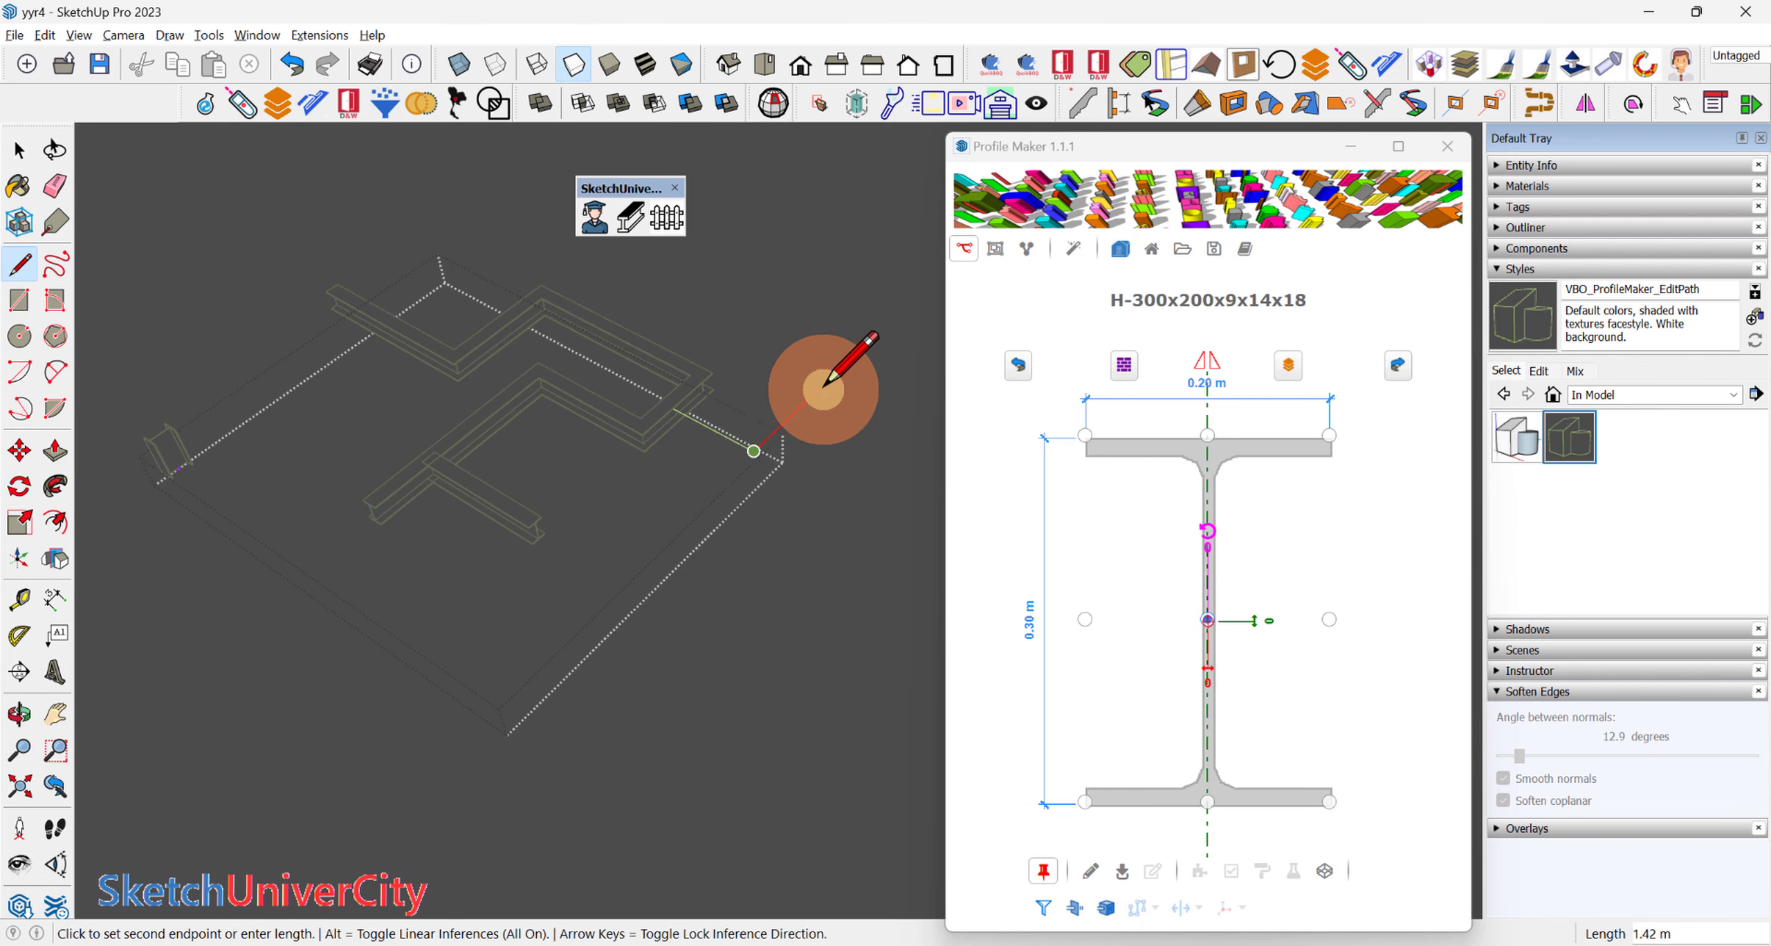
pyautogui.click(786, 560)
pyautogui.scroll(5, 772, 450)
pyautogui.moveTo(769, 437); pyautogui.dragTo(805, 423, button='middle')
pyautogui.scroll(-3, 805, 423)
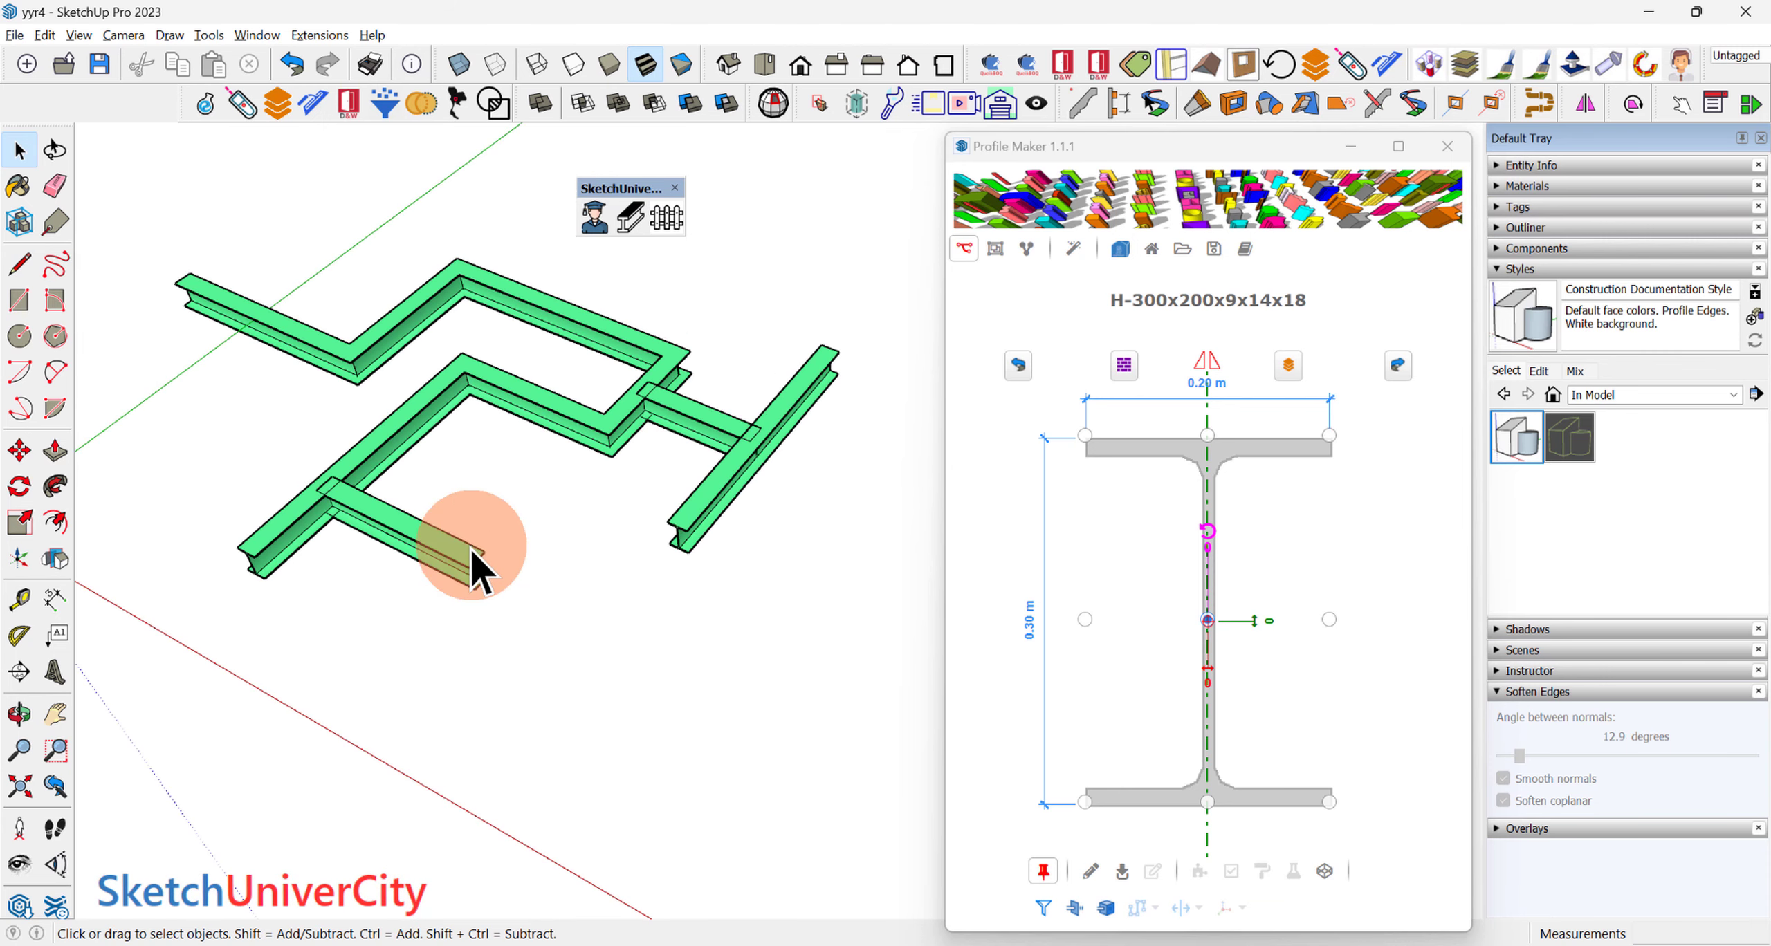
# Step: Open the lower-left beam's path, then exit path editing back to the beams
pyautogui.click(469, 548)
pyautogui.doubleClick(530, 423)
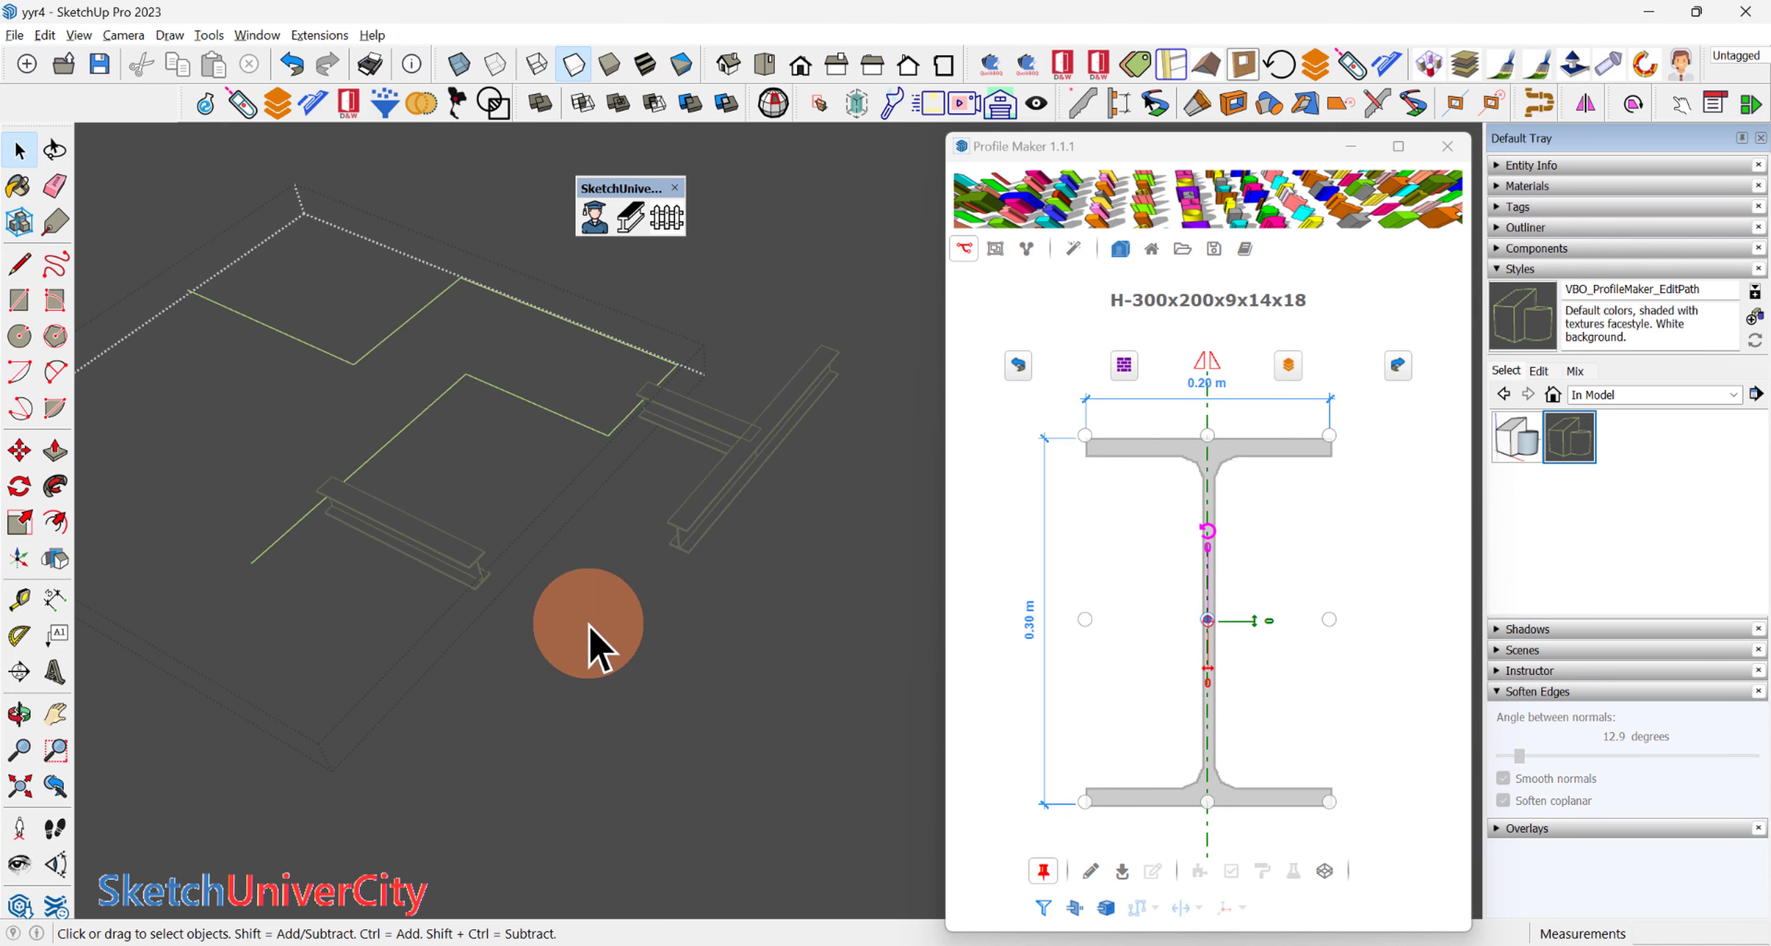
pyautogui.click(699, 517)
pyautogui.click(695, 415)
pyautogui.click(664, 663)
pyautogui.scroll(-2, 367, 603)
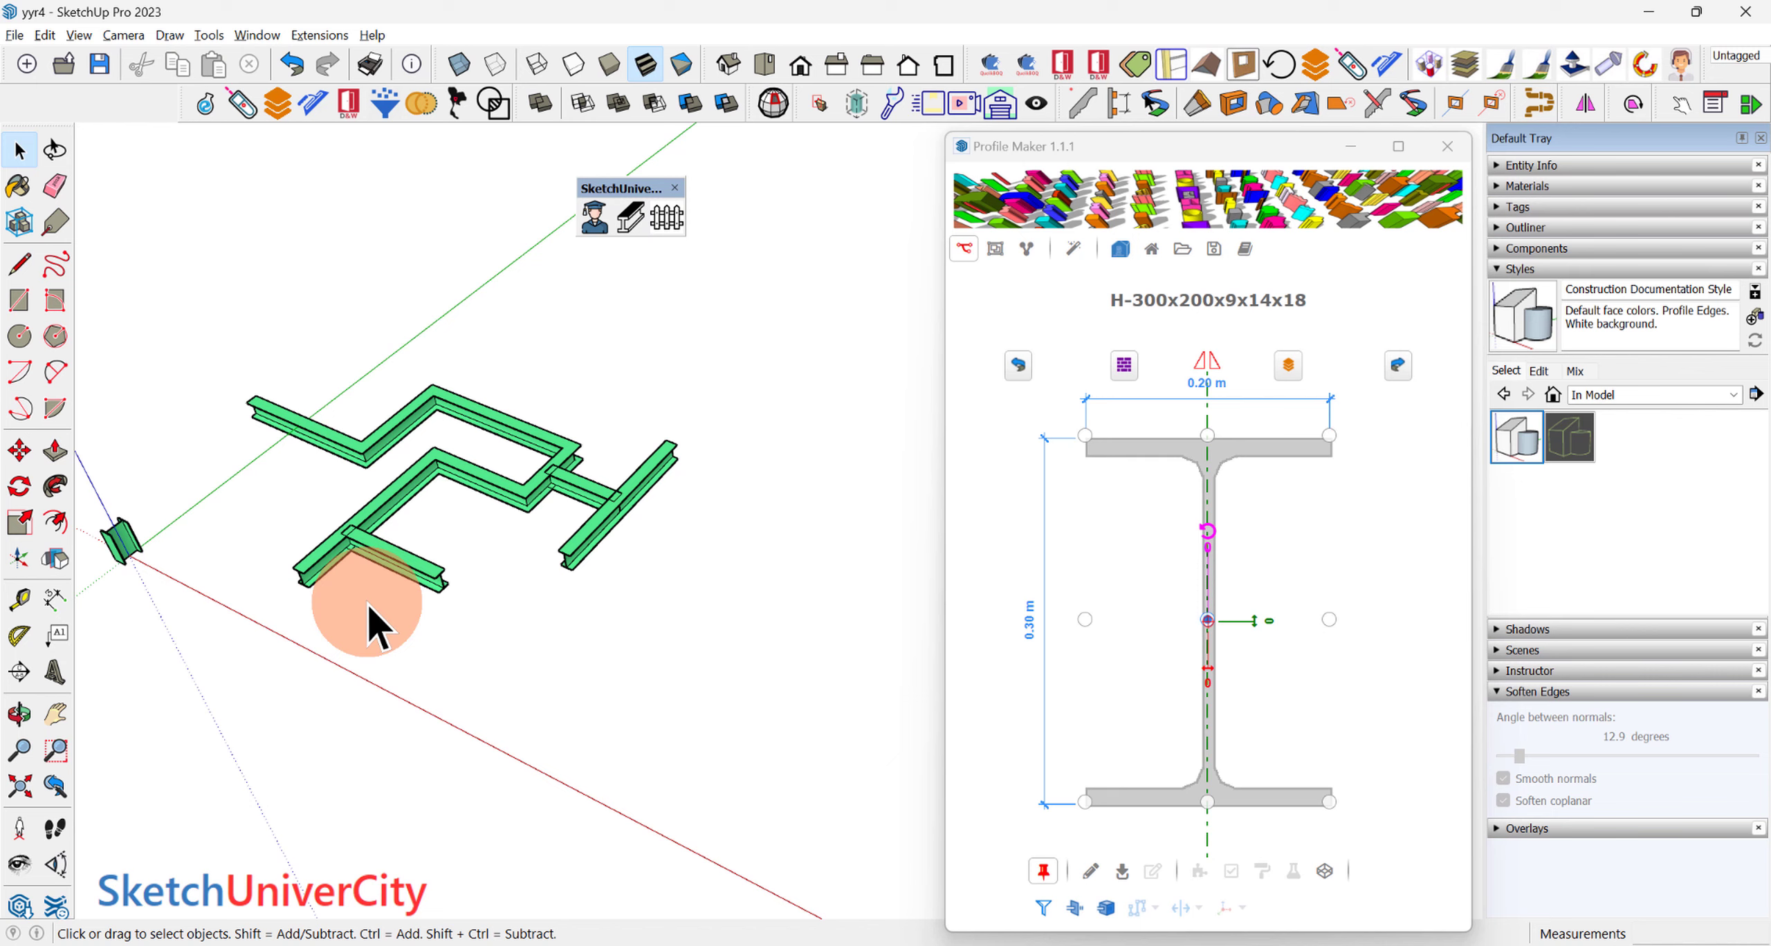
pyautogui.scroll(-2, 415, 595)
pyautogui.scroll(1, 540, 536)
pyautogui.scroll(-1, 579, 484)
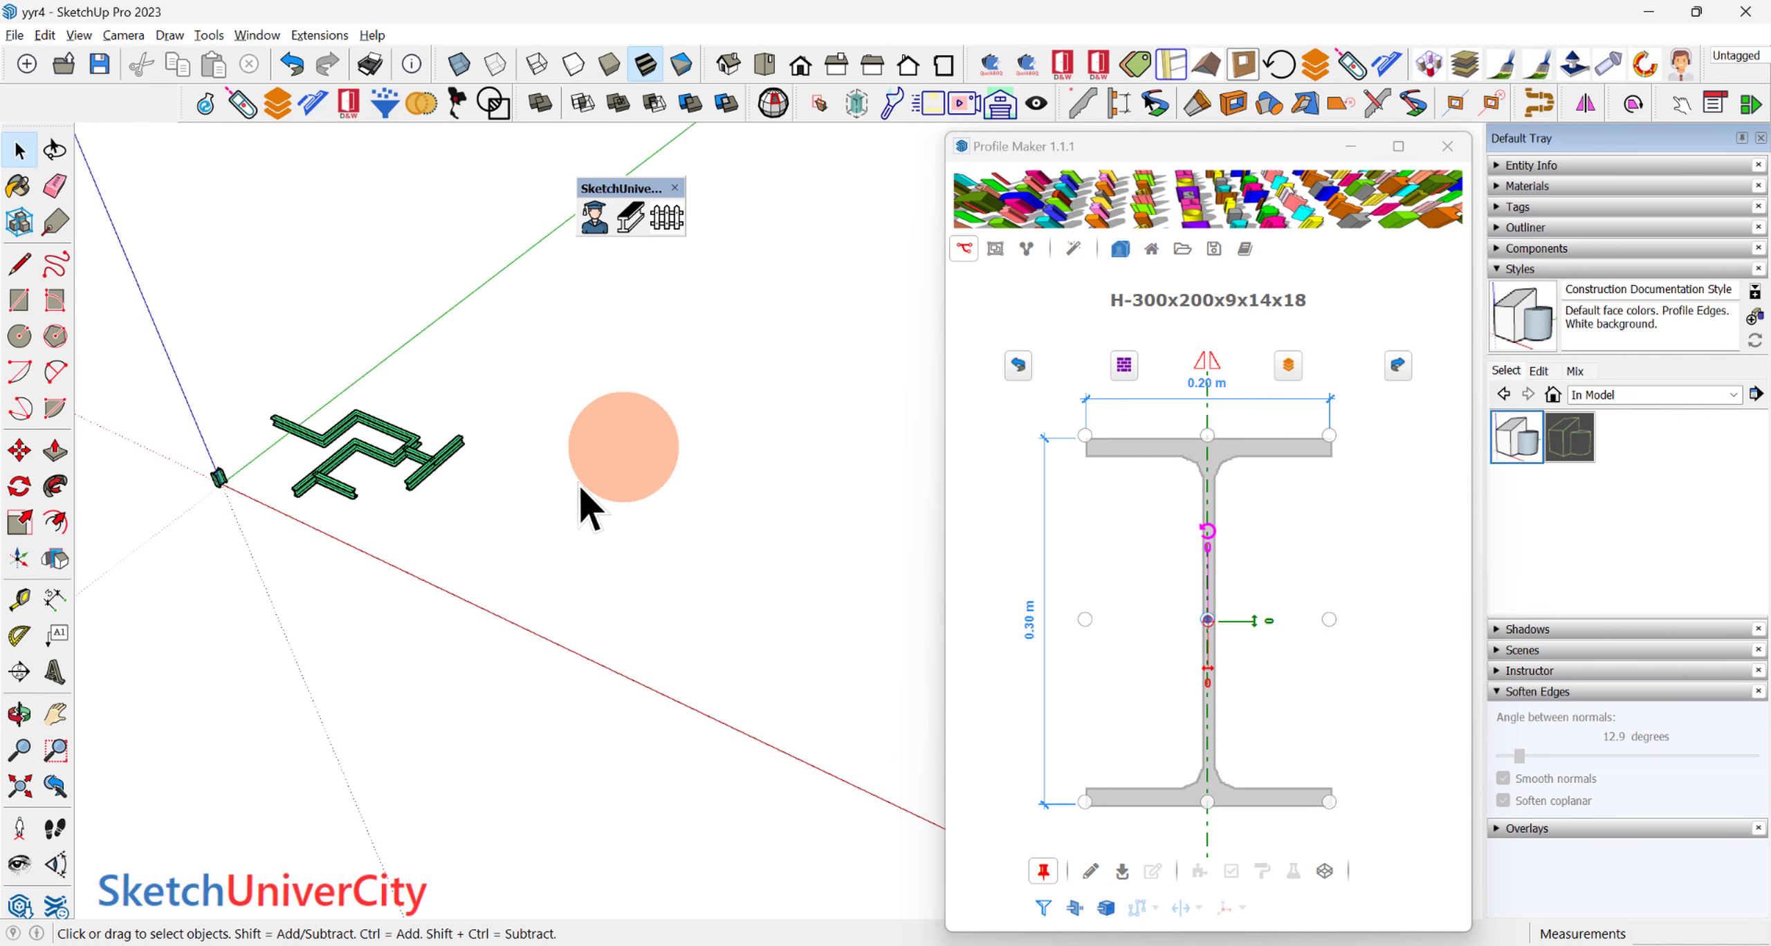
pyautogui.scroll(1, 578, 484)
# Step: Draw a new straight H-300x200 beam beside the stepped frame
pyautogui.click(1090, 871)
pyautogui.click(413, 545)
pyautogui.click(500, 471)
pyautogui.scroll(1, 463, 487)
pyautogui.scroll(1, 470, 492)
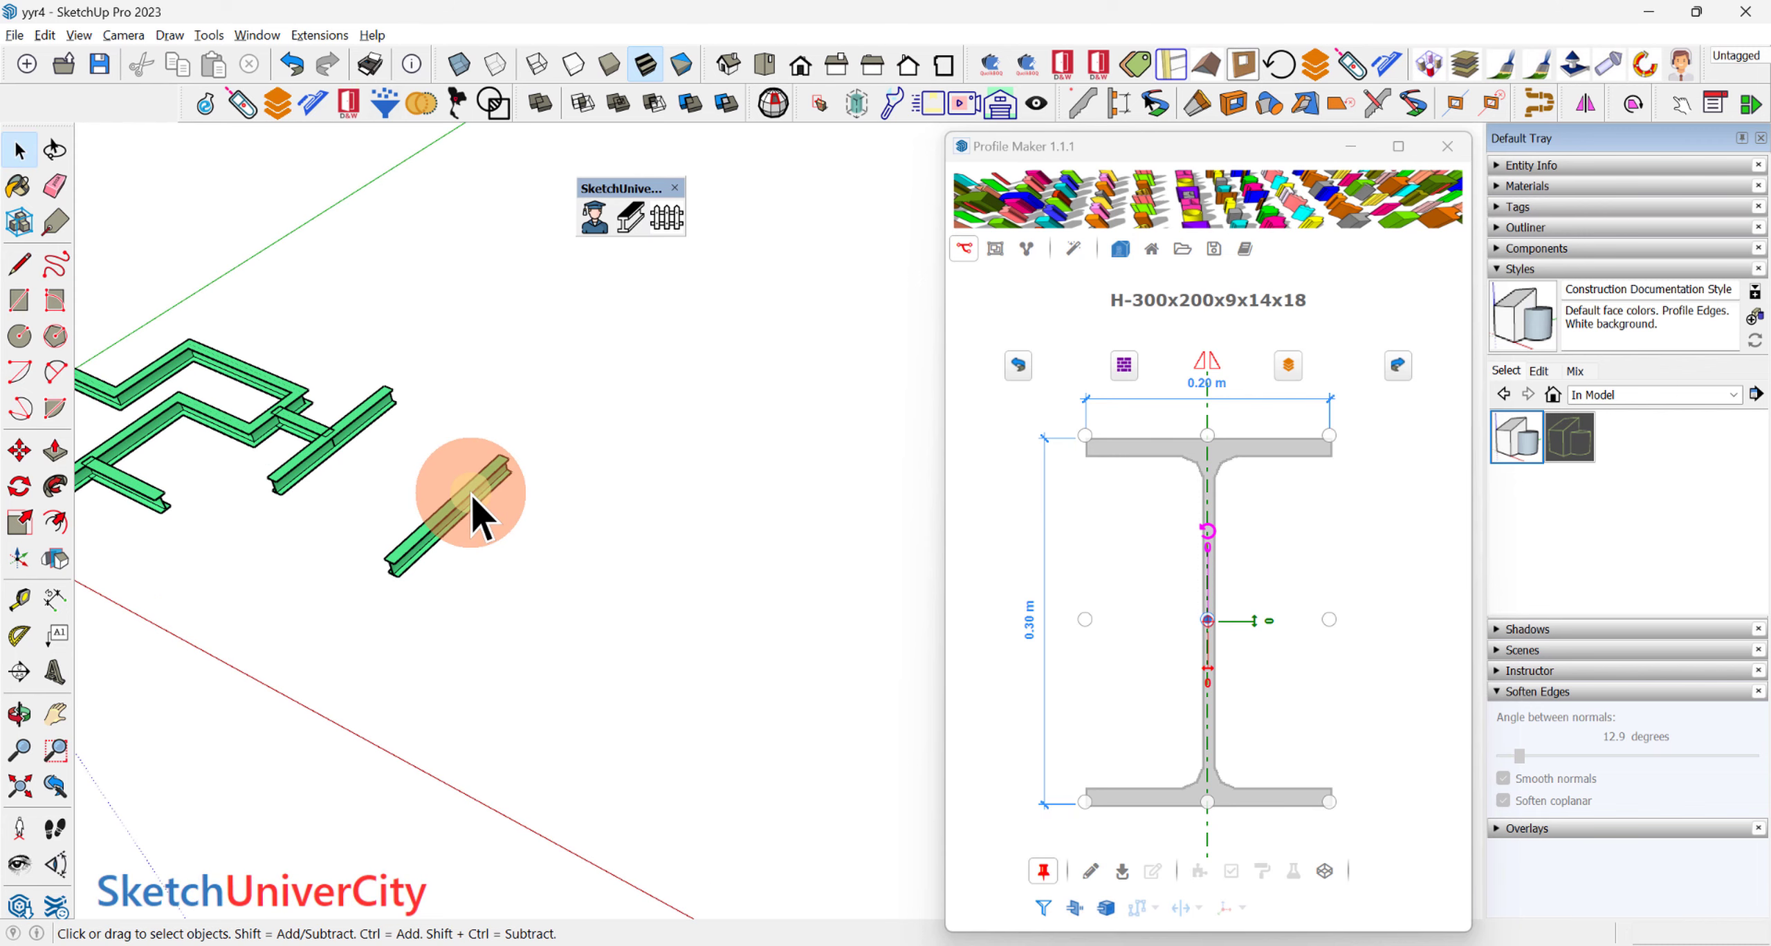
# Step: Add Line edges to the beam's path, closing a rectangle split by a middle crossbar
pyautogui.doubleClick(471, 493)
pyautogui.press('l')
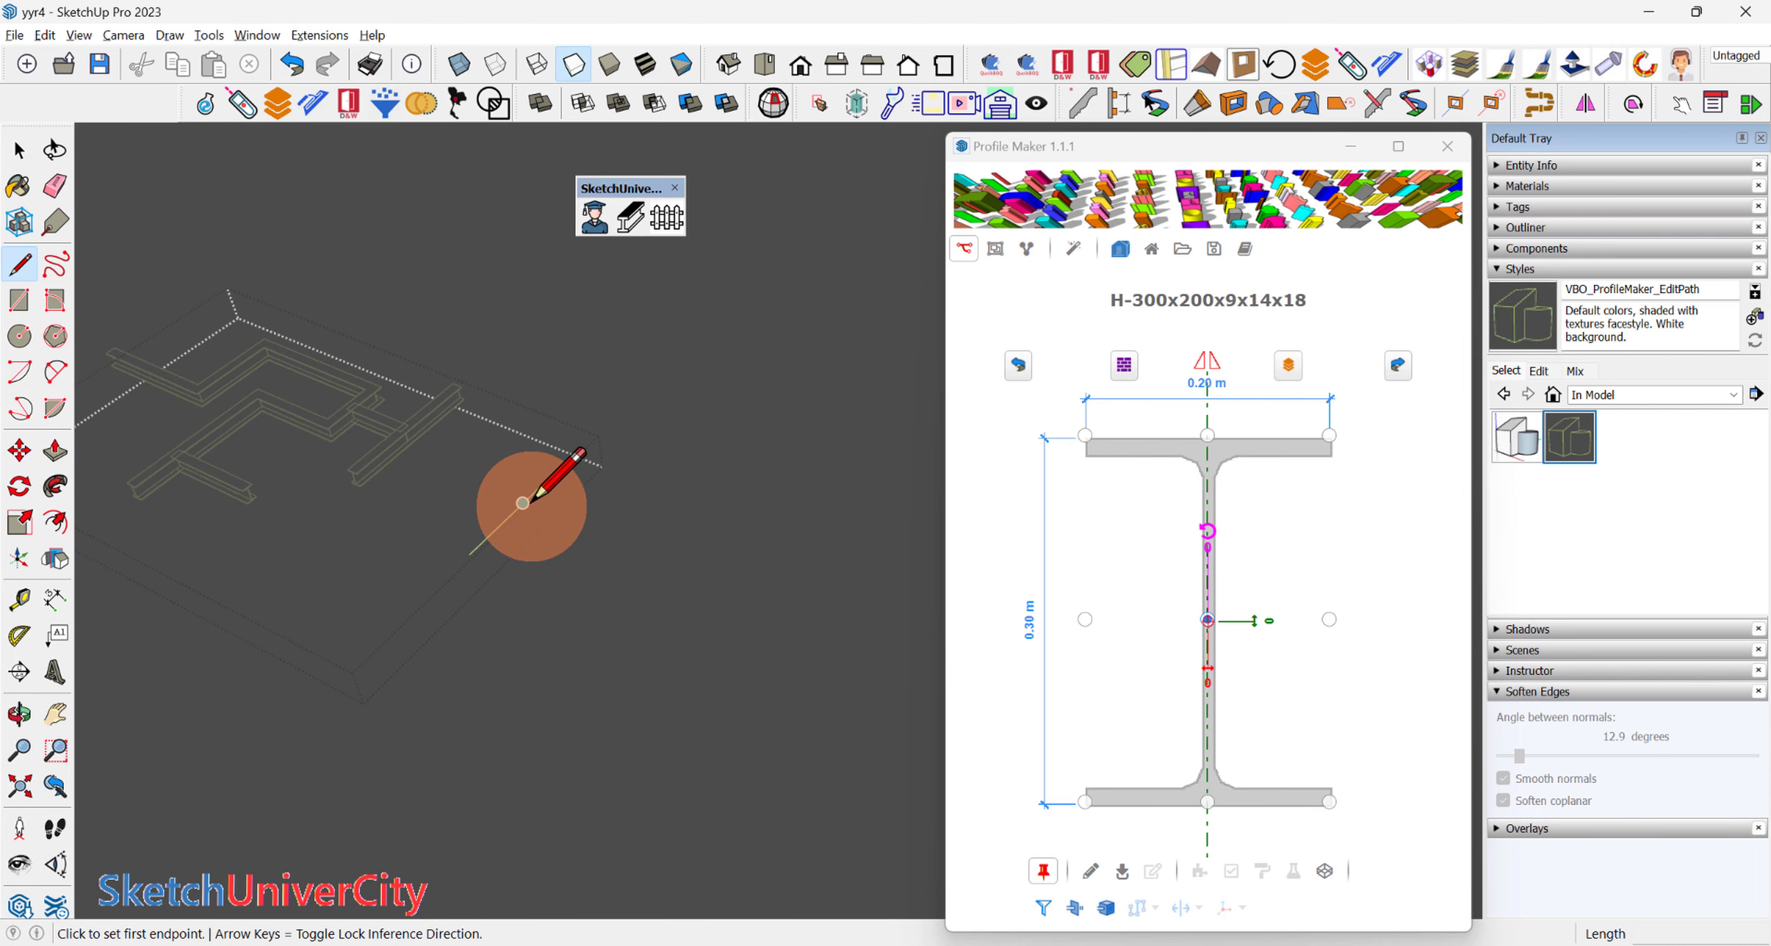
pyautogui.click(524, 503)
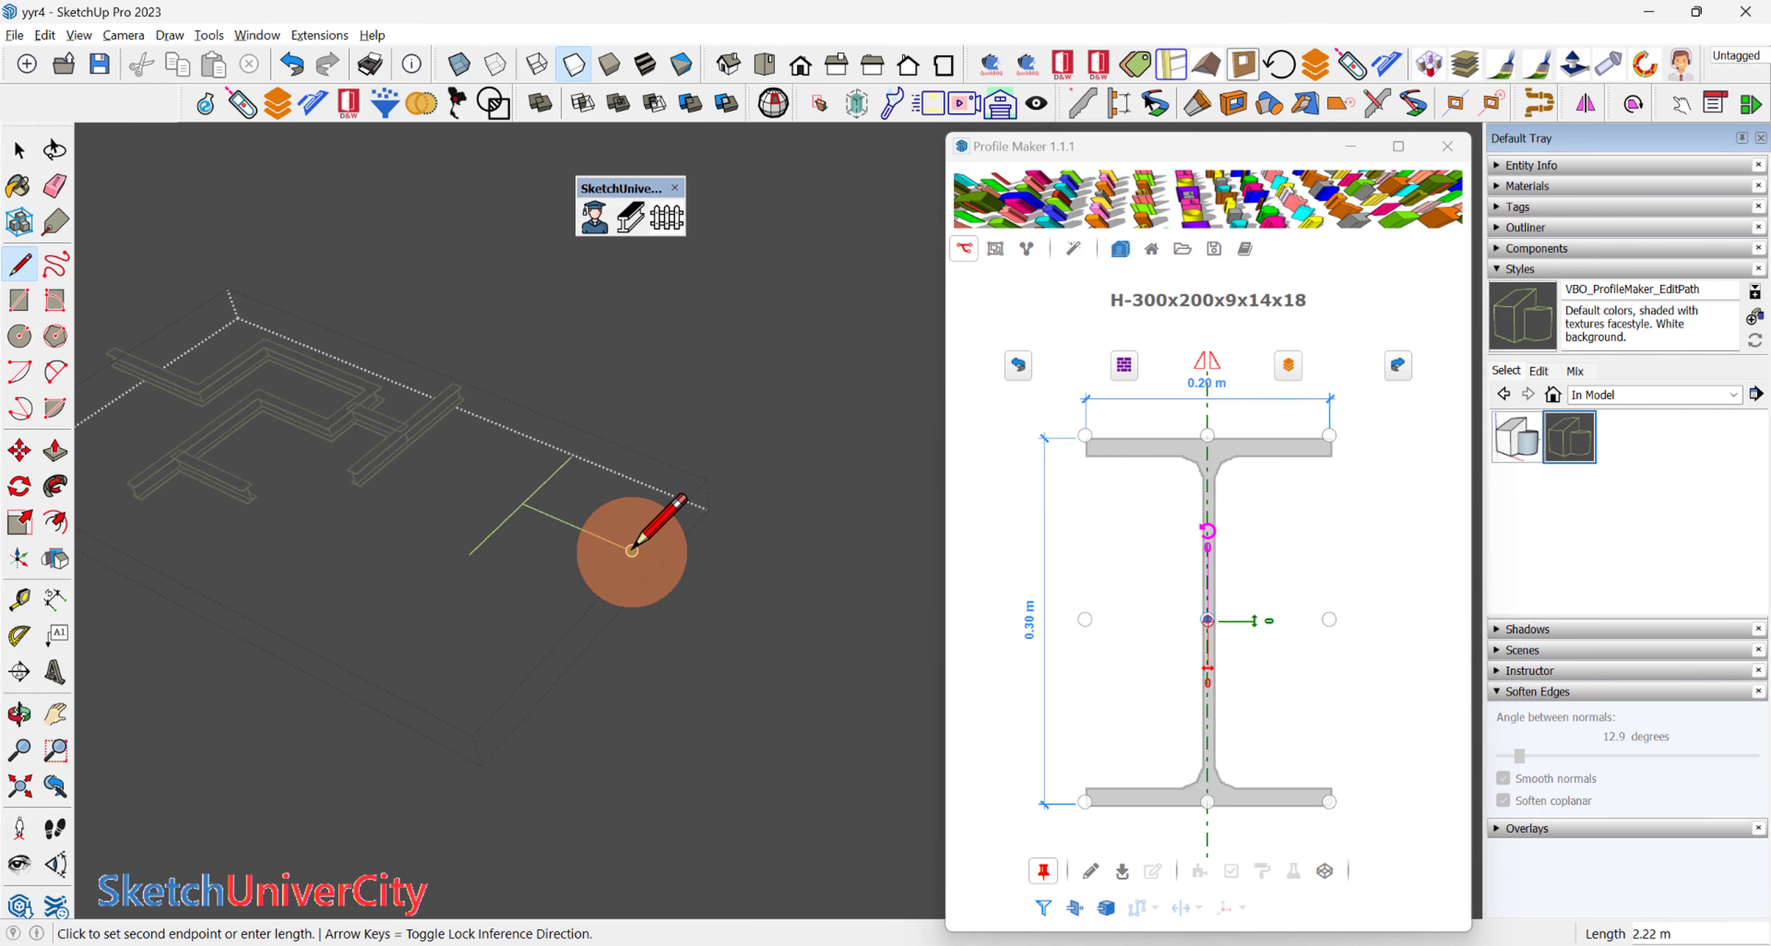
pyautogui.click(632, 551)
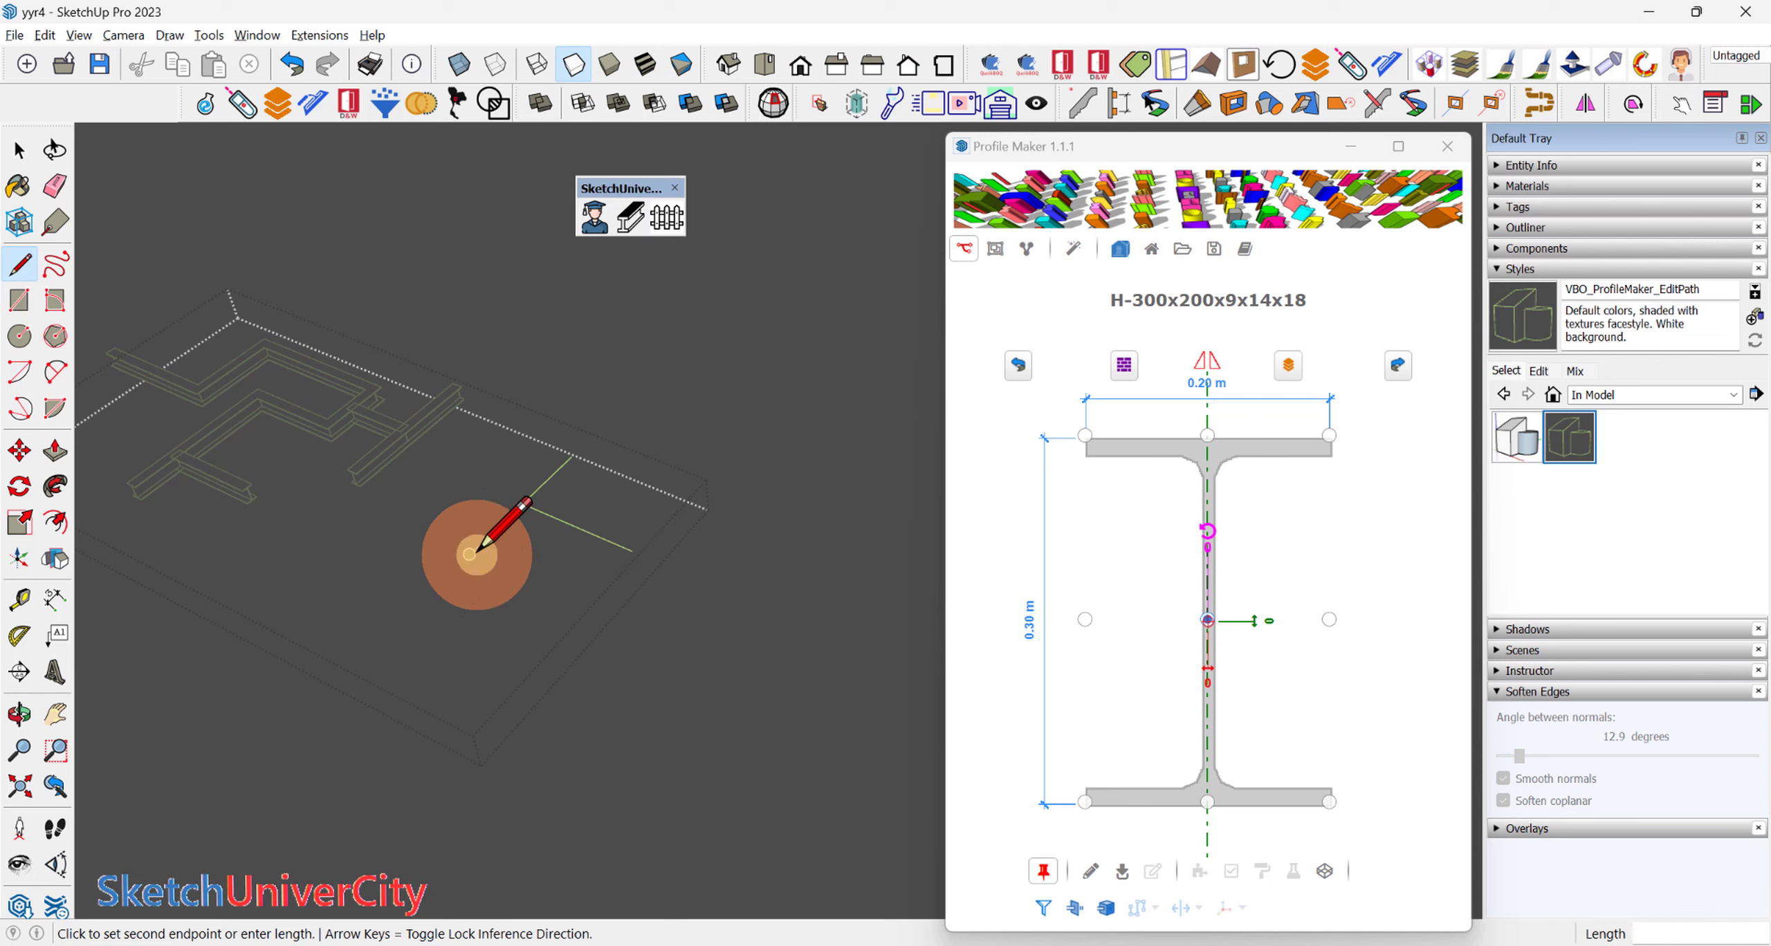
pyautogui.press('Escape')
pyautogui.click(572, 456)
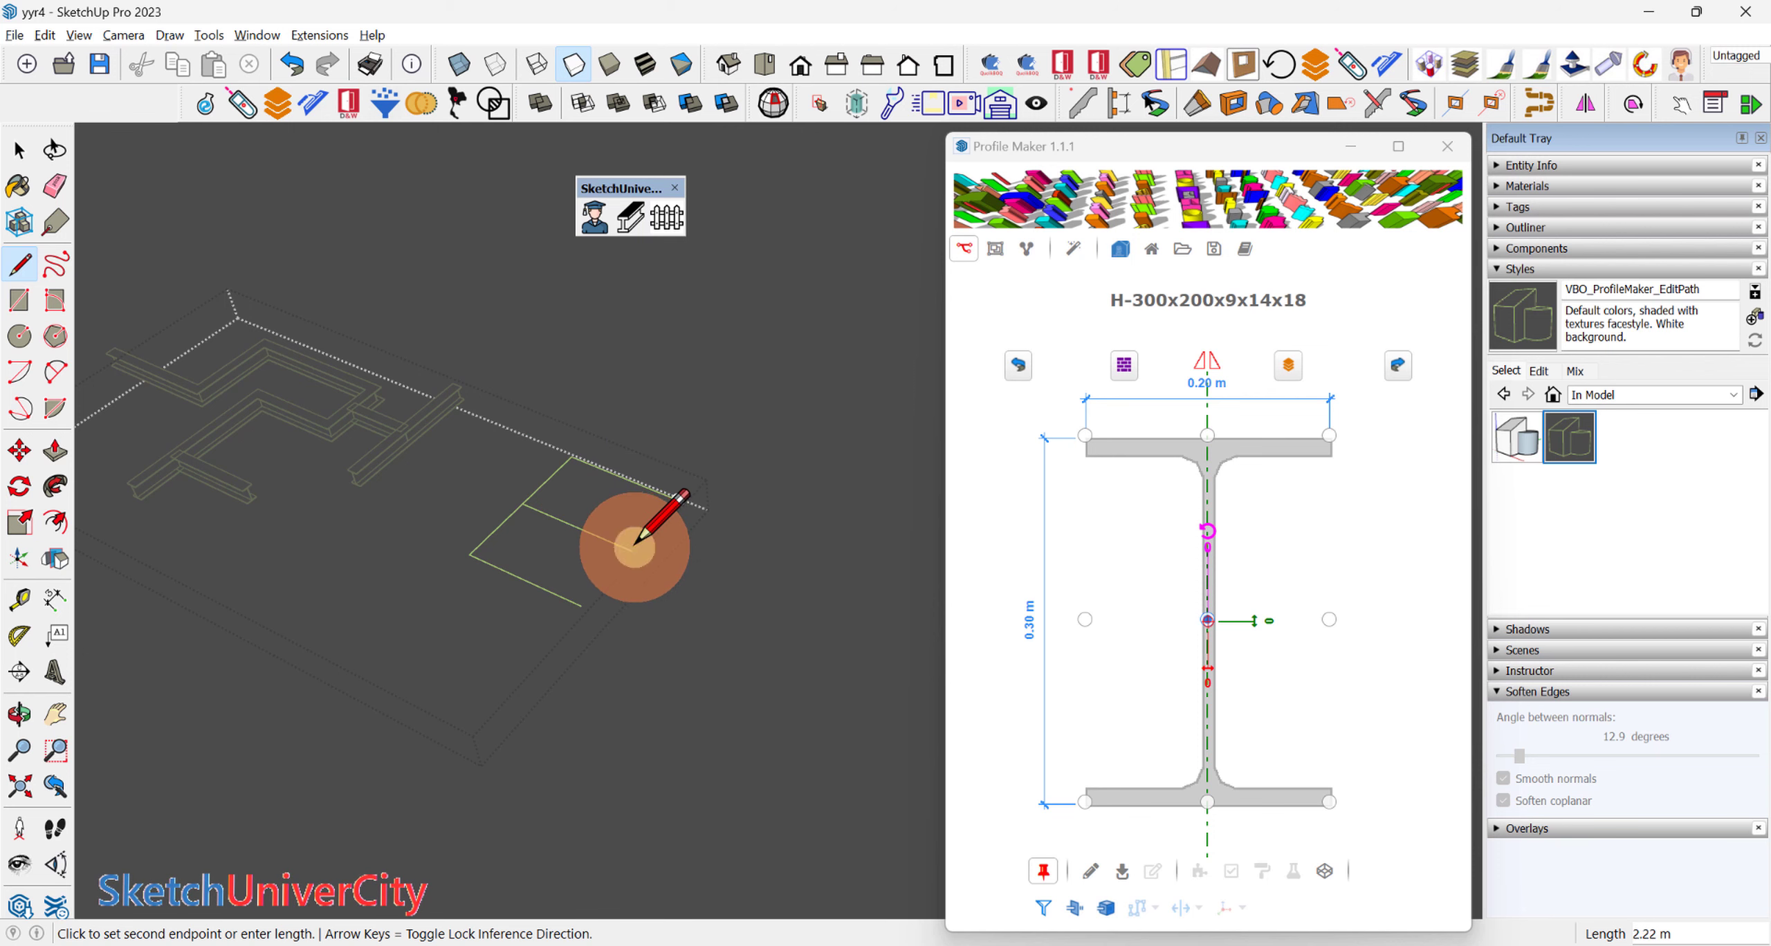
pyautogui.click(602, 575)
pyautogui.press('space')
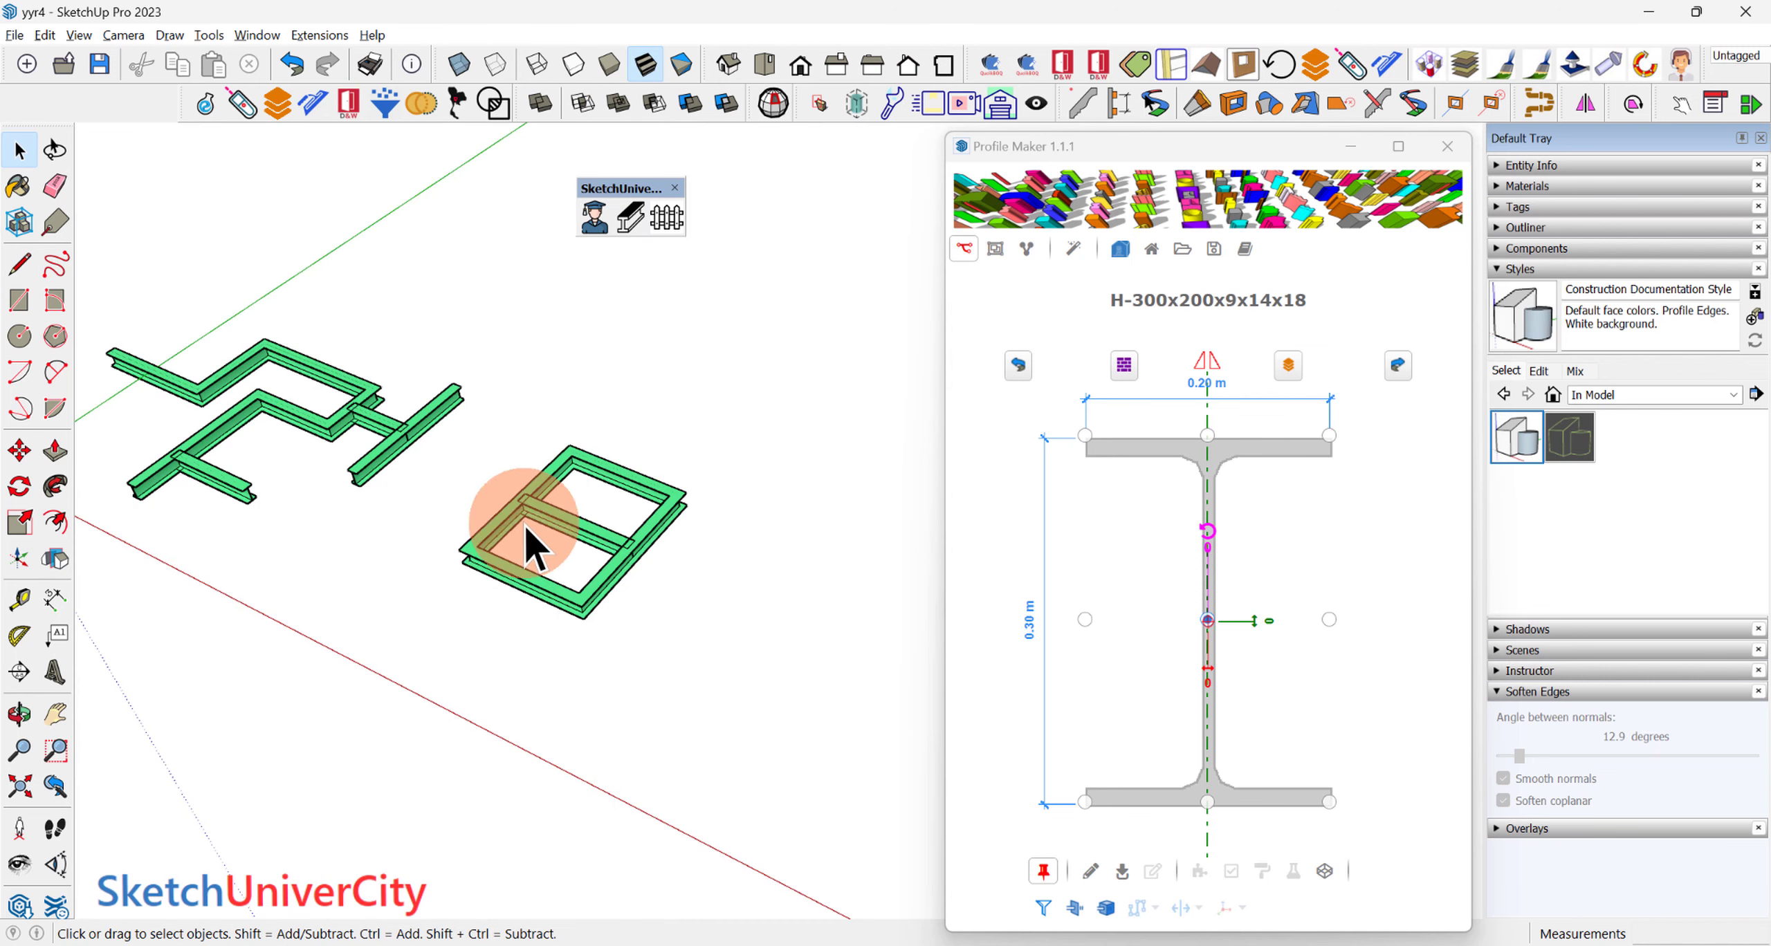
pyautogui.moveTo(523, 523)
pyautogui.mouseDown(button='middle')
pyautogui.moveTo(489, 523)
pyautogui.moveTo(612, 526)
pyautogui.mouseUp(button='middle')
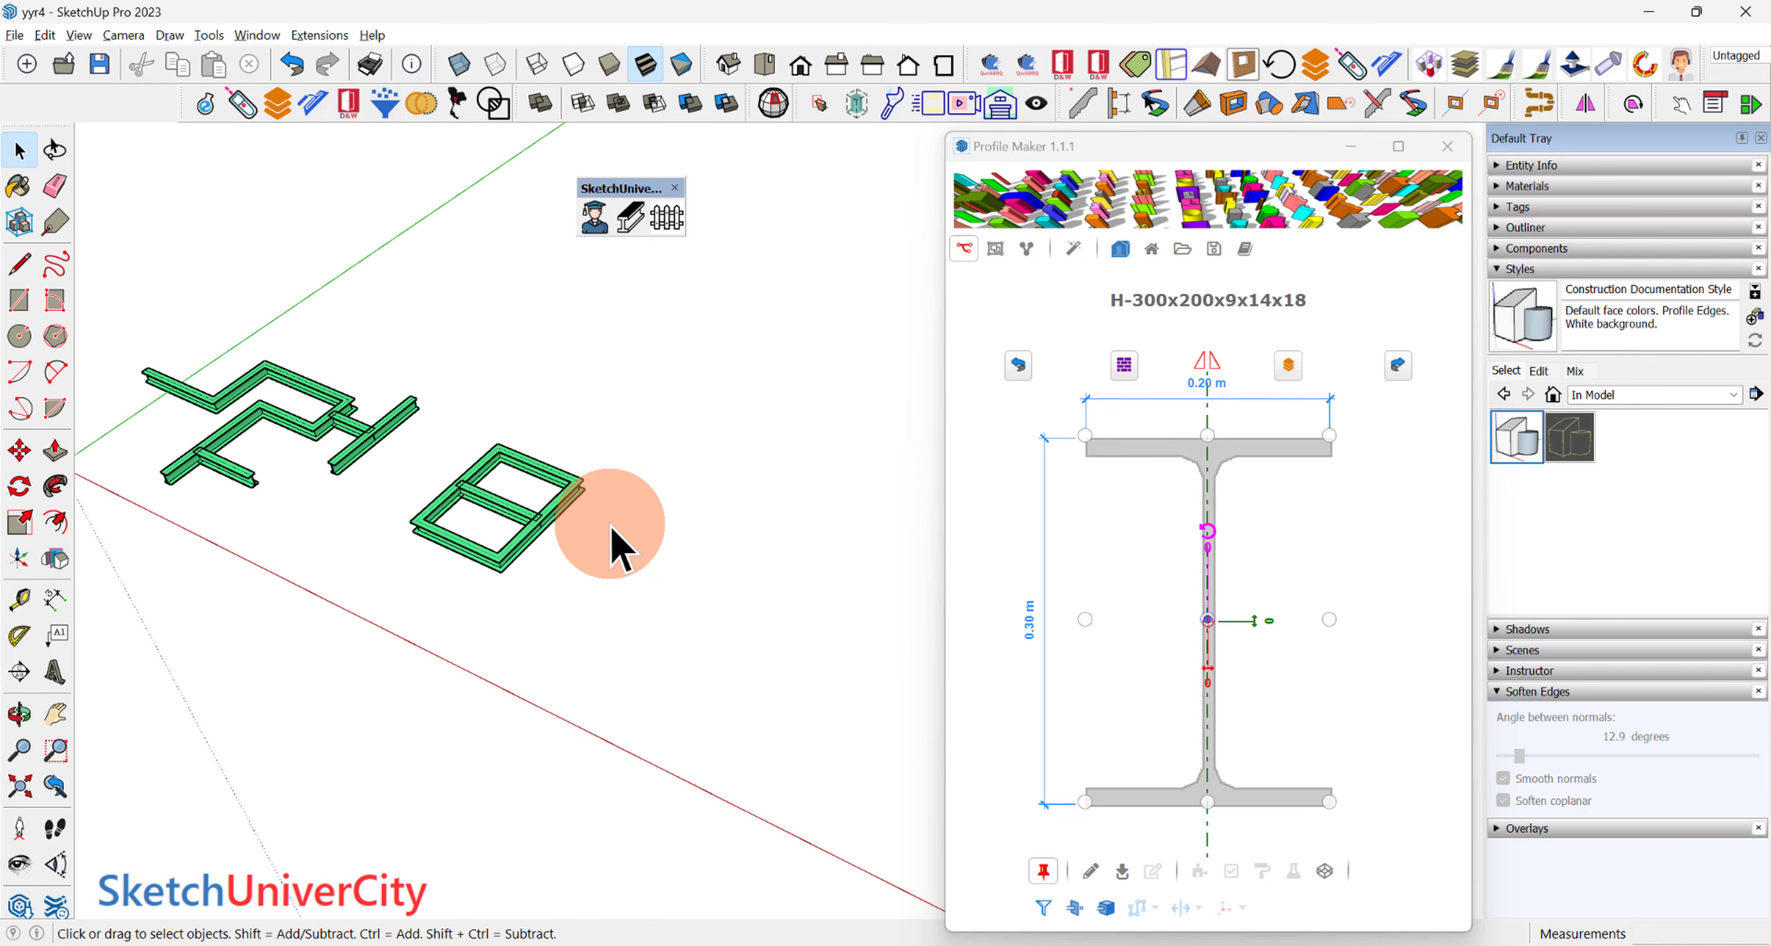
pyautogui.click(1090, 872)
# Step: Draw a short straight H-300x200 beam
pyautogui.click(652, 565)
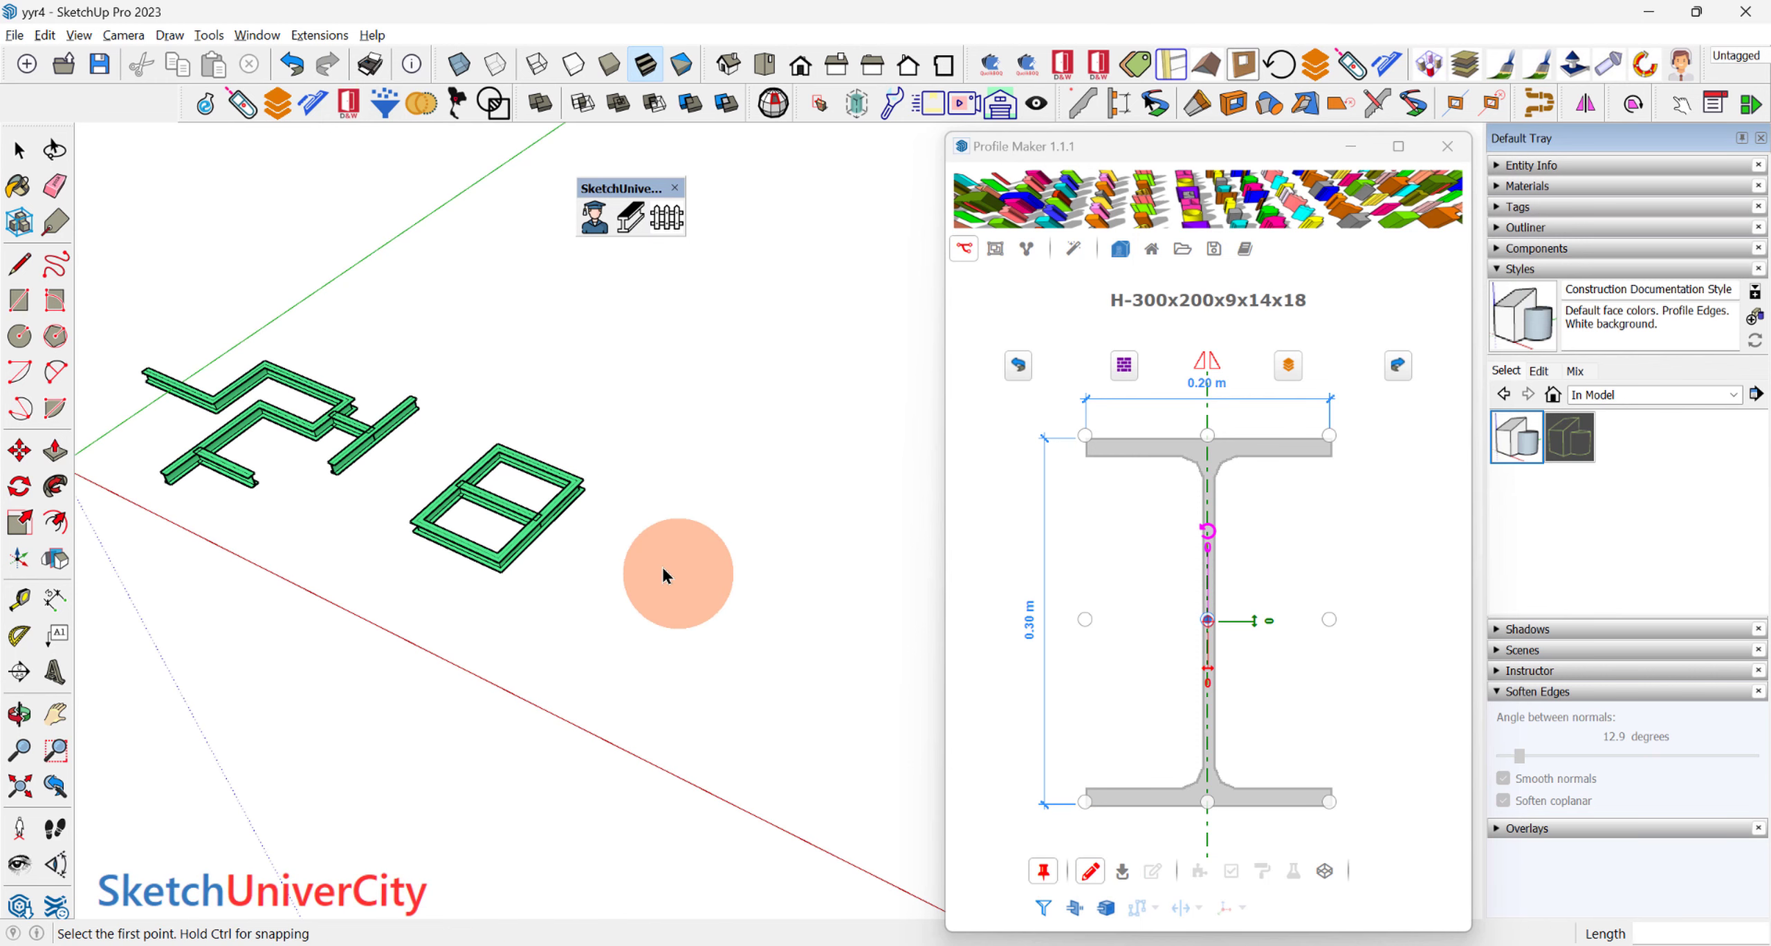
pyautogui.click(717, 489)
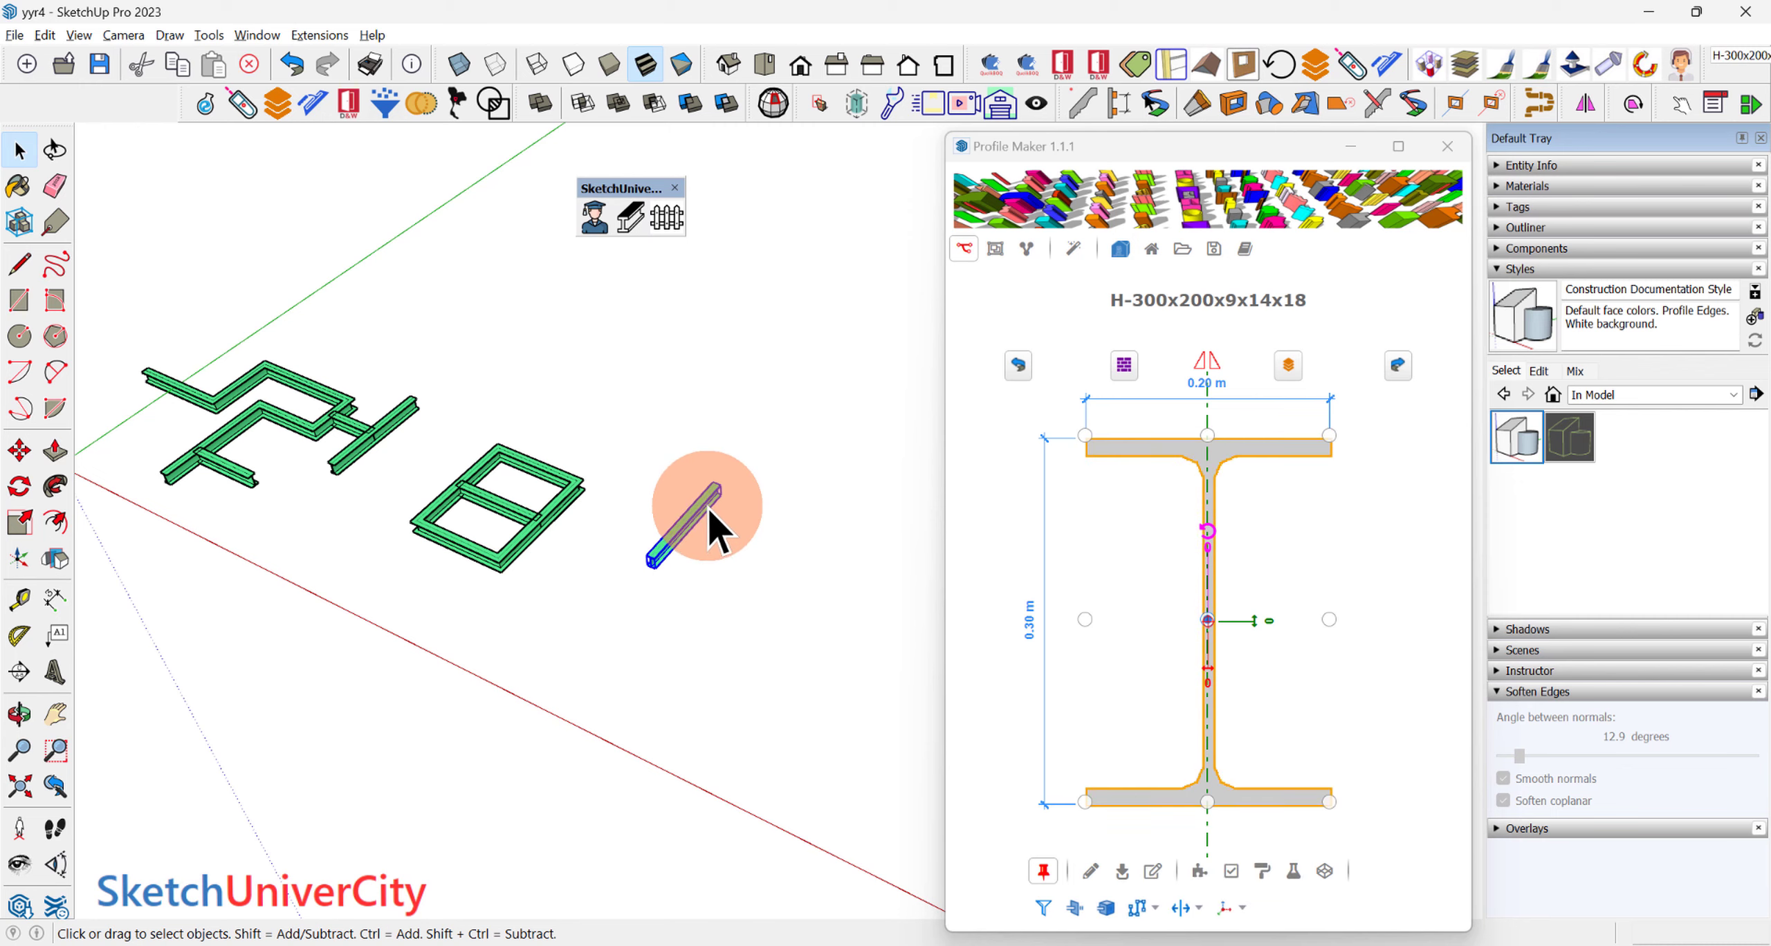
pyautogui.moveTo(770, 550)
pyautogui.mouseDown(button='middle')
pyautogui.moveTo(697, 527)
pyautogui.moveTo(736, 565)
pyautogui.mouseUp(button='middle')
# Step: Draw a rectangle on the ground plane in the beam's path
pyautogui.press('r')
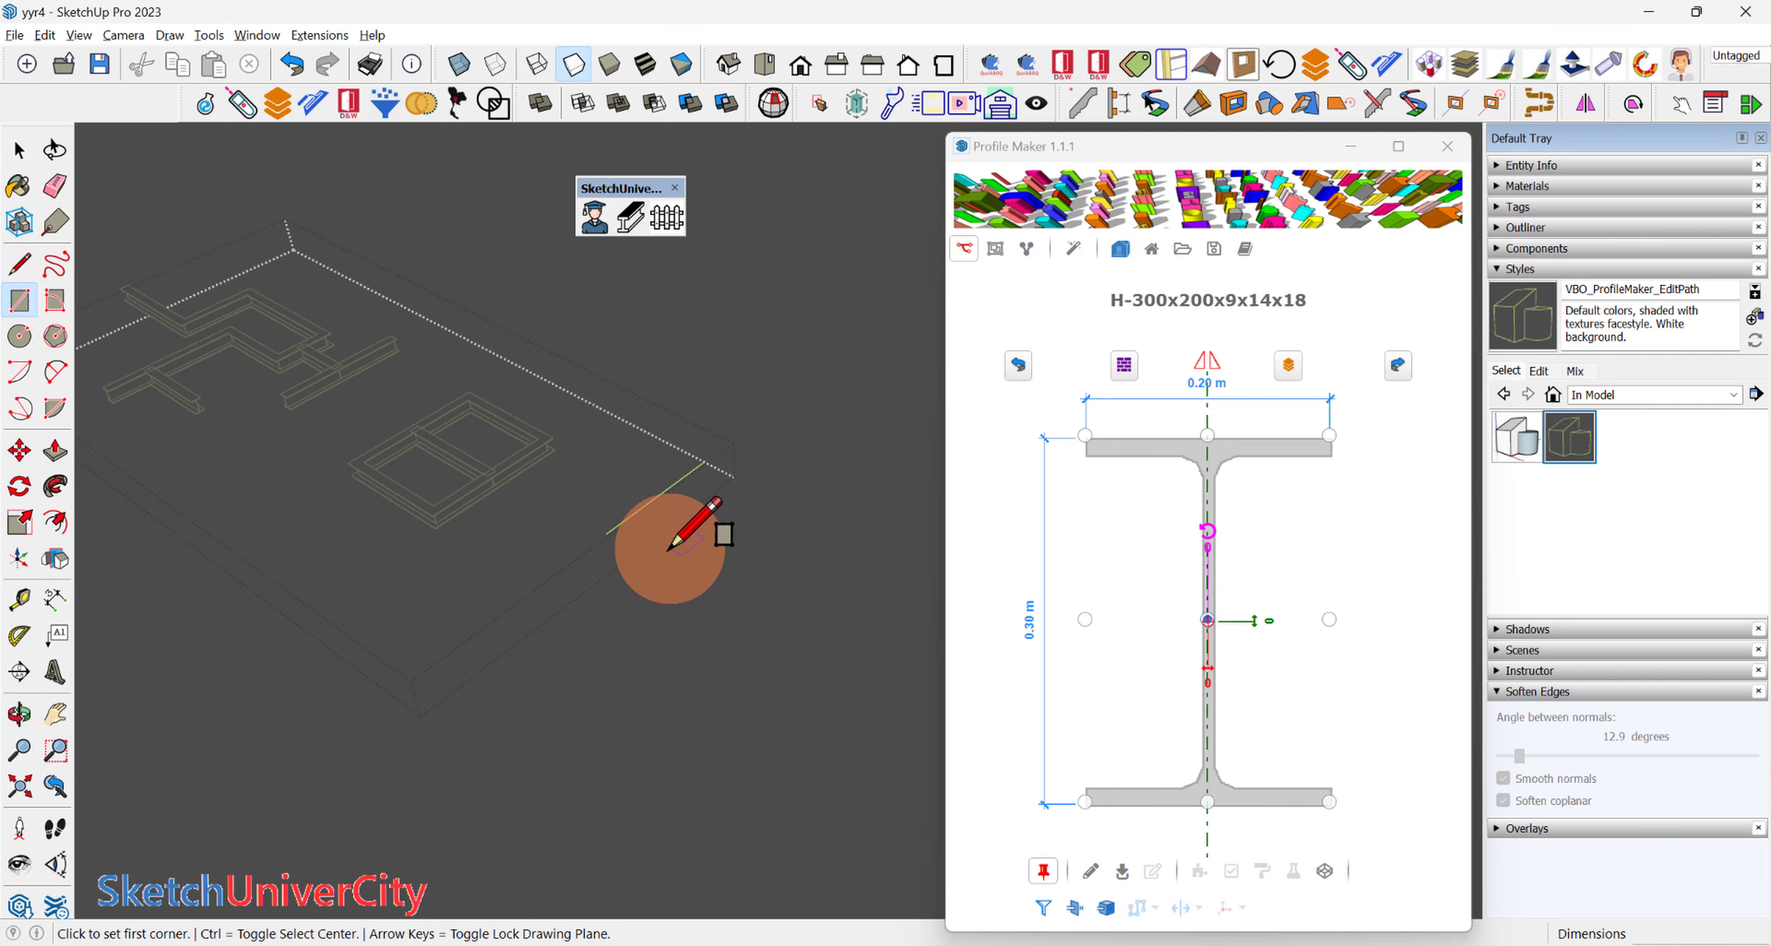
pyautogui.moveTo(670, 548); pyautogui.dragTo(841, 547)
pyautogui.click(840, 538)
pyautogui.moveTo(830, 529); pyautogui.dragTo(864, 529, button='middle')
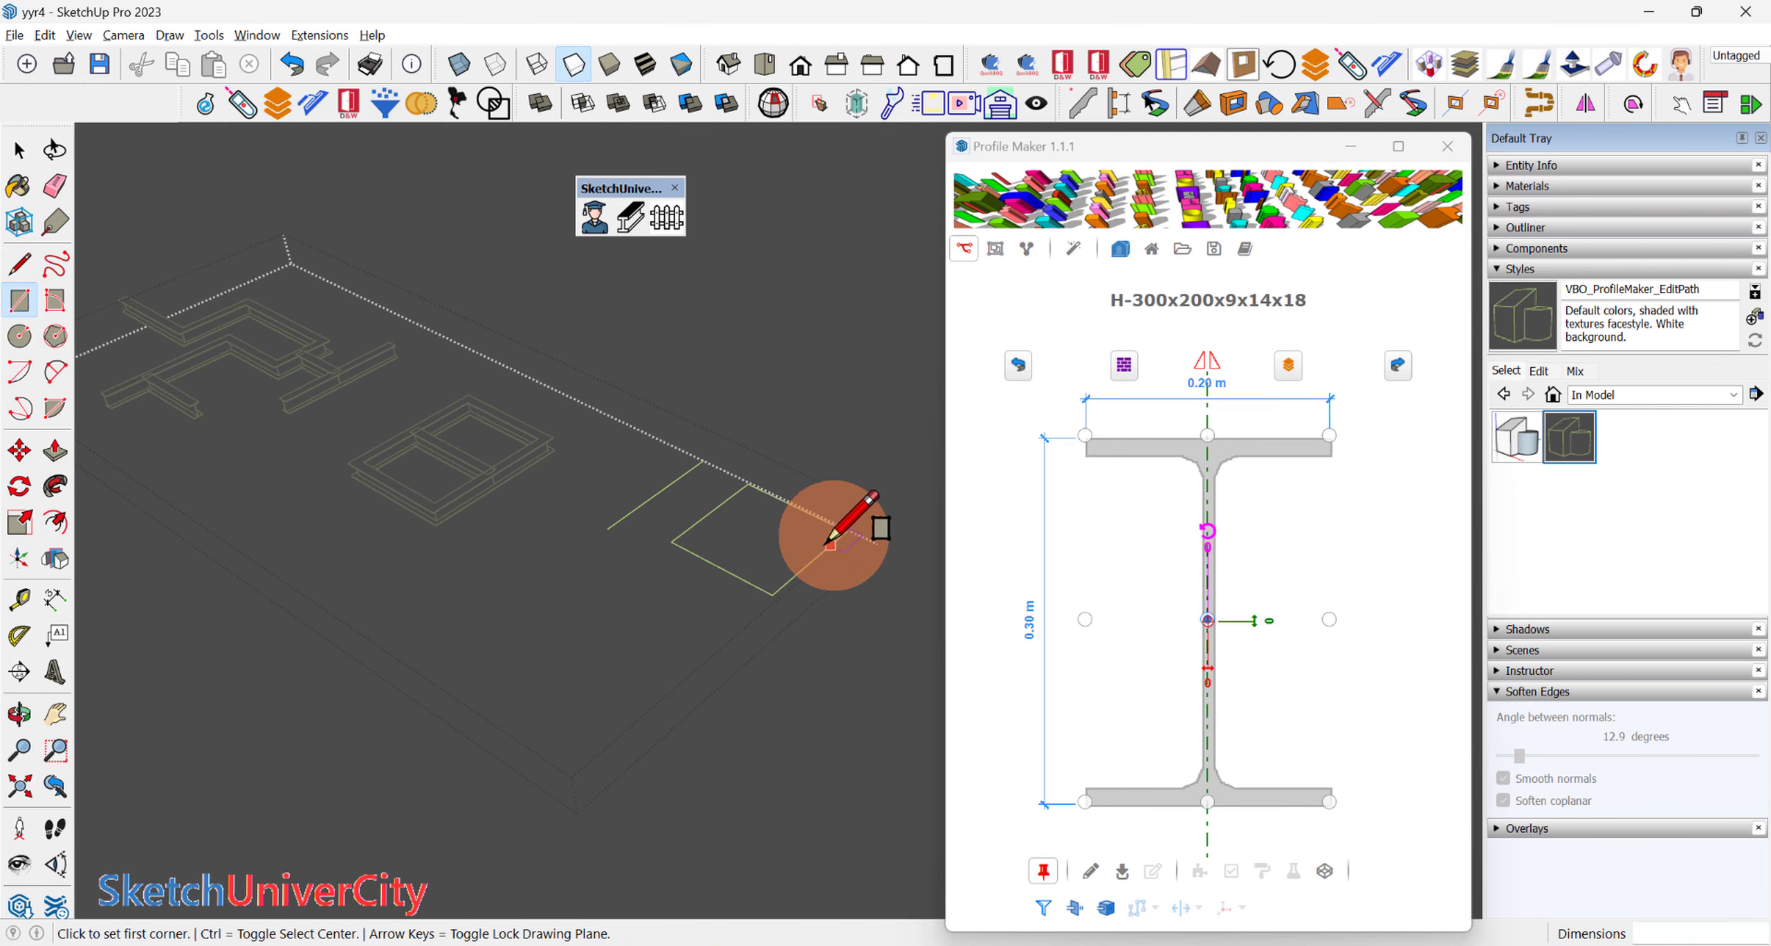
pyautogui.press('p')
pyautogui.moveTo(780, 478); pyautogui.dragTo(802, 442, button='middle')
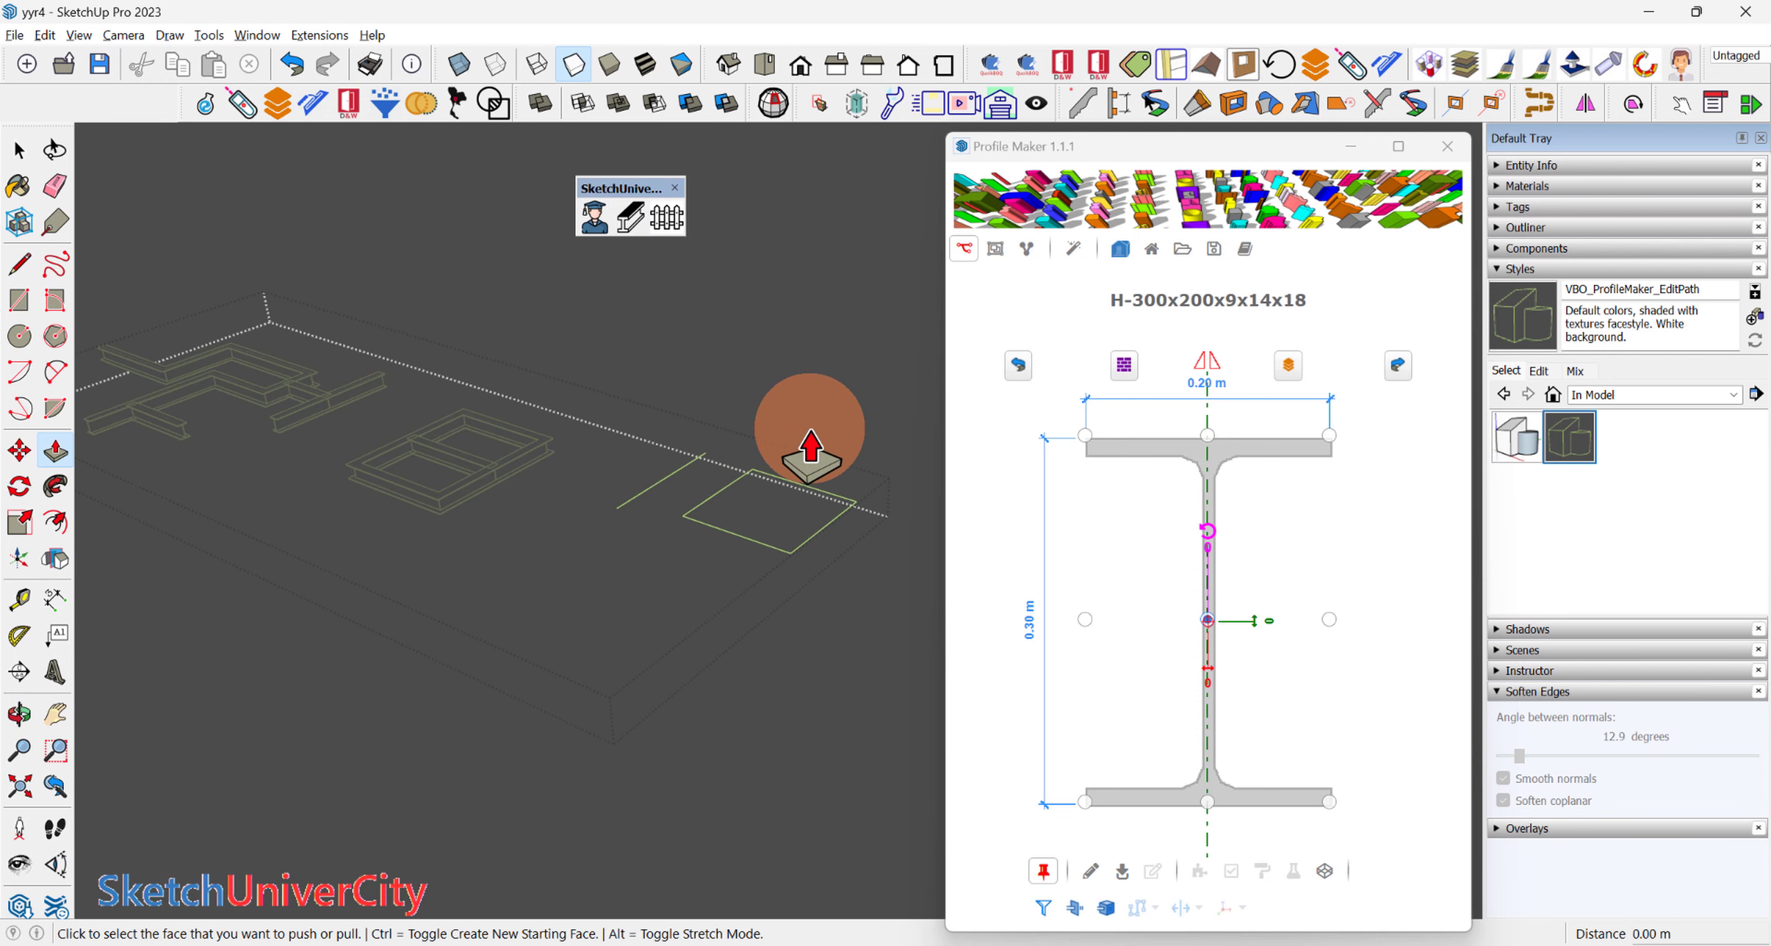
pyautogui.moveTo(802, 506); pyautogui.dragTo(840, 508, button='middle')
# Step: Copy the rectangle outline straight up above the original
pyautogui.press('l')
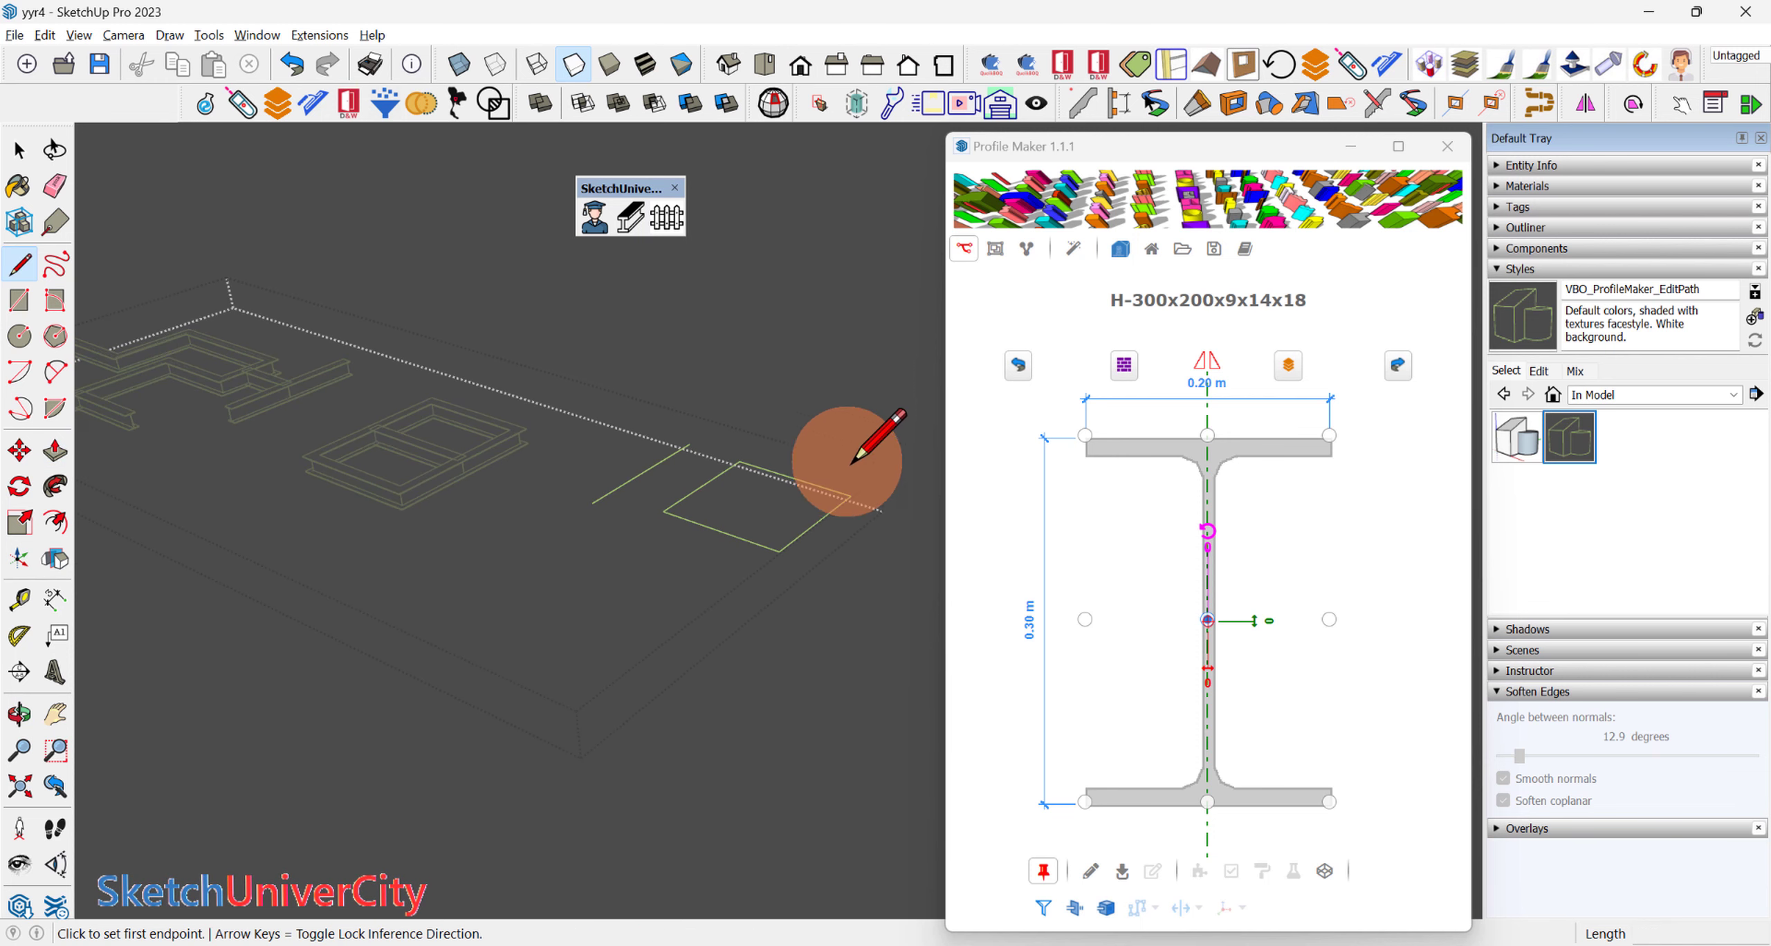
pyautogui.click(844, 504)
pyautogui.press('space')
pyautogui.click(846, 507)
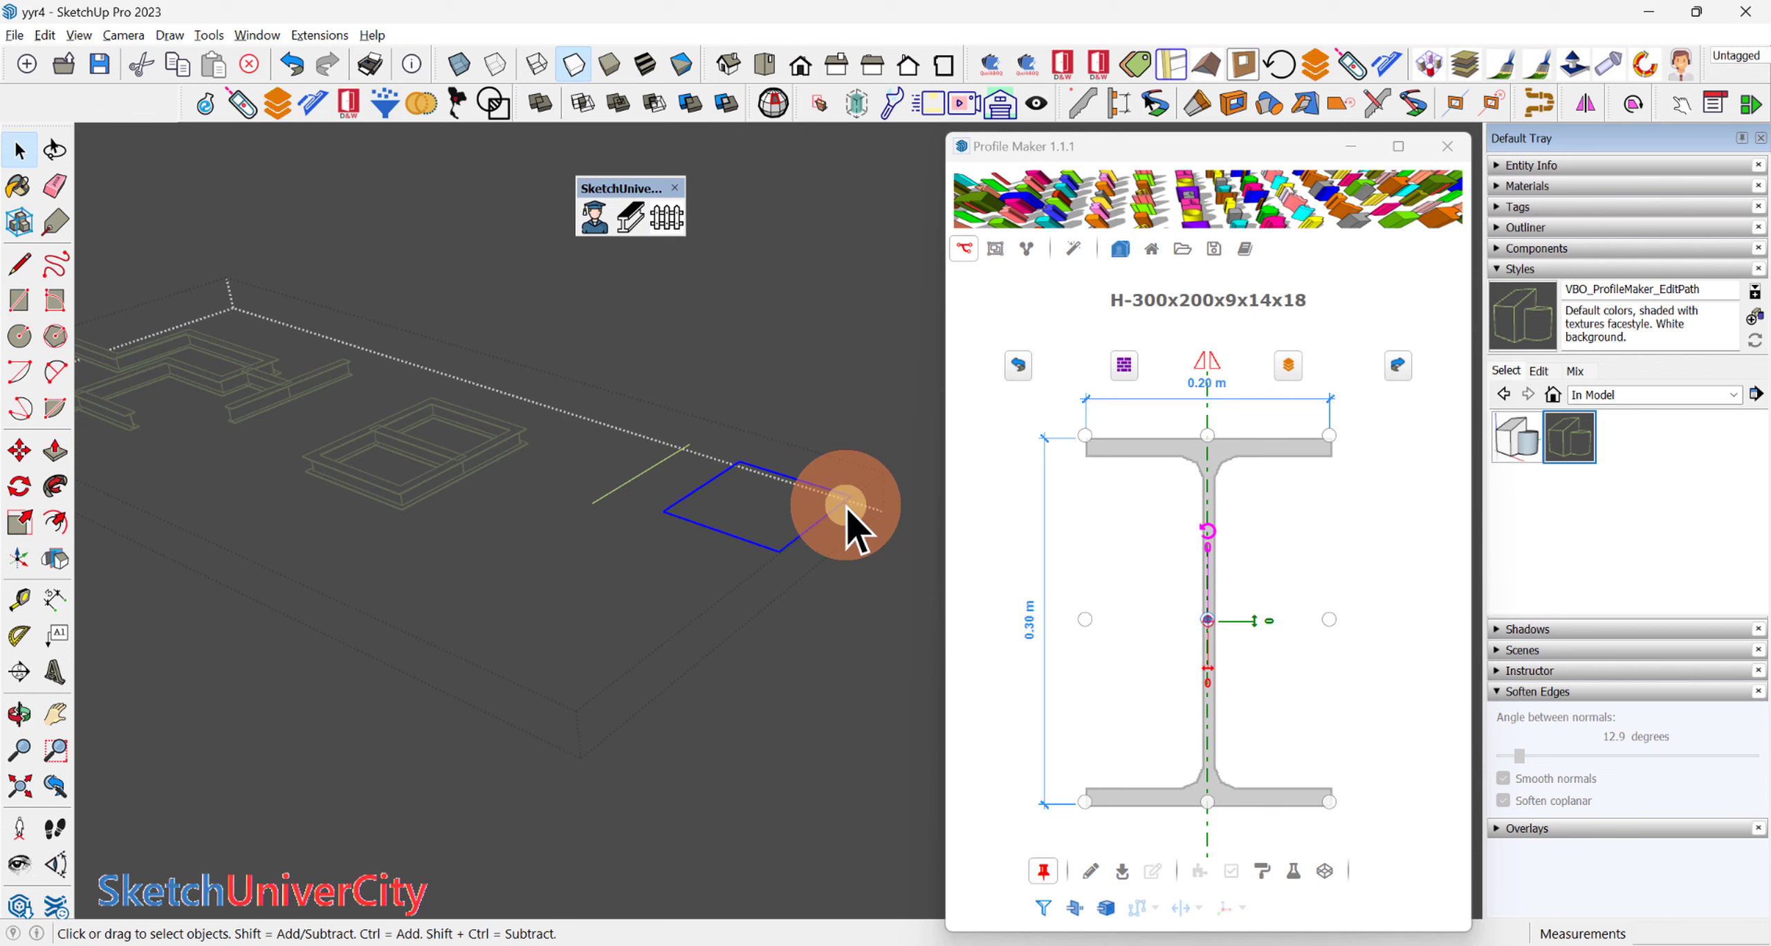
pyautogui.press('m')
pyautogui.press('ctrl')
pyautogui.click(850, 492)
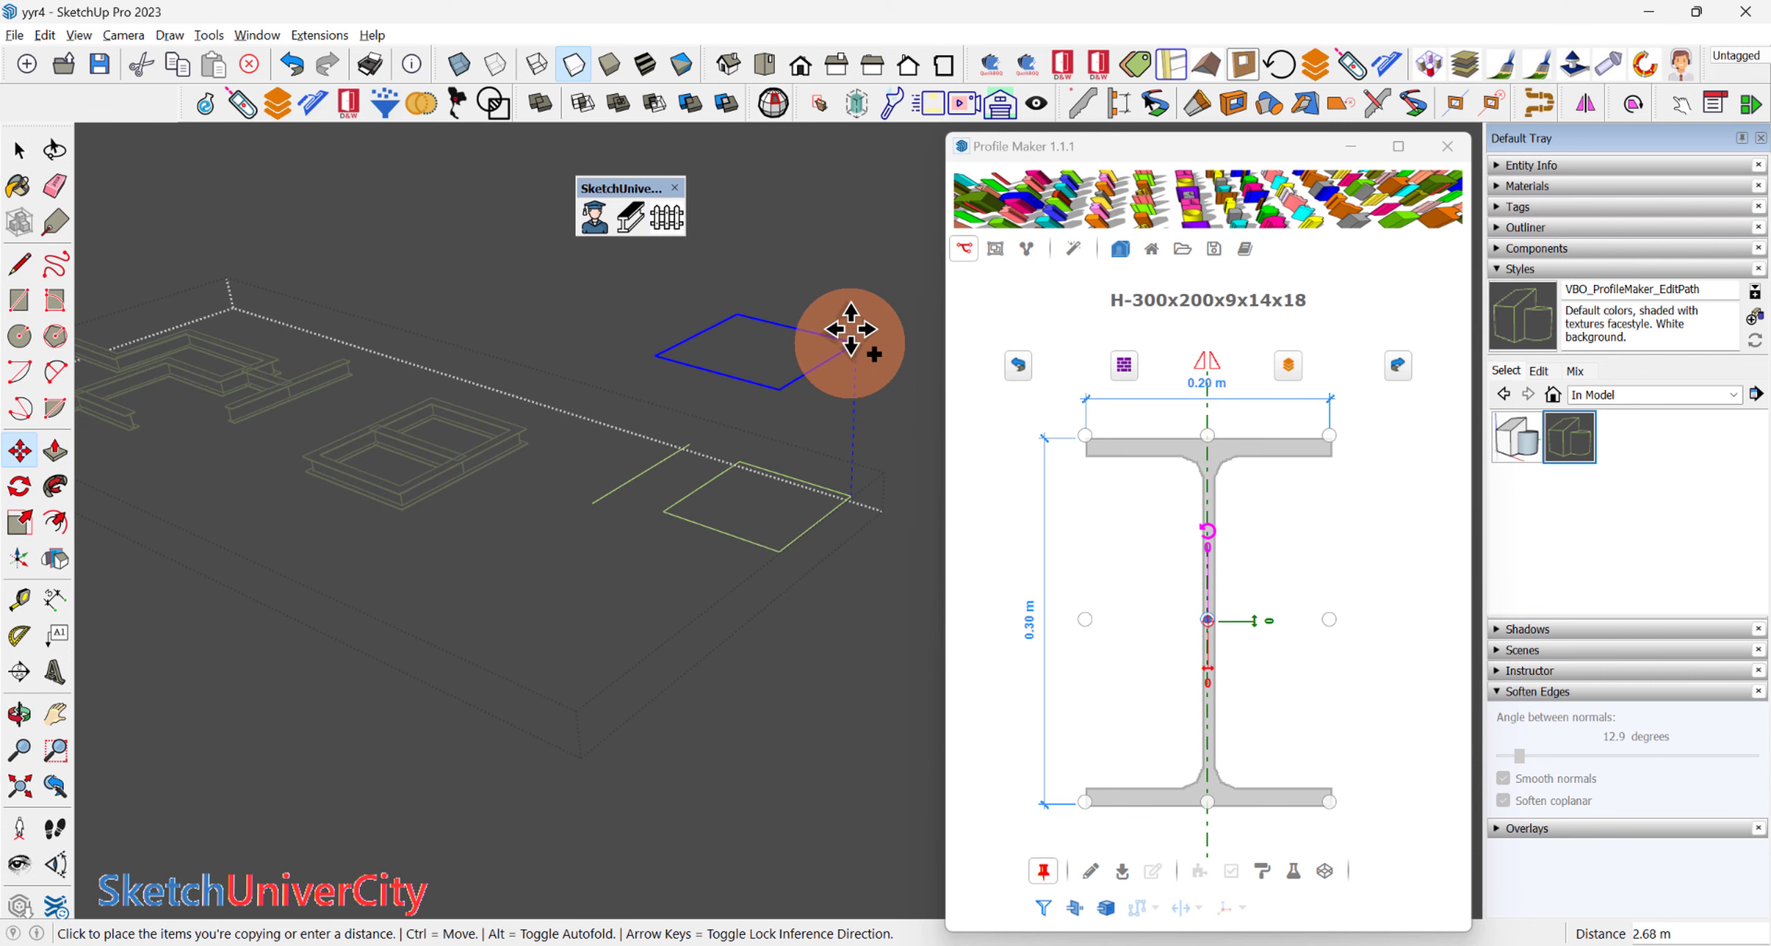
pyautogui.click(850, 325)
# Step: Join both rectangles with four vertical edges into a box outline and finish editing
pyautogui.press('l')
pyautogui.moveTo(666, 340); pyautogui.dragTo(664, 510)
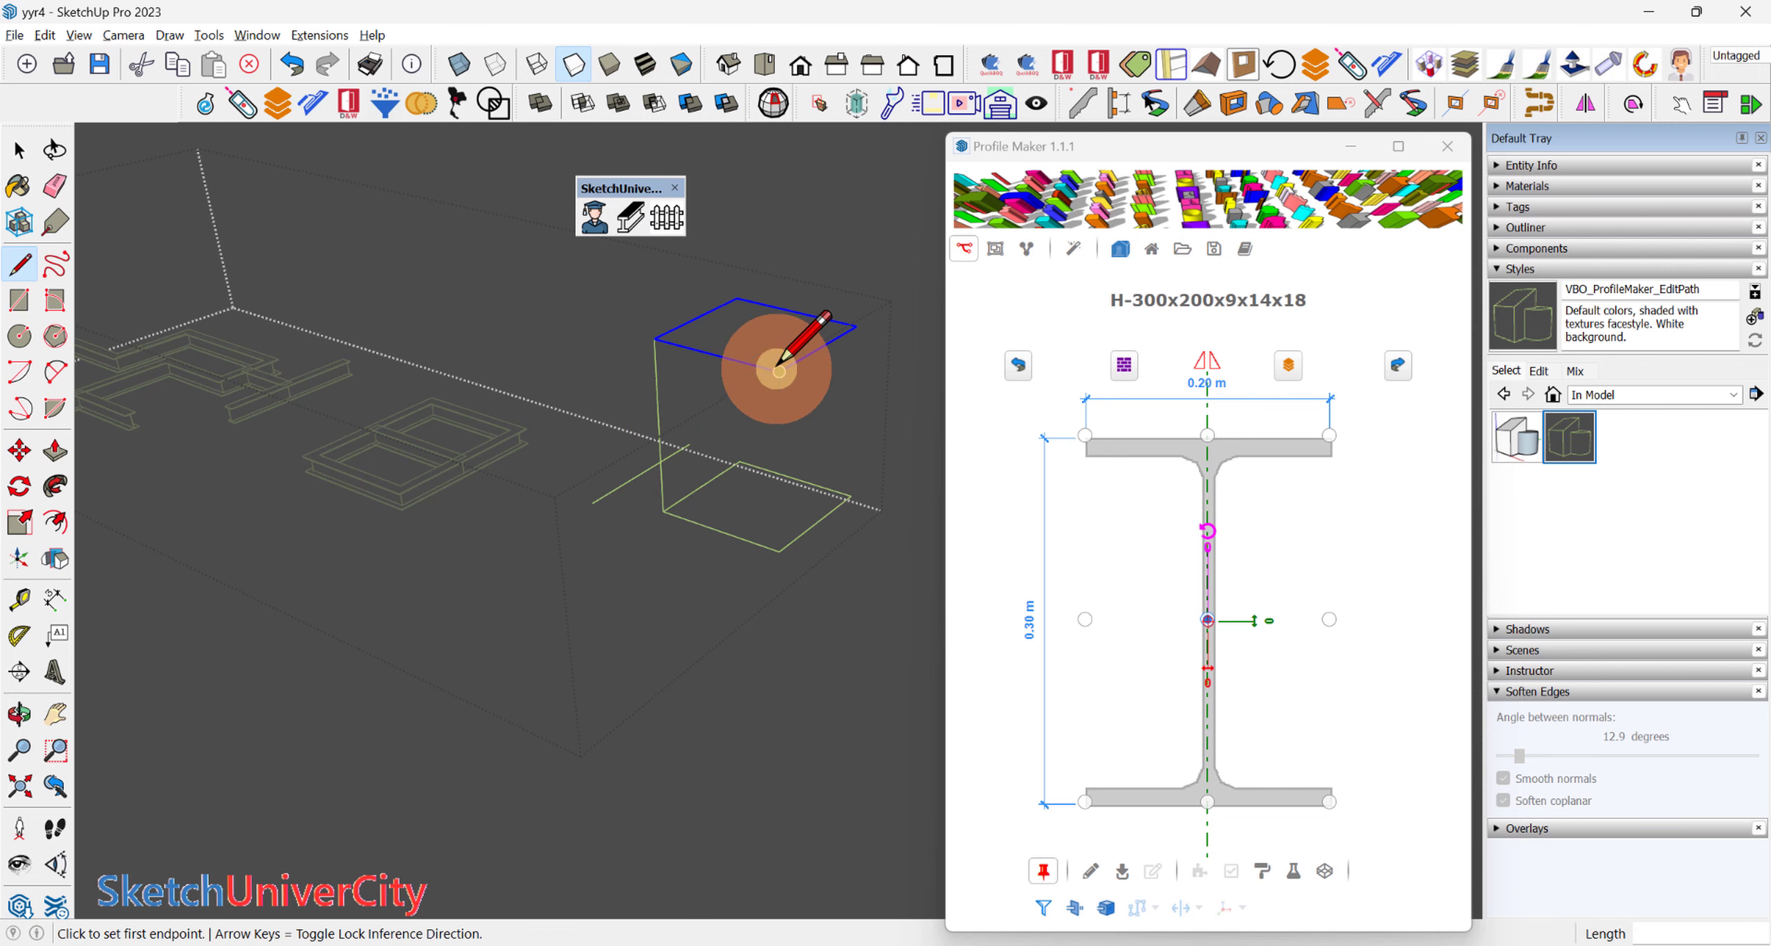
pyautogui.moveTo(779, 371); pyautogui.dragTo(780, 551)
pyautogui.moveTo(856, 325); pyautogui.dragTo(851, 496)
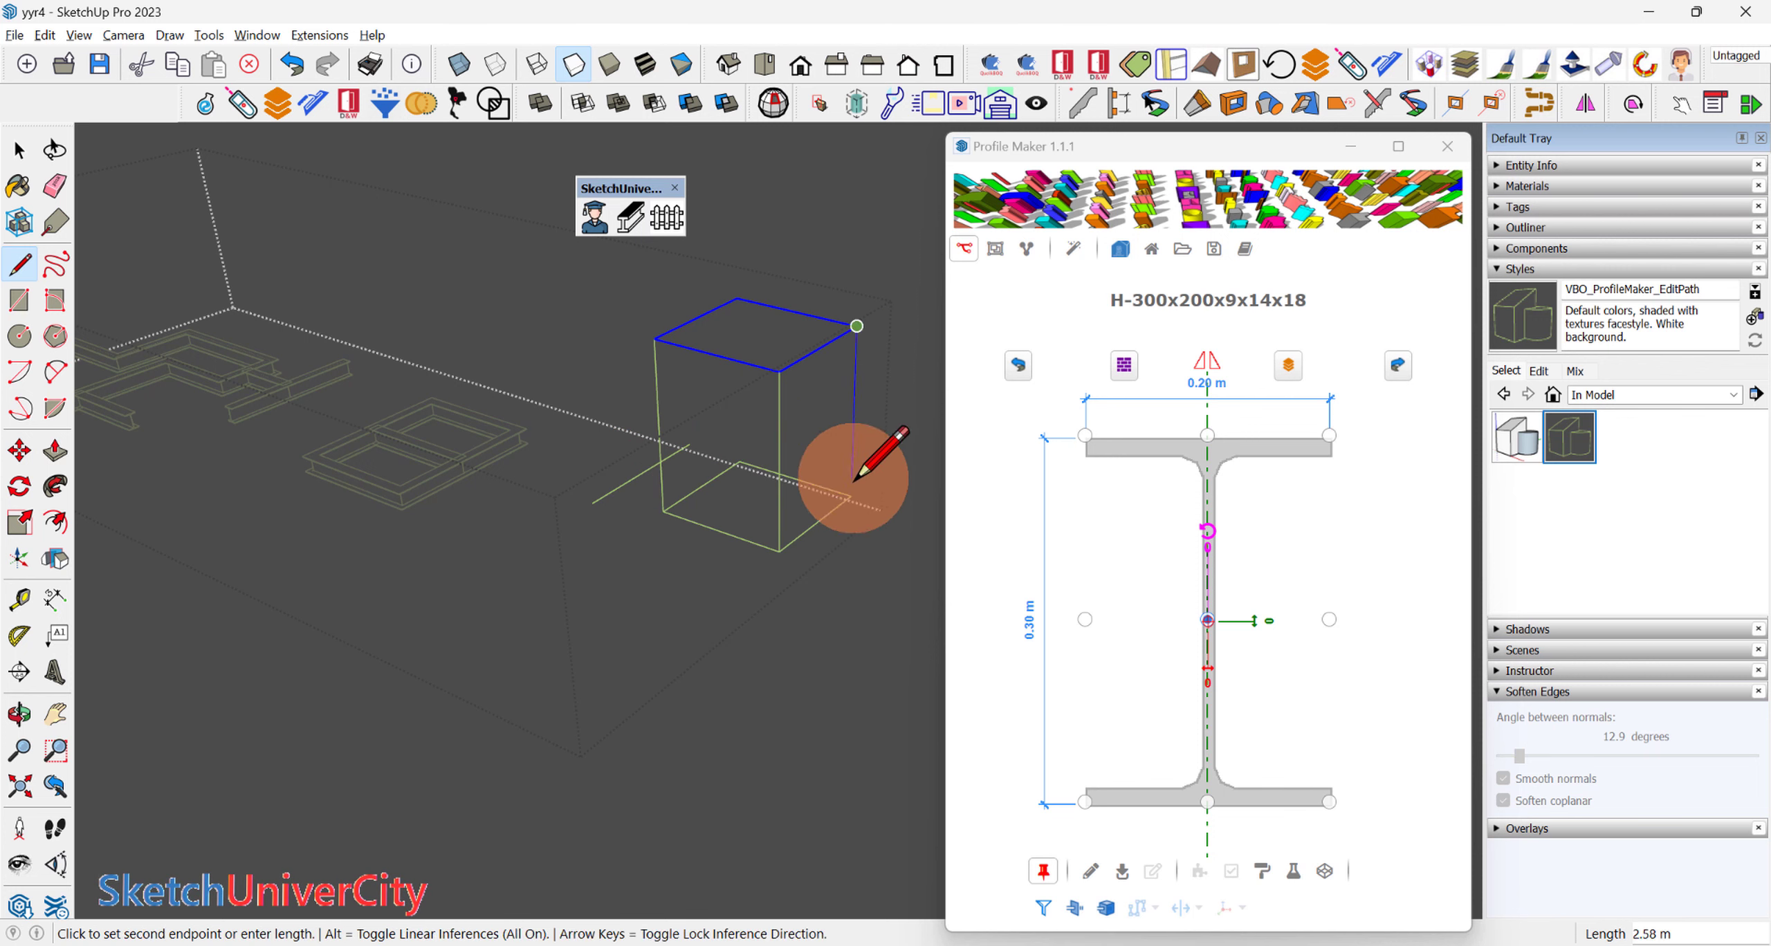
pyautogui.click(737, 299)
pyautogui.click(737, 451)
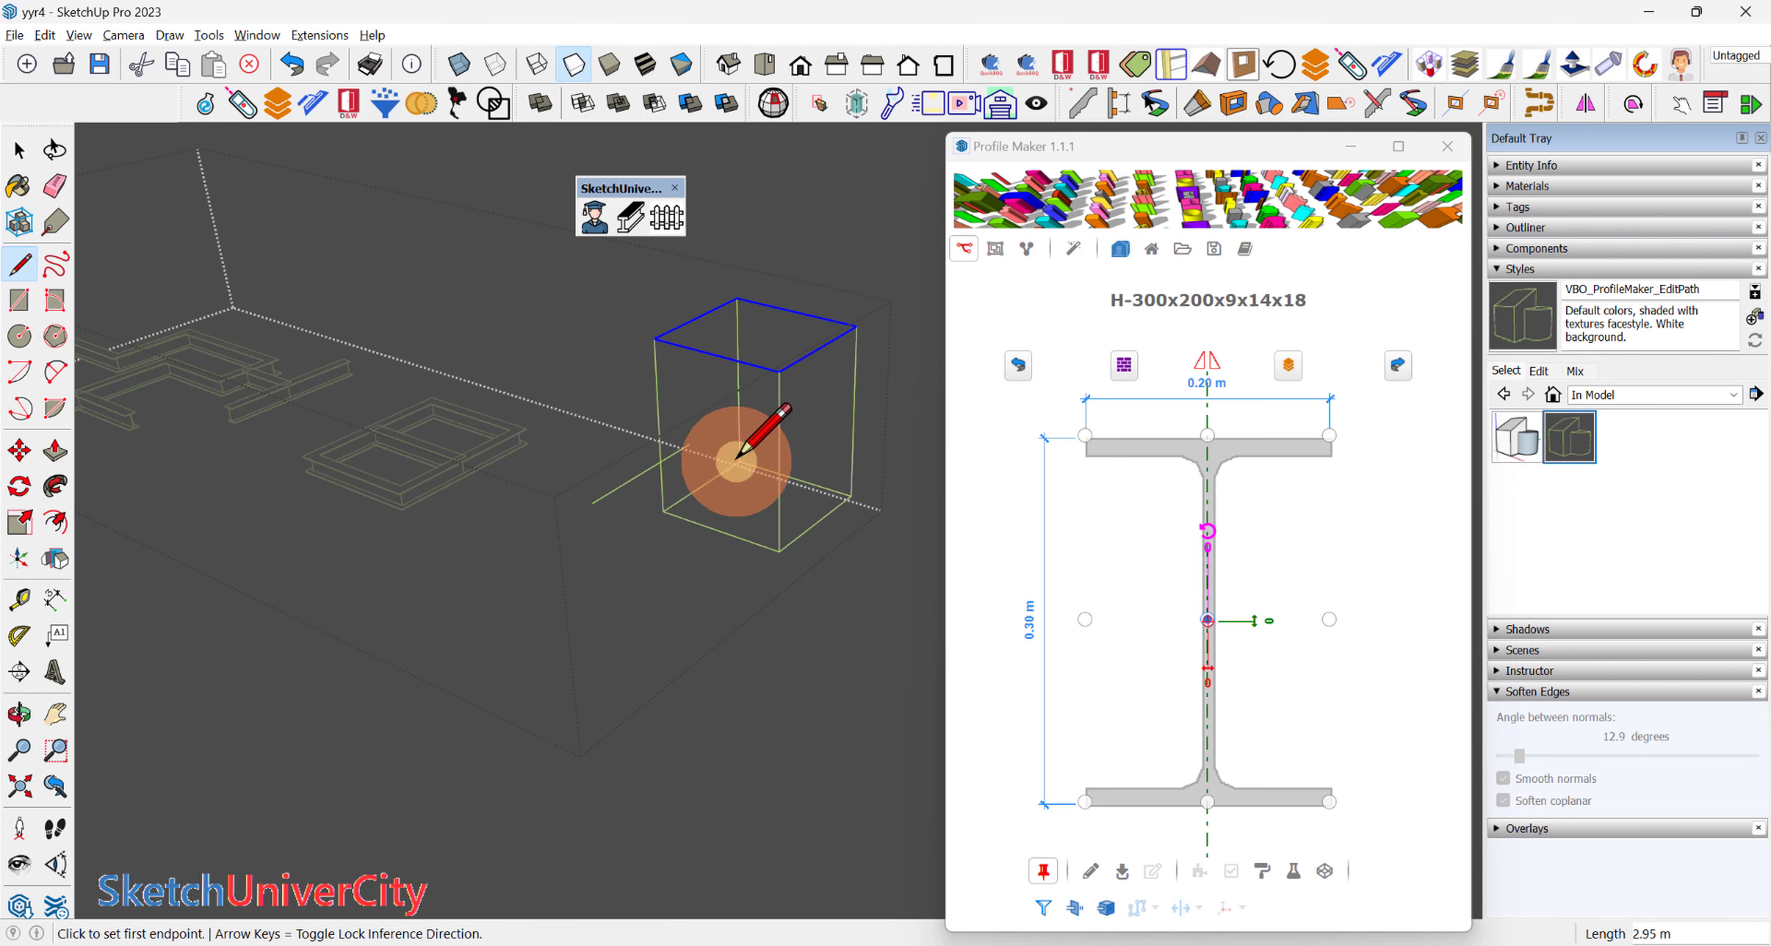
pyautogui.press('space')
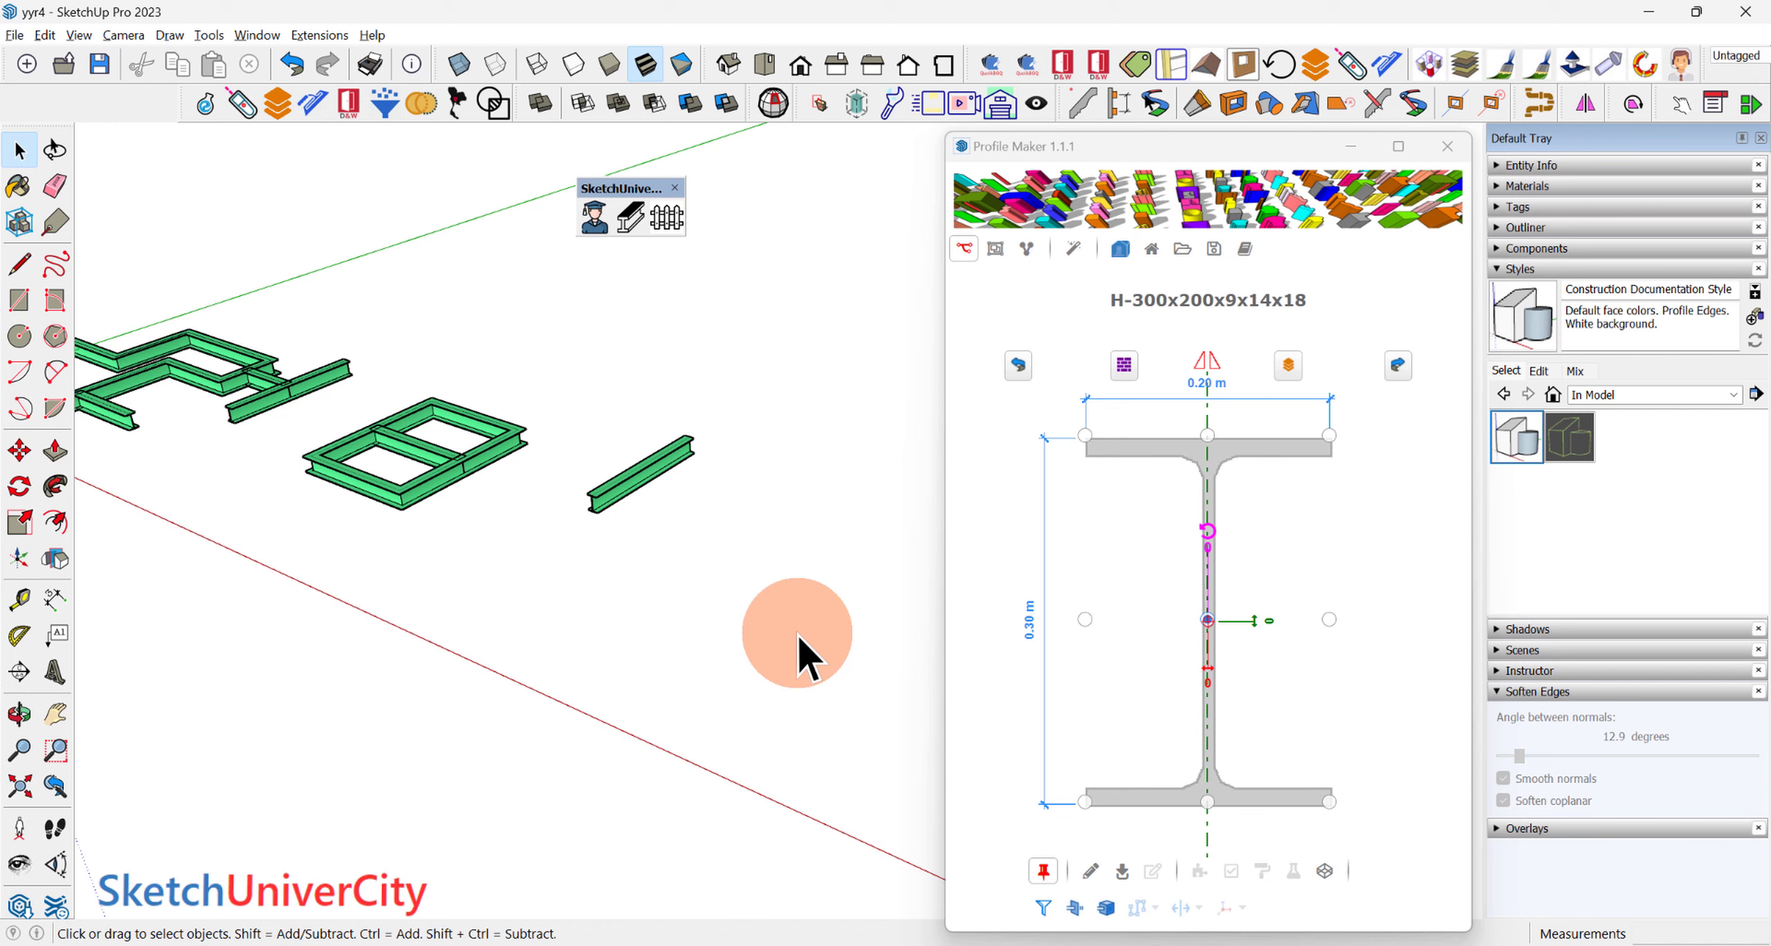
# Step: Orbit and zoom out to view both frames and the short beam from above
pyautogui.moveTo(797, 634)
pyautogui.mouseDown(button='middle')
pyautogui.moveTo(623, 422)
pyautogui.moveTo(681, 634)
pyautogui.mouseUp(button='middle')
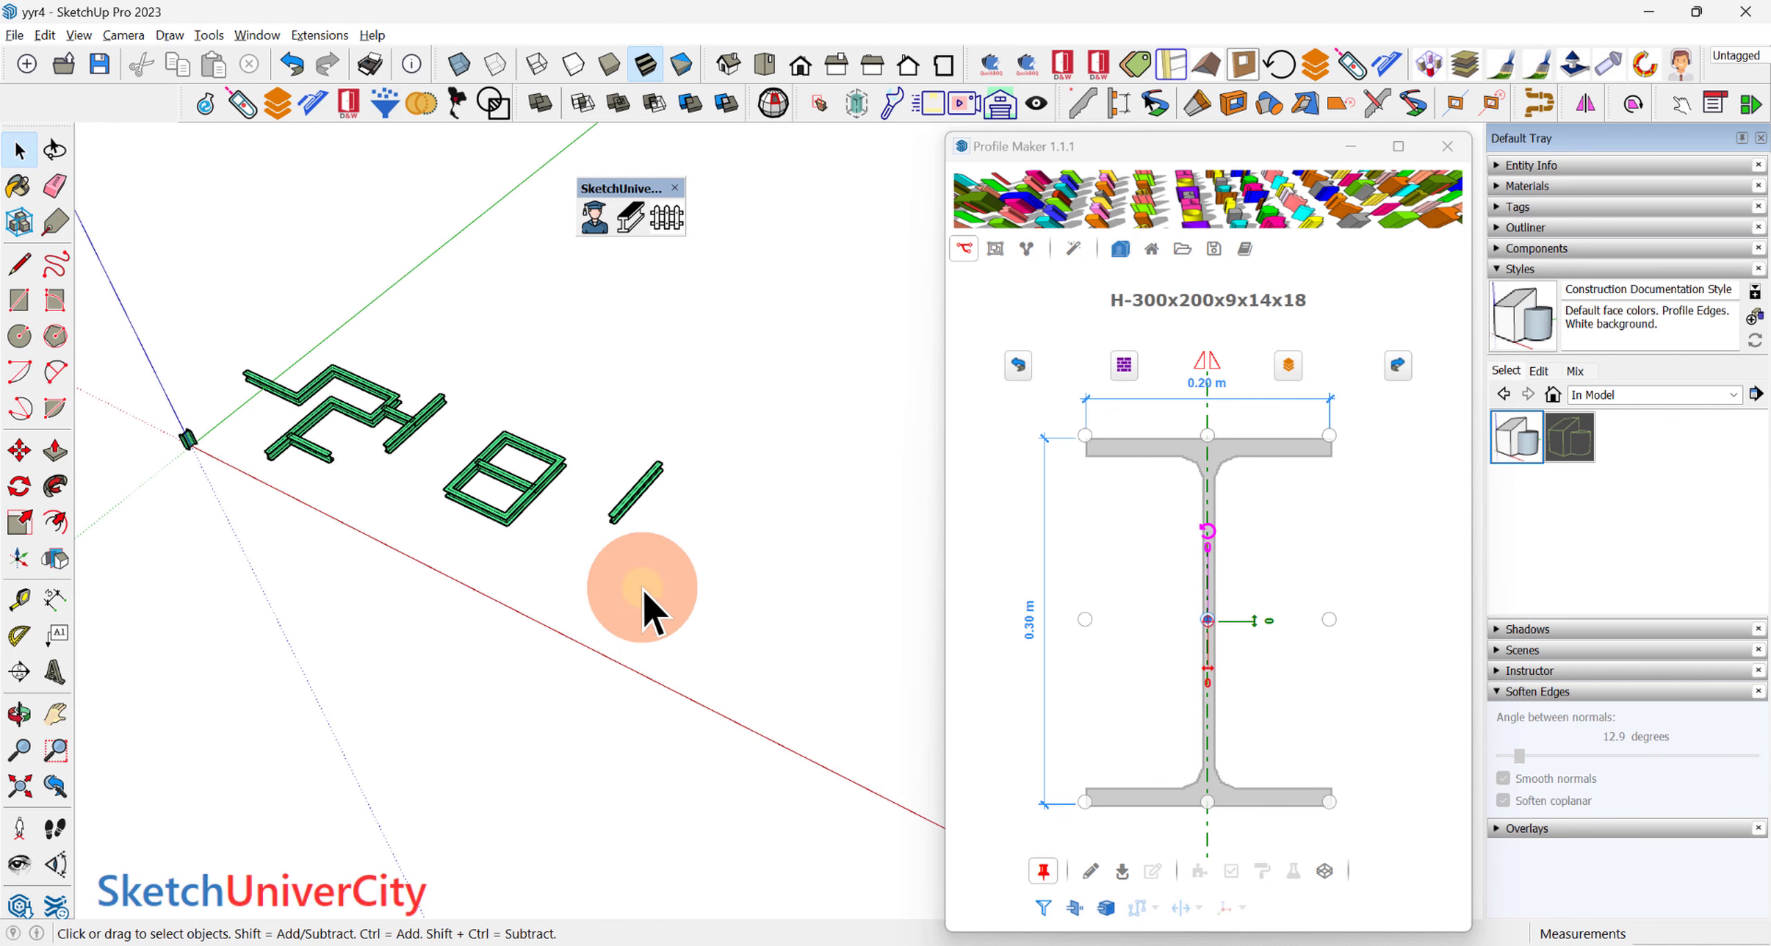
pyautogui.scroll(2, 631, 484)
pyautogui.moveTo(625, 476); pyautogui.dragTo(628, 479, button='middle')
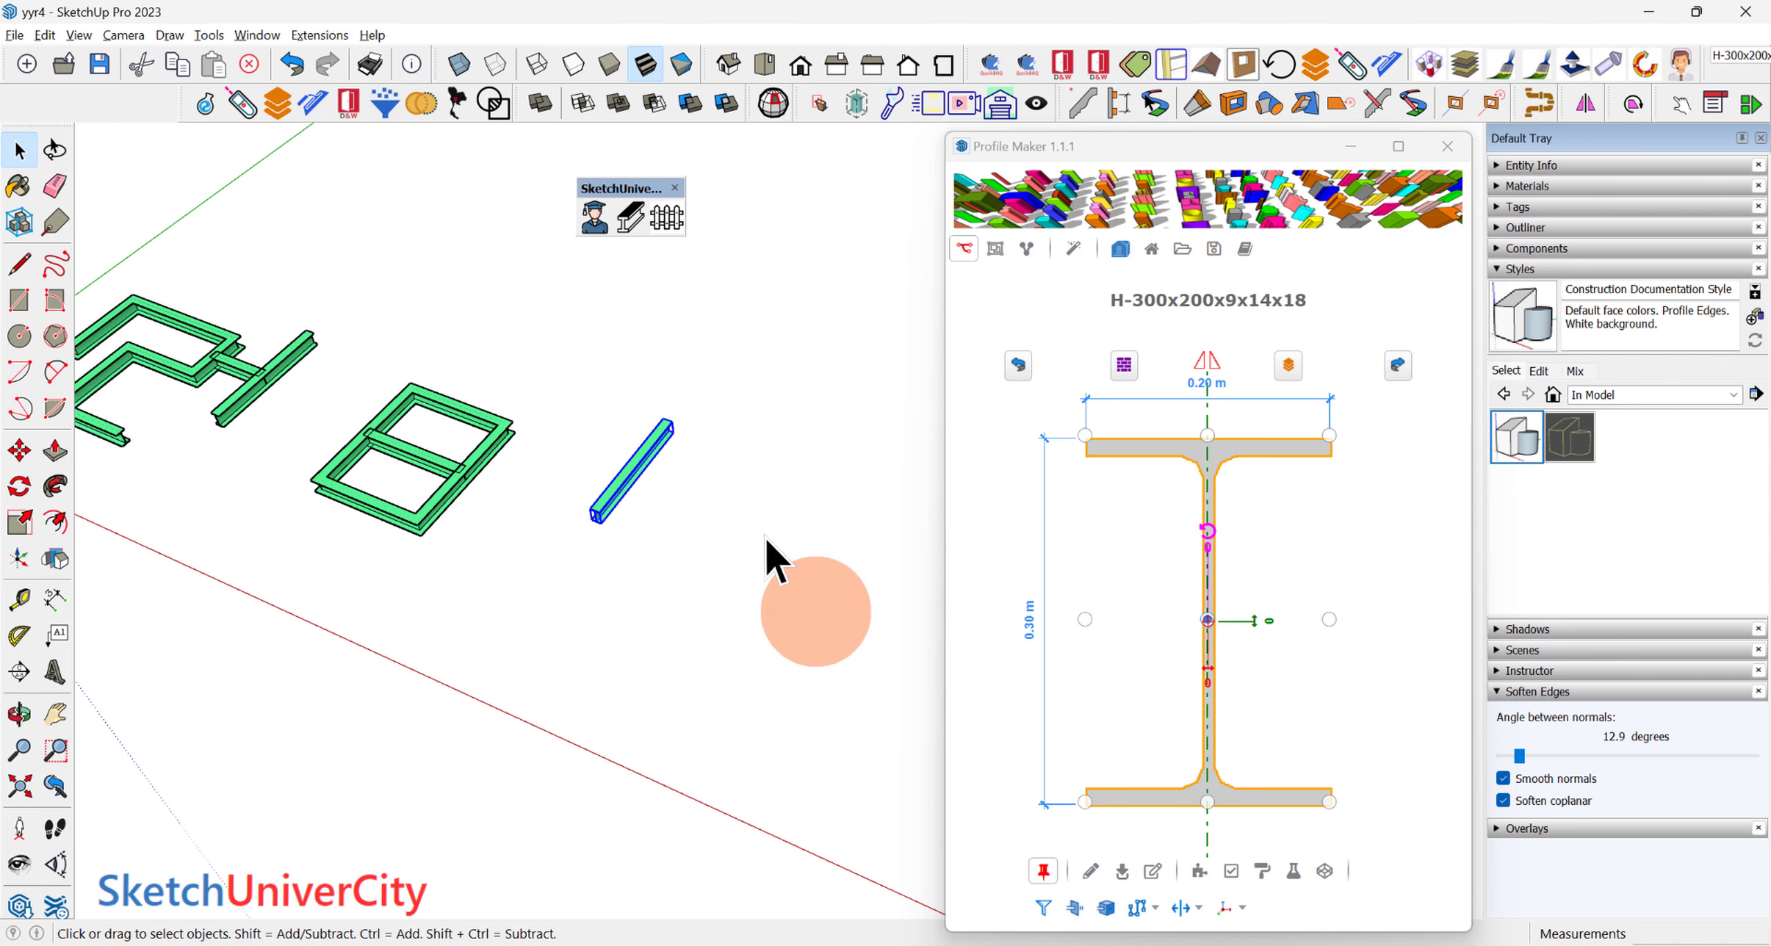
pyautogui.scroll(2, 639, 475)
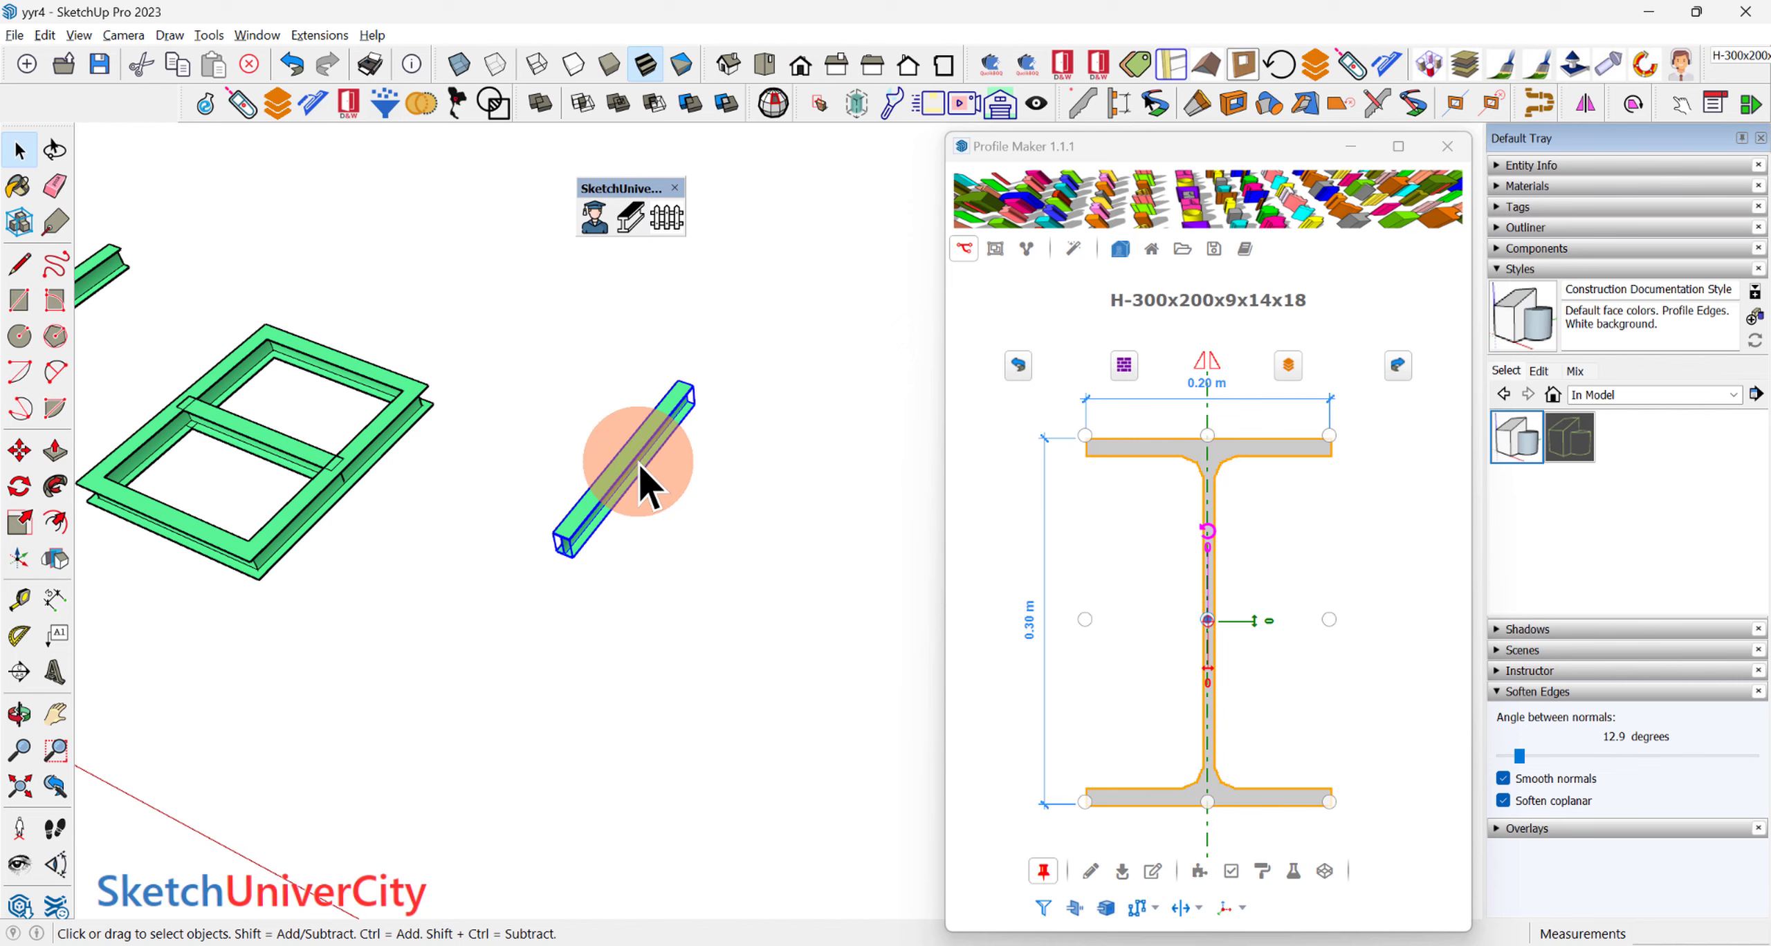
pyautogui.scroll(-2, 638, 462)
pyautogui.scroll(-3, 638, 462)
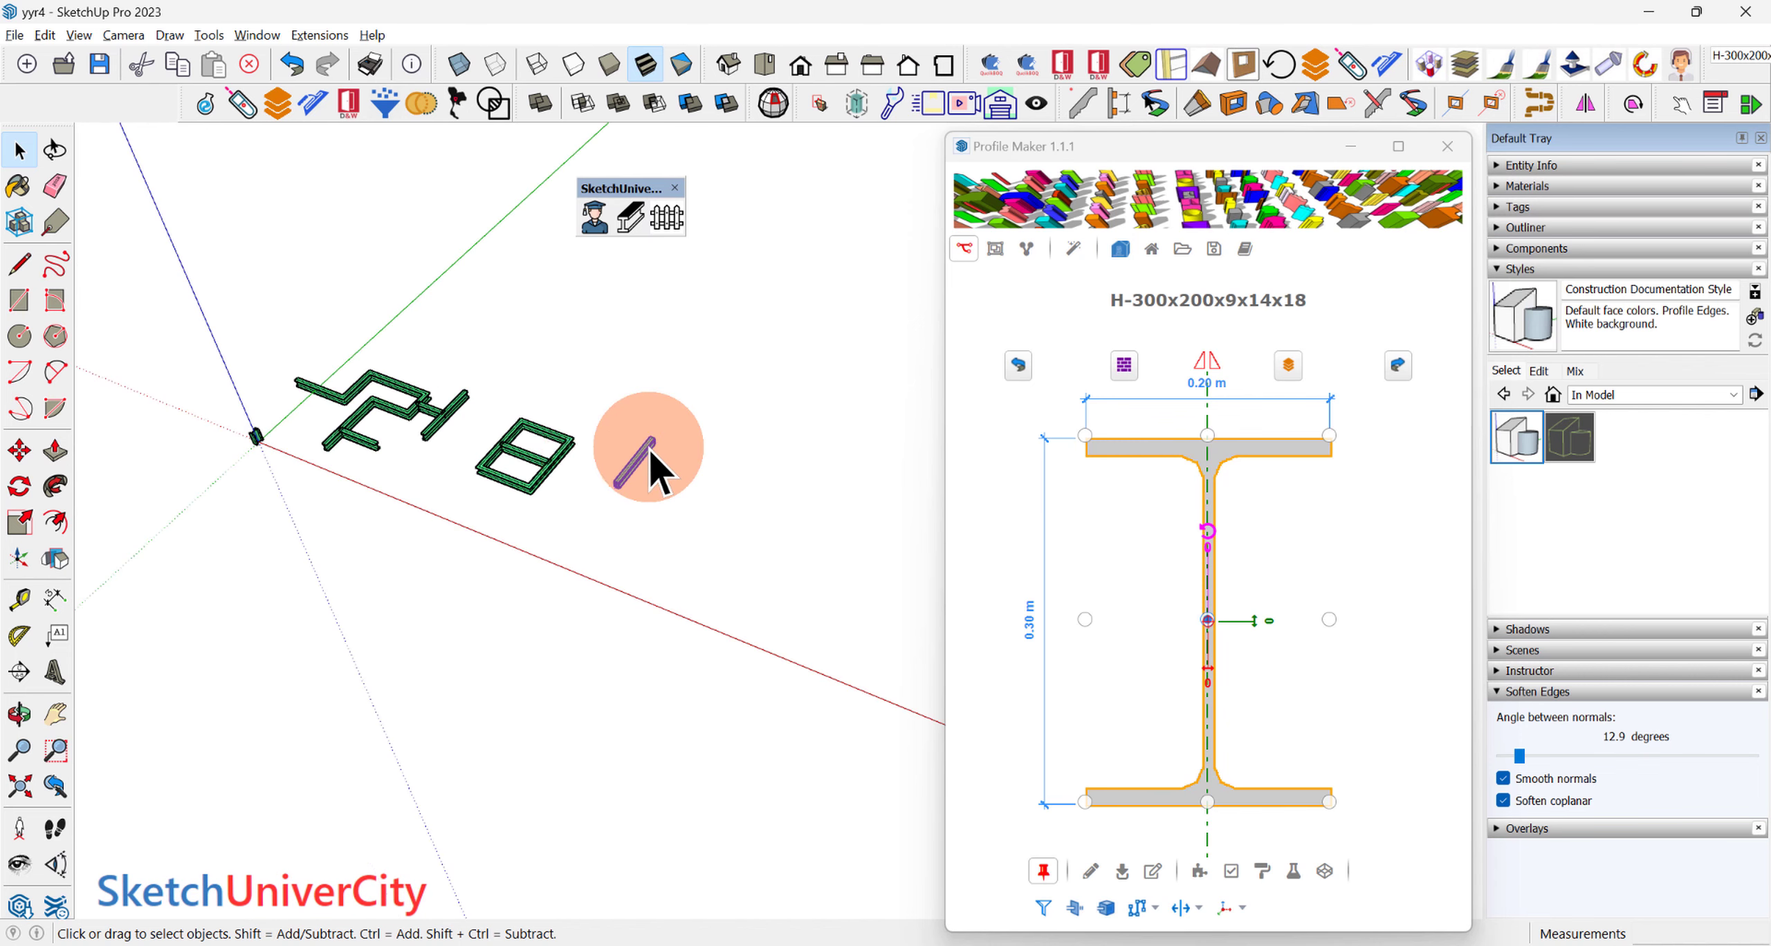
pyautogui.scroll(1, 671, 494)
# Step: Window-select all frames and the beam, delete them, and orbit back to the origin
pyautogui.moveTo(692, 533); pyautogui.dragTo(135, 294)
pyautogui.scroll(-1, 702, 536)
pyautogui.press('Delete')
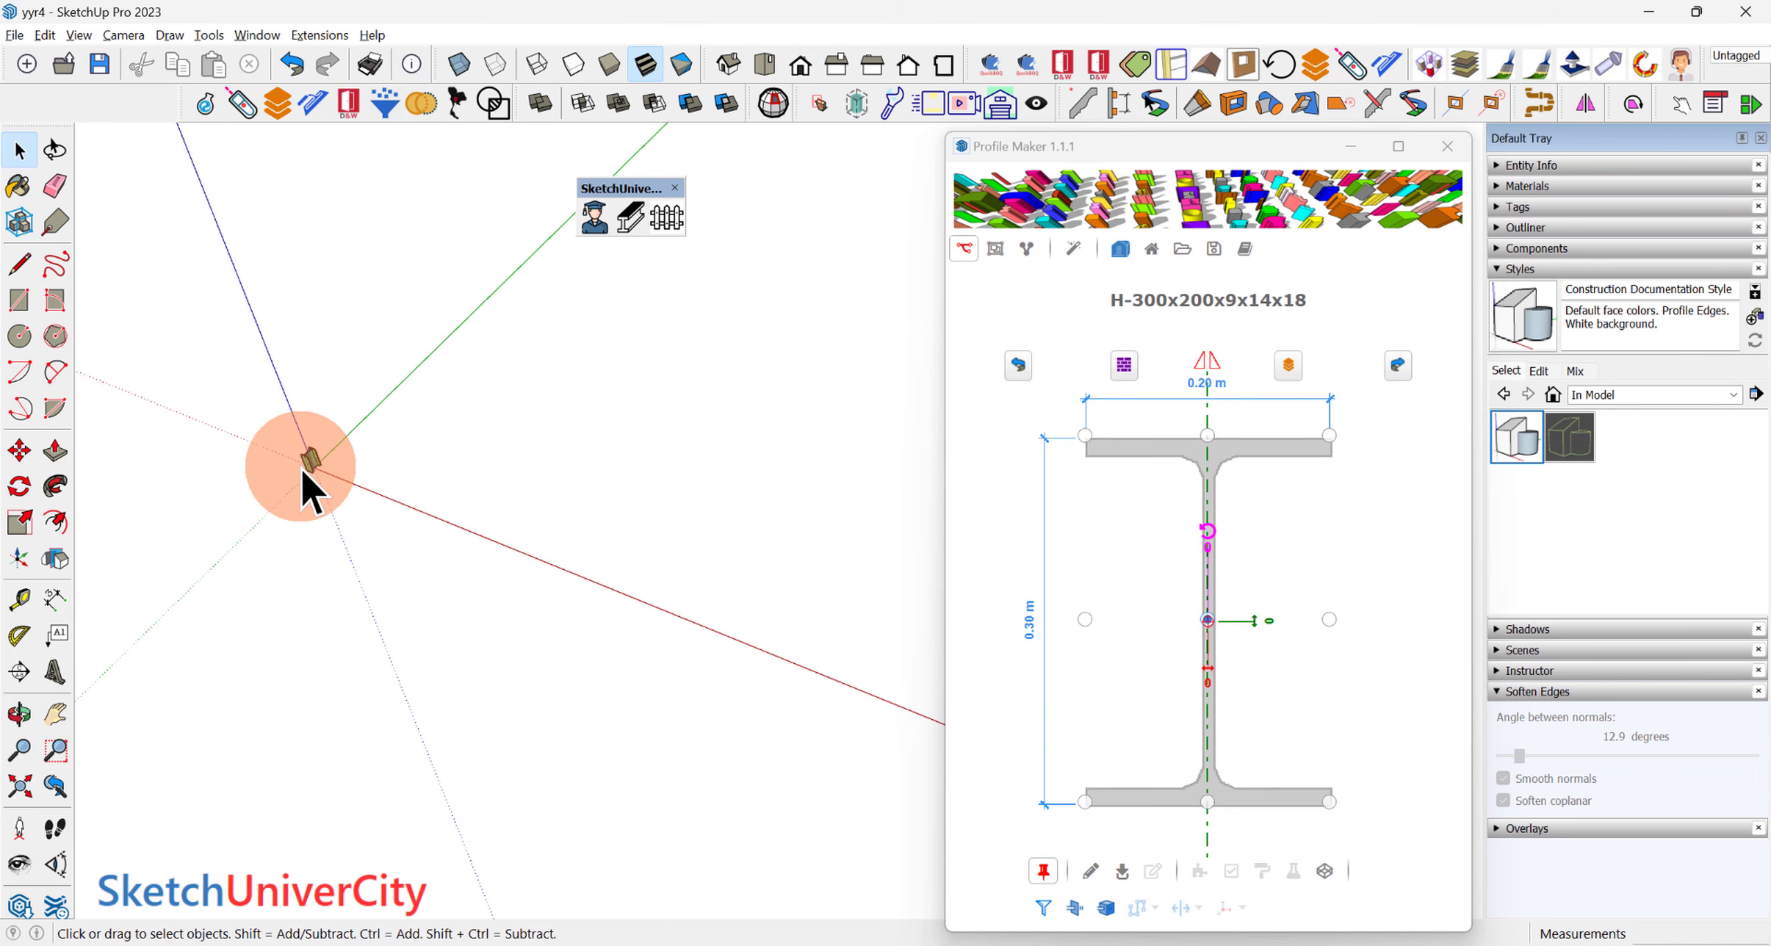
pyautogui.moveTo(311, 474); pyautogui.dragTo(281, 460, button='middle')
pyautogui.moveTo(536, 457)
pyautogui.mouseDown(button='middle')
pyautogui.moveTo(512, 561)
pyautogui.moveTo(506, 502)
pyautogui.moveTo(547, 477)
pyautogui.mouseUp(button='middle')
pyautogui.moveTo(562, 543); pyautogui.dragTo(512, 519, button='middle')
# Step: Draw a vertical H-300x200 column with Draw This Profile
pyautogui.press('l')
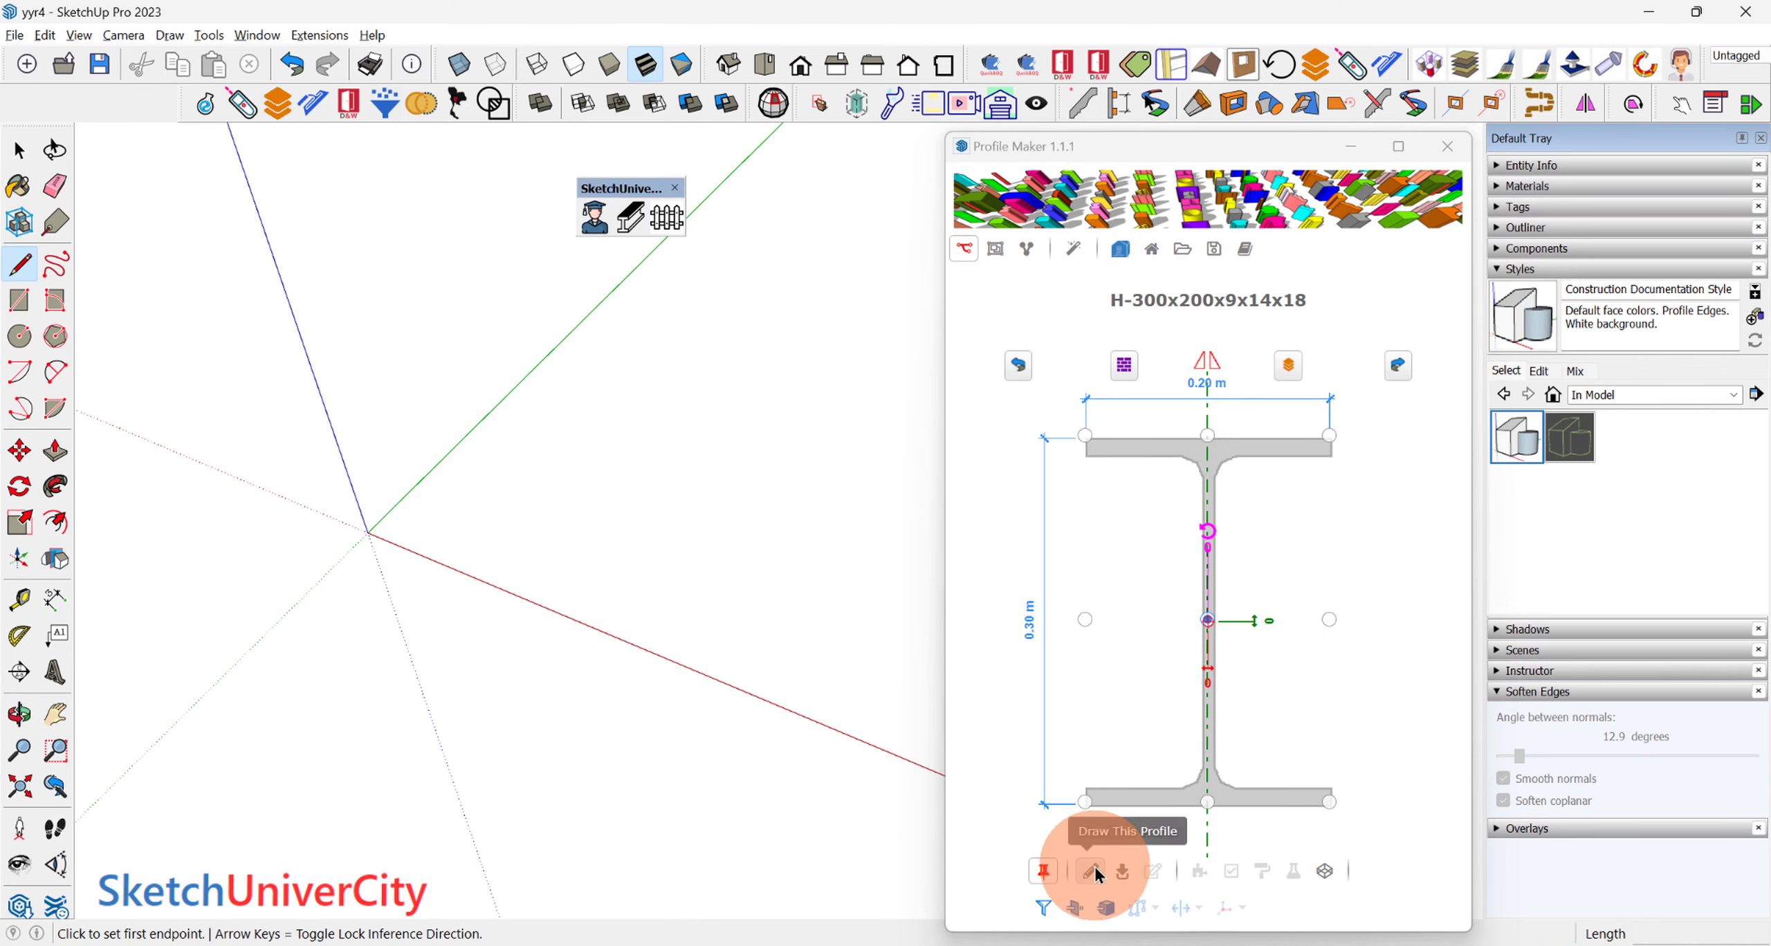
pyautogui.click(1095, 868)
pyautogui.click(357, 495)
pyautogui.moveTo(358, 494)
pyautogui.mouseDown(button='middle')
pyautogui.moveTo(362, 537)
pyautogui.moveTo(568, 526)
pyautogui.moveTo(426, 478)
pyautogui.moveTo(454, 383)
pyautogui.moveTo(561, 340)
pyautogui.mouseUp(button='middle')
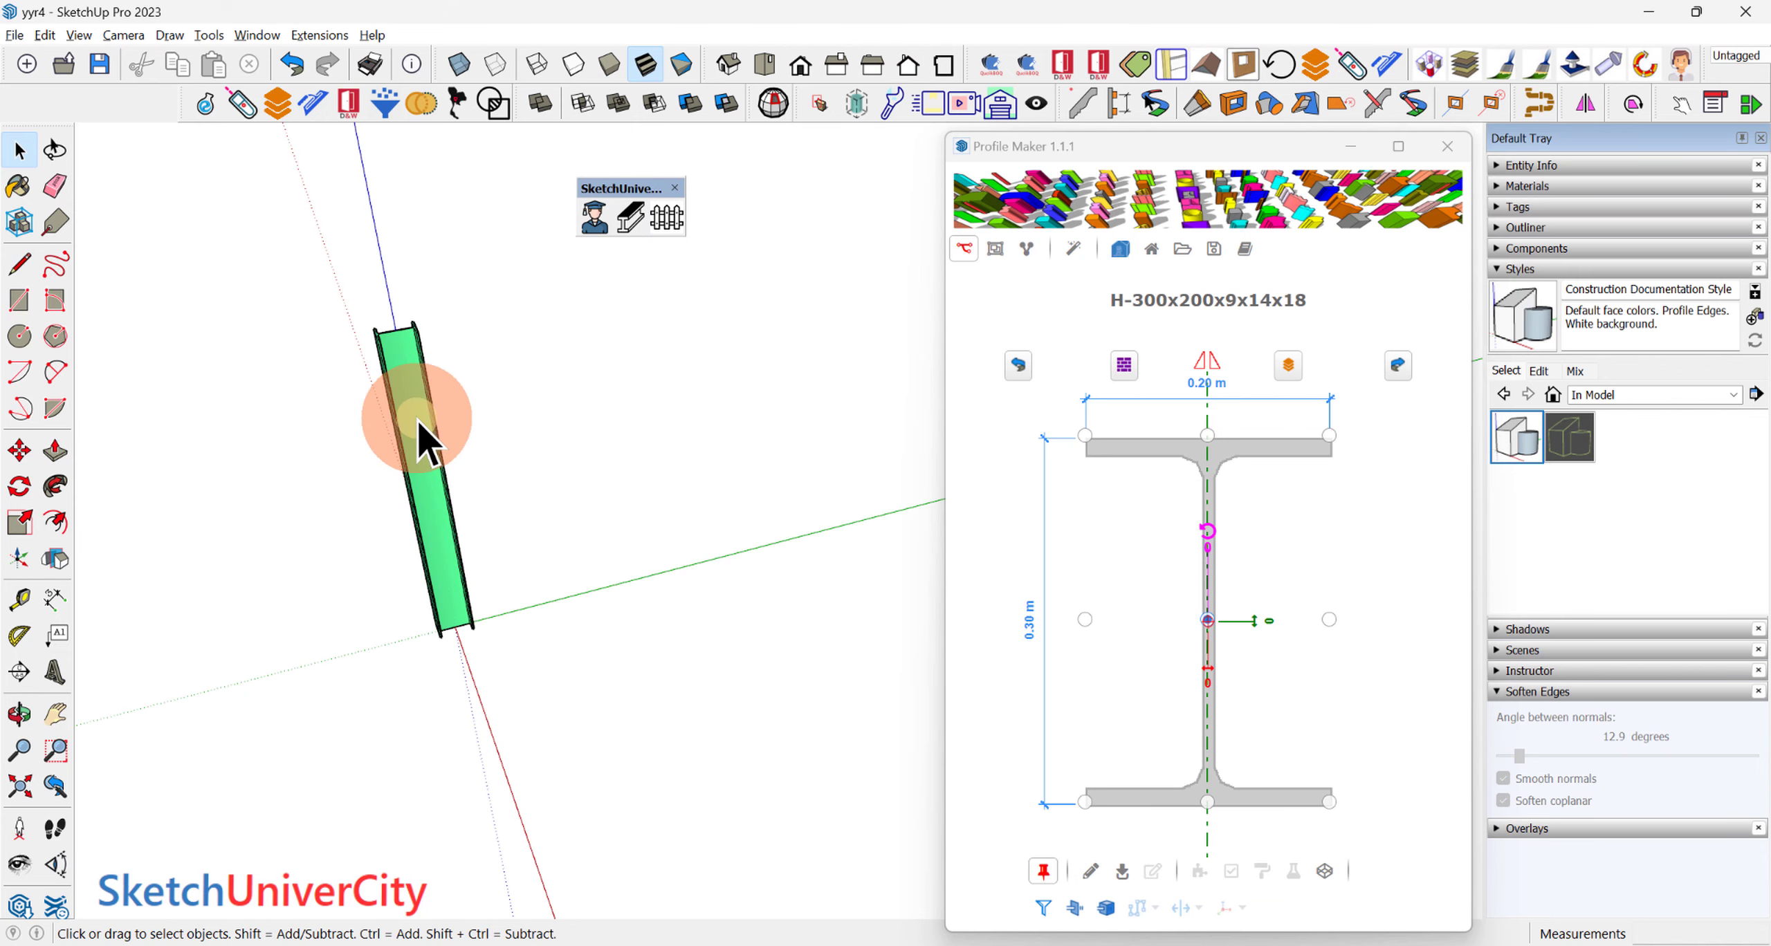
# Step: Add a long horizontal top segment to the column's path
pyautogui.doubleClick(416, 418)
pyautogui.click(399, 346)
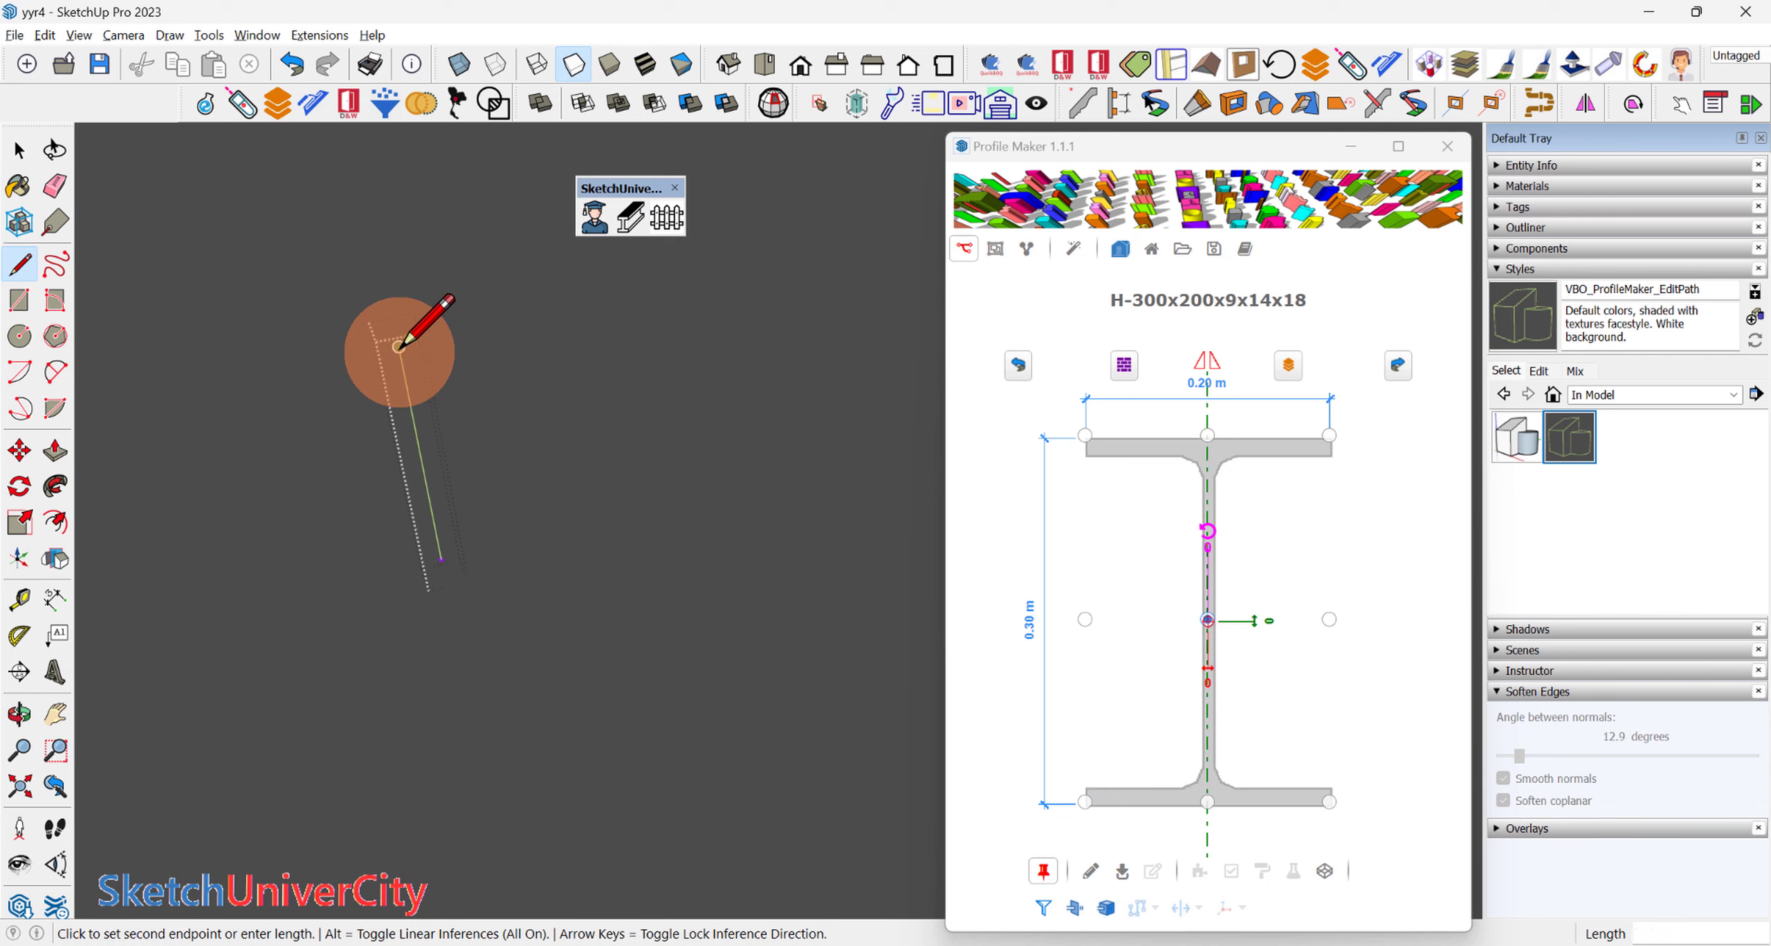
pyautogui.click(776, 278)
pyautogui.click(273, 371)
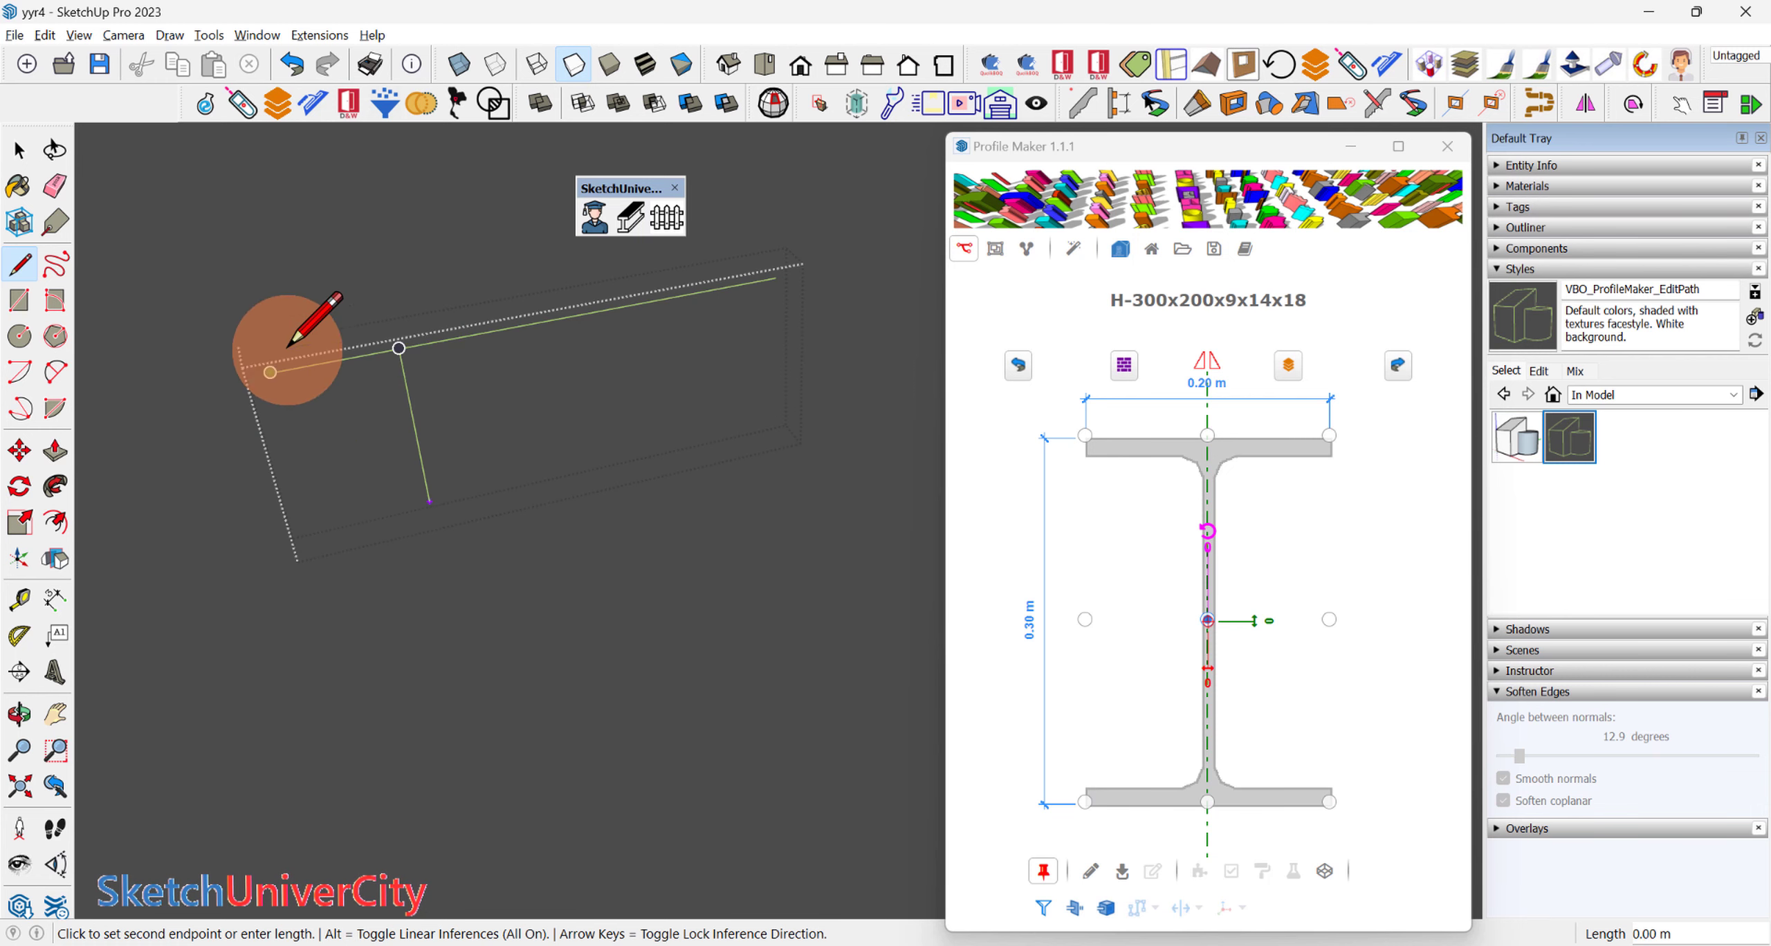
pyautogui.press('space')
# Step: Copy the vertical path edge three times at even spacing and exit to build the frame
pyautogui.press('m')
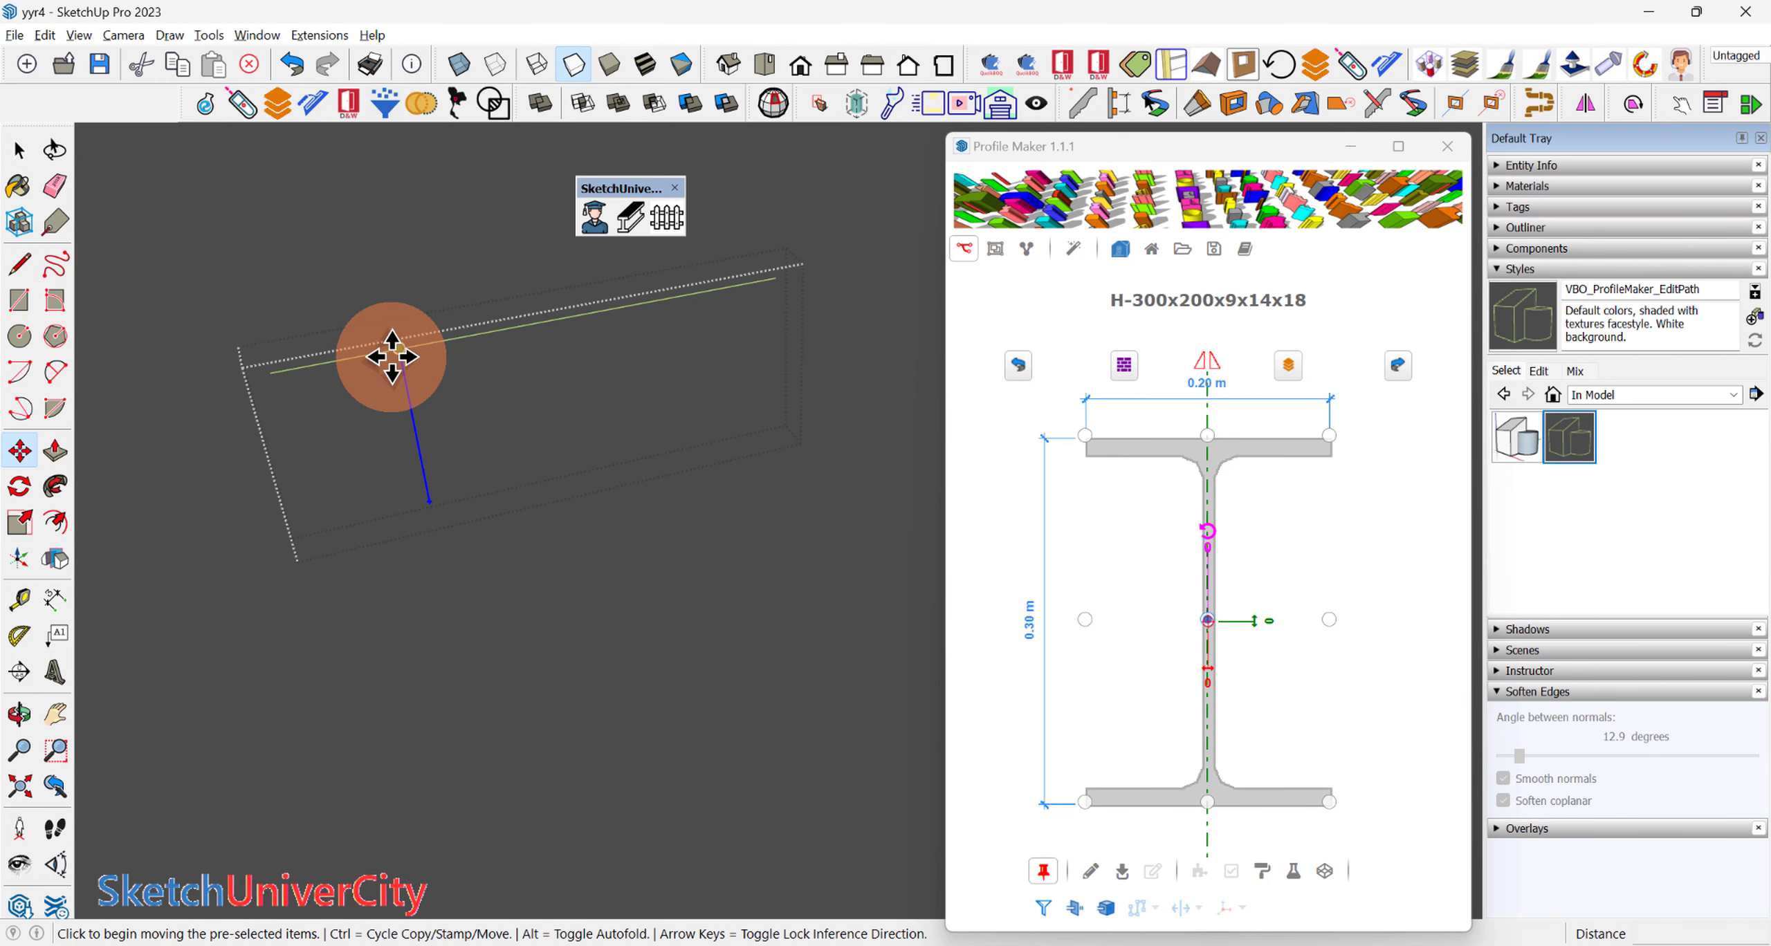
pyautogui.click(393, 357)
pyautogui.press('ctrl')
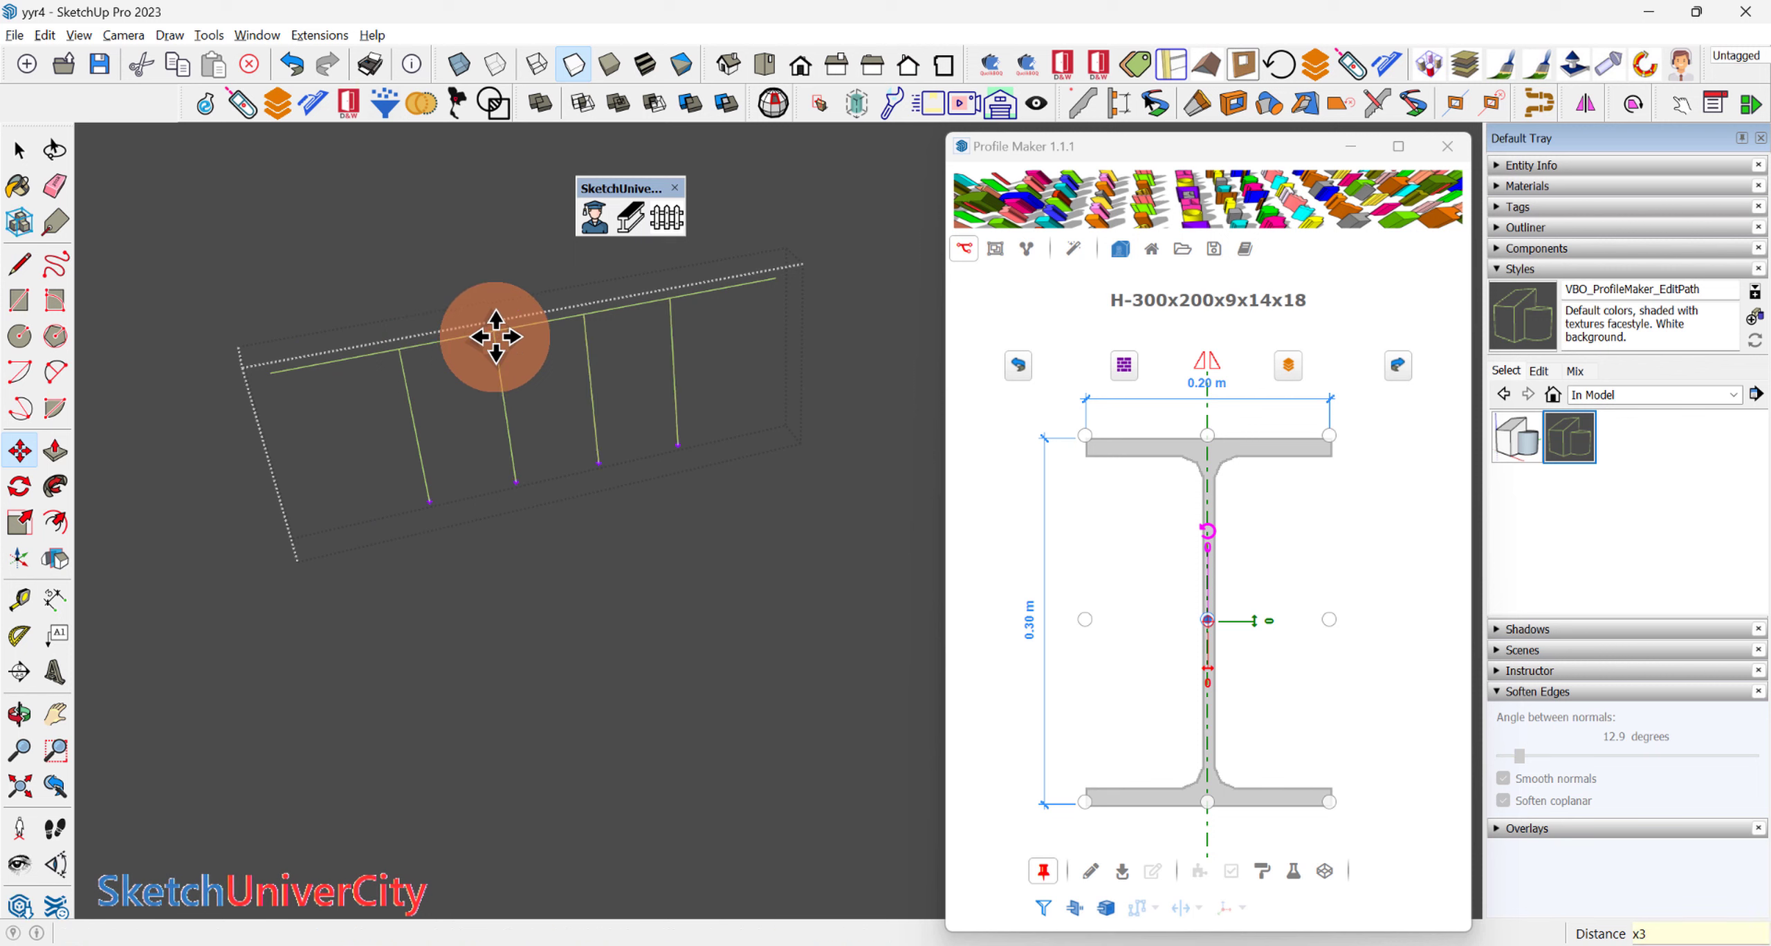
pyautogui.press('space')
pyautogui.click(644, 594)
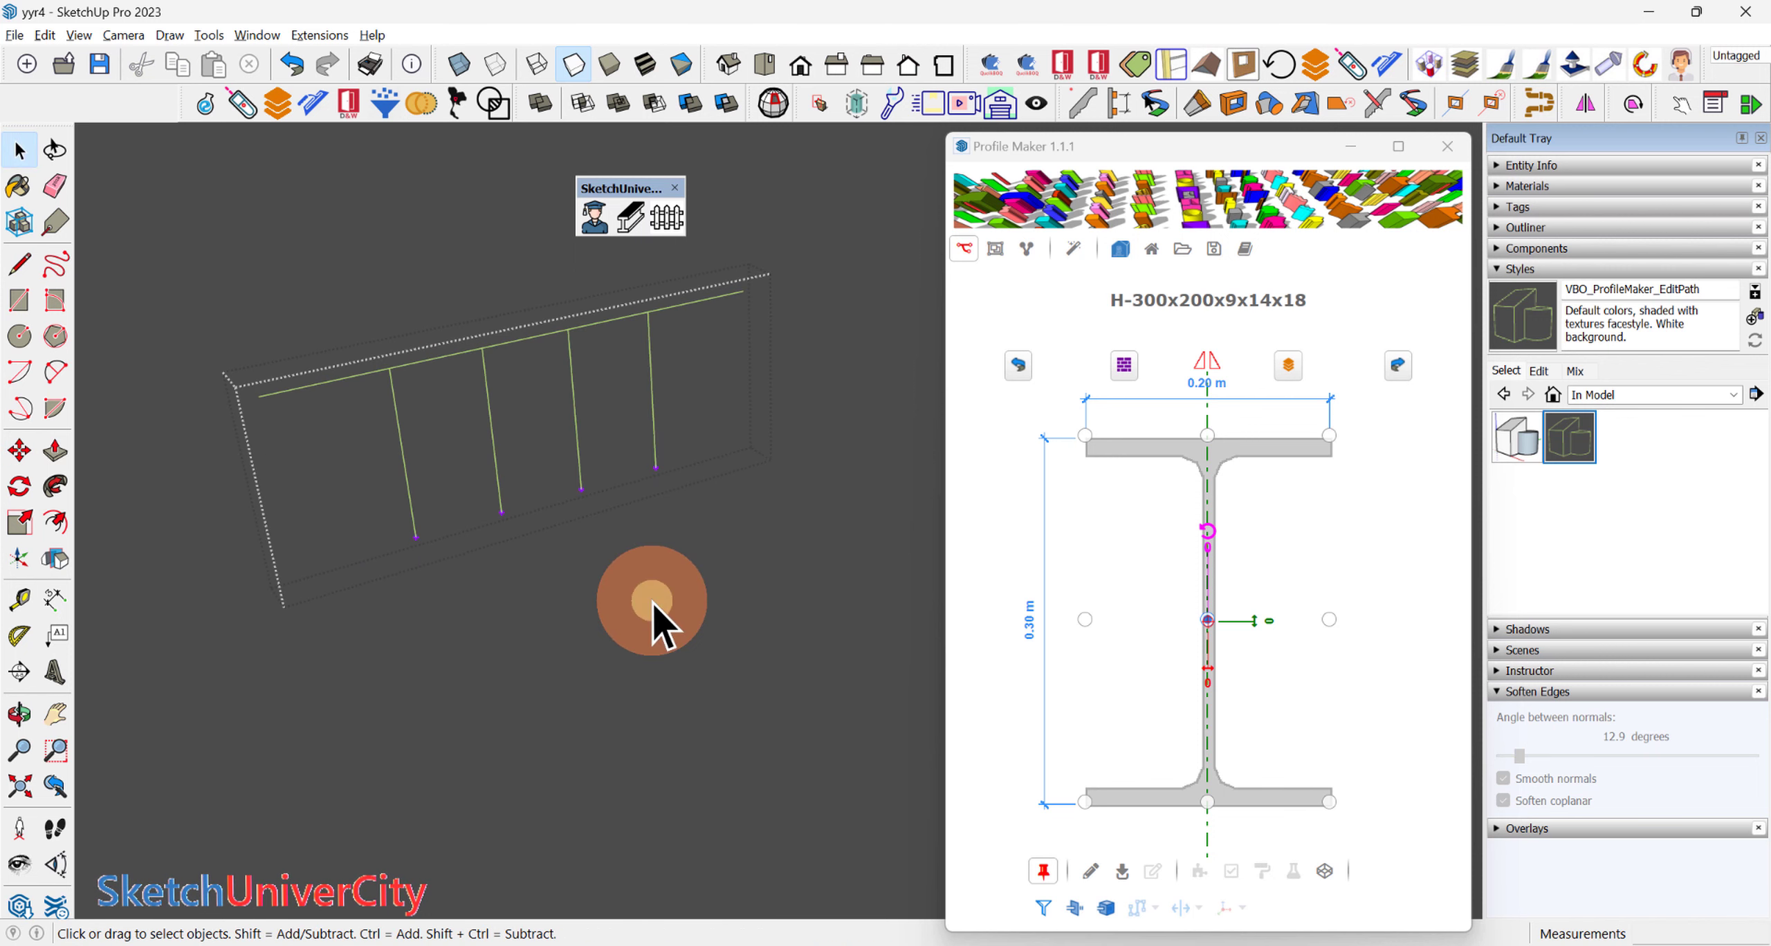
pyautogui.moveTo(631, 617)
pyautogui.mouseDown(button='middle')
pyautogui.moveTo(702, 472)
pyautogui.moveTo(517, 299)
pyautogui.moveTo(545, 304)
pyautogui.mouseUp(button='middle')
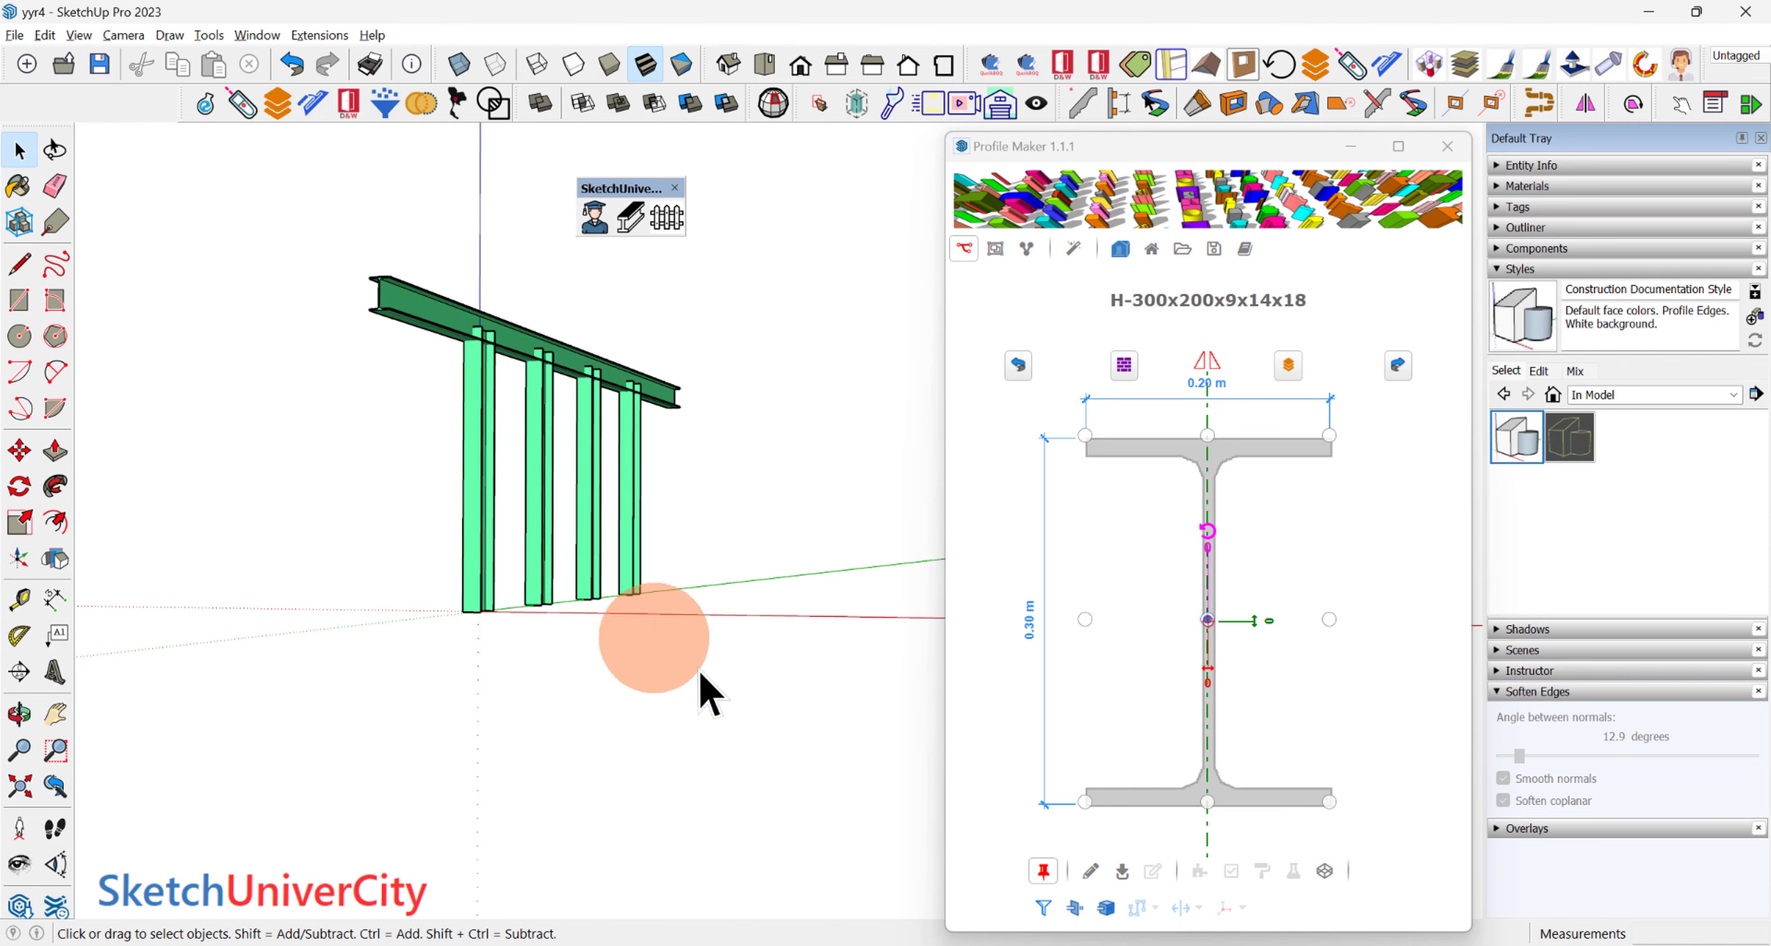
# Step: Trim the four columns to the underside of the top beam
pyautogui.moveTo(691, 664); pyautogui.dragTo(435, 544)
pyautogui.moveTo(435, 544); pyautogui.dragTo(484, 457, button='middle')
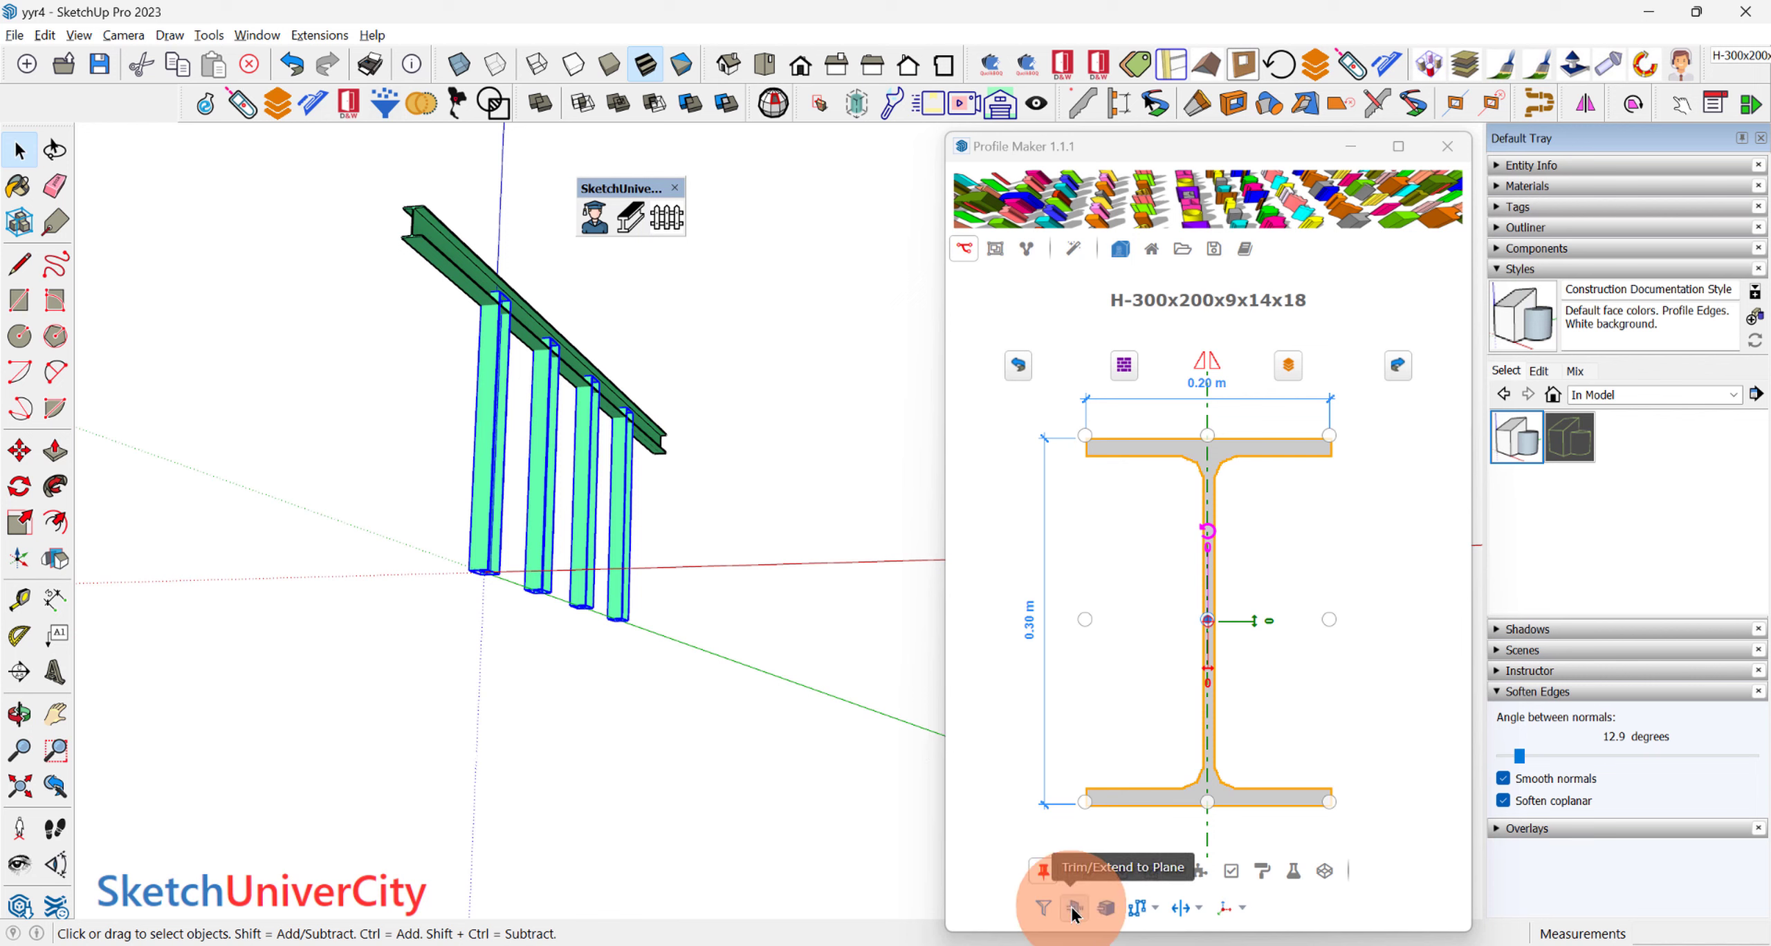
pyautogui.click(1082, 912)
pyautogui.moveTo(554, 408); pyautogui.dragTo(450, 242, button='middle')
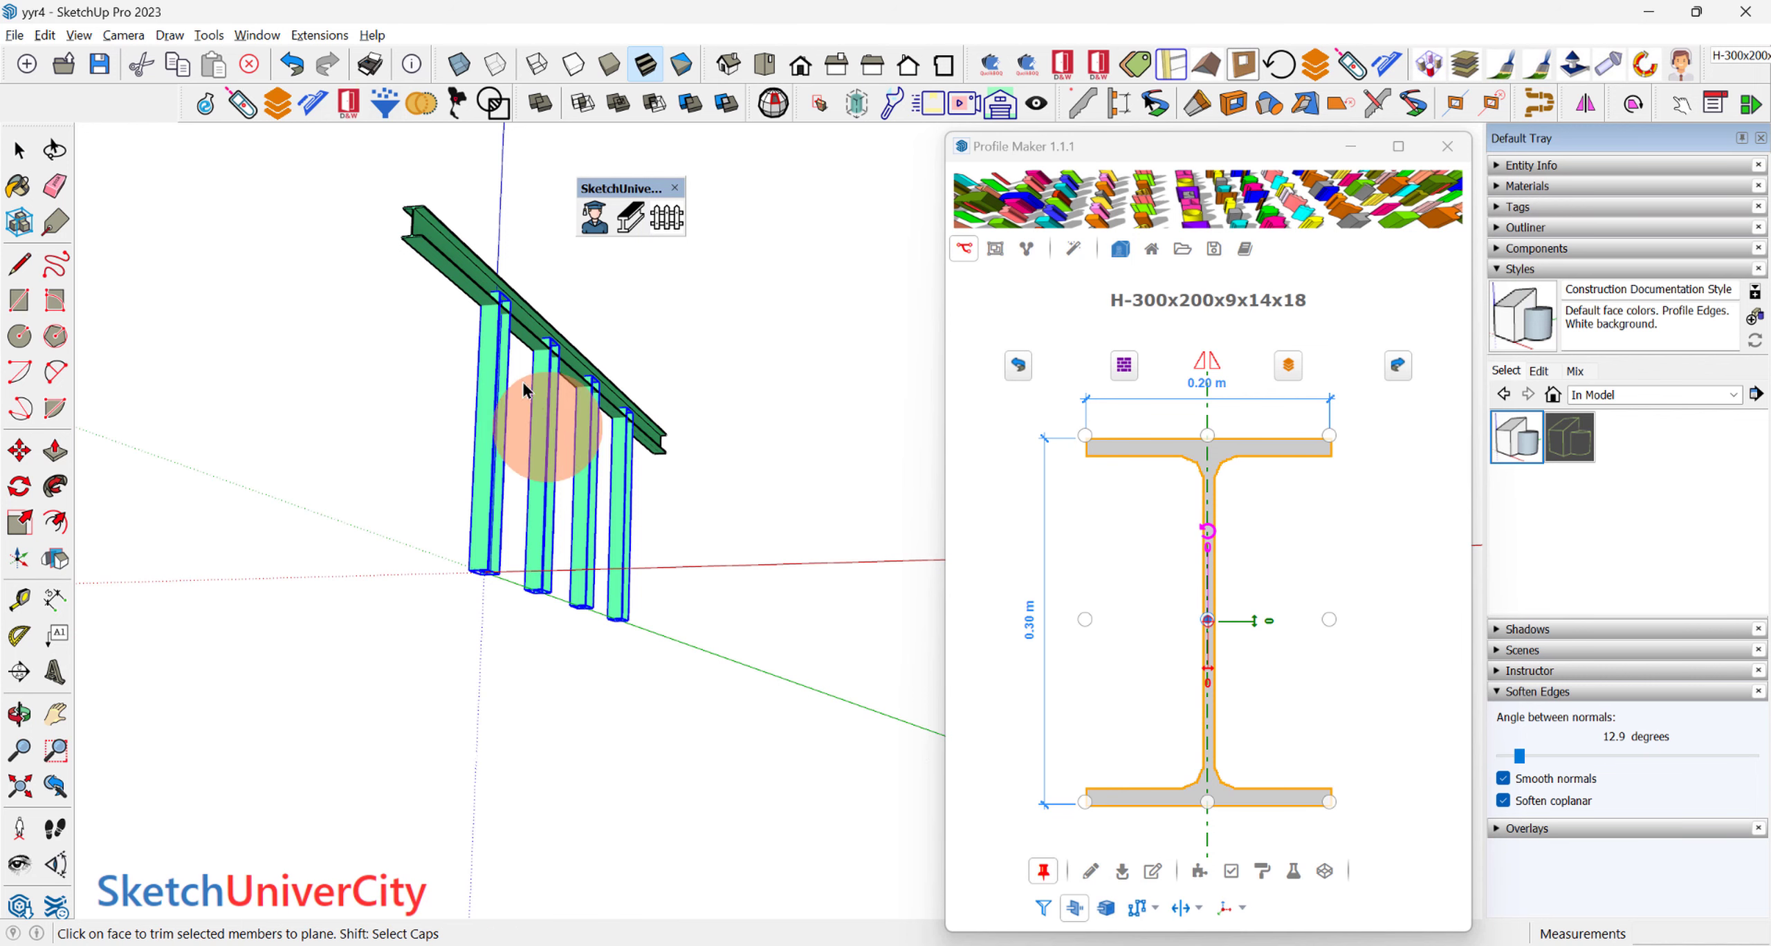
pyautogui.click(450, 242)
# Step: Orbit to a side view and open the top beam's path for editing
pyautogui.moveTo(506, 383)
pyautogui.mouseDown(button='middle')
pyautogui.moveTo(367, 434)
pyautogui.moveTo(809, 477)
pyautogui.moveTo(773, 514)
pyautogui.moveTo(419, 426)
pyautogui.moveTo(523, 560)
pyautogui.mouseUp(button='middle')
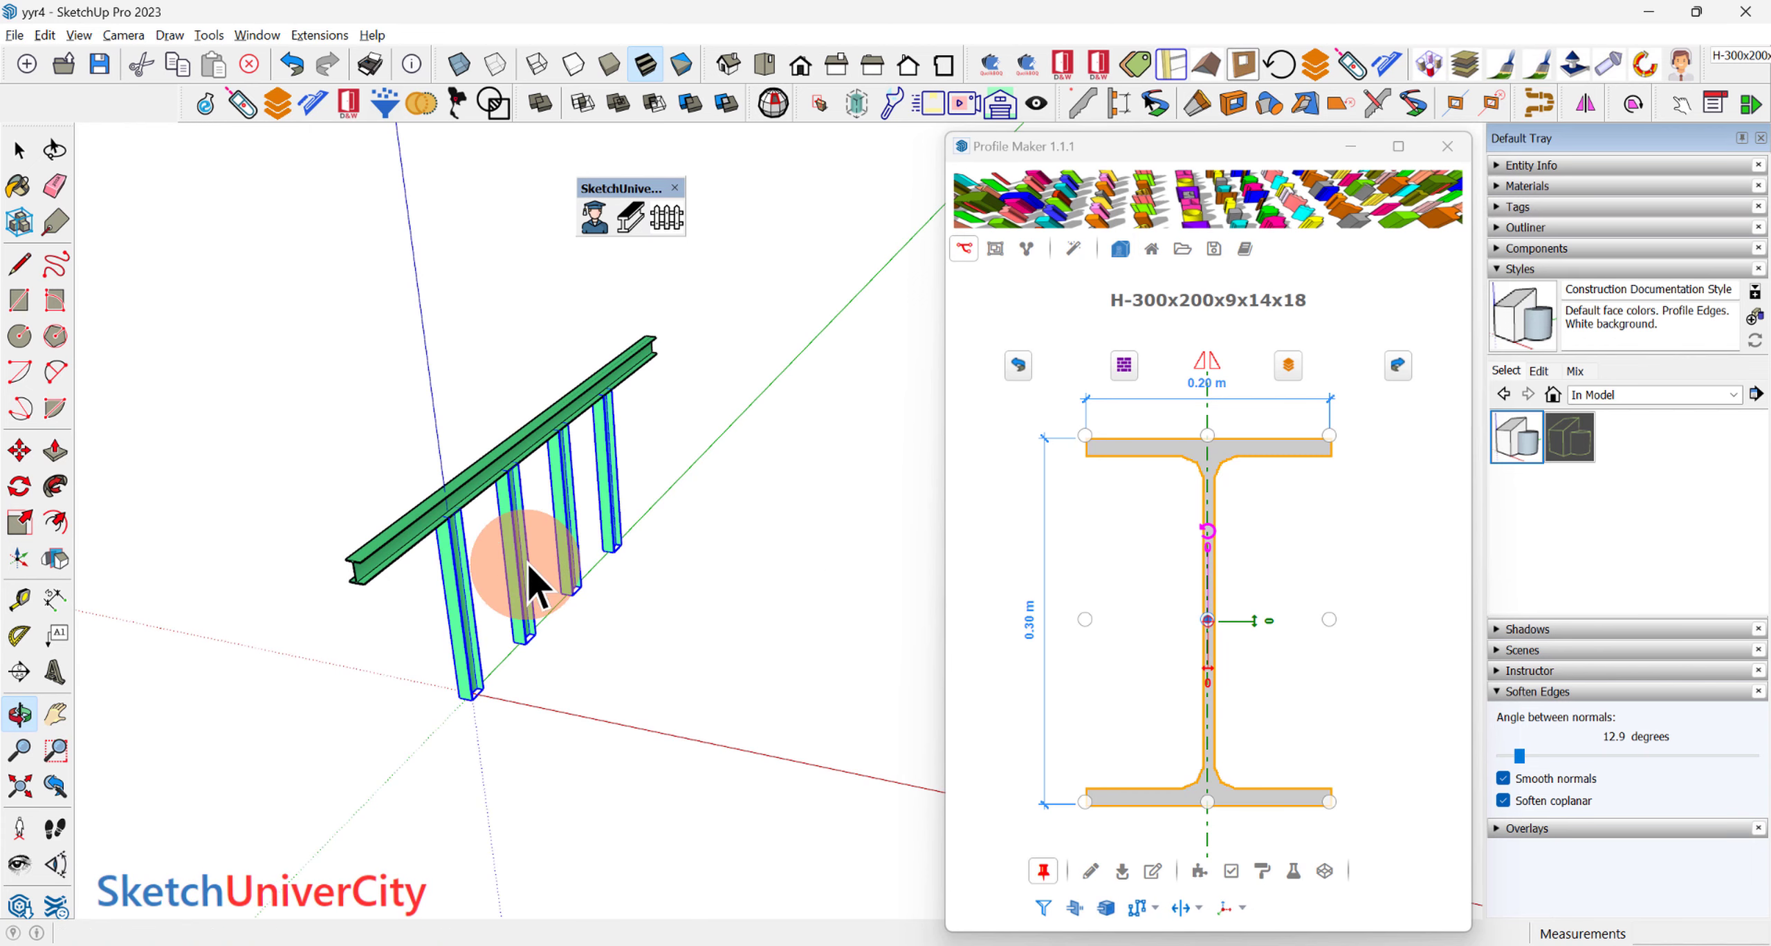
pyautogui.scroll(2, 521, 531)
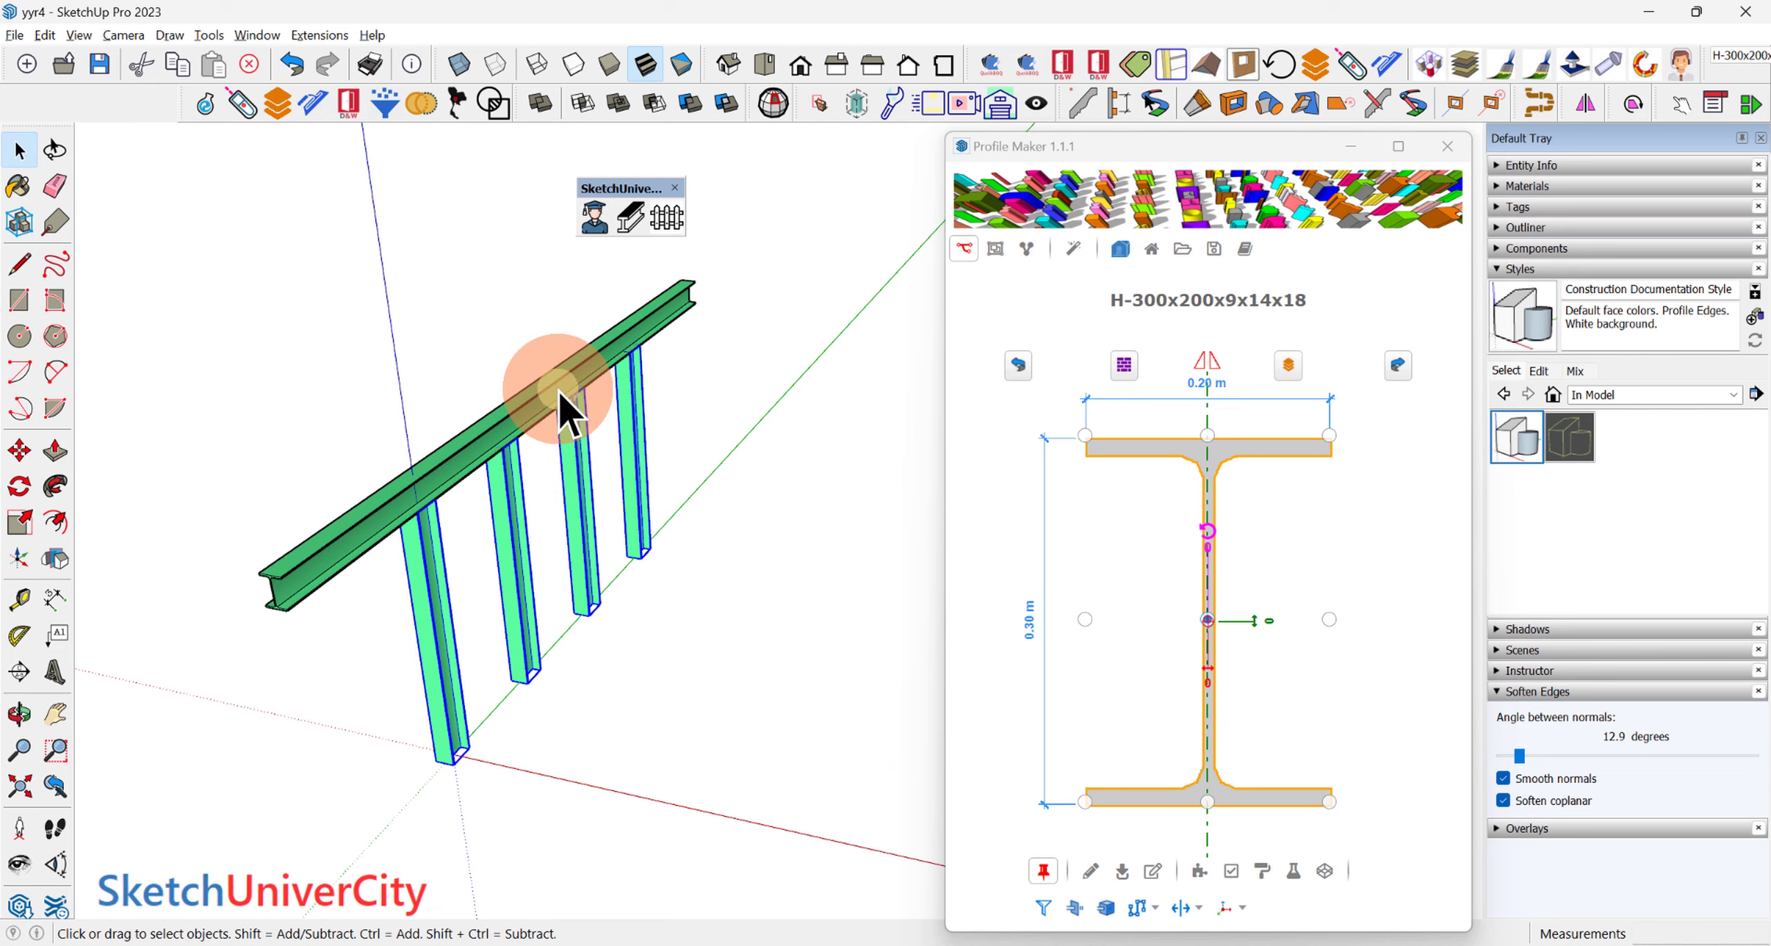
pyautogui.doubleClick(560, 391)
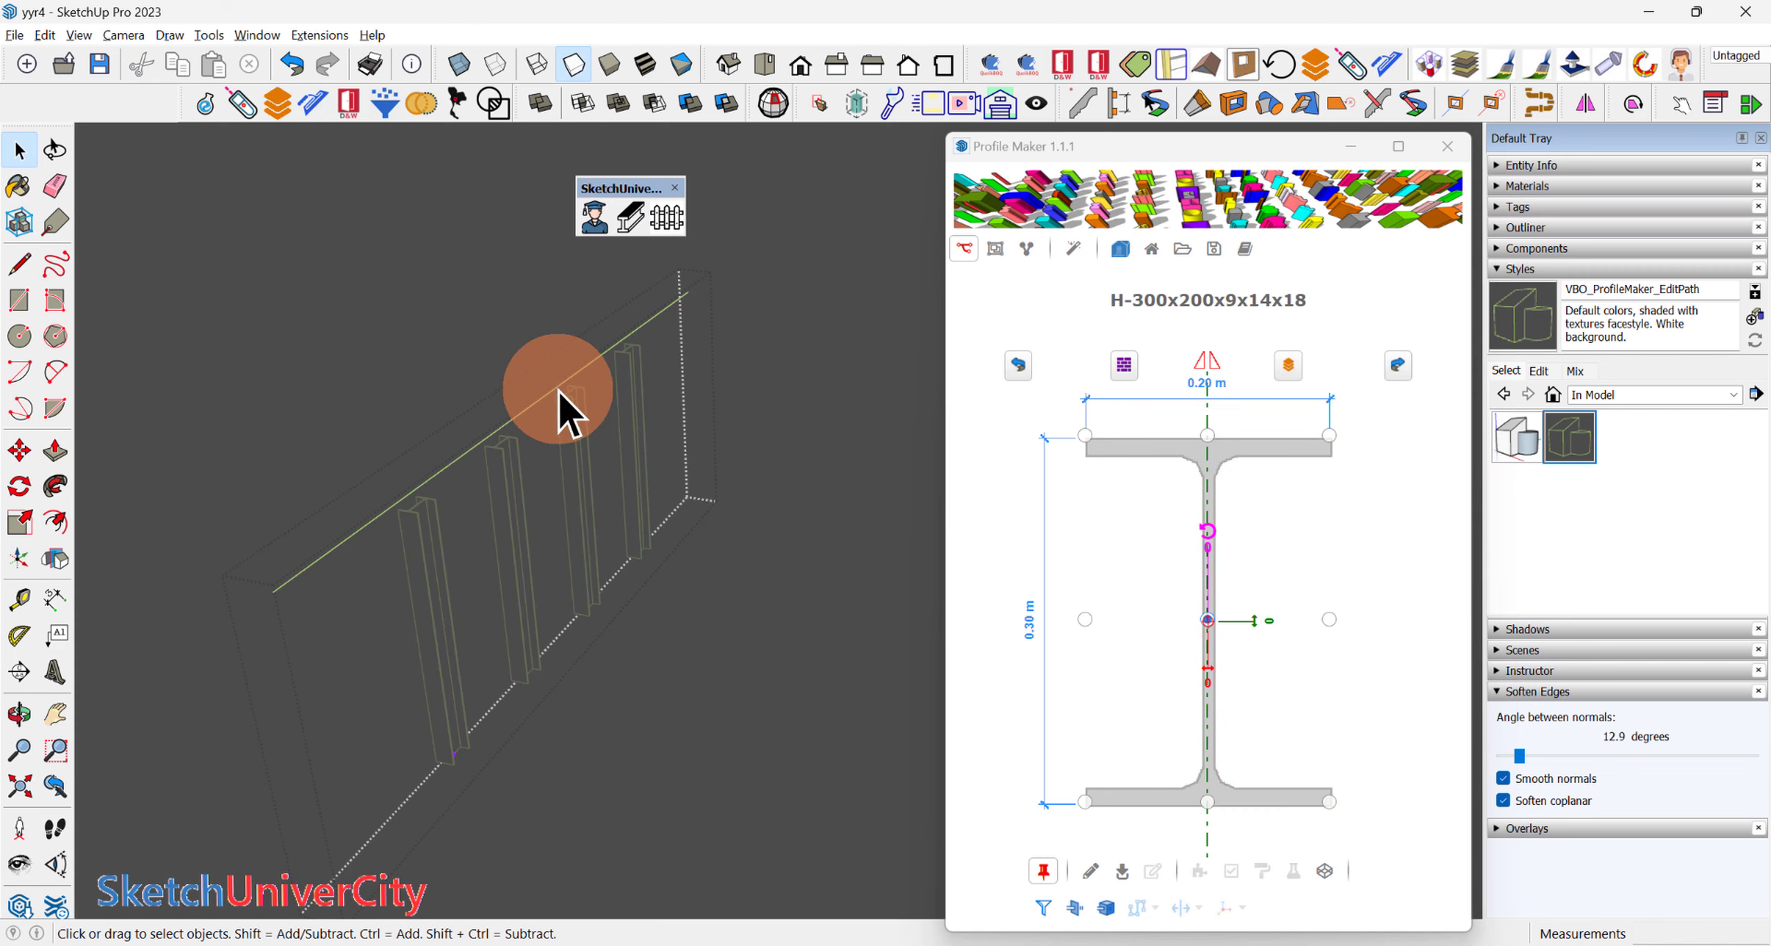
# Step: Draw a 3.08 m path line along red from the top beam's edge as a cross beam
pyautogui.click(452, 504)
pyautogui.scroll(-1, 451, 504)
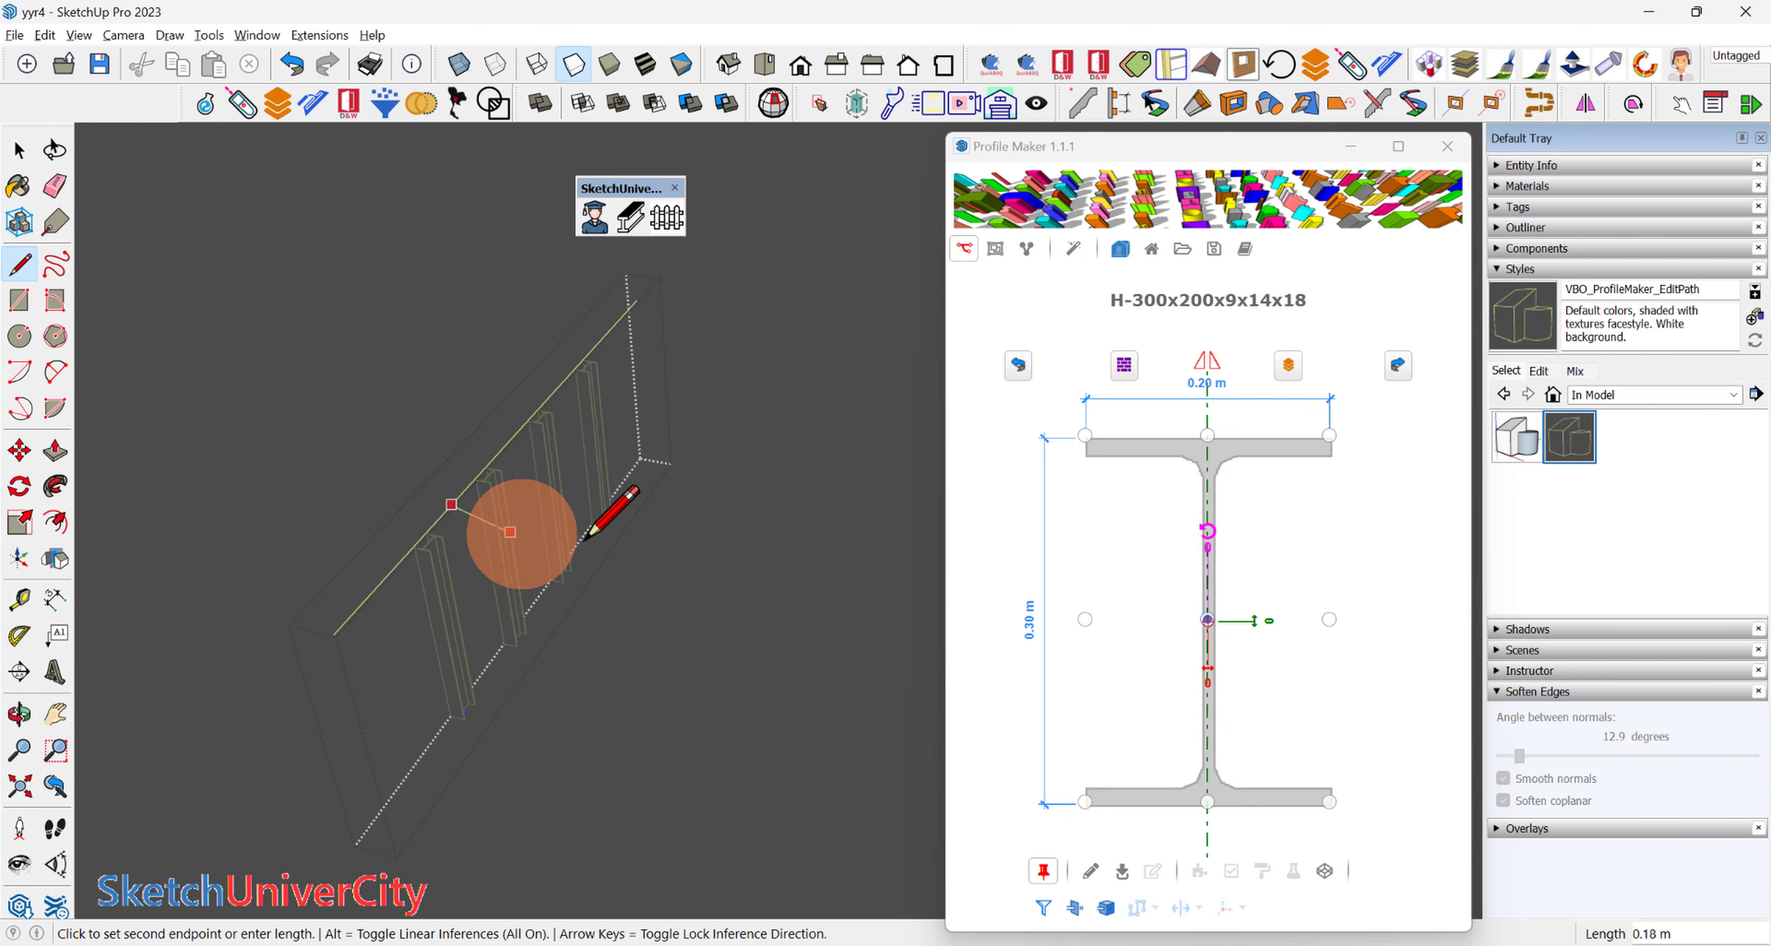
pyautogui.click(683, 551)
pyautogui.moveTo(772, 623)
pyautogui.mouseDown(button='middle')
pyautogui.moveTo(623, 504)
pyautogui.moveTo(572, 692)
pyautogui.moveTo(692, 680)
pyautogui.mouseUp(button='middle')
pyautogui.press('m')
pyautogui.press('space')
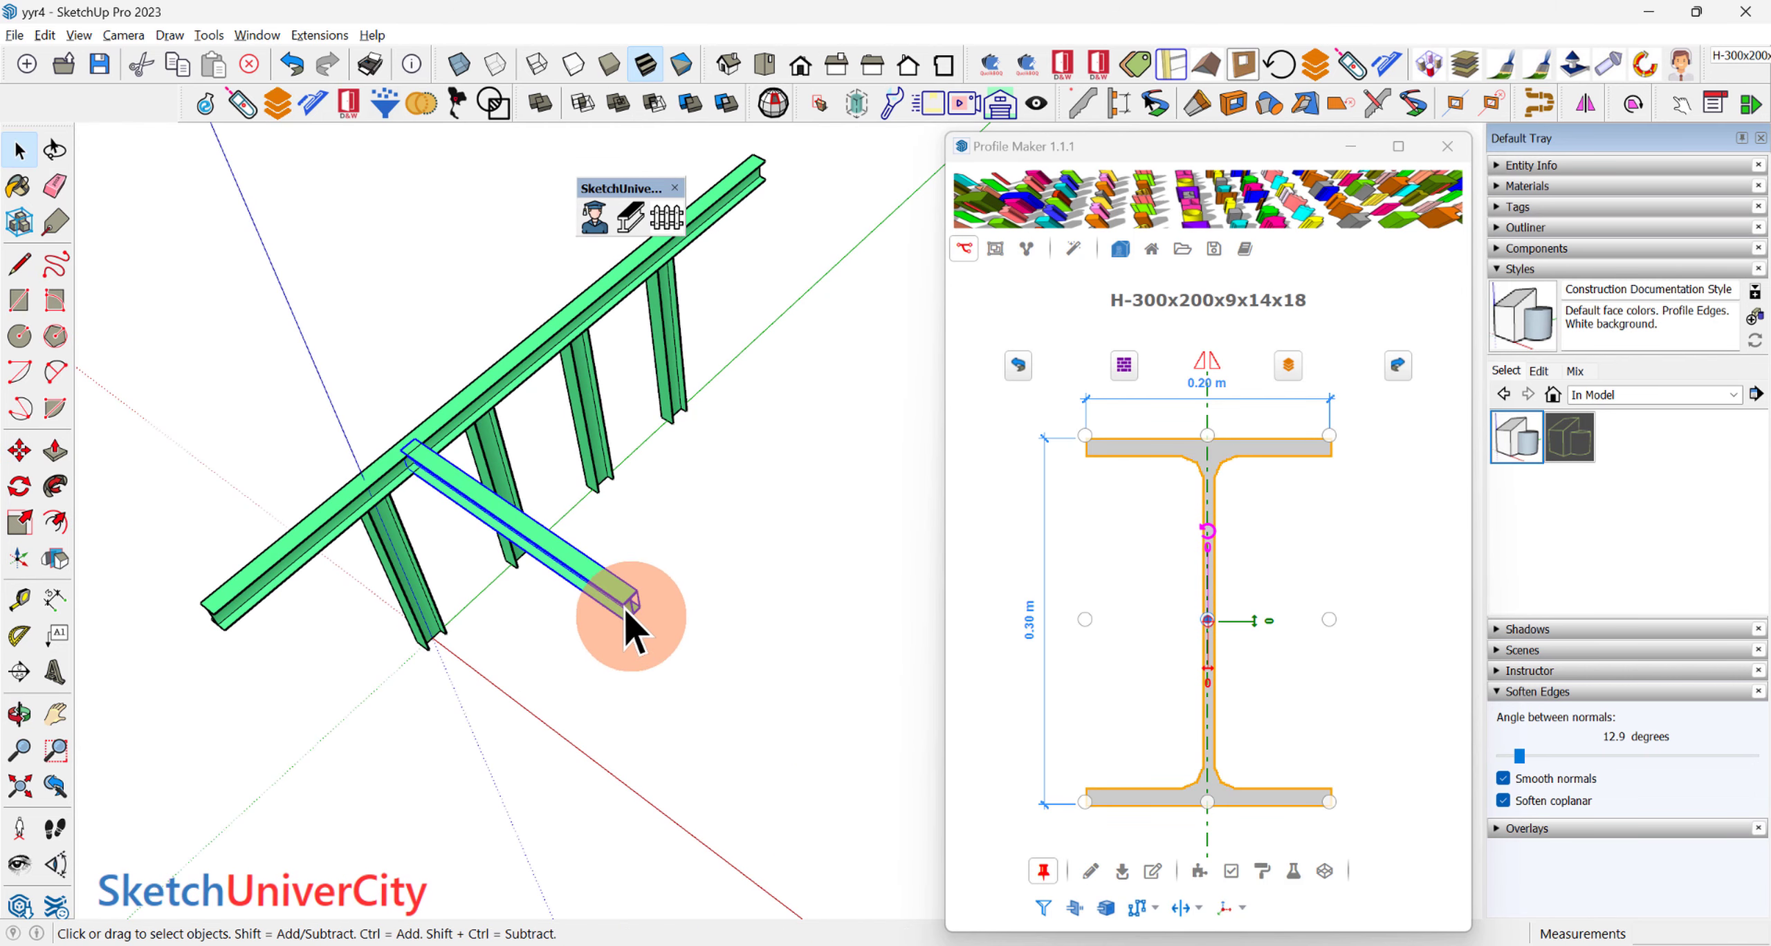
# Step: Copy the cross beam's path 1.53 m and 2.69 m along the beam, then select all three
pyautogui.doubleClick(620, 601)
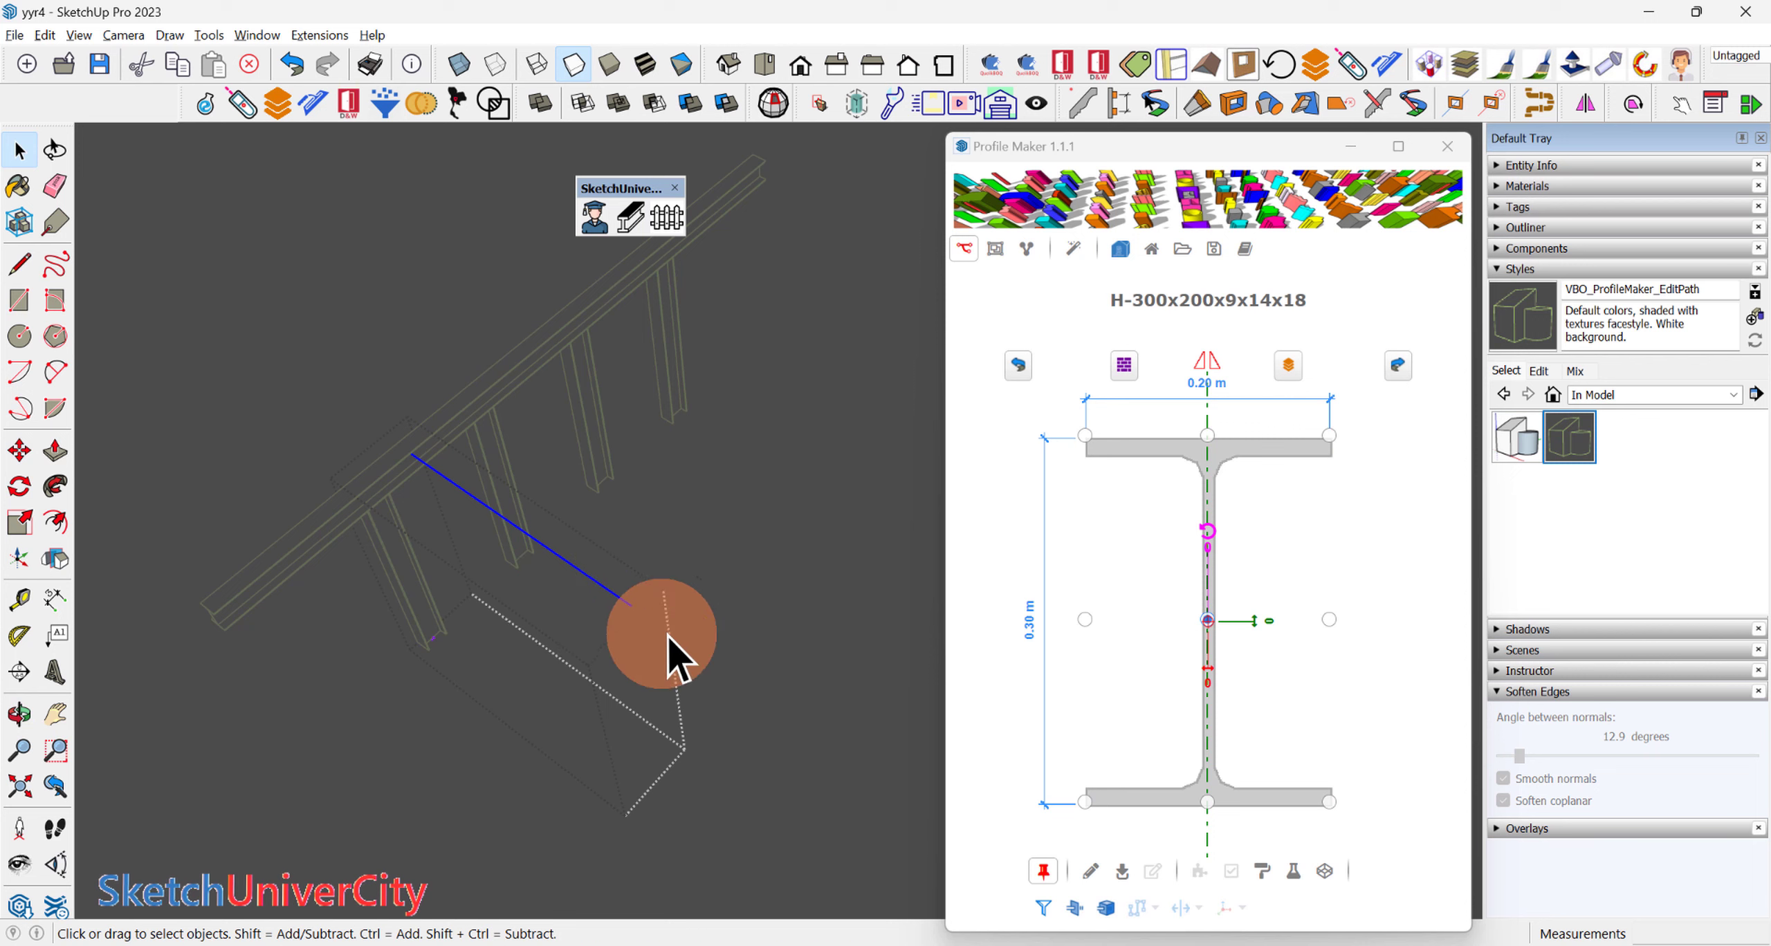
pyautogui.press('m')
pyautogui.moveTo(668, 633); pyautogui.dragTo(780, 555)
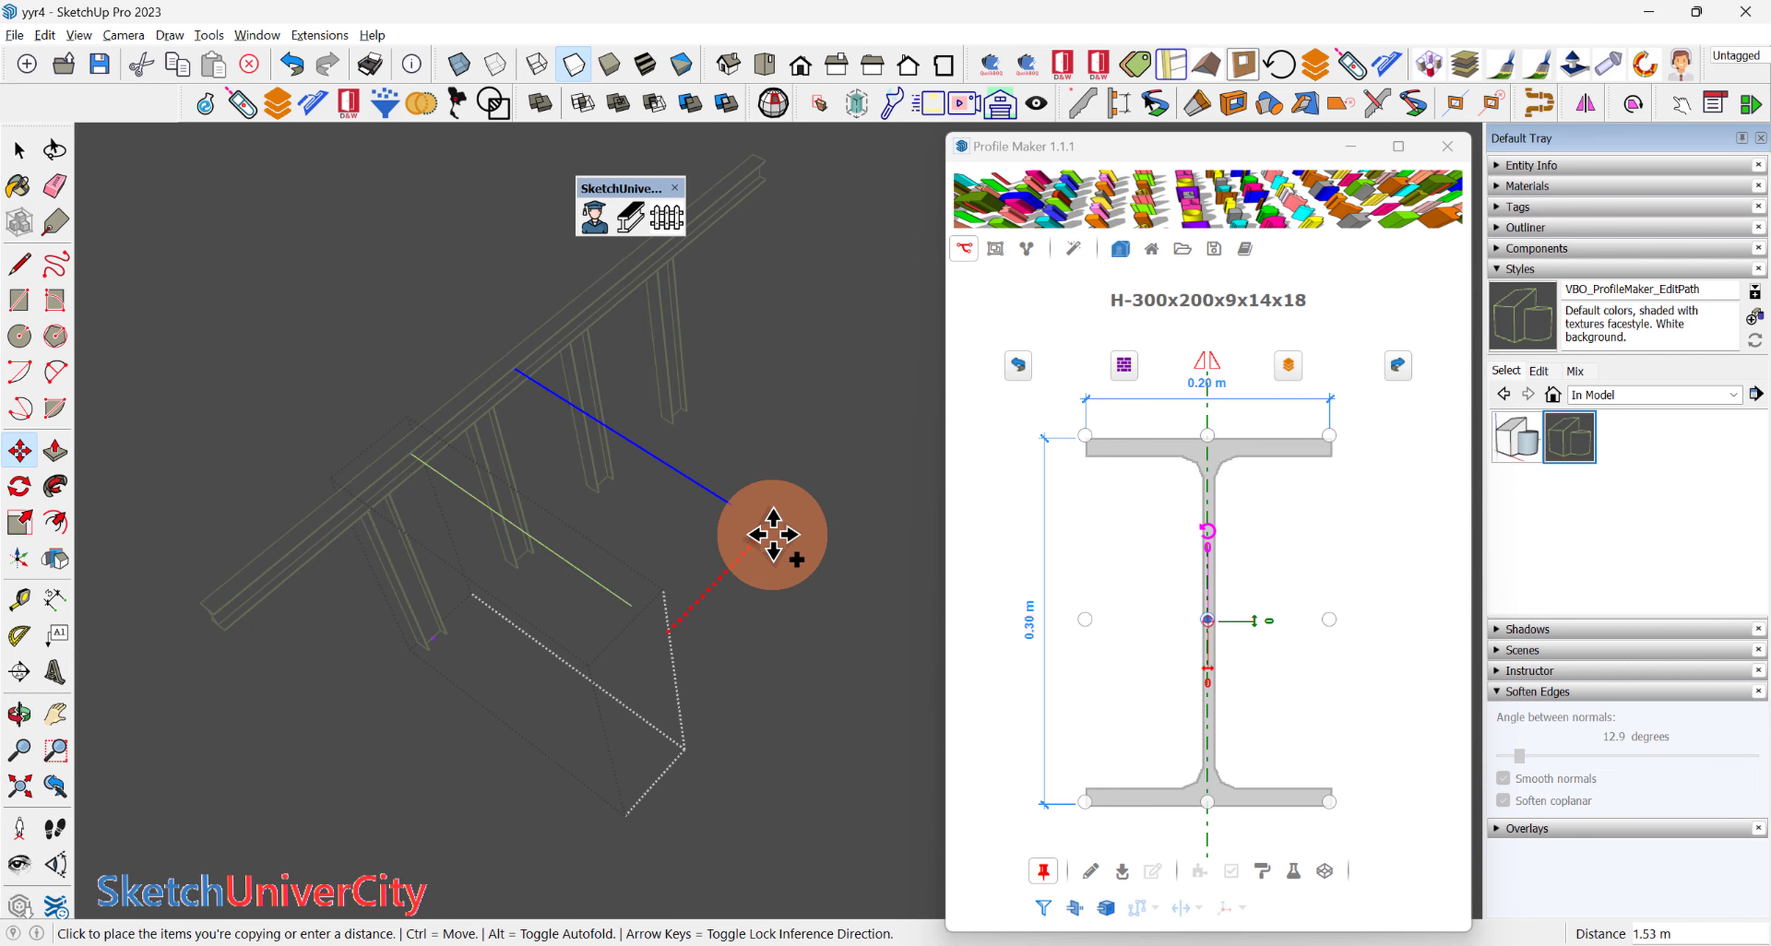
pyautogui.moveTo(780, 555); pyautogui.dragTo(928, 395)
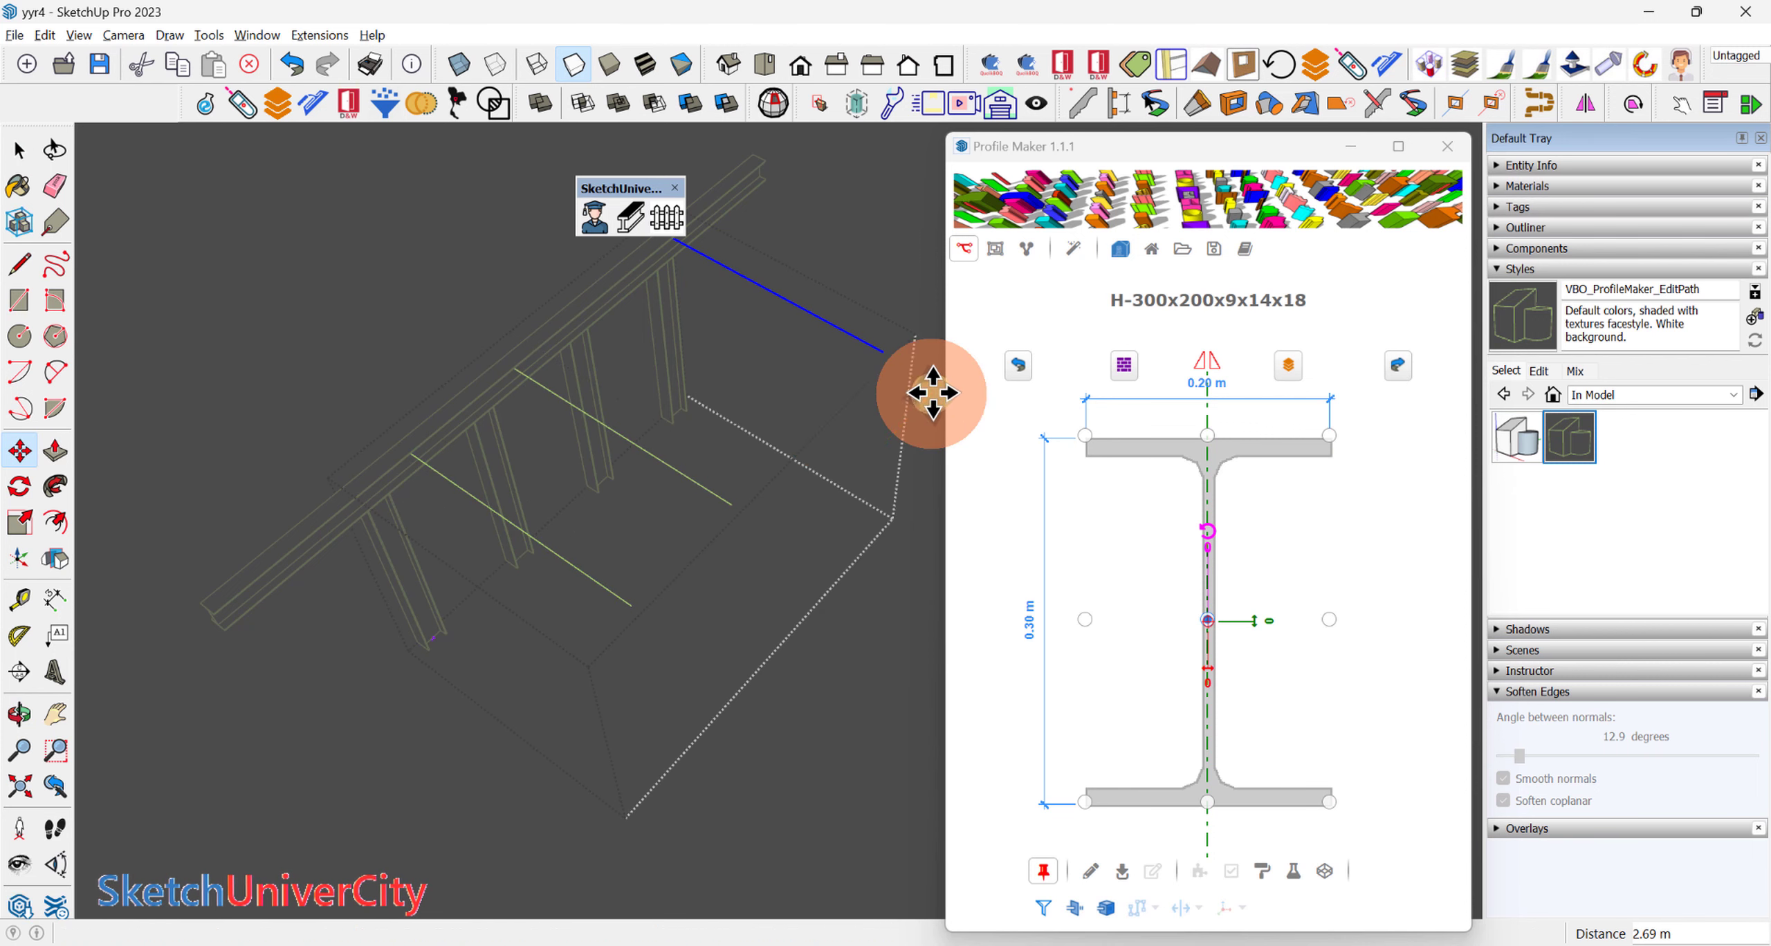
pyautogui.press('space')
pyautogui.scroll(-2, 800, 581)
pyautogui.moveTo(626, 705)
pyautogui.mouseDown(button='middle')
pyautogui.moveTo(791, 384)
pyautogui.moveTo(791, 582)
pyautogui.mouseUp(button='middle')
pyautogui.moveTo(830, 526); pyautogui.dragTo(750, 374)
pyautogui.moveTo(751, 374)
pyautogui.mouseDown(button='middle')
pyautogui.moveTo(612, 471)
pyautogui.moveTo(969, 633)
pyautogui.mouseUp(button='middle')
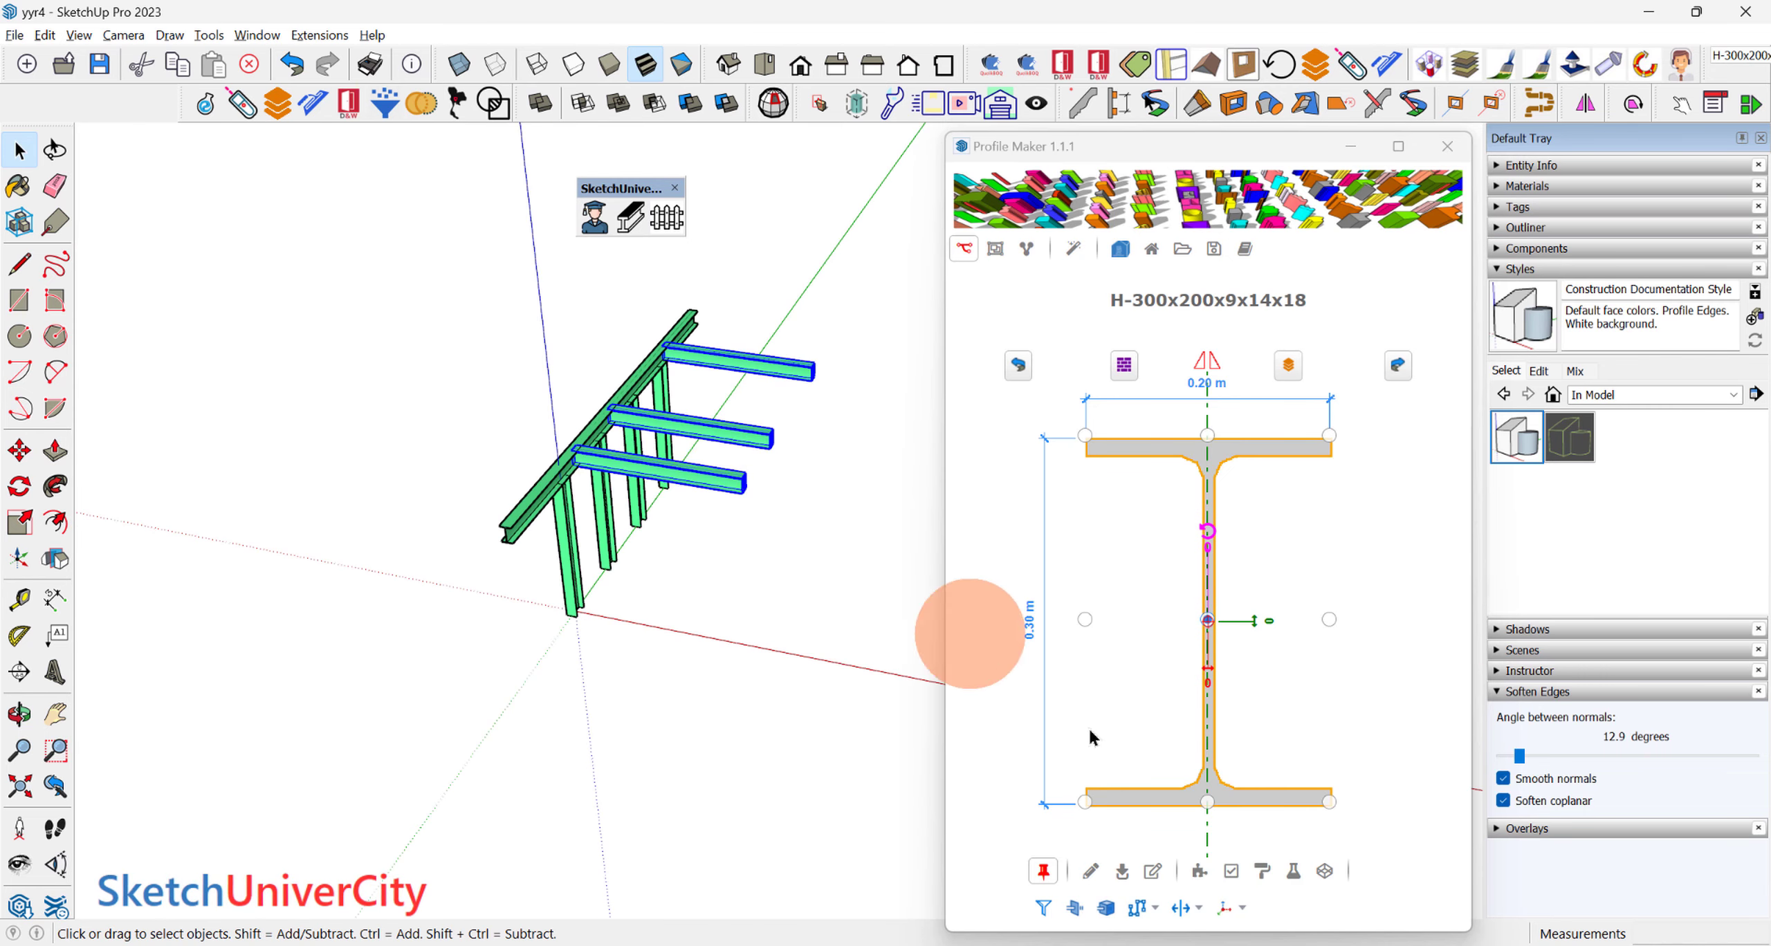
# Step: Trim the three selected cross beams to the cutter solid
pyautogui.click(1107, 909)
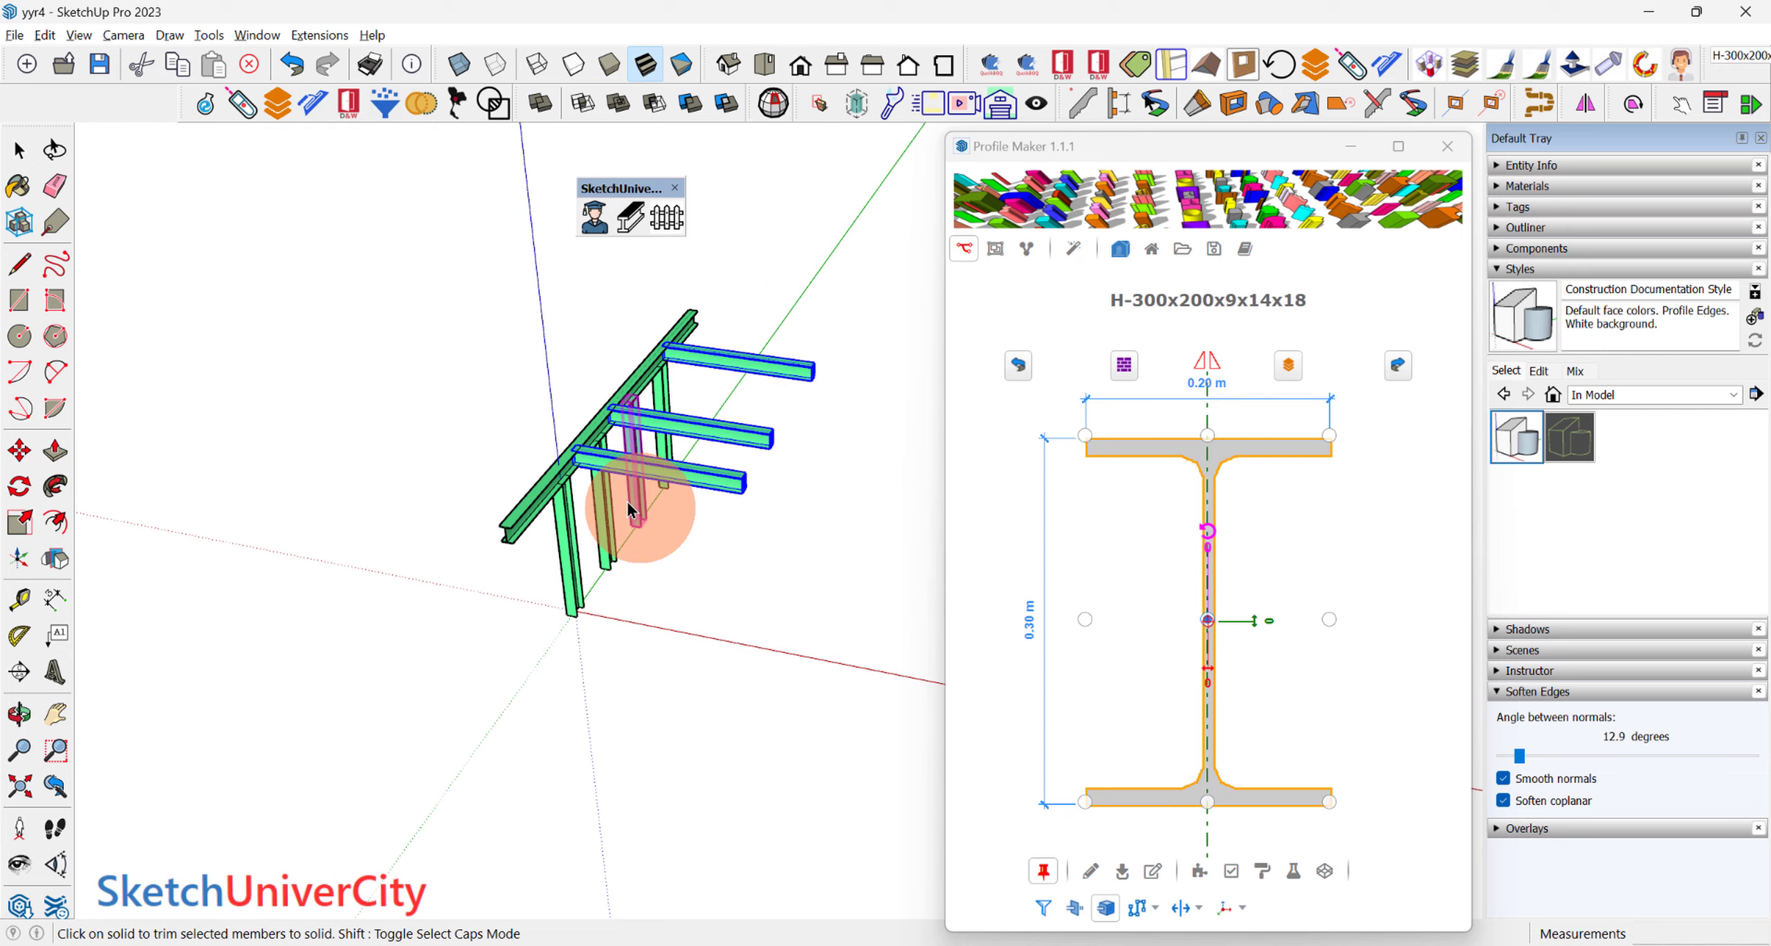
pyautogui.scroll(3, 505, 475)
pyautogui.click(503, 446)
pyautogui.scroll(-3, 805, 609)
pyautogui.moveTo(806, 609)
pyautogui.mouseDown(button='middle')
pyautogui.moveTo(644, 368)
pyautogui.moveTo(407, 621)
pyautogui.moveTo(465, 590)
pyautogui.mouseUp(button='middle')
# Step: Select the end cross beam to open its Profile Maker path for editing
pyautogui.scroll(2, 564, 585)
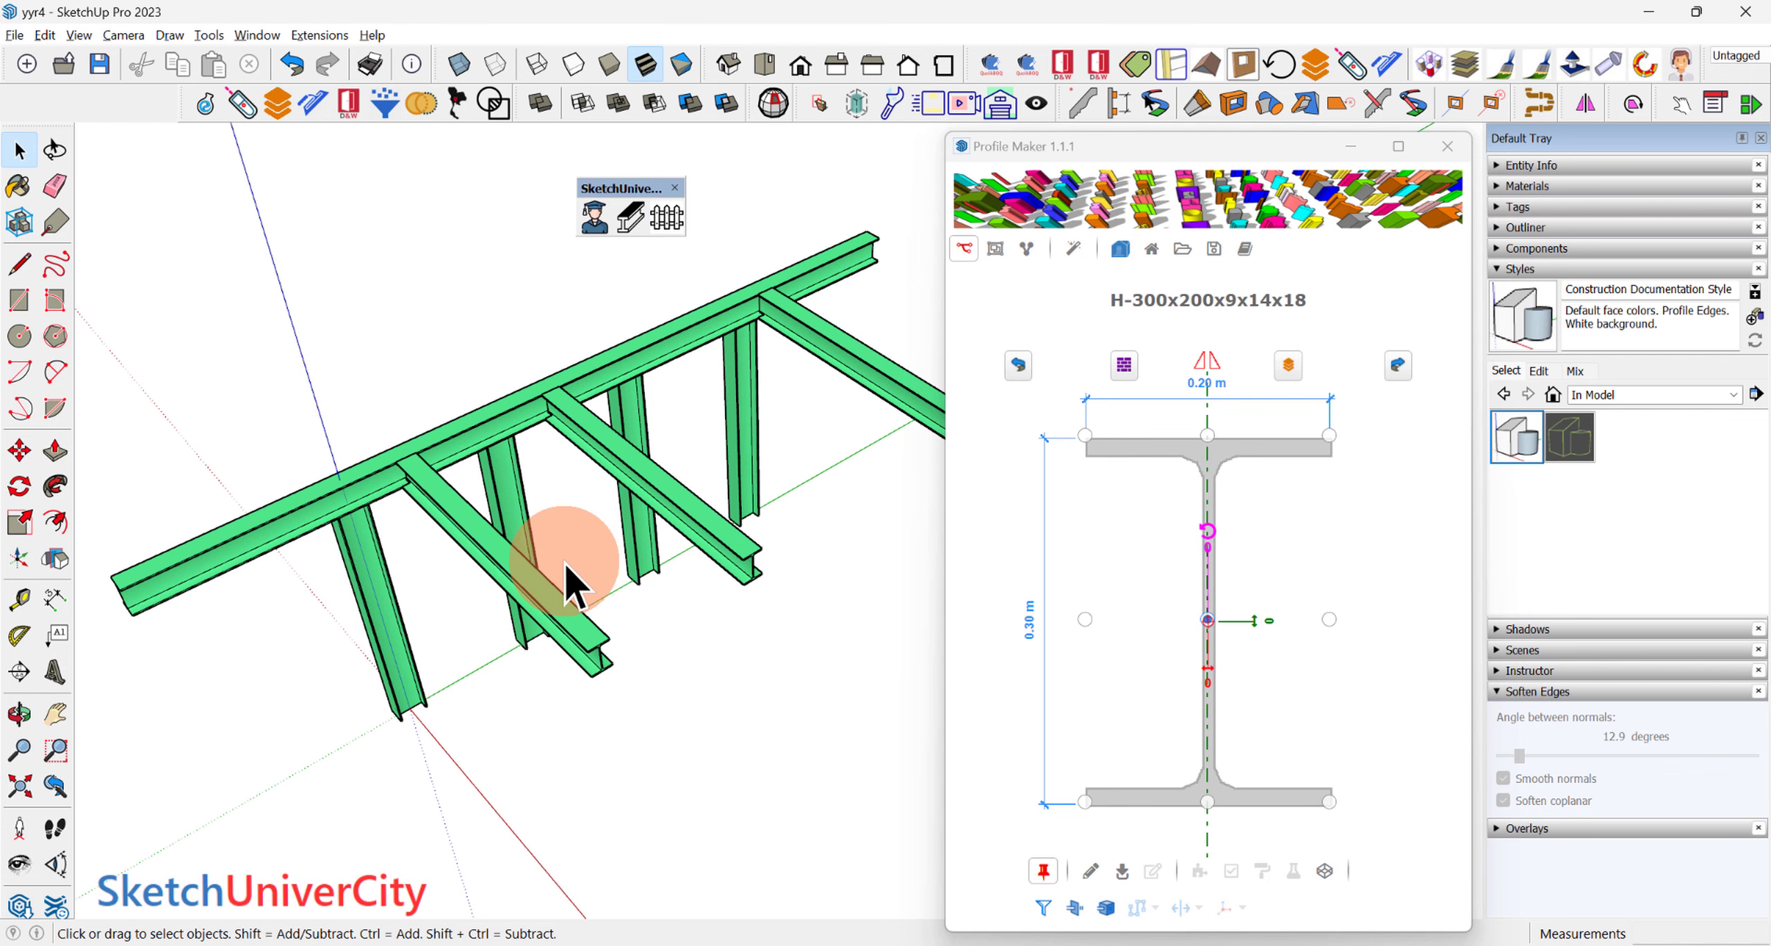
pyautogui.moveTo(564, 585)
pyautogui.mouseDown(button='middle')
pyautogui.moveTo(376, 625)
pyautogui.moveTo(763, 454)
pyautogui.moveTo(308, 566)
pyautogui.moveTo(733, 464)
pyautogui.moveTo(554, 455)
pyautogui.moveTo(494, 554)
pyautogui.mouseUp(button='middle')
pyautogui.click(761, 452)
# Step: Draw a Line segment from the beam corner to bend the path into an L
pyautogui.press('l')
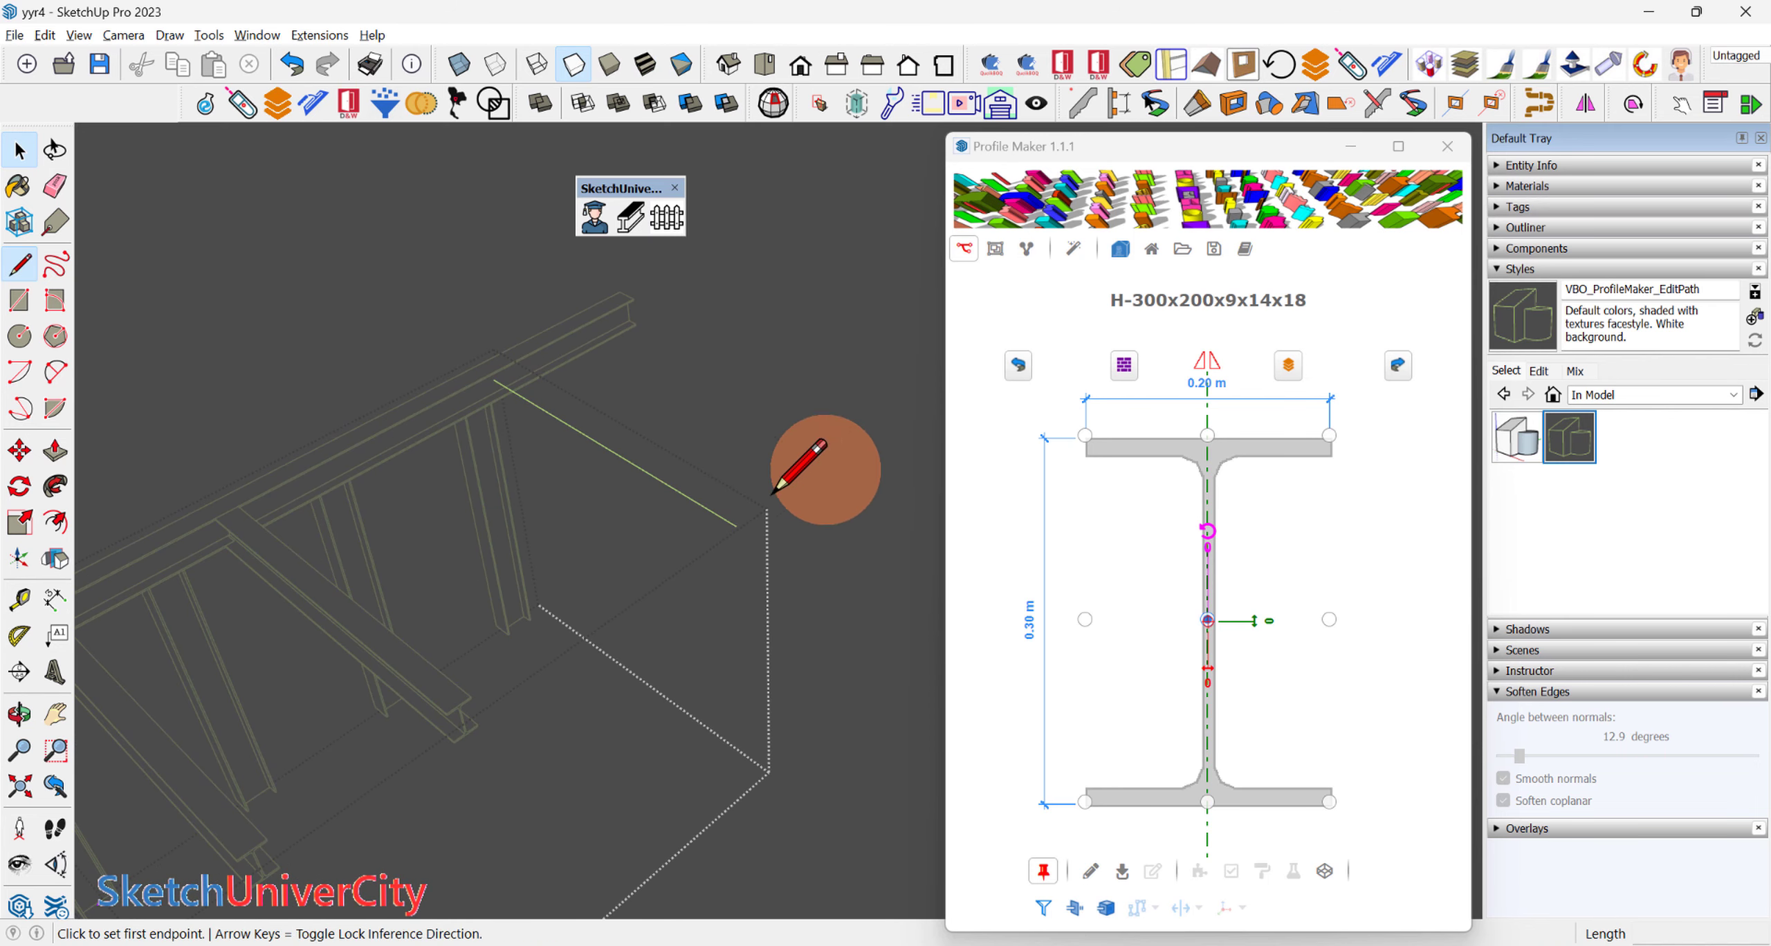
pyautogui.click(736, 526)
pyautogui.click(831, 463)
pyautogui.press('space')
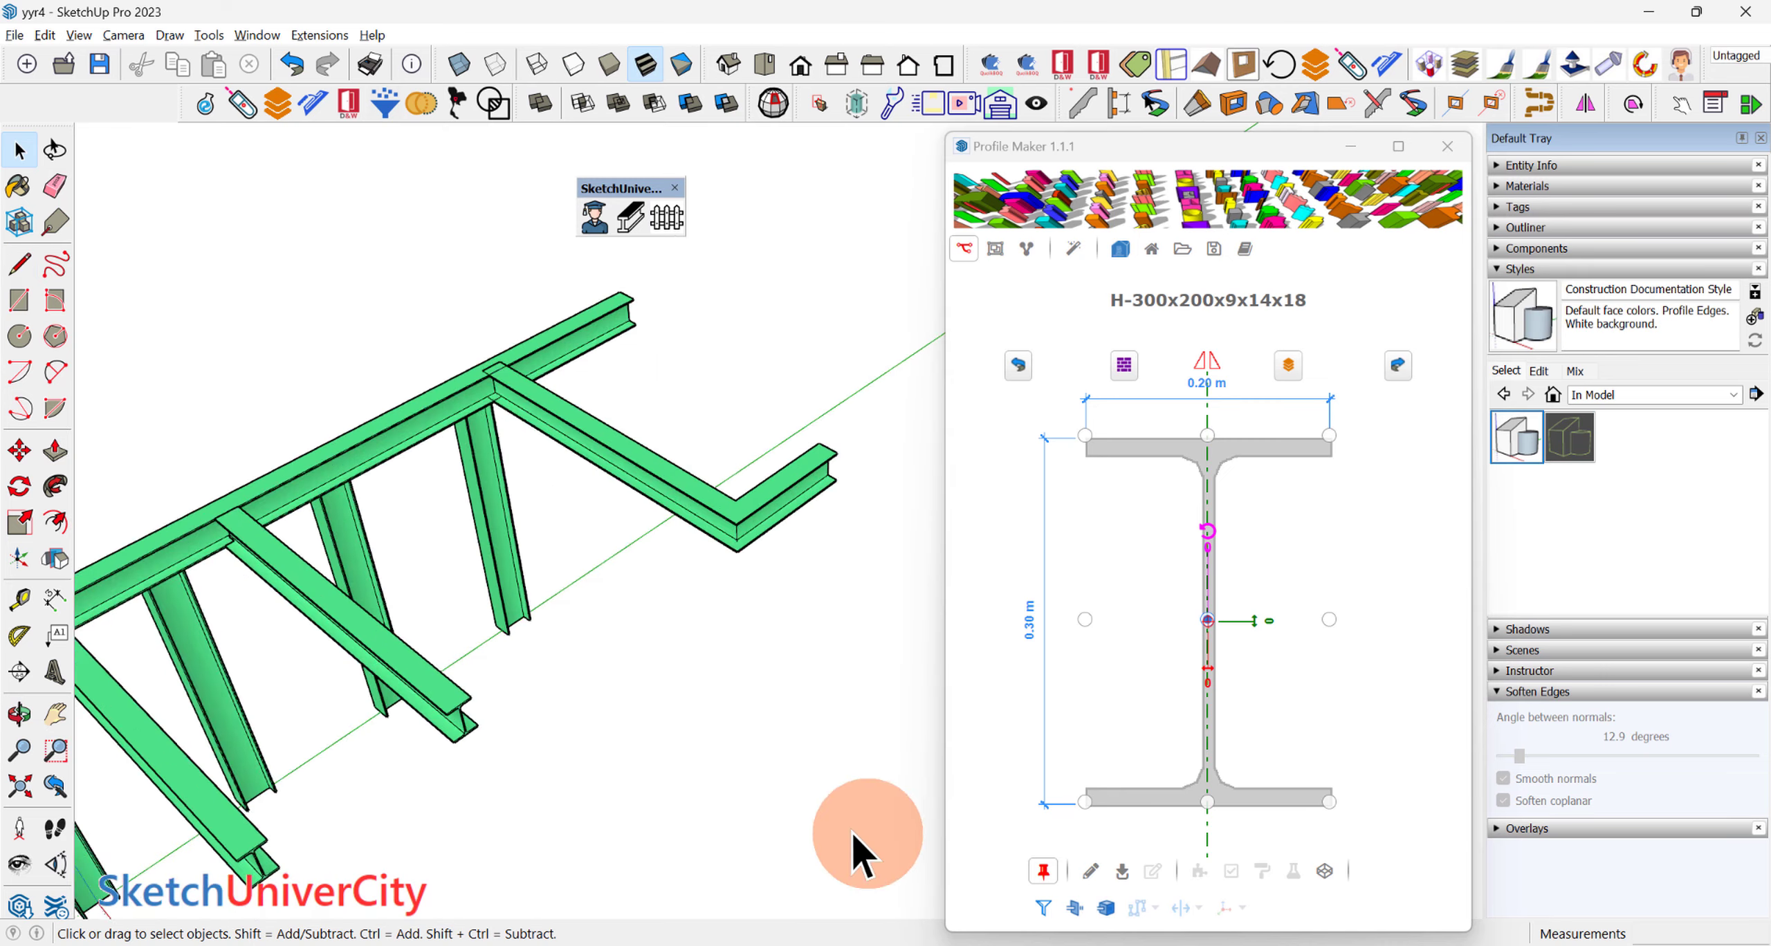
# Step: Reopen the beam path, toggle click-edit, and select then deselect the top beam
pyautogui.doubleClick(680, 516)
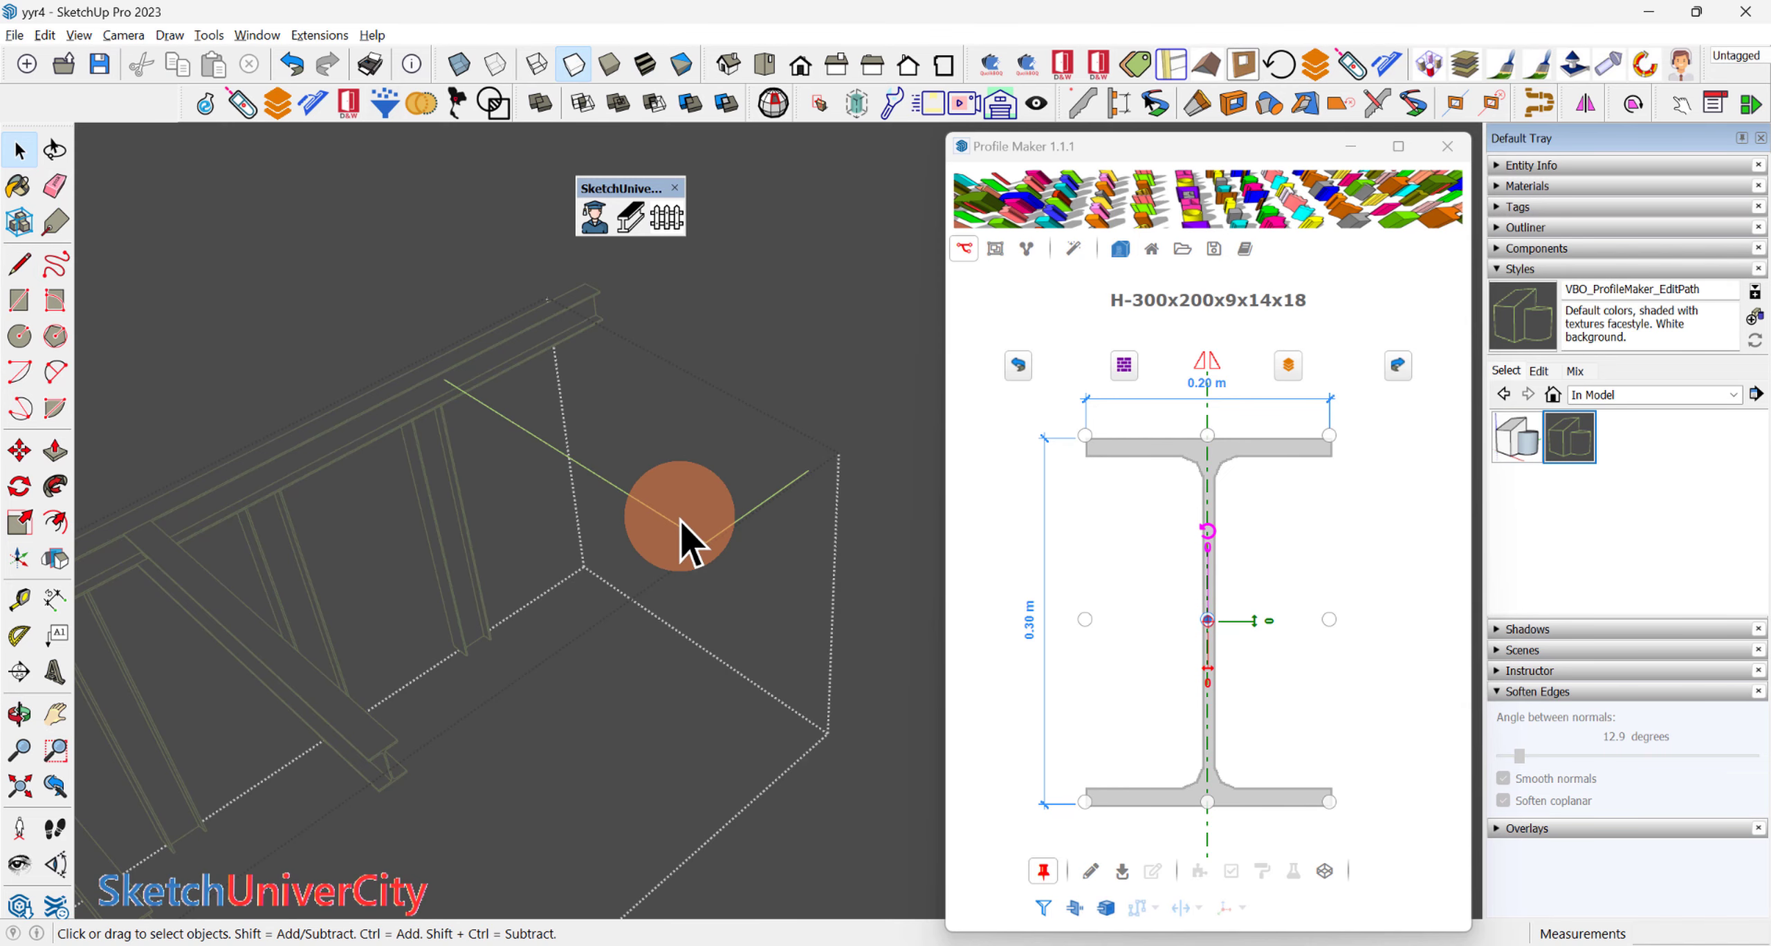
pyautogui.click(965, 251)
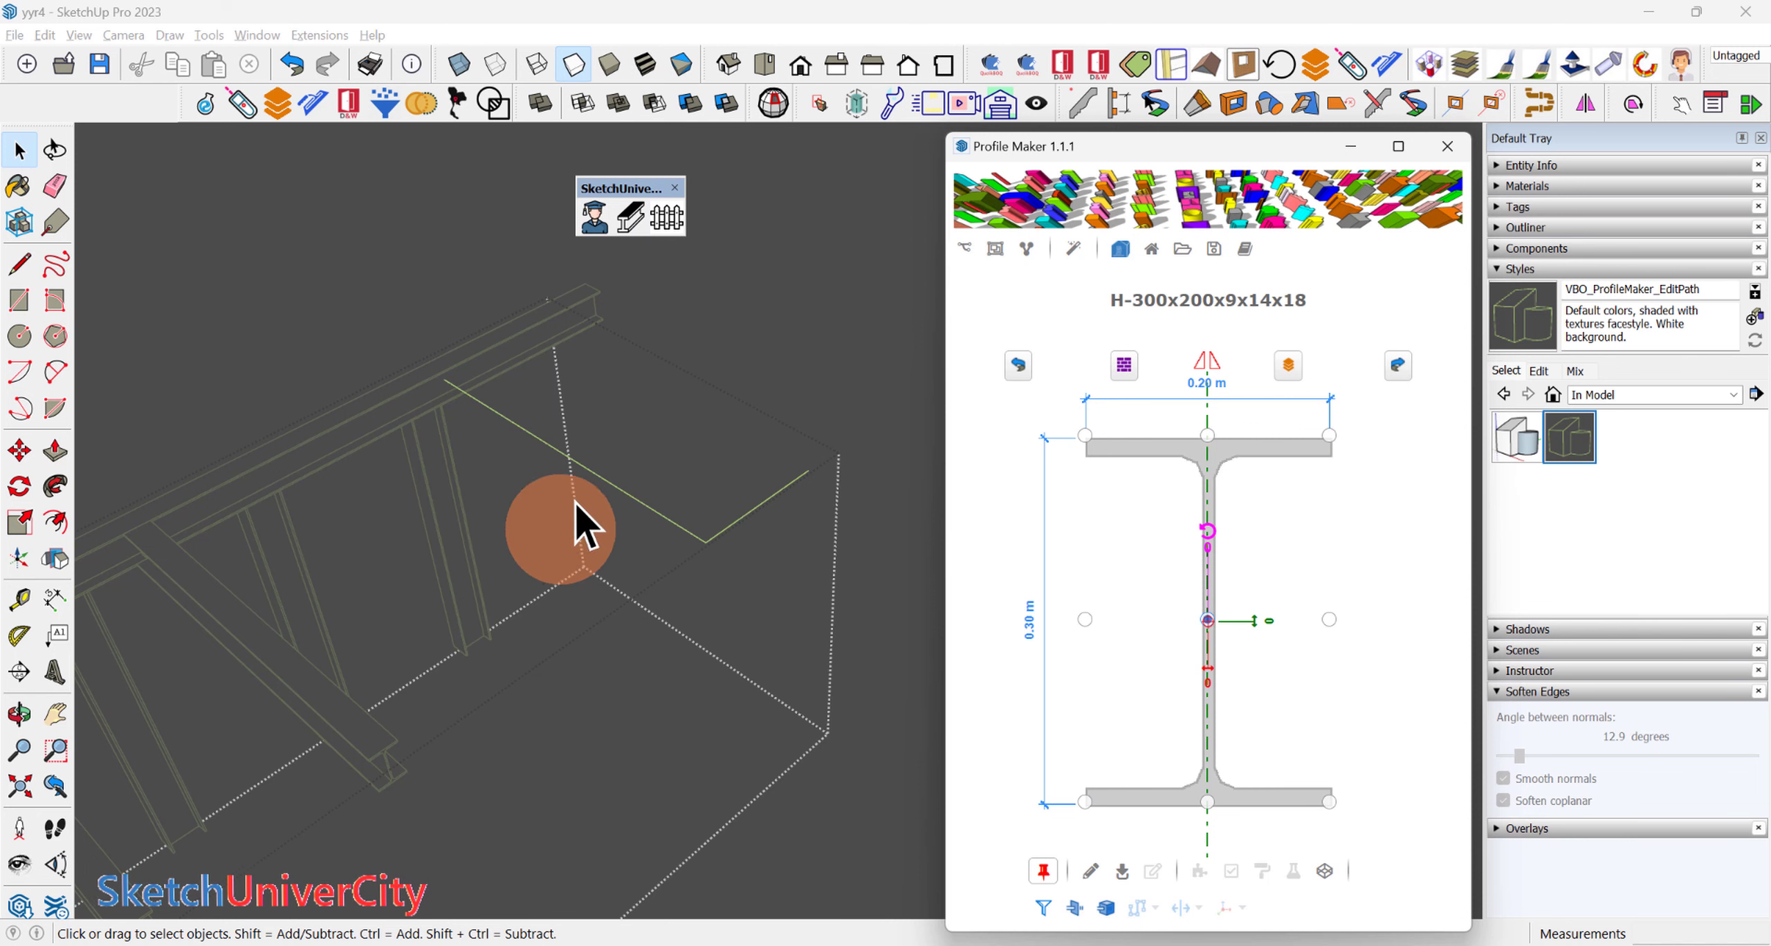
pyautogui.moveTo(574, 526); pyautogui.dragTo(593, 447, button='middle')
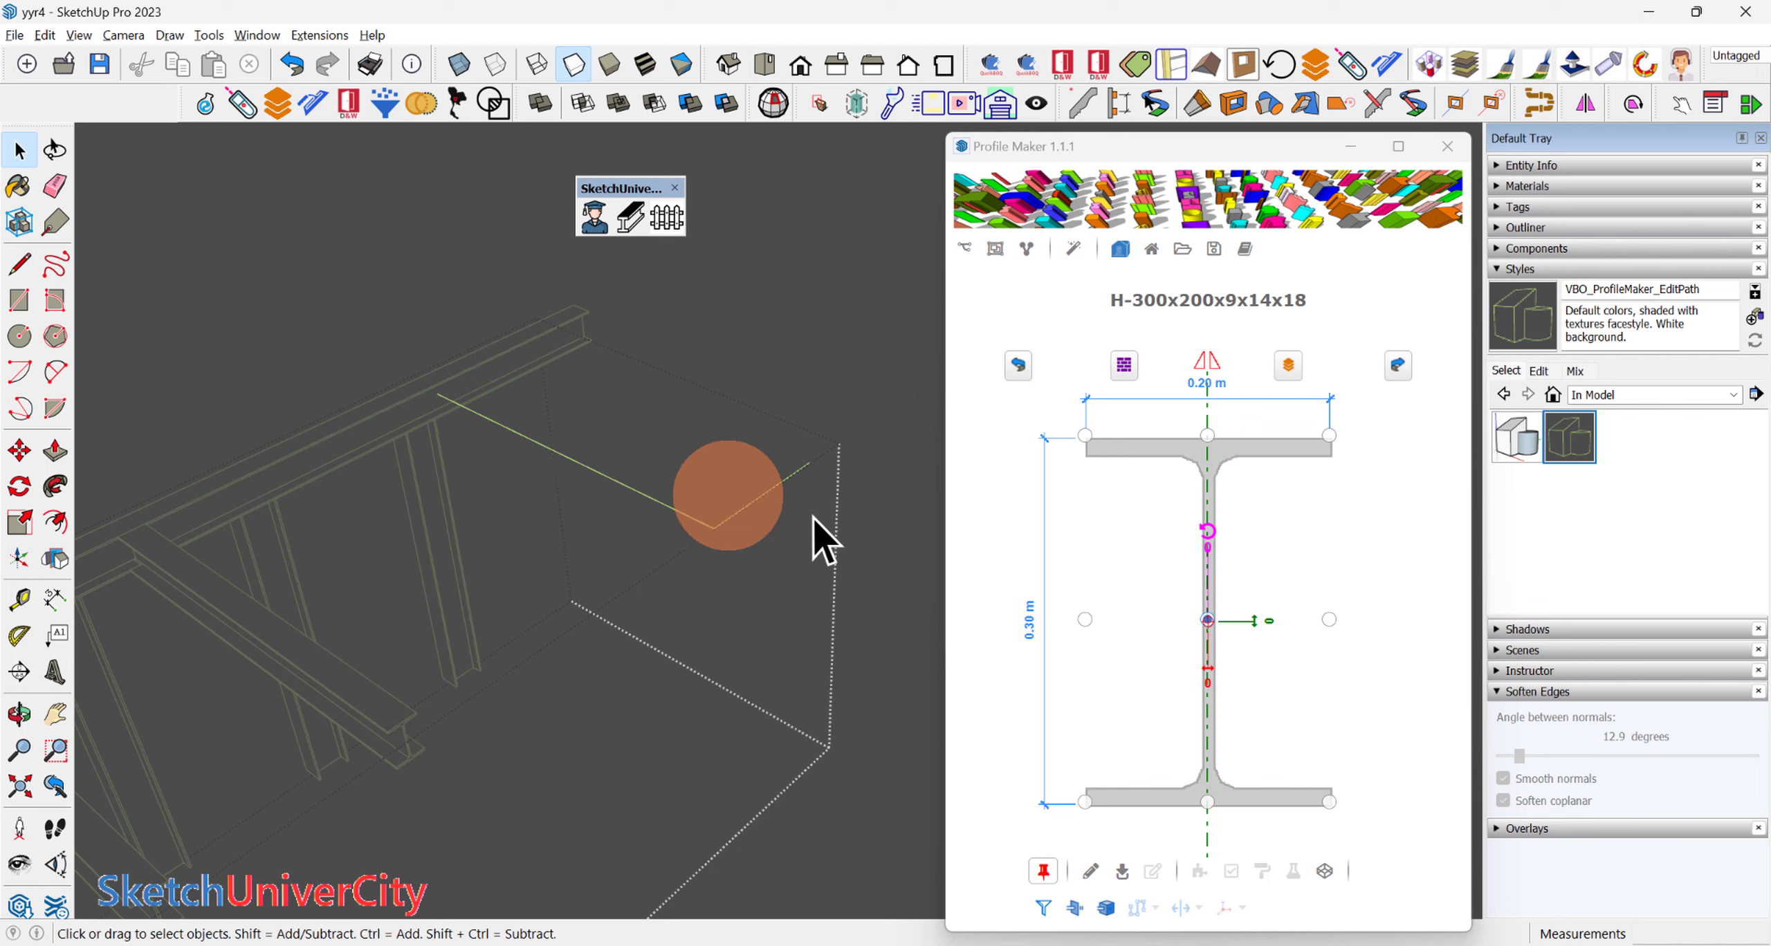
pyautogui.moveTo(602, 453)
pyautogui.mouseDown(button='middle')
pyautogui.moveTo(595, 473)
pyautogui.moveTo(406, 443)
pyautogui.mouseUp(button='middle')
pyautogui.click(595, 473)
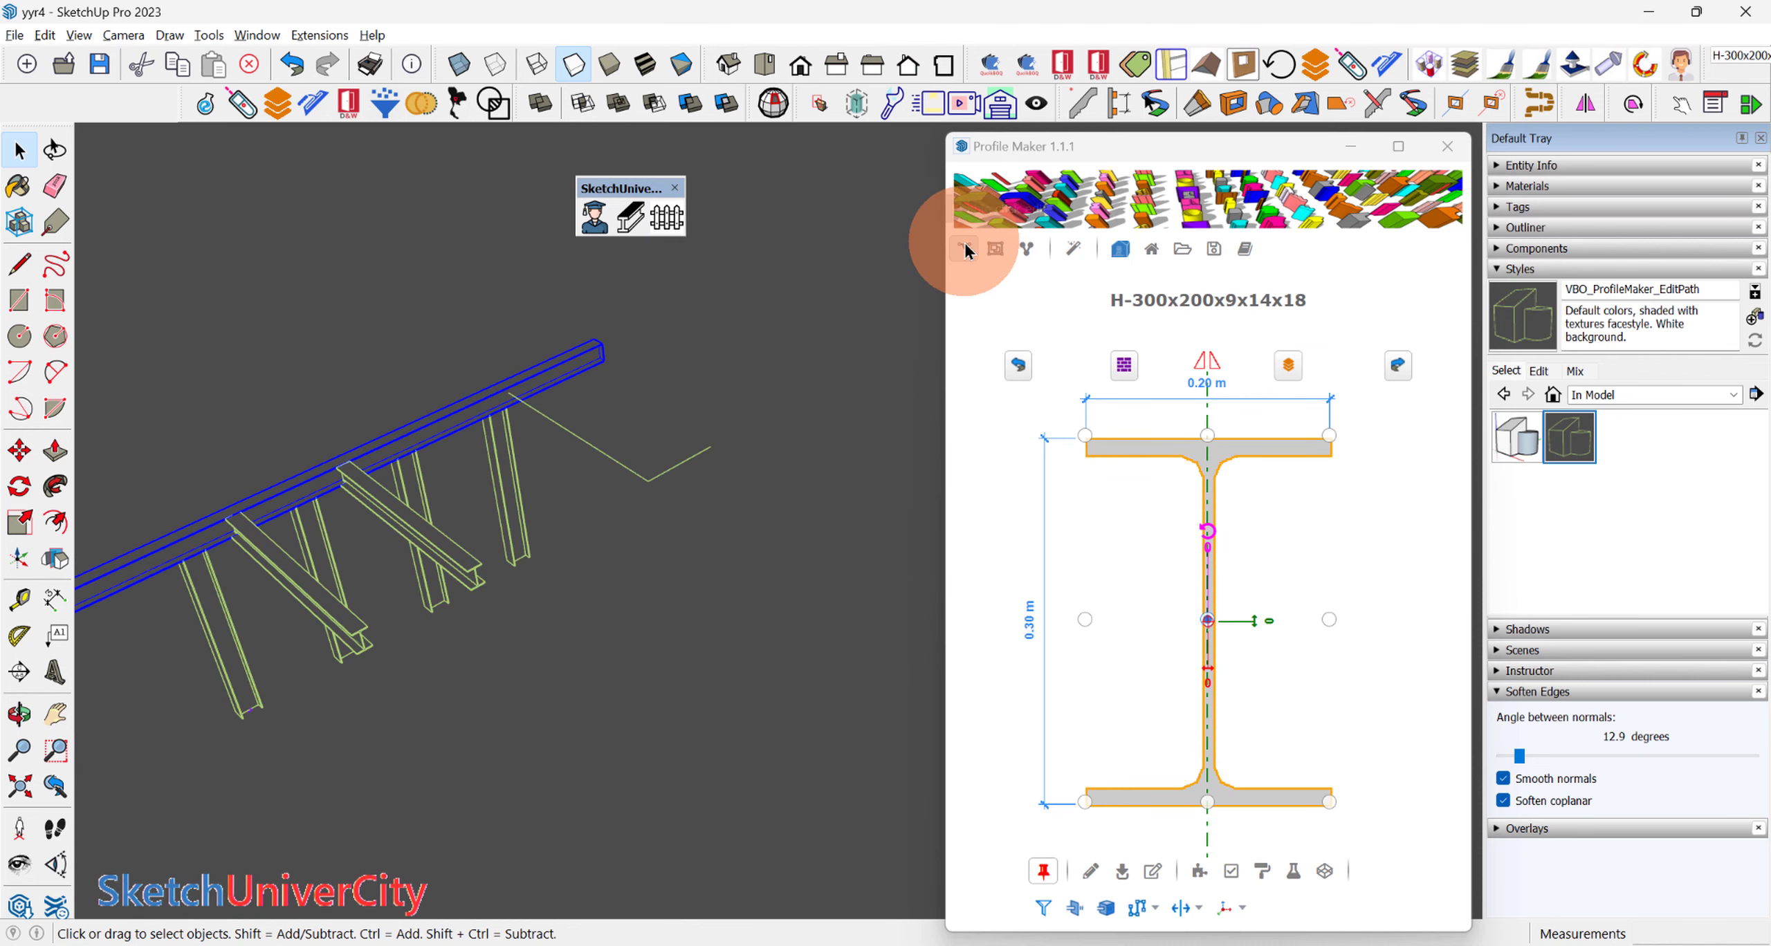
pyautogui.moveTo(692, 474); pyautogui.dragTo(982, 270, button='middle')
pyautogui.click(698, 626)
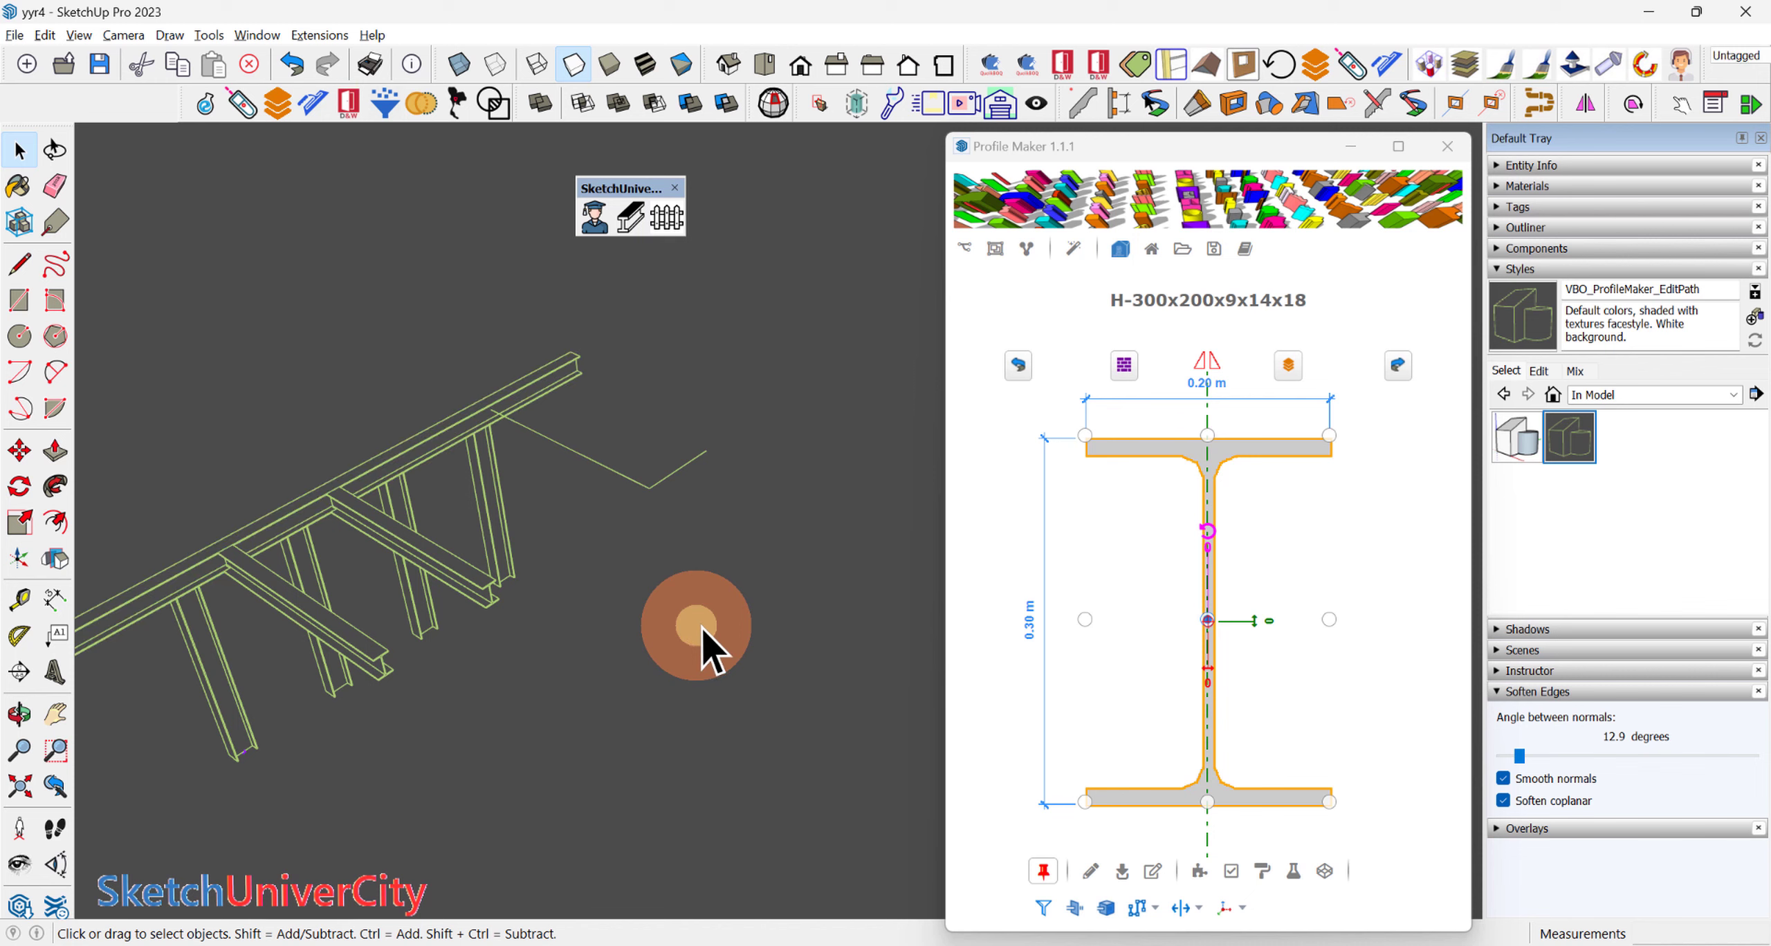
pyautogui.moveTo(620, 533)
pyautogui.mouseDown(button='middle')
pyautogui.moveTo(298, 581)
pyautogui.moveTo(382, 546)
pyautogui.moveTo(523, 528)
pyautogui.mouseUp(button='middle')
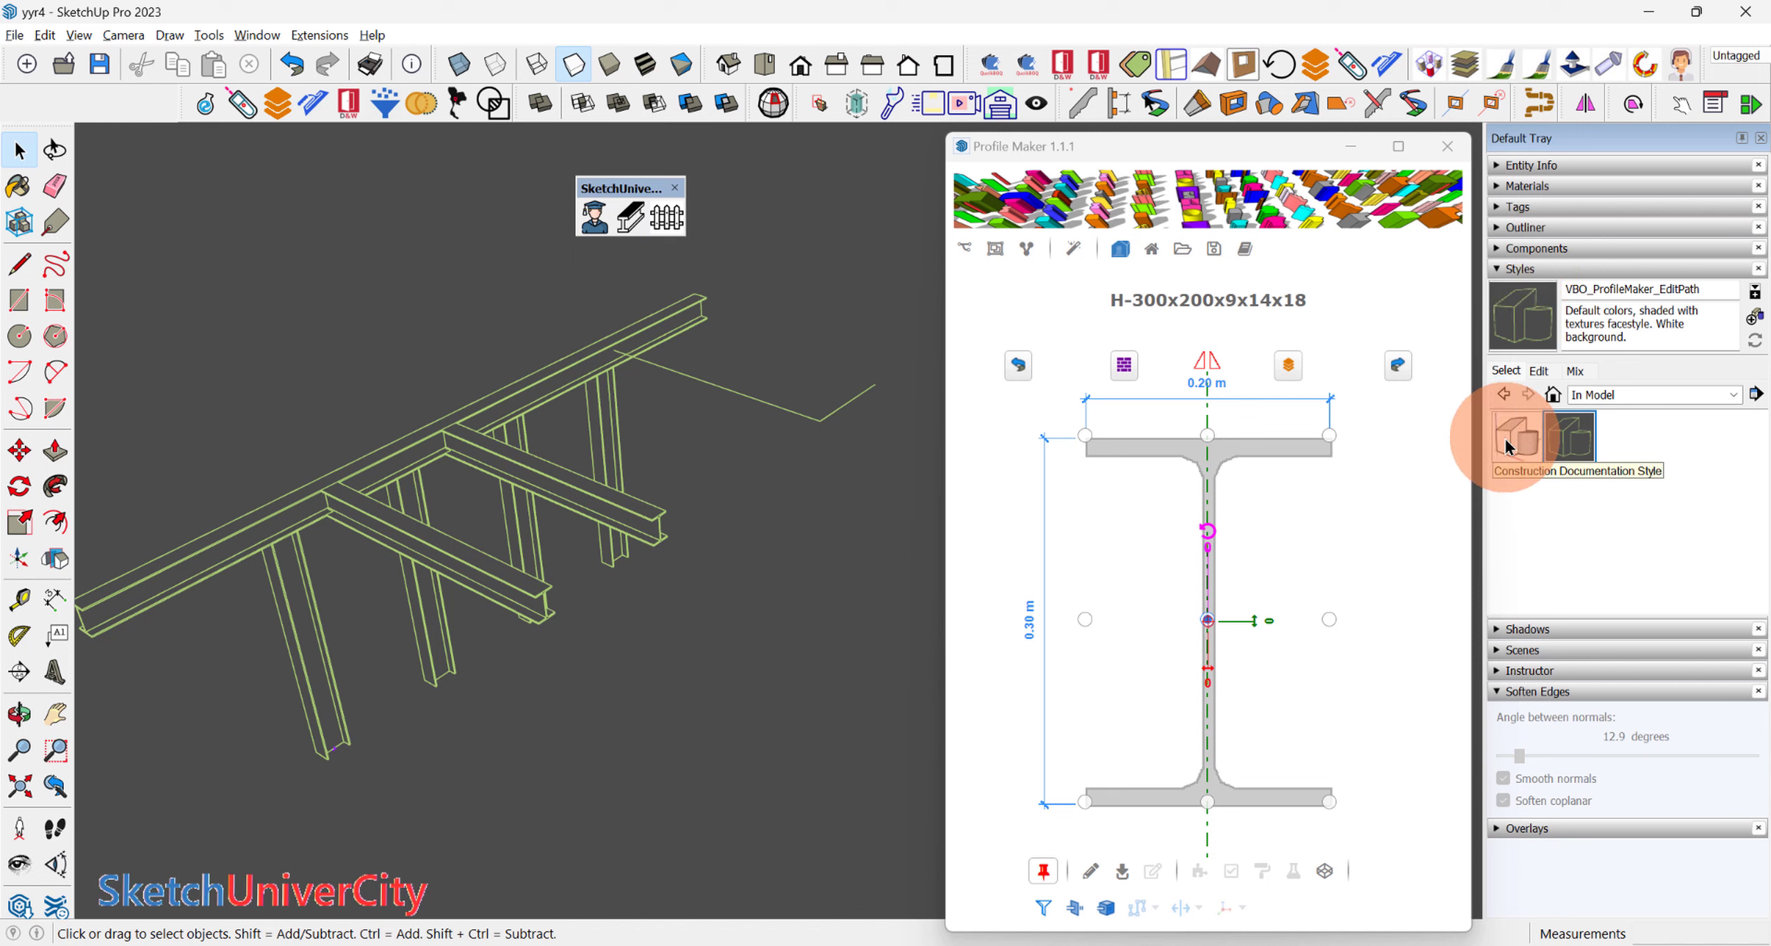
# Step: Apply Construction Documentation Style, then briefly open and close the L-shaped line's group
pyautogui.click(1508, 446)
pyautogui.moveTo(734, 502); pyautogui.dragTo(685, 537, button='middle')
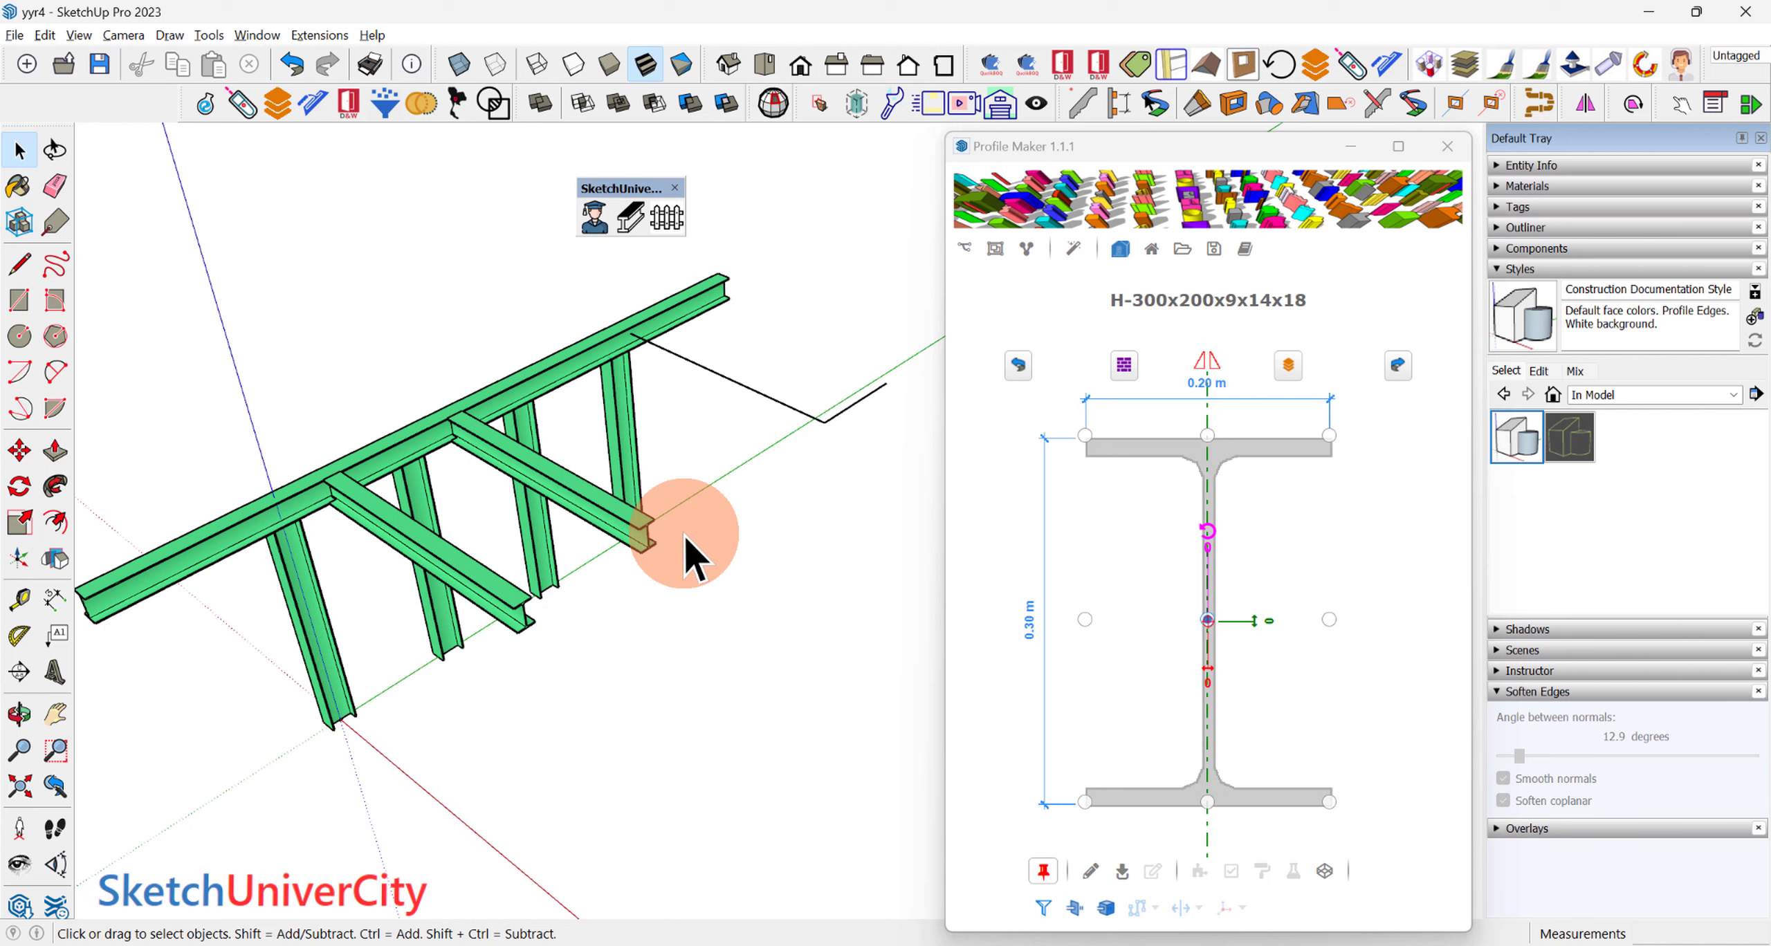
pyautogui.doubleClick(788, 407)
pyautogui.click(785, 746)
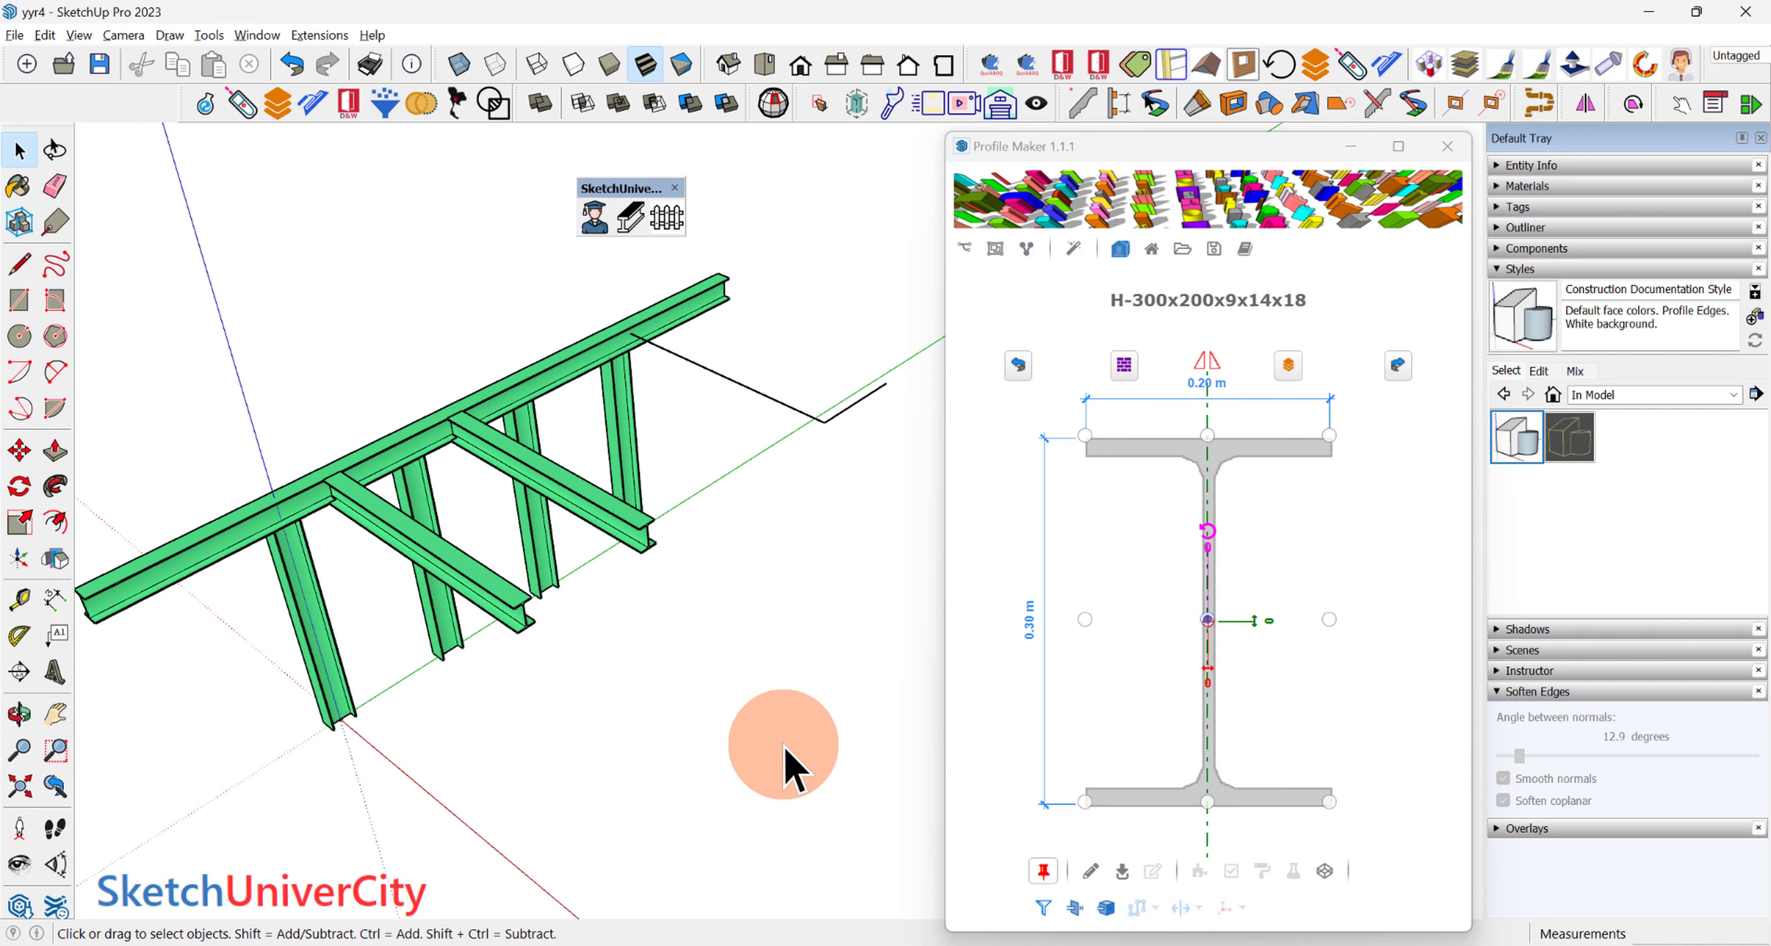
# Step: Enable click-edit and apply the H-300x200x9x14x18 profile to the L-shaped line, with a mitered corner
pyautogui.click(966, 248)
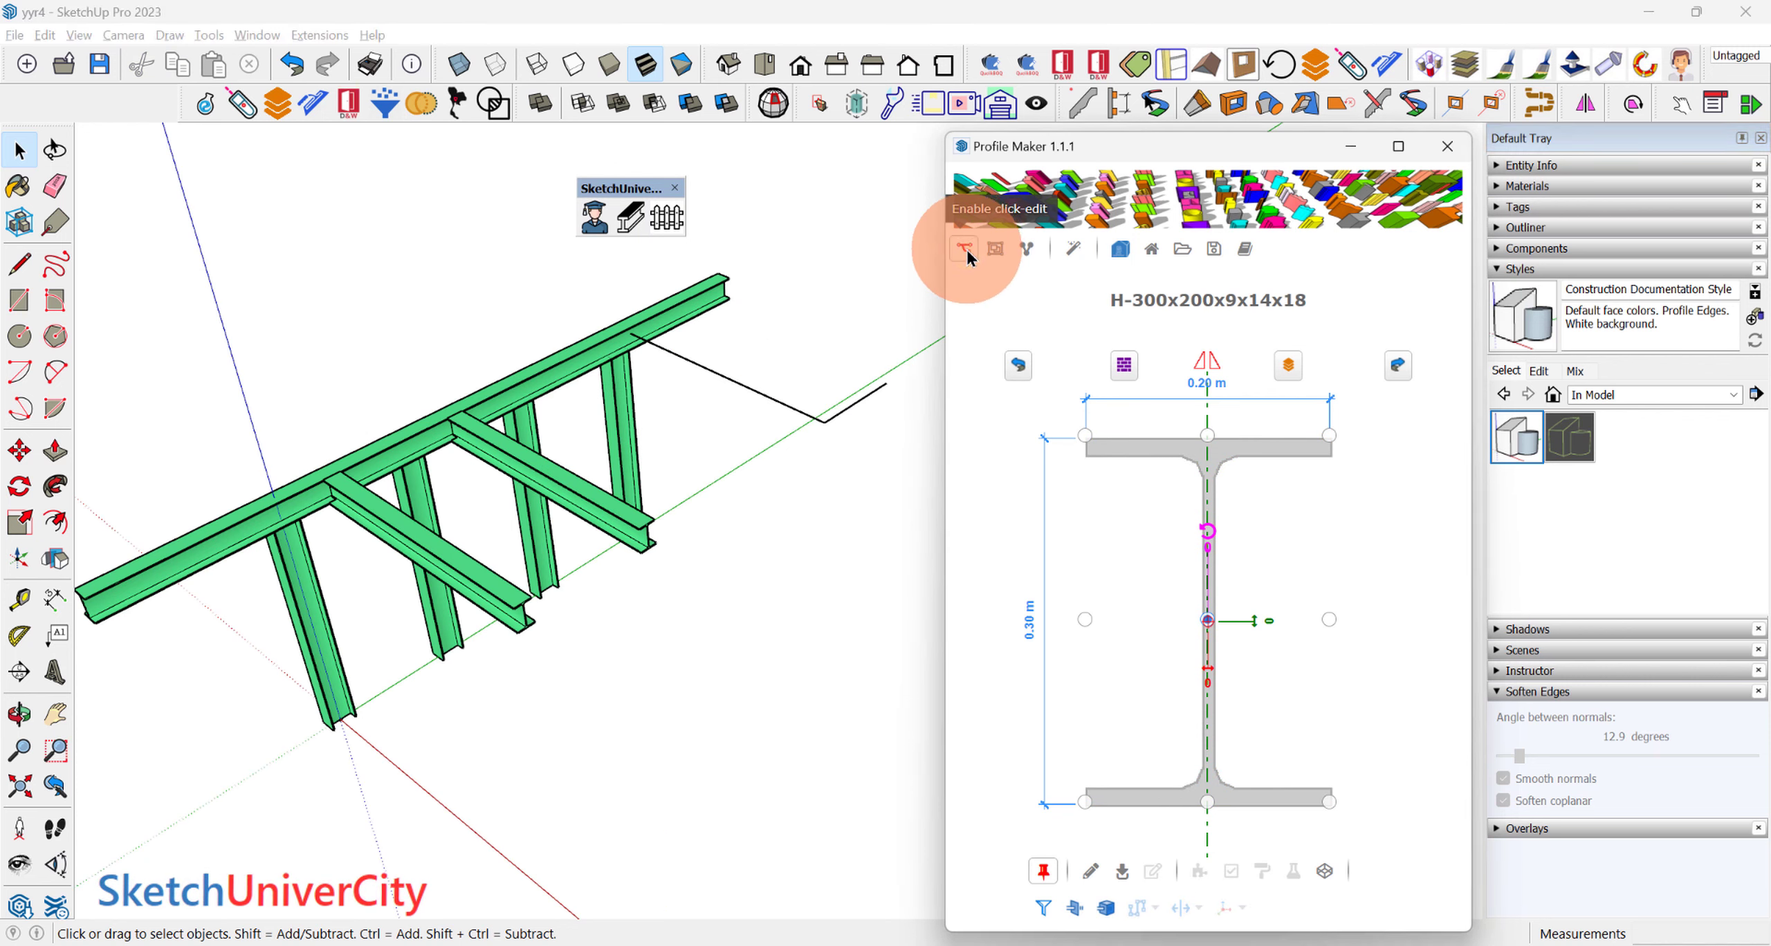
pyautogui.click(739, 386)
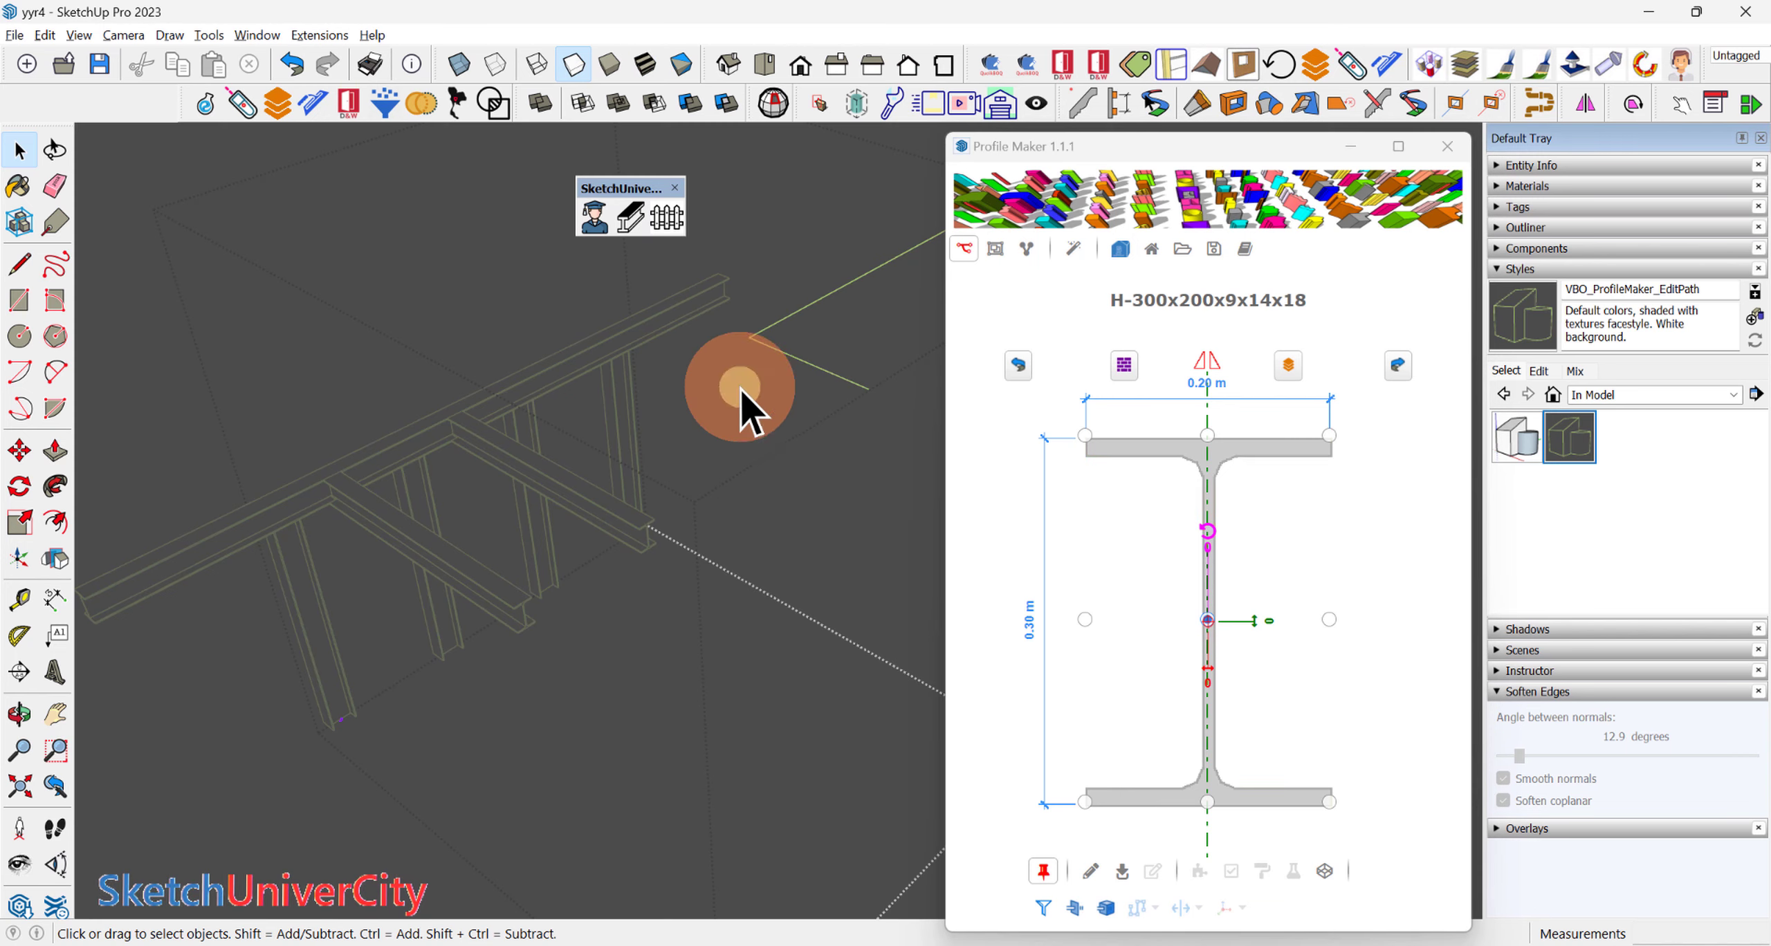
pyautogui.click(721, 752)
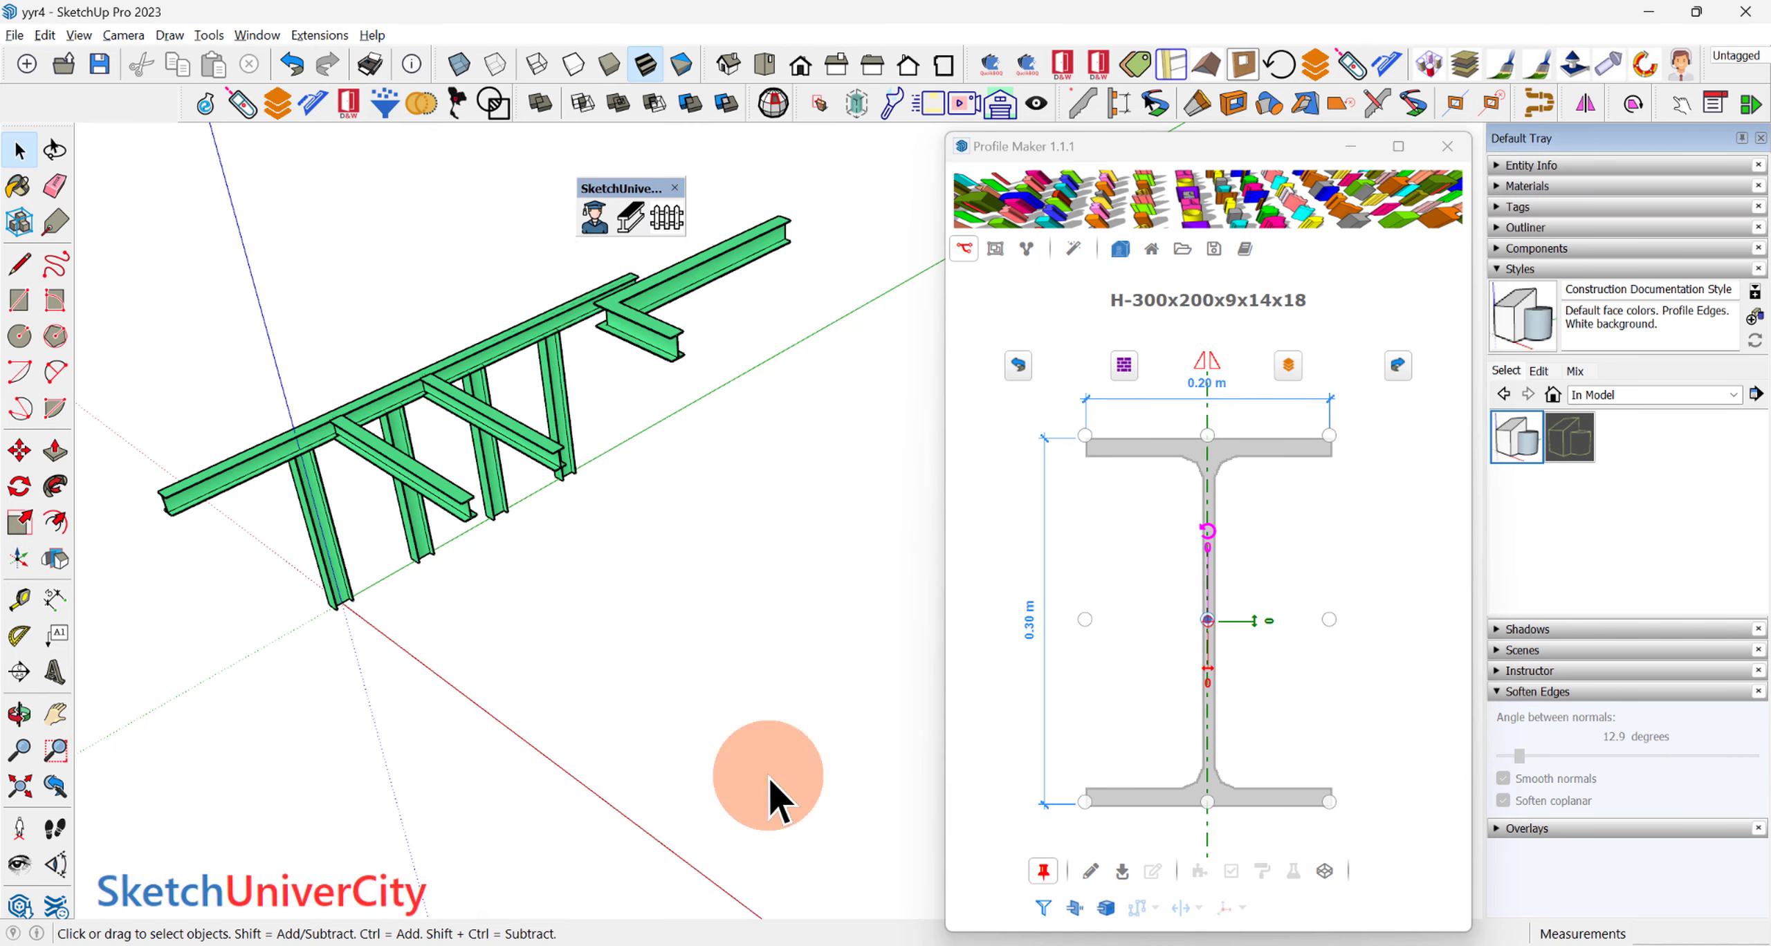
pyautogui.moveTo(666, 298)
pyautogui.mouseDown(button='middle')
pyautogui.moveTo(733, 468)
pyautogui.moveTo(526, 467)
pyautogui.moveTo(651, 477)
pyautogui.mouseUp(button='middle')
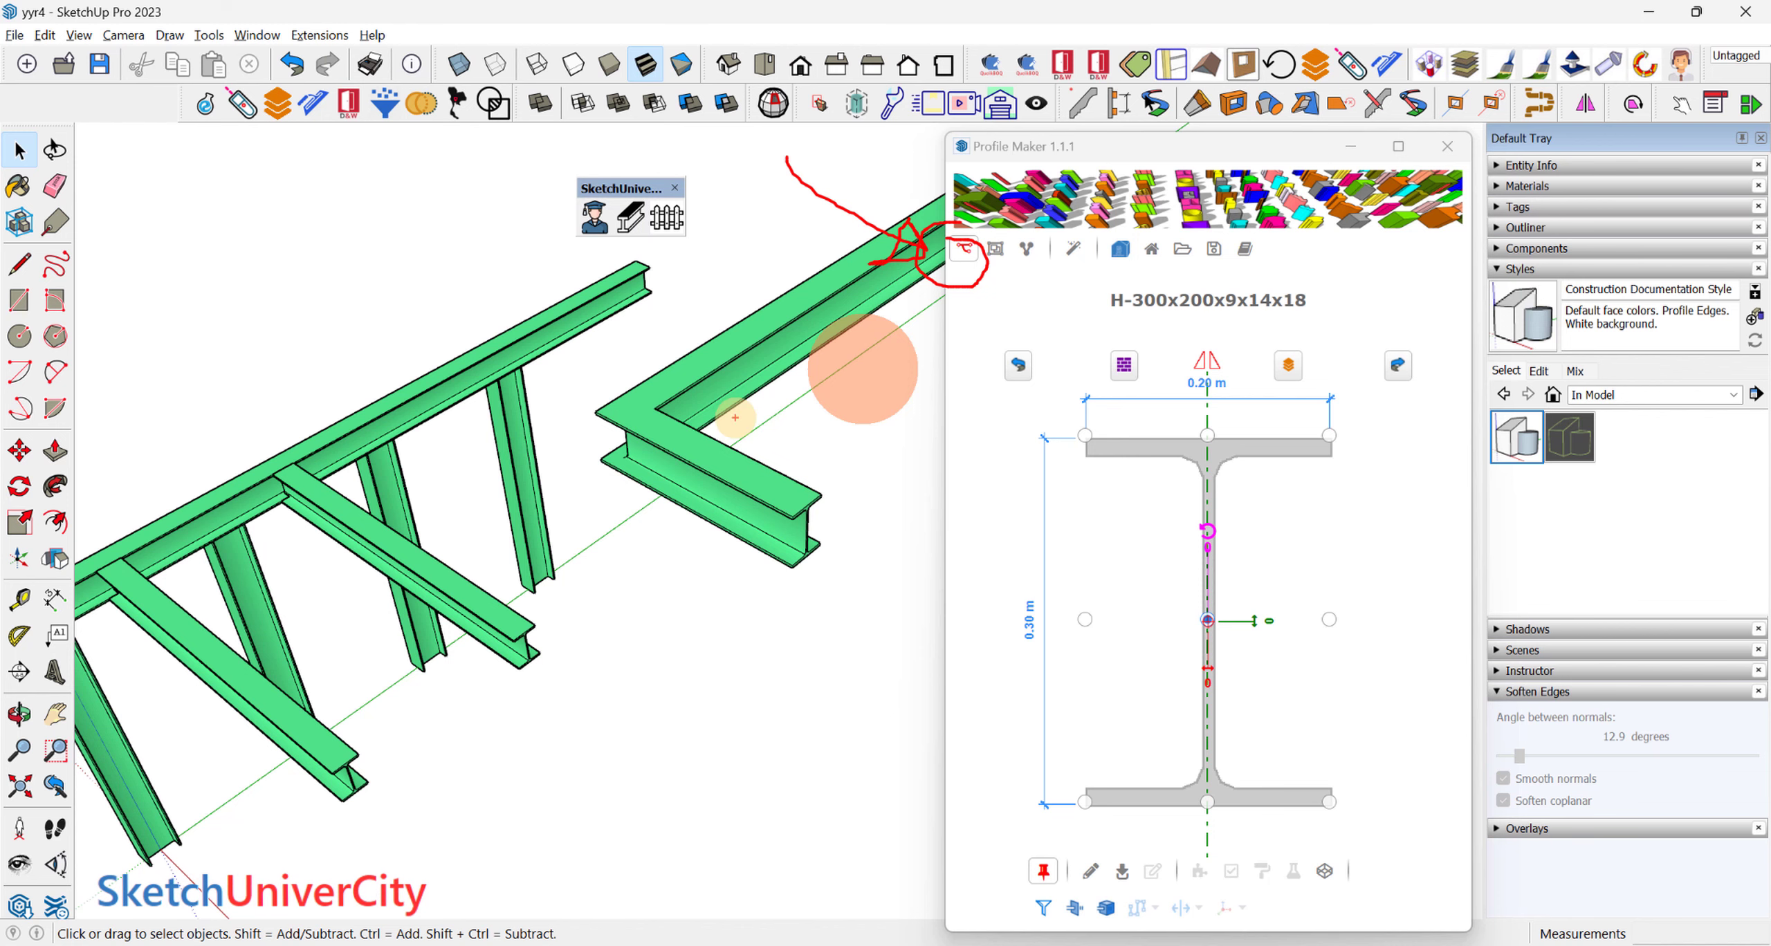
pyautogui.moveTo(874, 562)
pyautogui.mouseDown(button='middle')
pyautogui.moveTo(660, 410)
pyautogui.moveTo(700, 458)
pyautogui.mouseUp(button='middle')
pyautogui.click(969, 245)
pyautogui.moveTo(593, 442)
pyautogui.mouseDown(button='middle')
pyautogui.moveTo(750, 308)
pyautogui.moveTo(754, 403)
pyautogui.moveTo(811, 348)
pyautogui.mouseUp(button='middle')
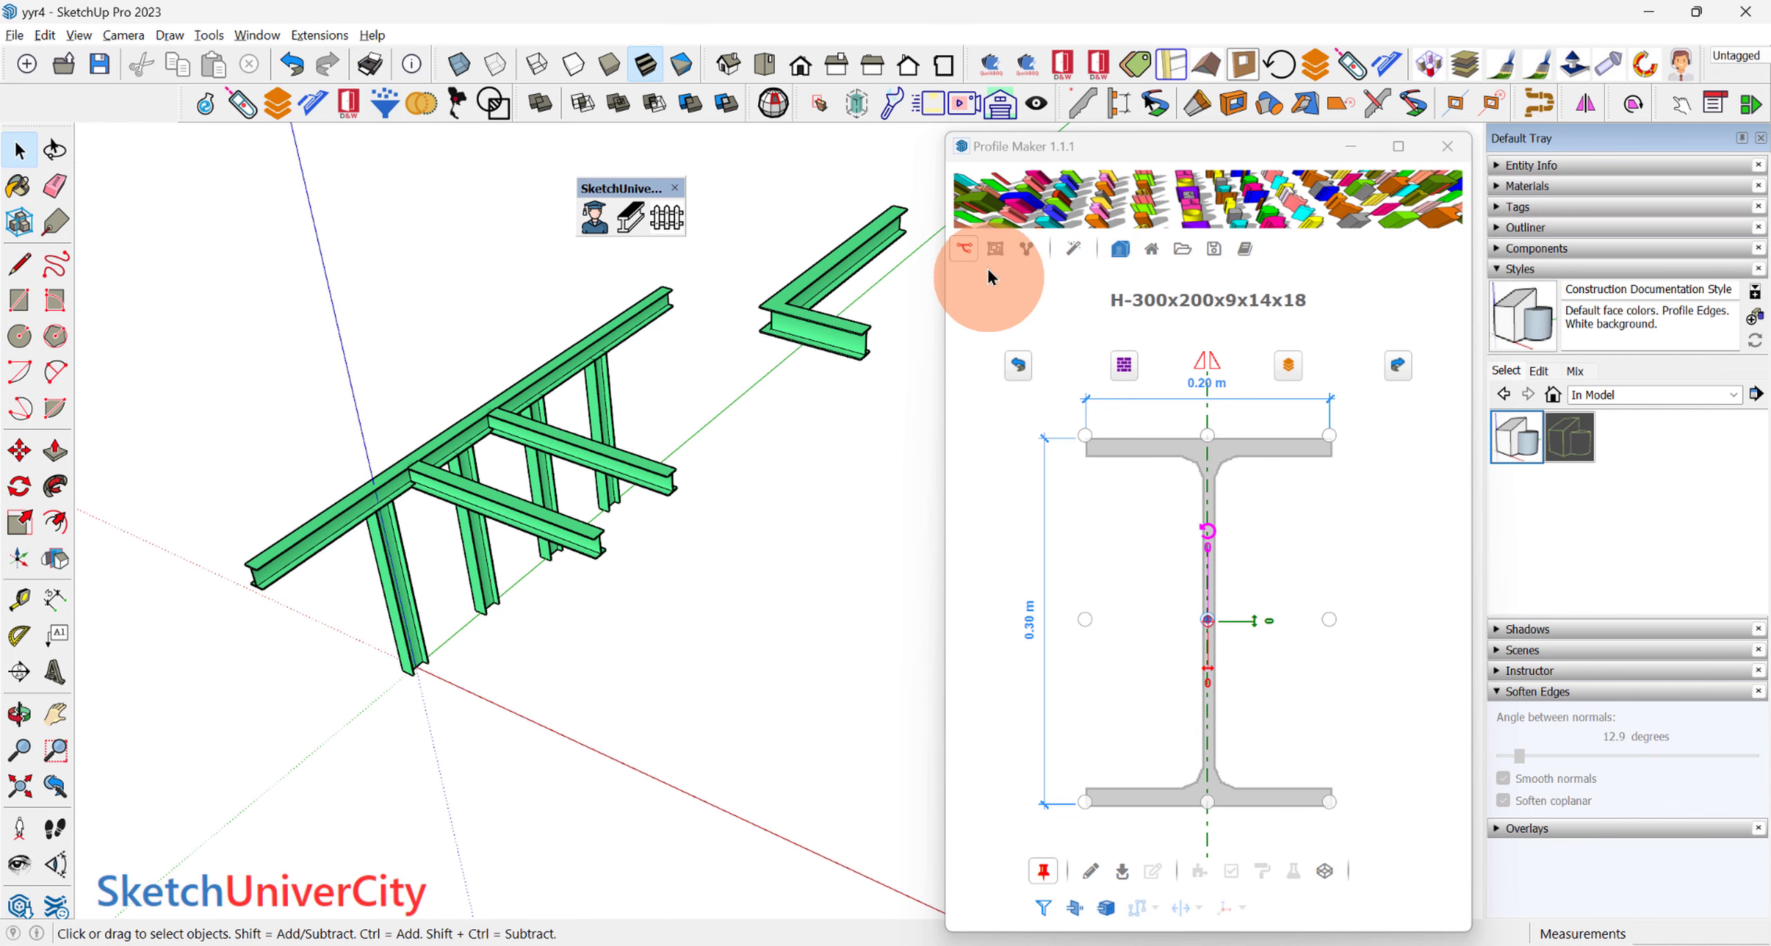
pyautogui.scroll(3, 404, 446)
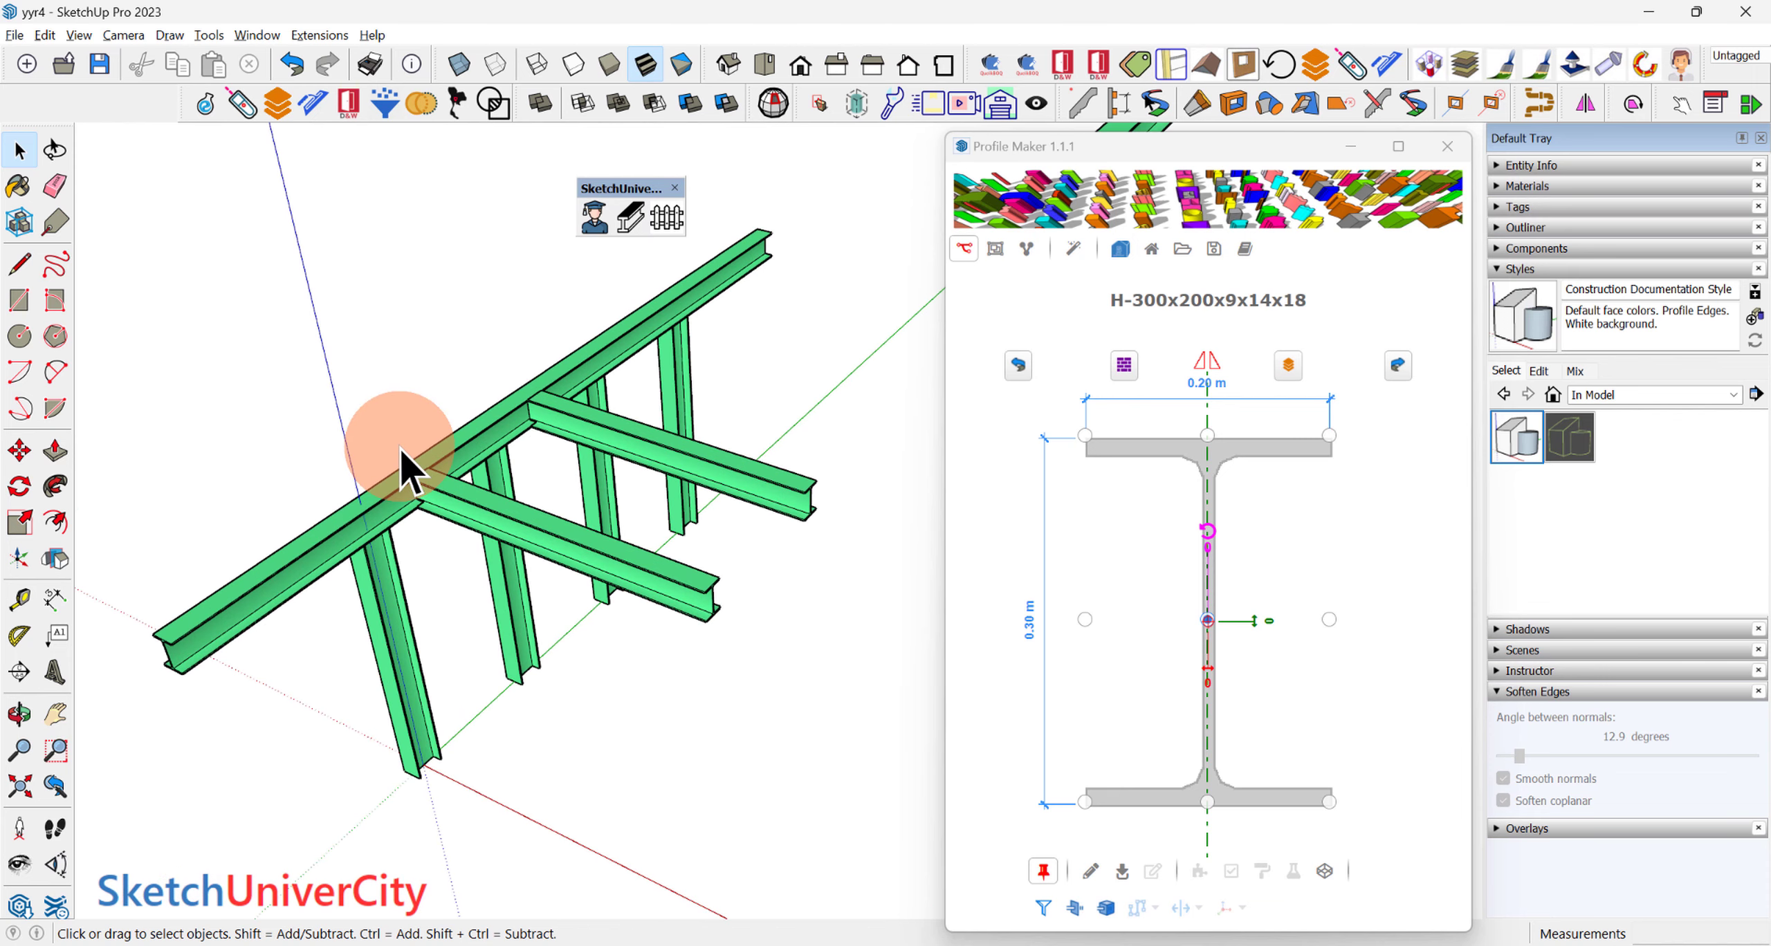